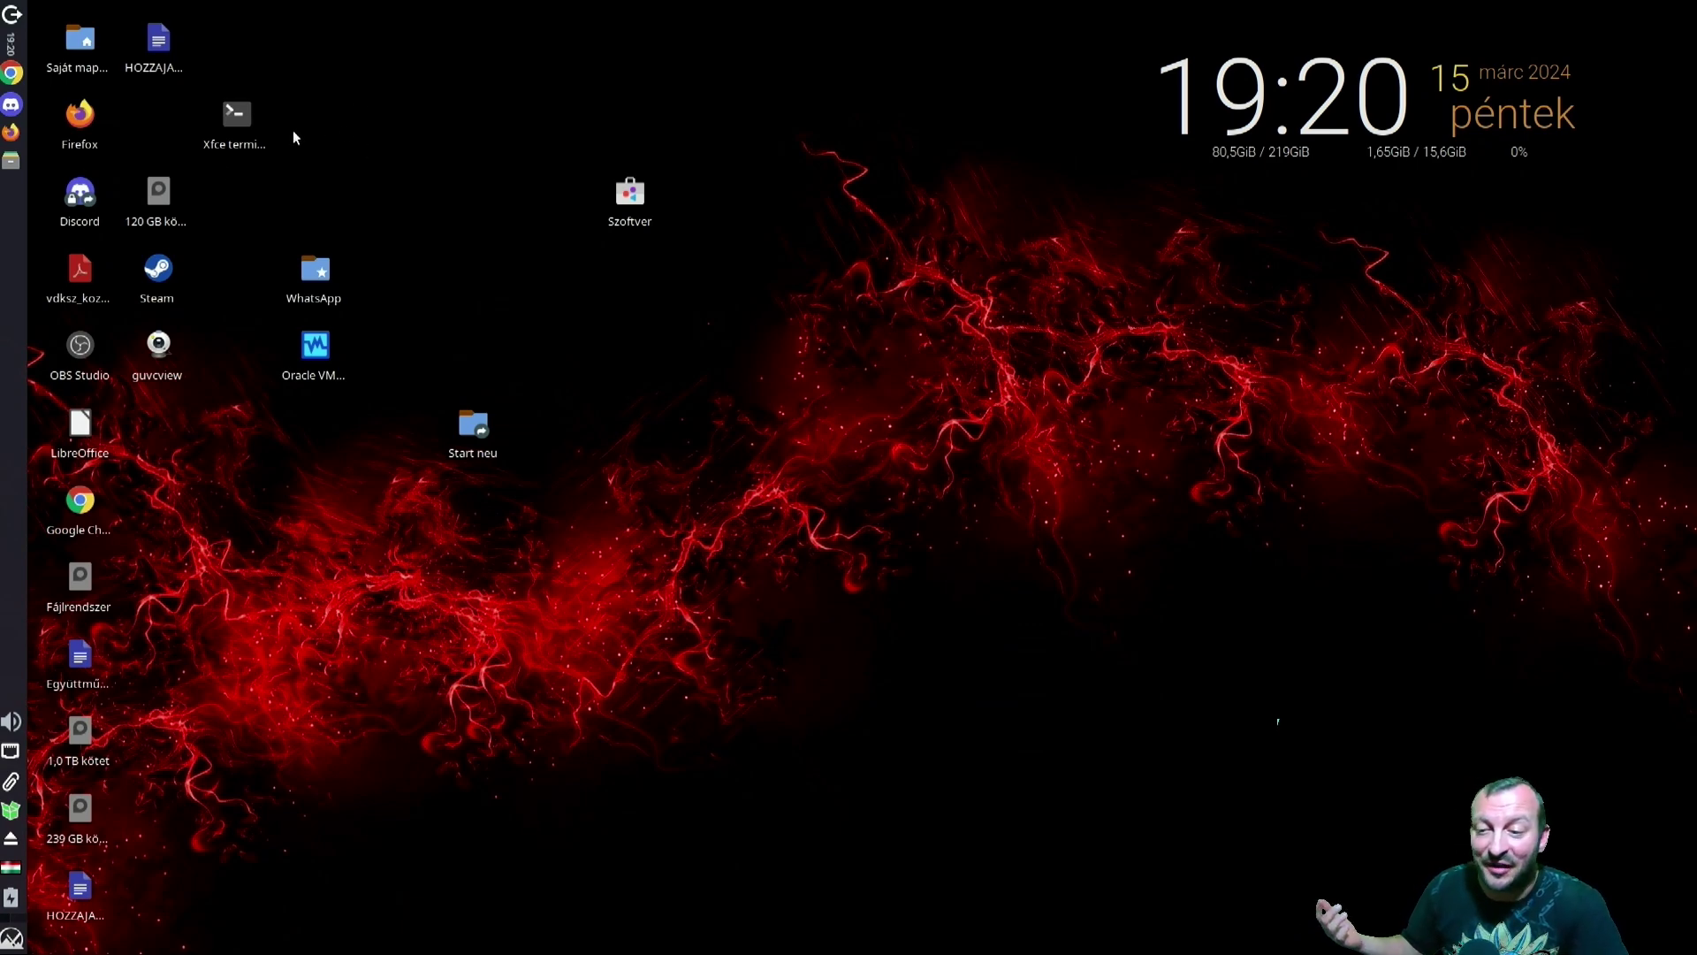
{"action": "left_click", "coordinate": [11, 937]}
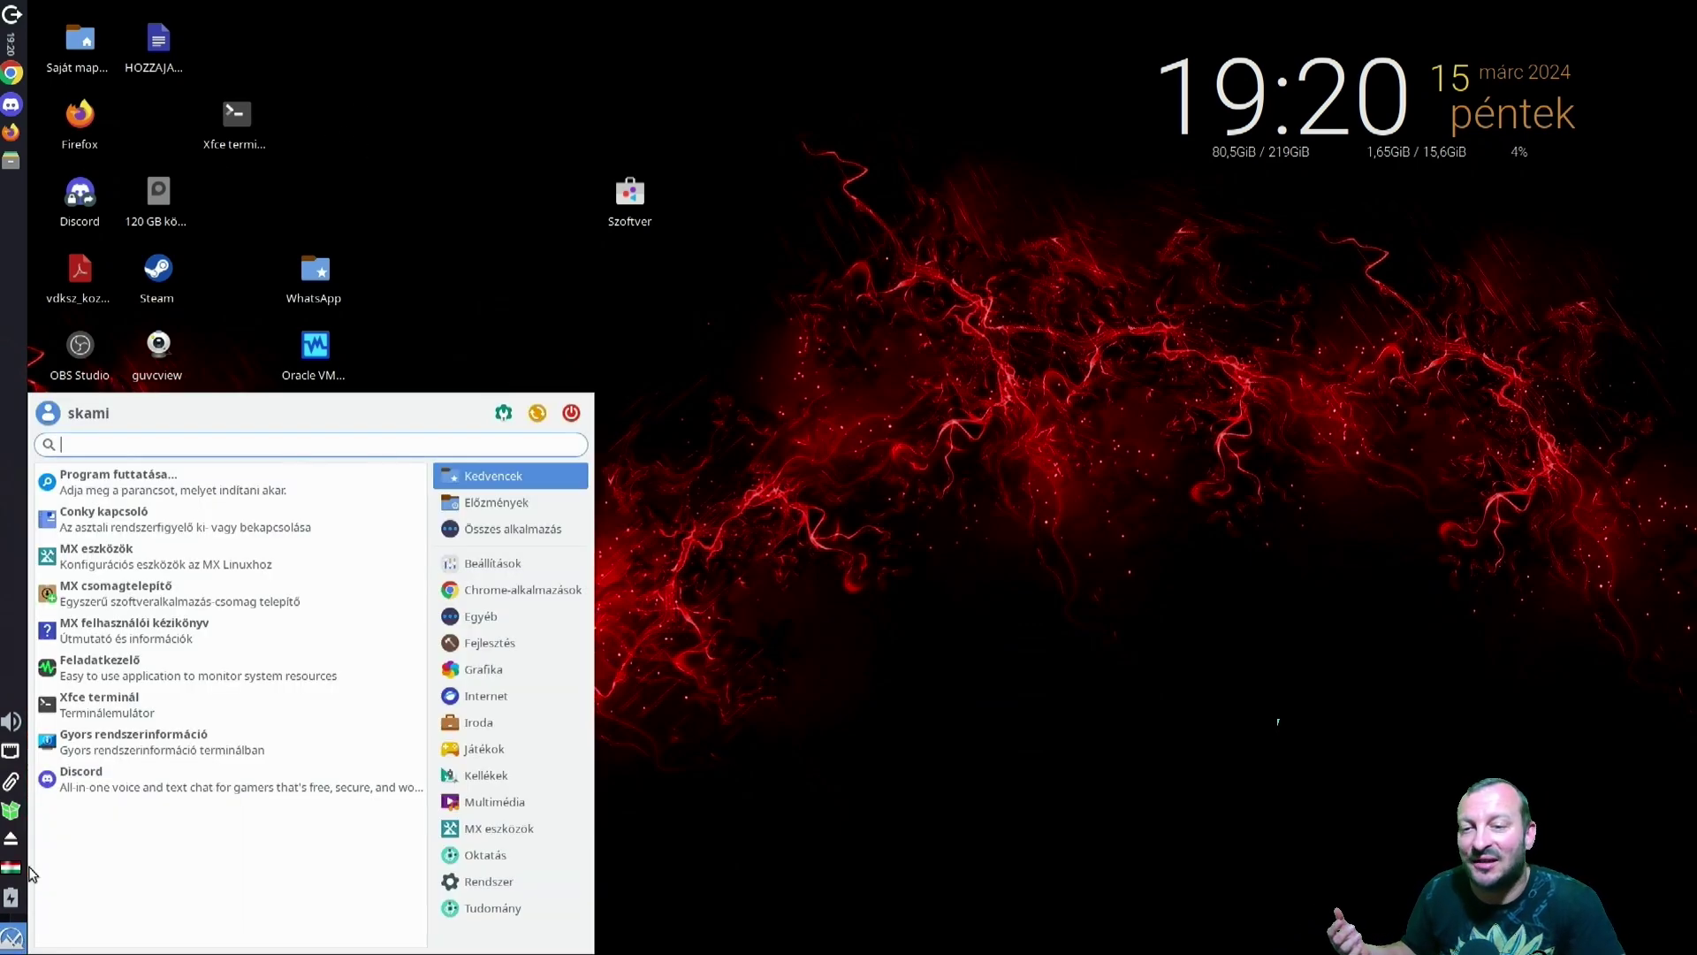
{"action": "mouse_move", "coordinate": [549, 595]}
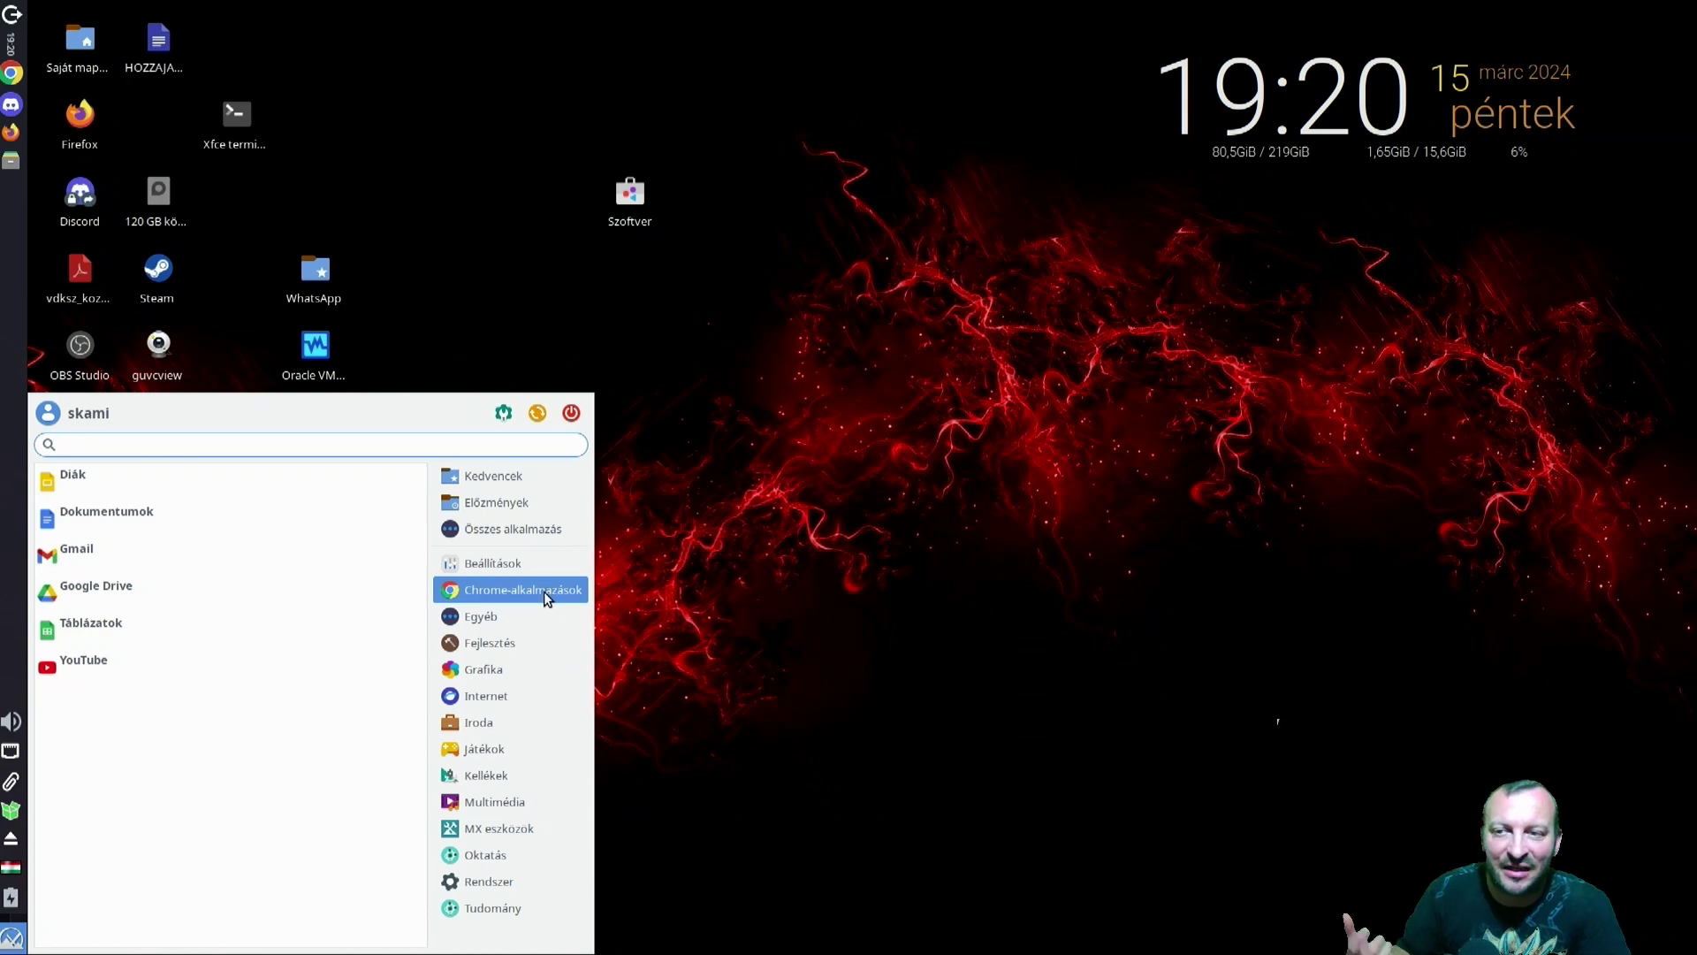
{"action": "left_click", "coordinate": [486, 215]}
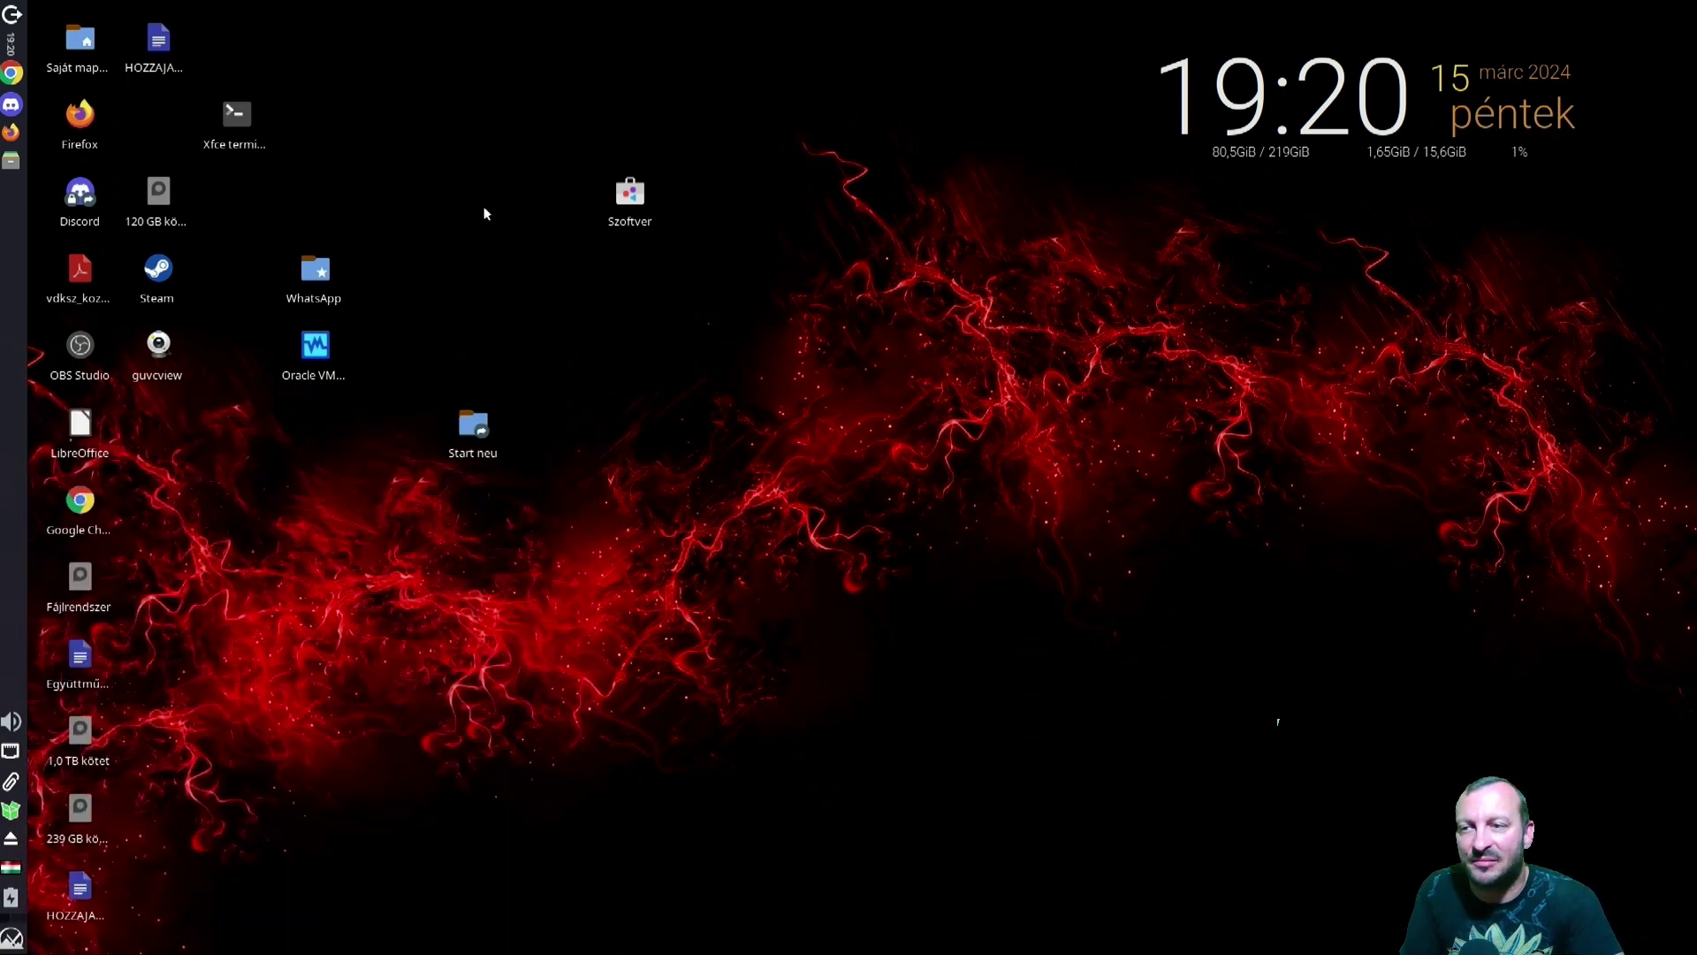
Step: Open Firefox and go to flathub.org
{"action": "left_click", "coordinate": [13, 132]}
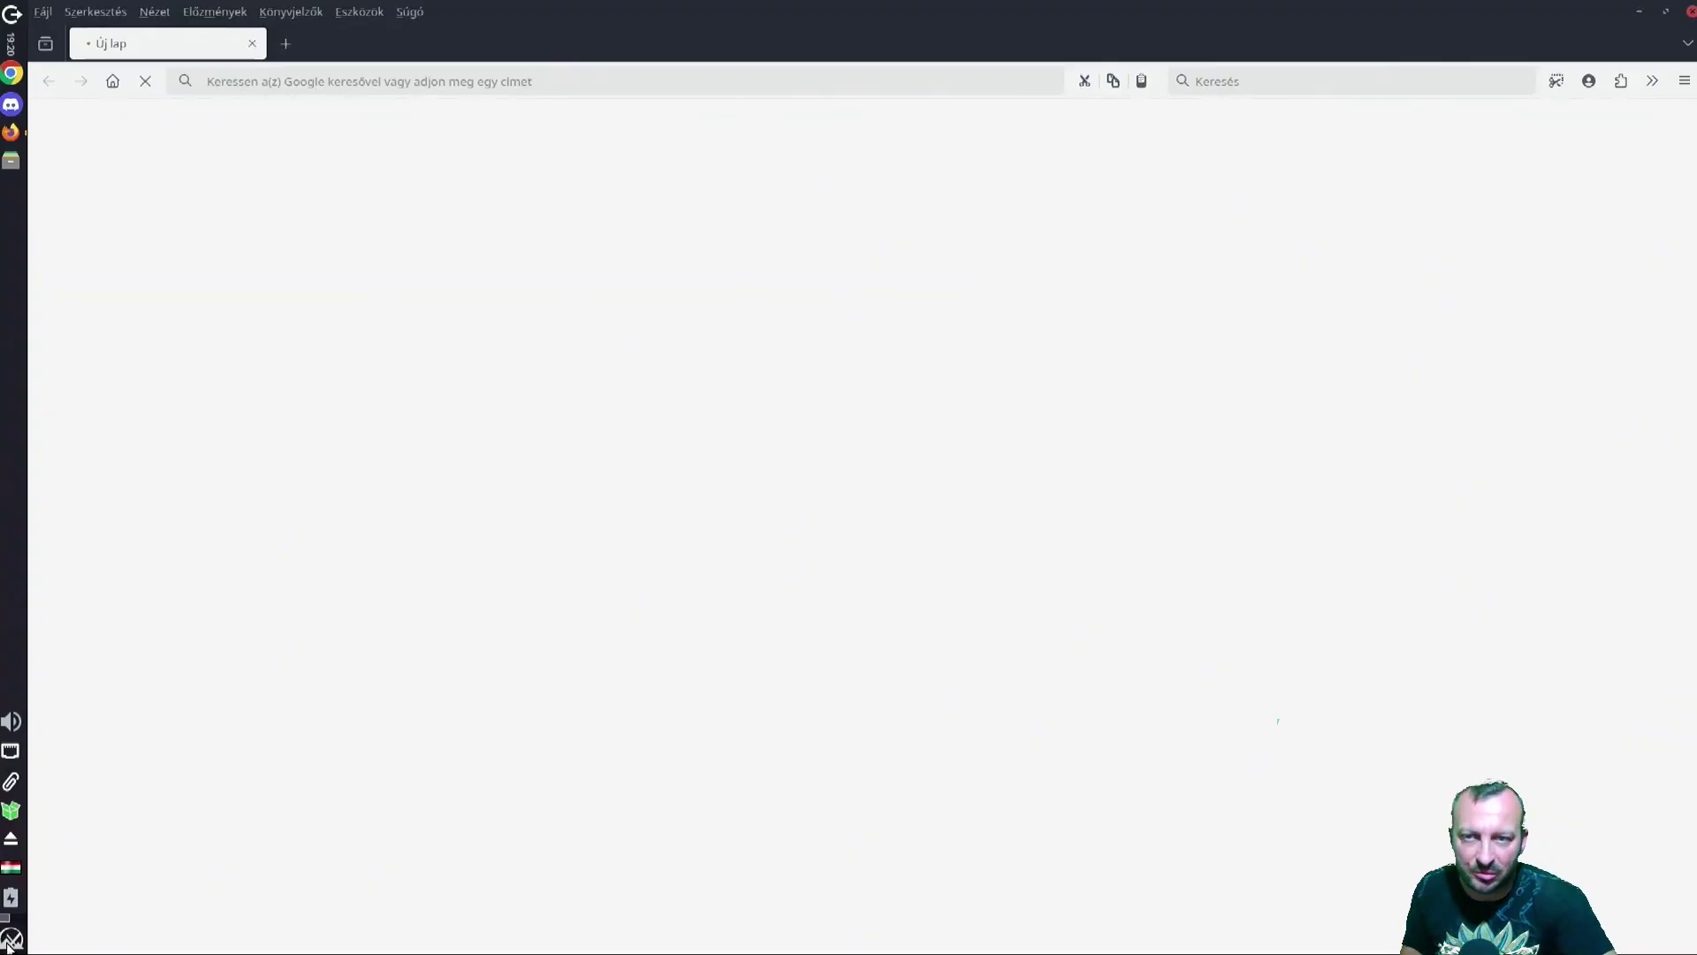
{"action": "left_click", "coordinate": [631, 80]}
{"action": "type", "text": "flathub.org/"}
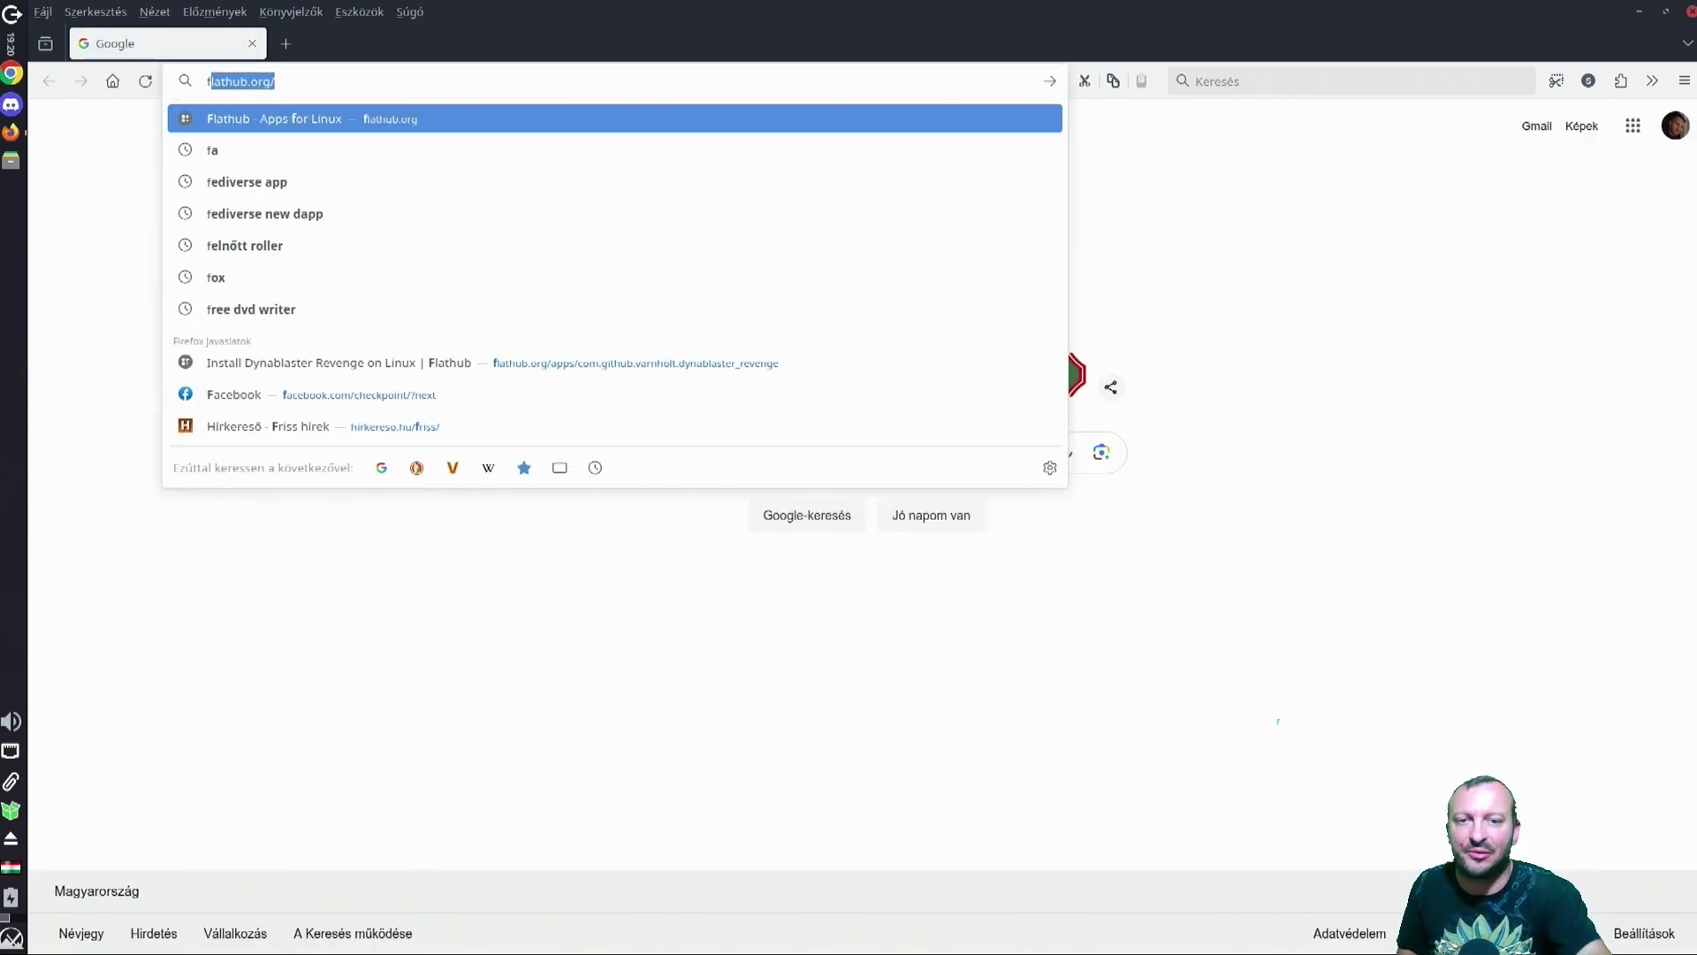
{"action": "key", "text": "Return"}
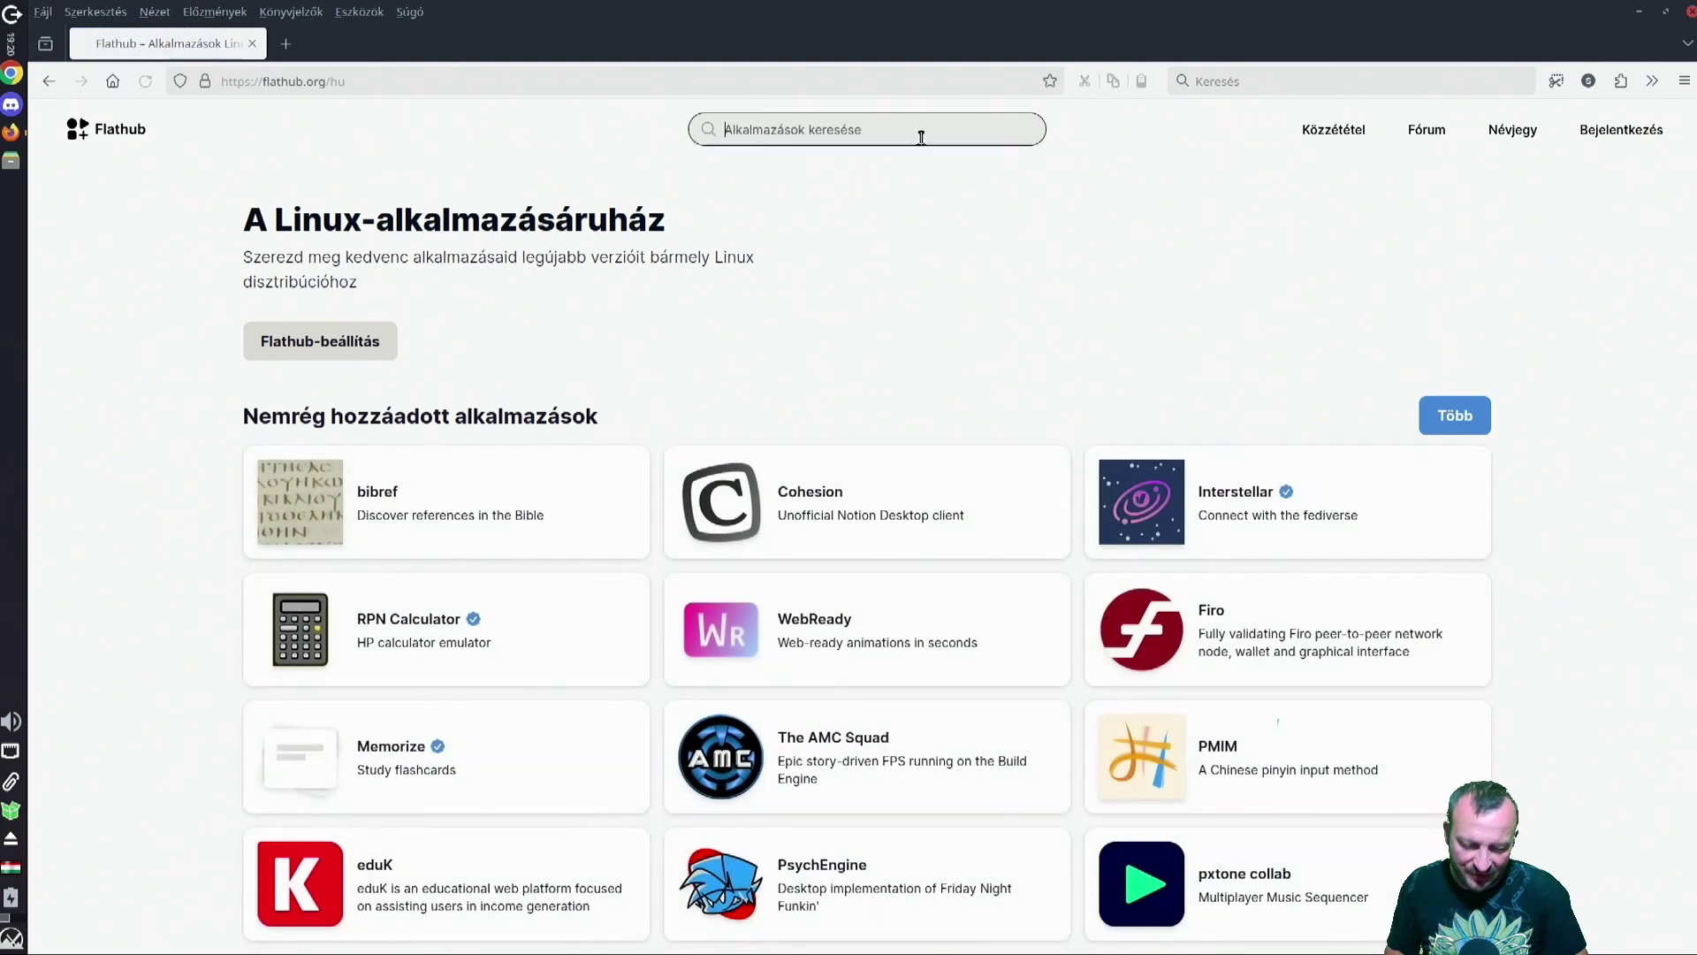
Step: Search Flathub for "c64" and open the page of the VICE Commodore emulator
{"action": "type", "text": "c64"}
{"action": "key", "text": "Return"}
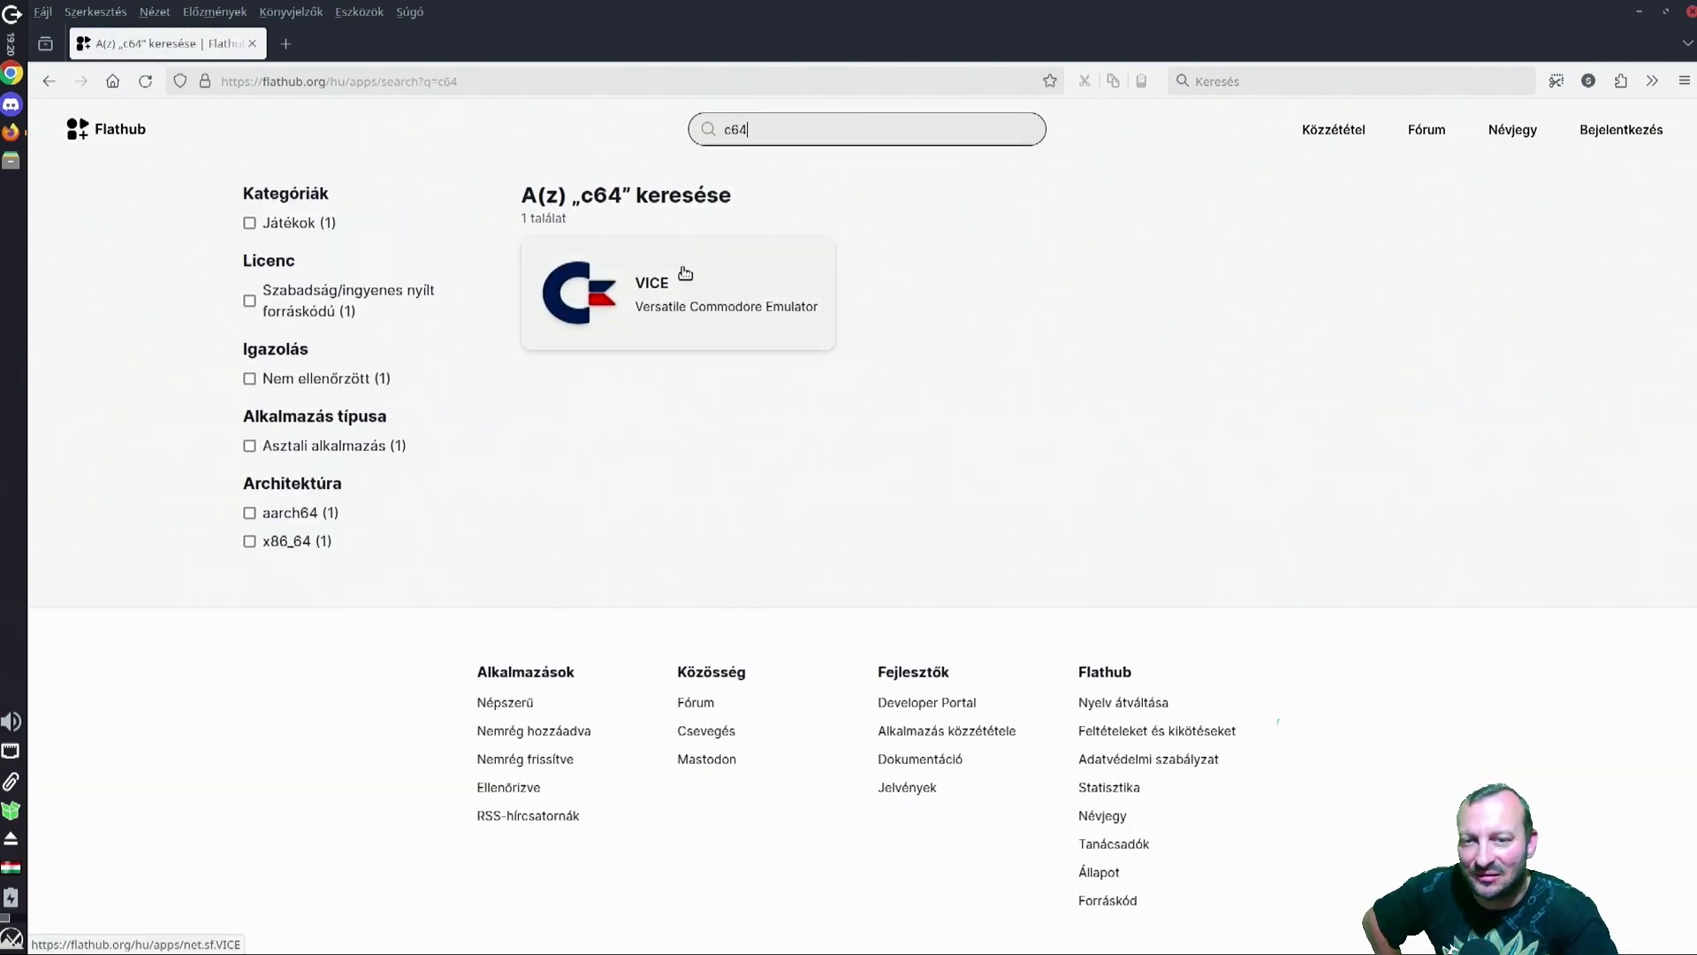
{"action": "left_click", "coordinate": [685, 273]}
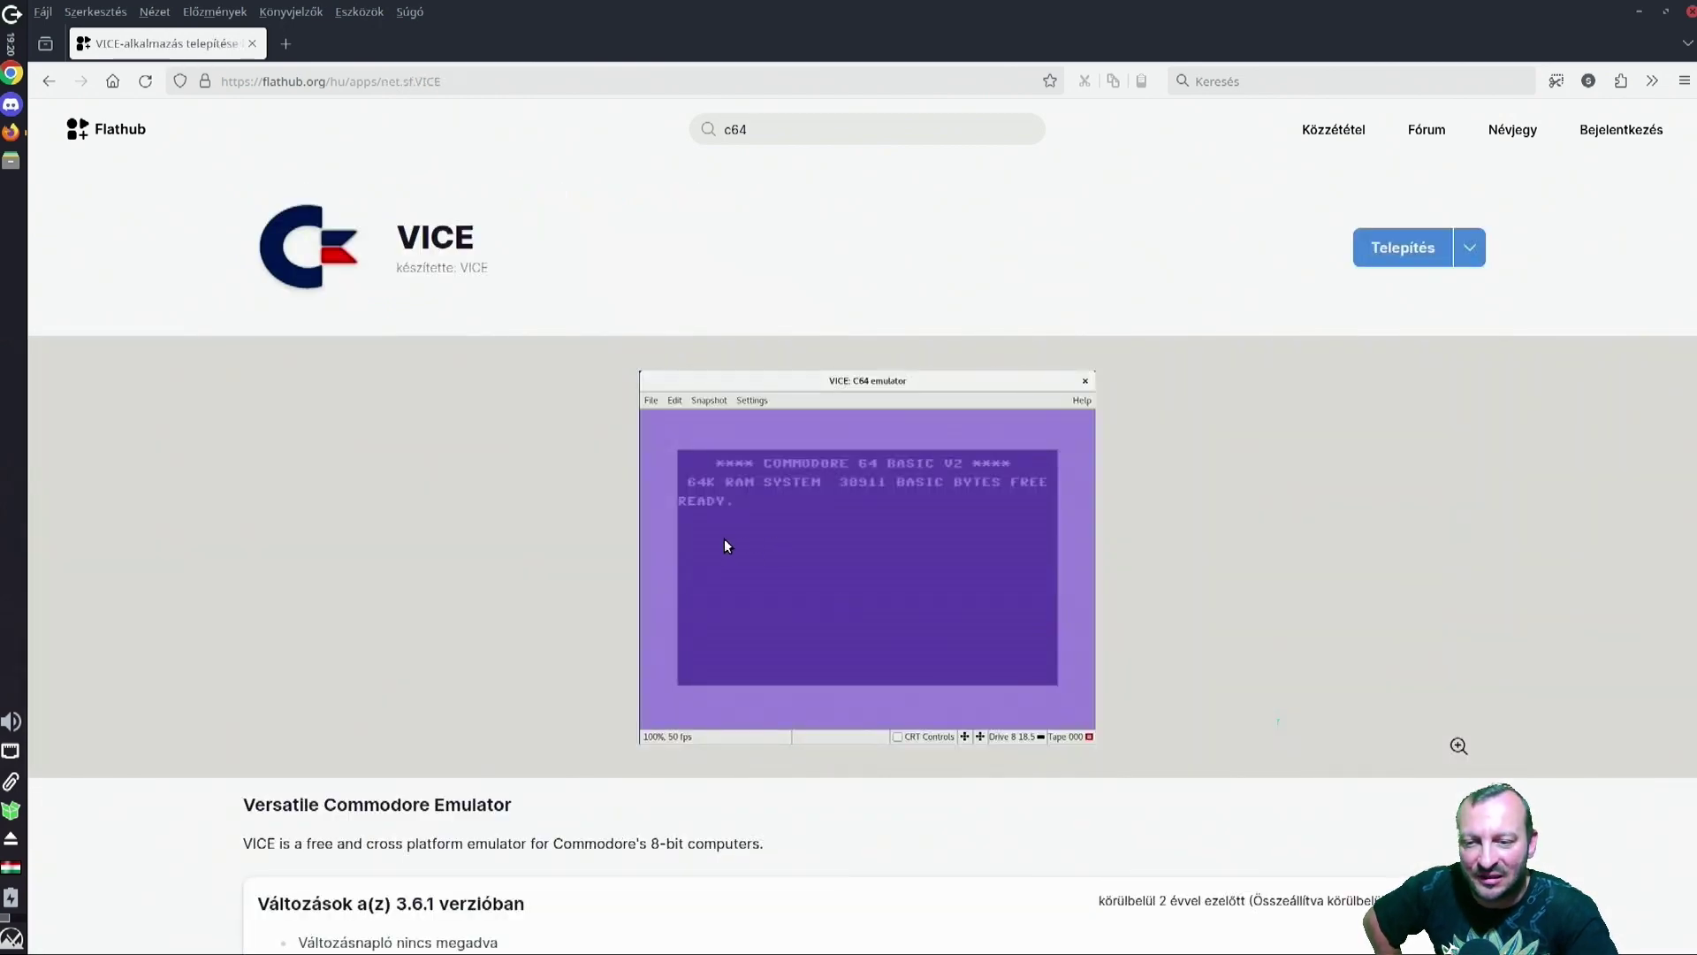
Step: Examine the VICE app page, including its version changes and the age of the release
{"action": "scroll", "coordinate": [619, 565], "scroll_direction": "down", "scroll_amount": 5}
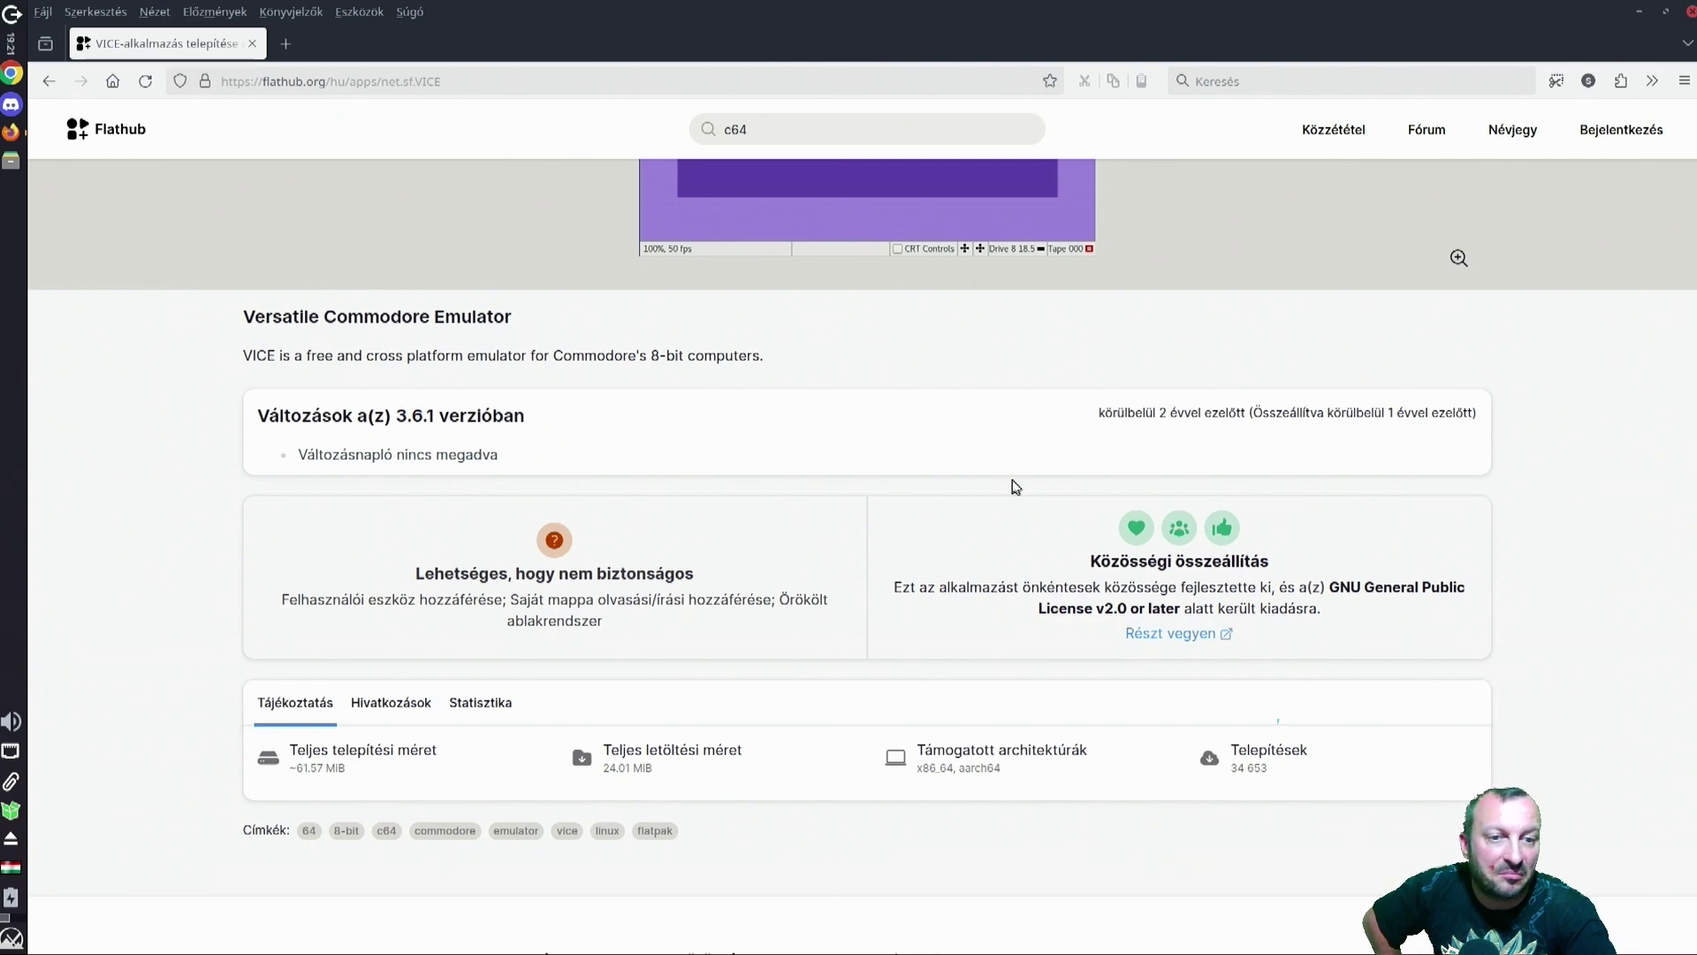
{"action": "left_click_drag", "start_coordinate": [1454, 412], "coordinate": [1028, 413]}
{"action": "left_click", "coordinate": [871, 417]}
{"action": "scroll", "coordinate": [664, 486], "scroll_direction": "down", "scroll_amount": 3}
Step: Open the VICE project's homepage from the app's links and highlight the version 3.8 release date
{"action": "left_click", "coordinate": [399, 406]}
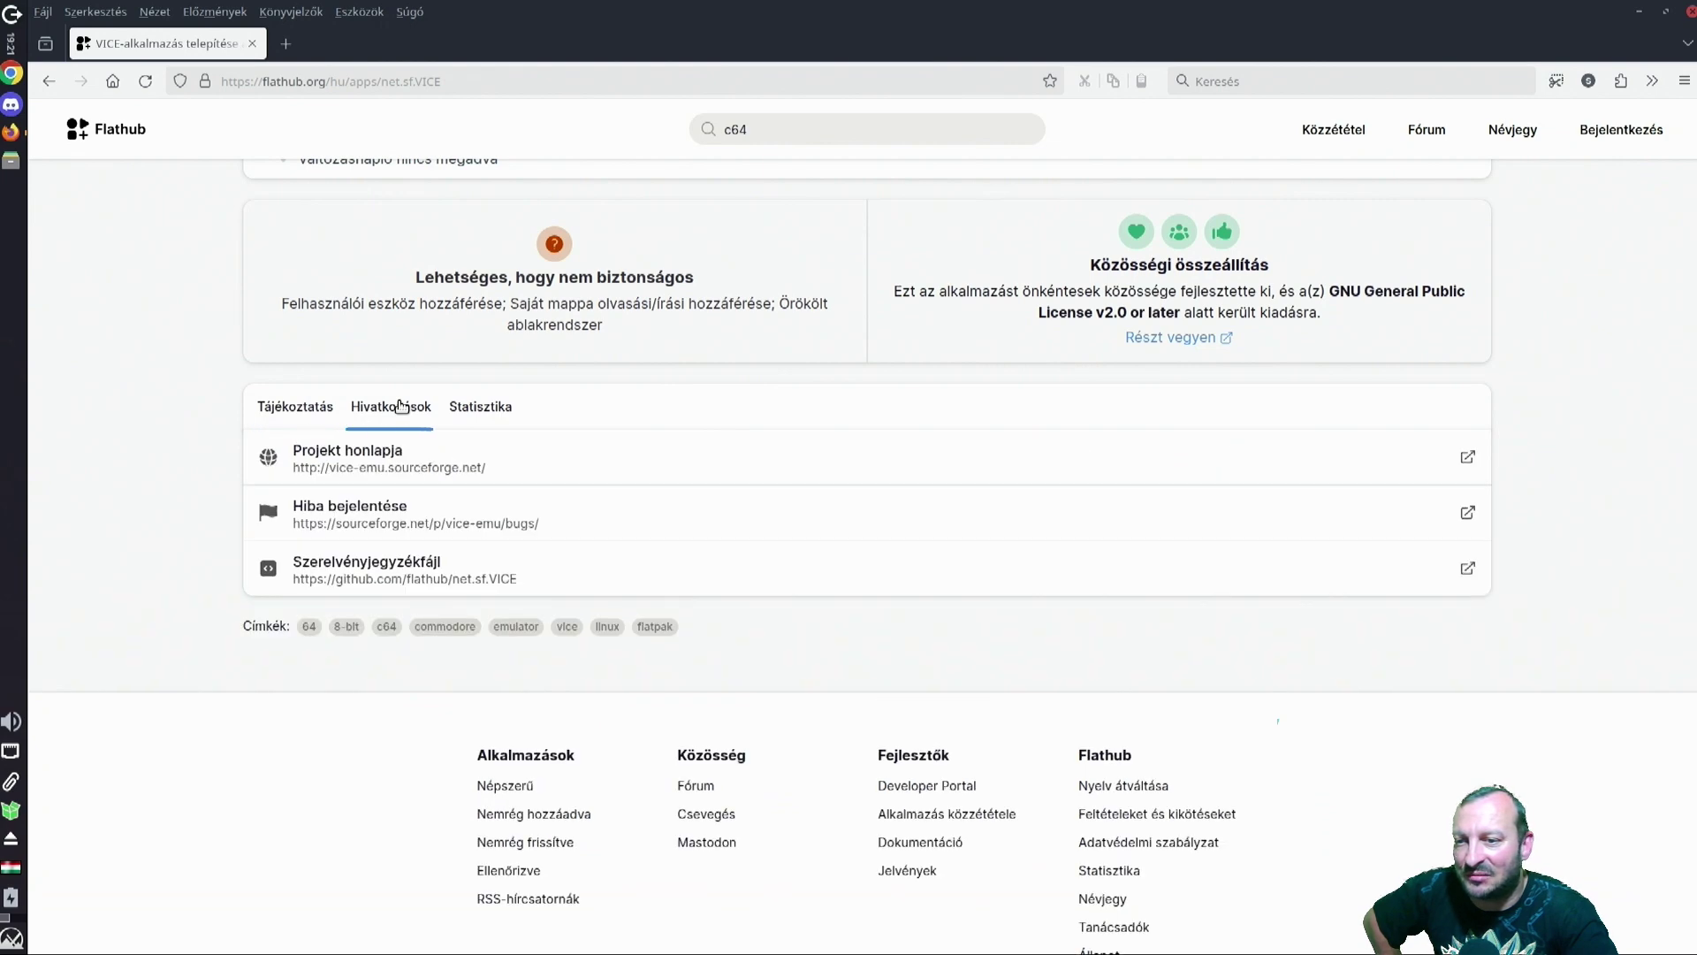
{"action": "left_click", "coordinate": [400, 465]}
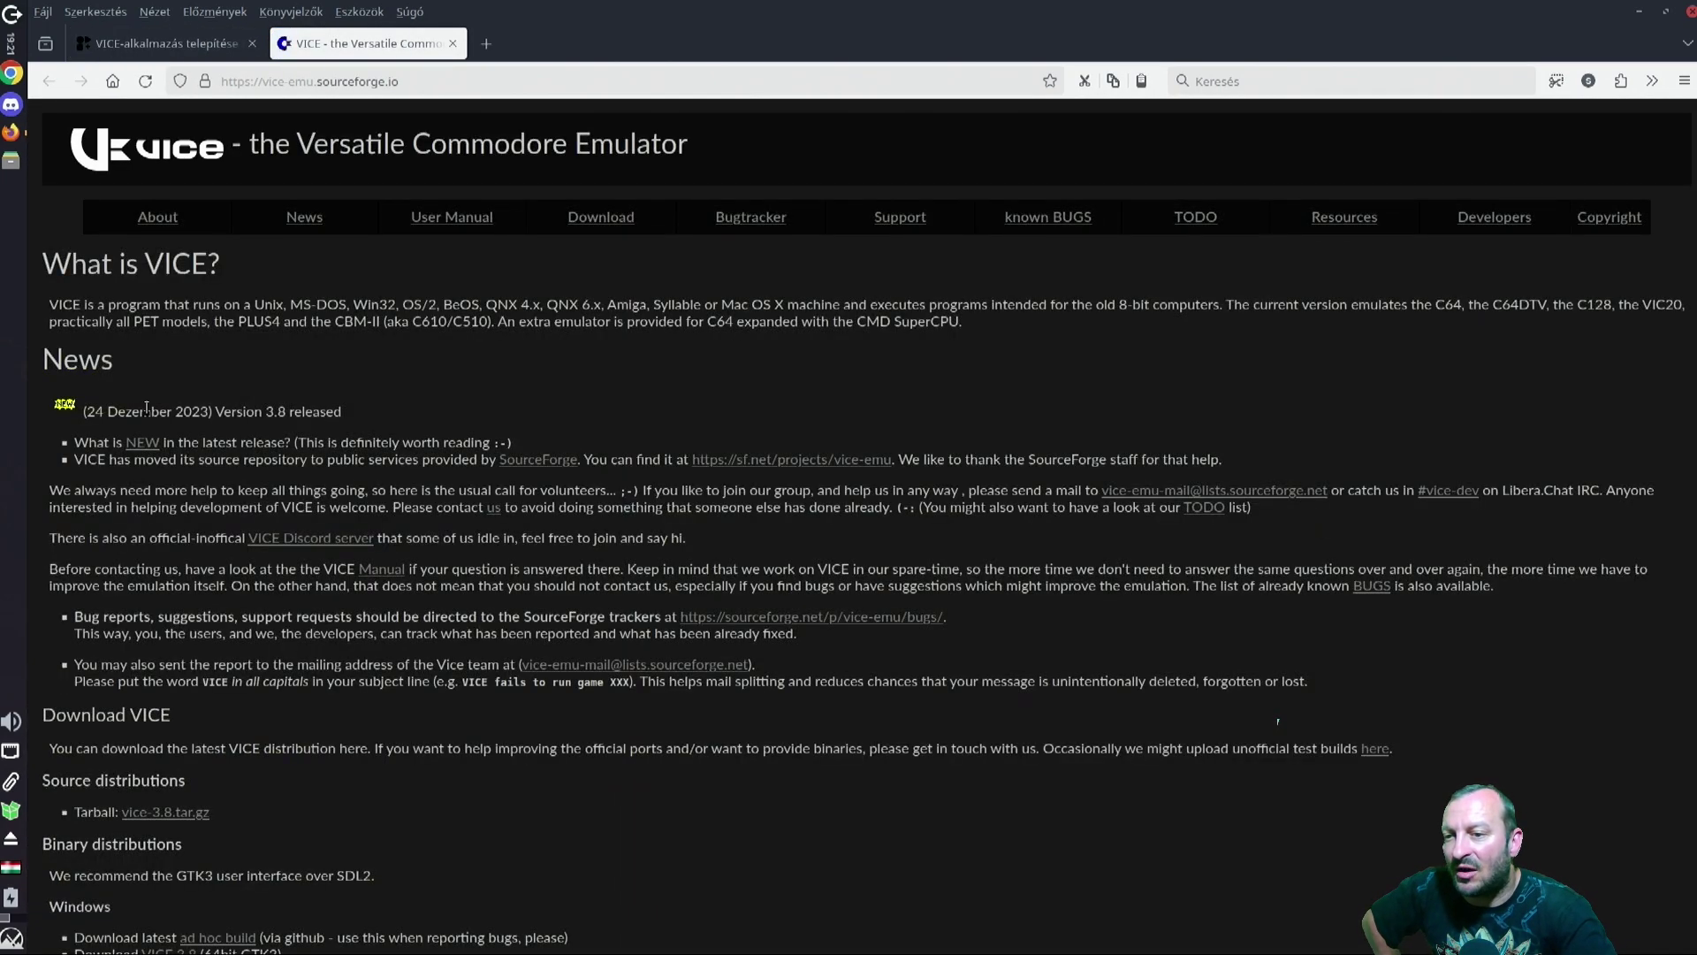
{"action": "left_click_drag", "start_coordinate": [95, 412], "coordinate": [326, 420]}
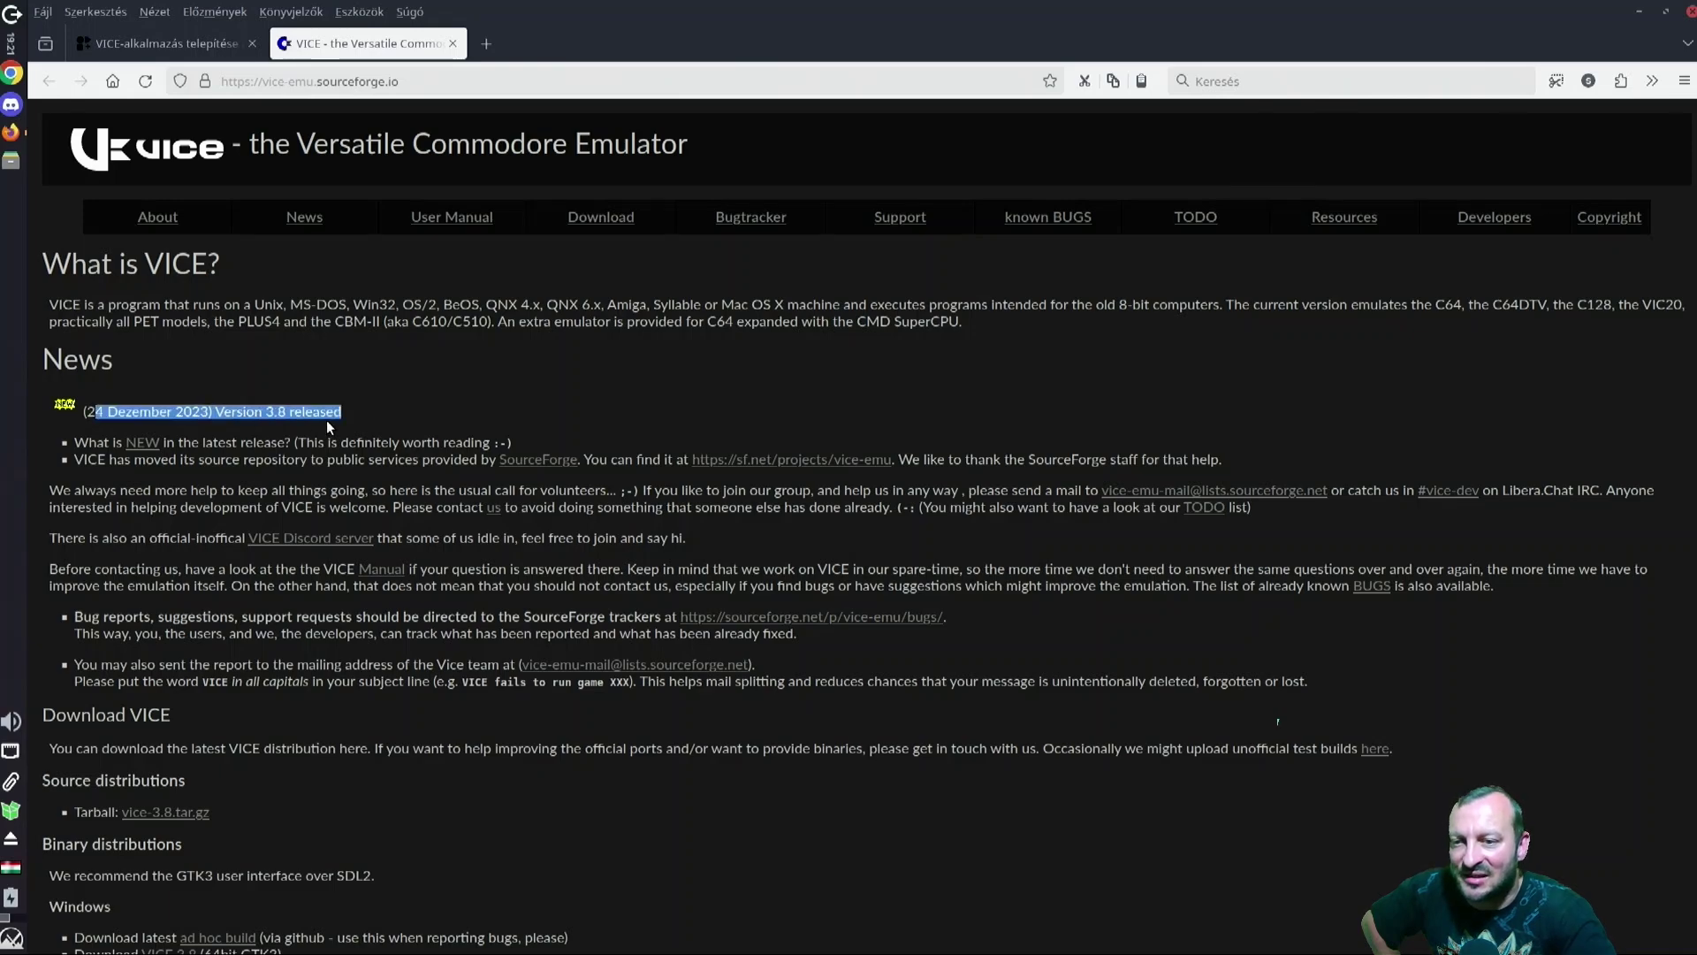
{"action": "left_click", "coordinate": [400, 432]}
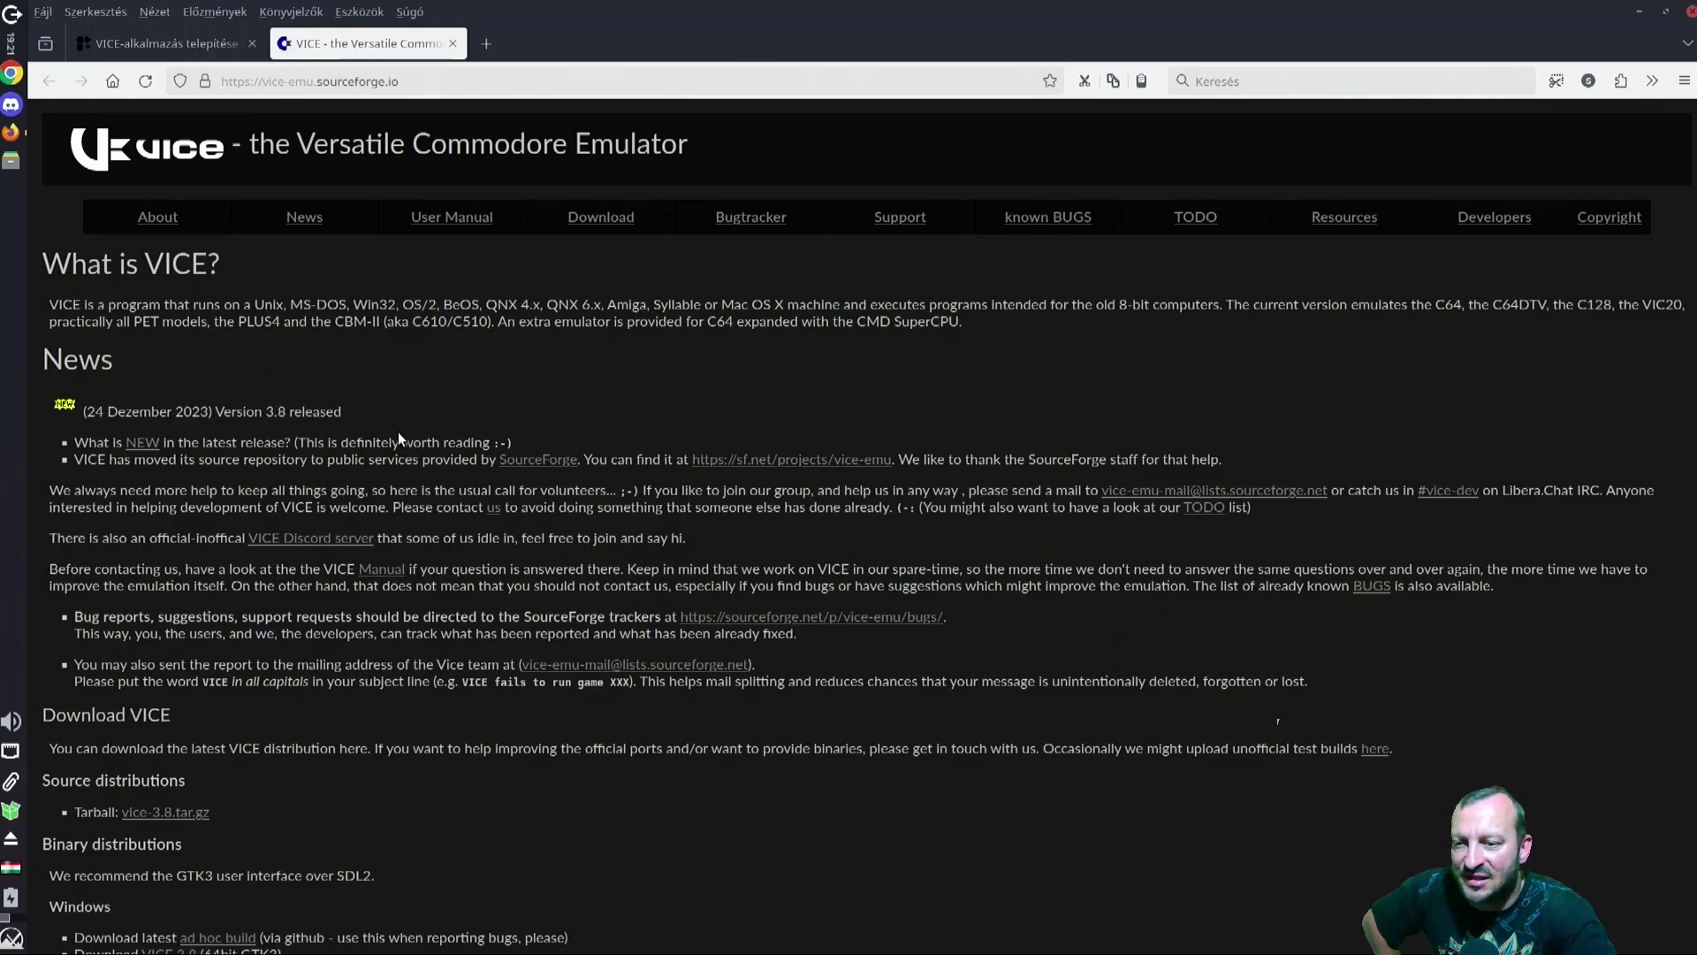
Step: Look through the VICE site's source and binary downloads, including Windows, macOS and the old binary distributions
{"action": "scroll", "coordinate": [397, 433], "scroll_direction": "down", "scroll_amount": 3}
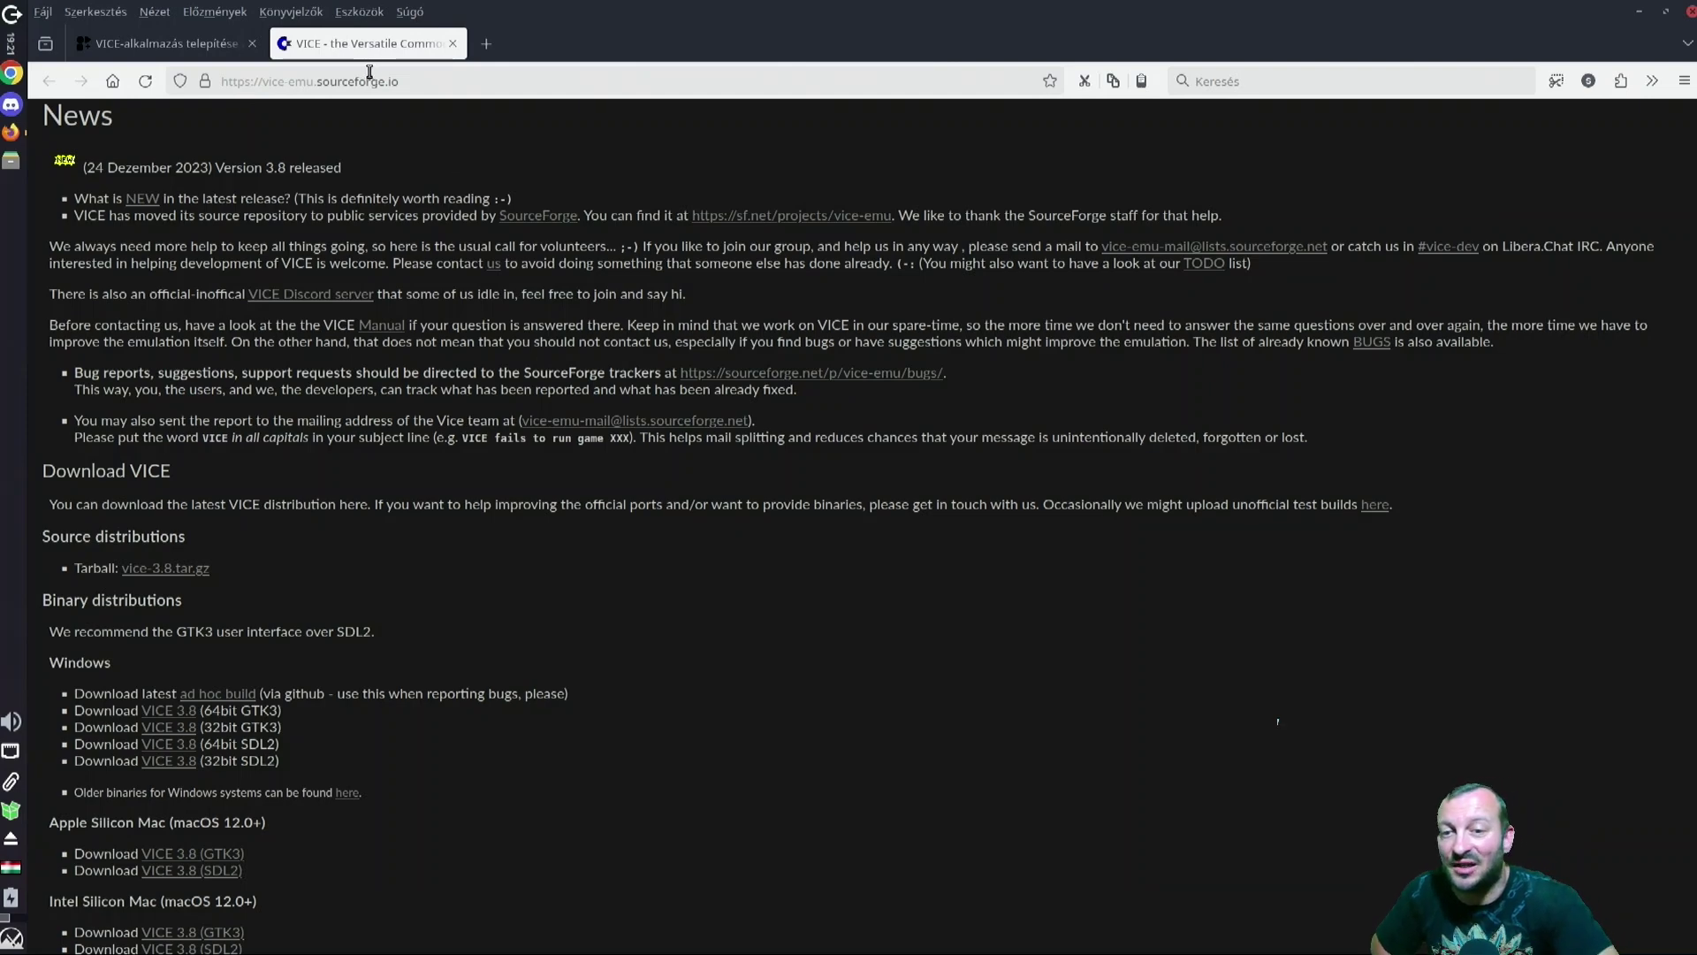
{"action": "scroll", "coordinate": [377, 578], "scroll_direction": "down", "scroll_amount": 1}
{"action": "scroll", "coordinate": [377, 576], "scroll_direction": "down", "scroll_amount": 4}
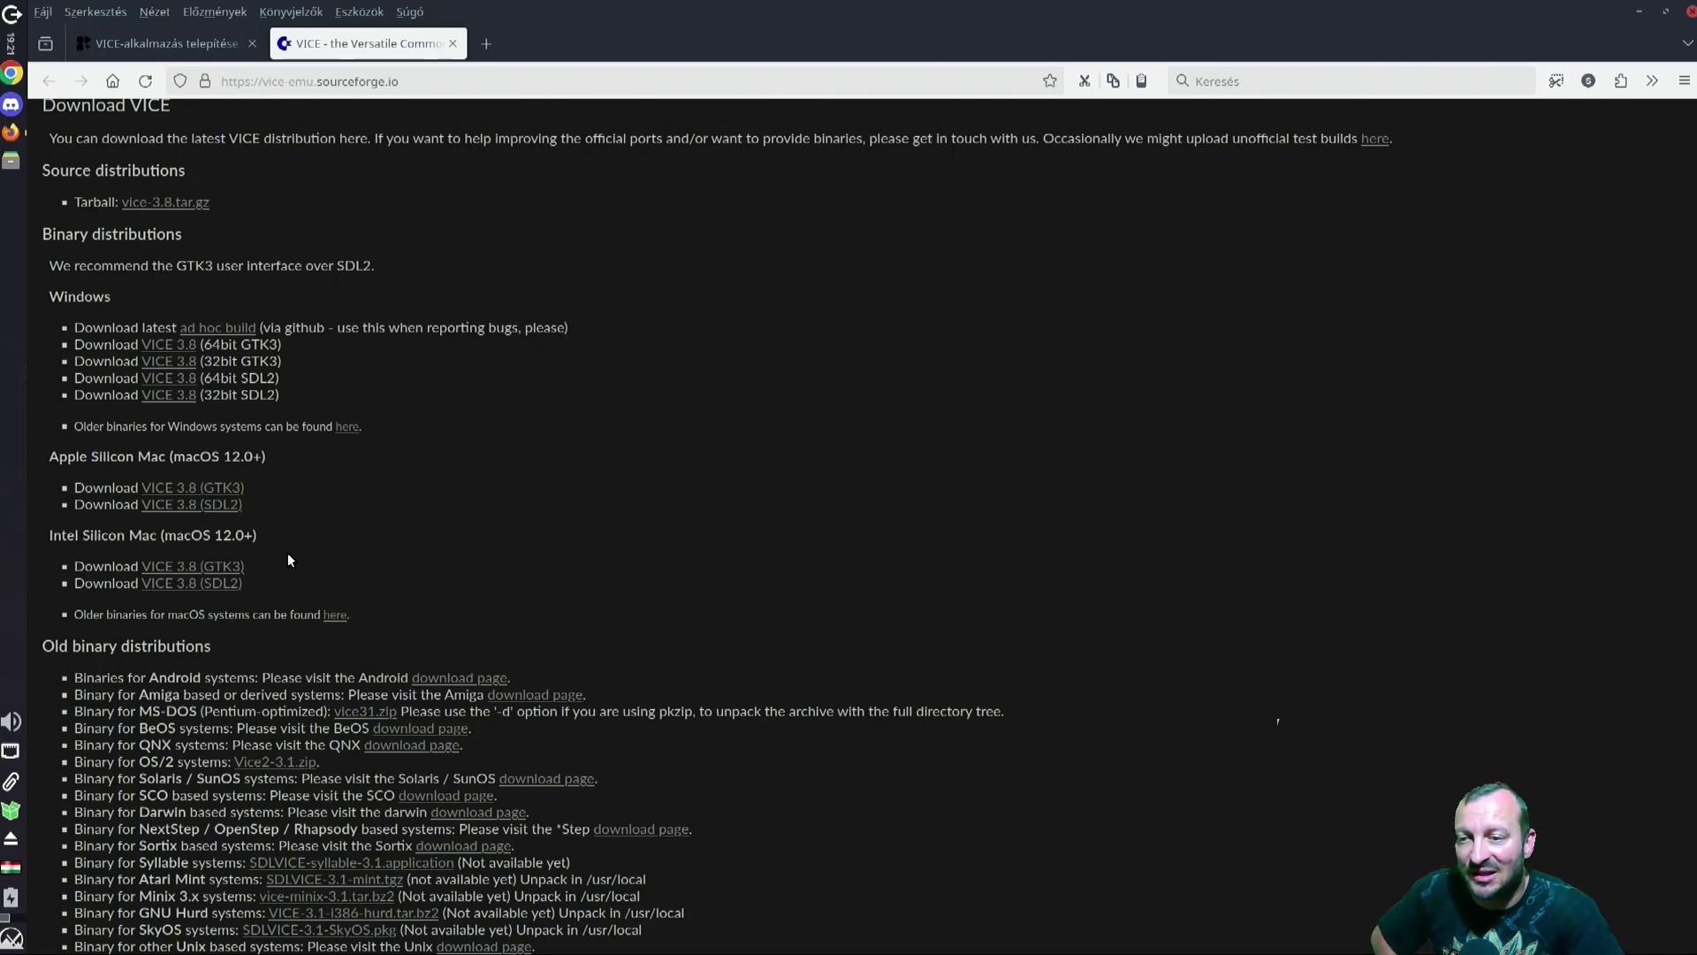
{"action": "scroll", "coordinate": [293, 549], "scroll_direction": "down", "scroll_amount": 3}
{"action": "left_click_drag", "start_coordinate": [128, 434], "coordinate": [203, 469]}
{"action": "scroll", "coordinate": [200, 468], "scroll_direction": "up", "scroll_amount": 3}
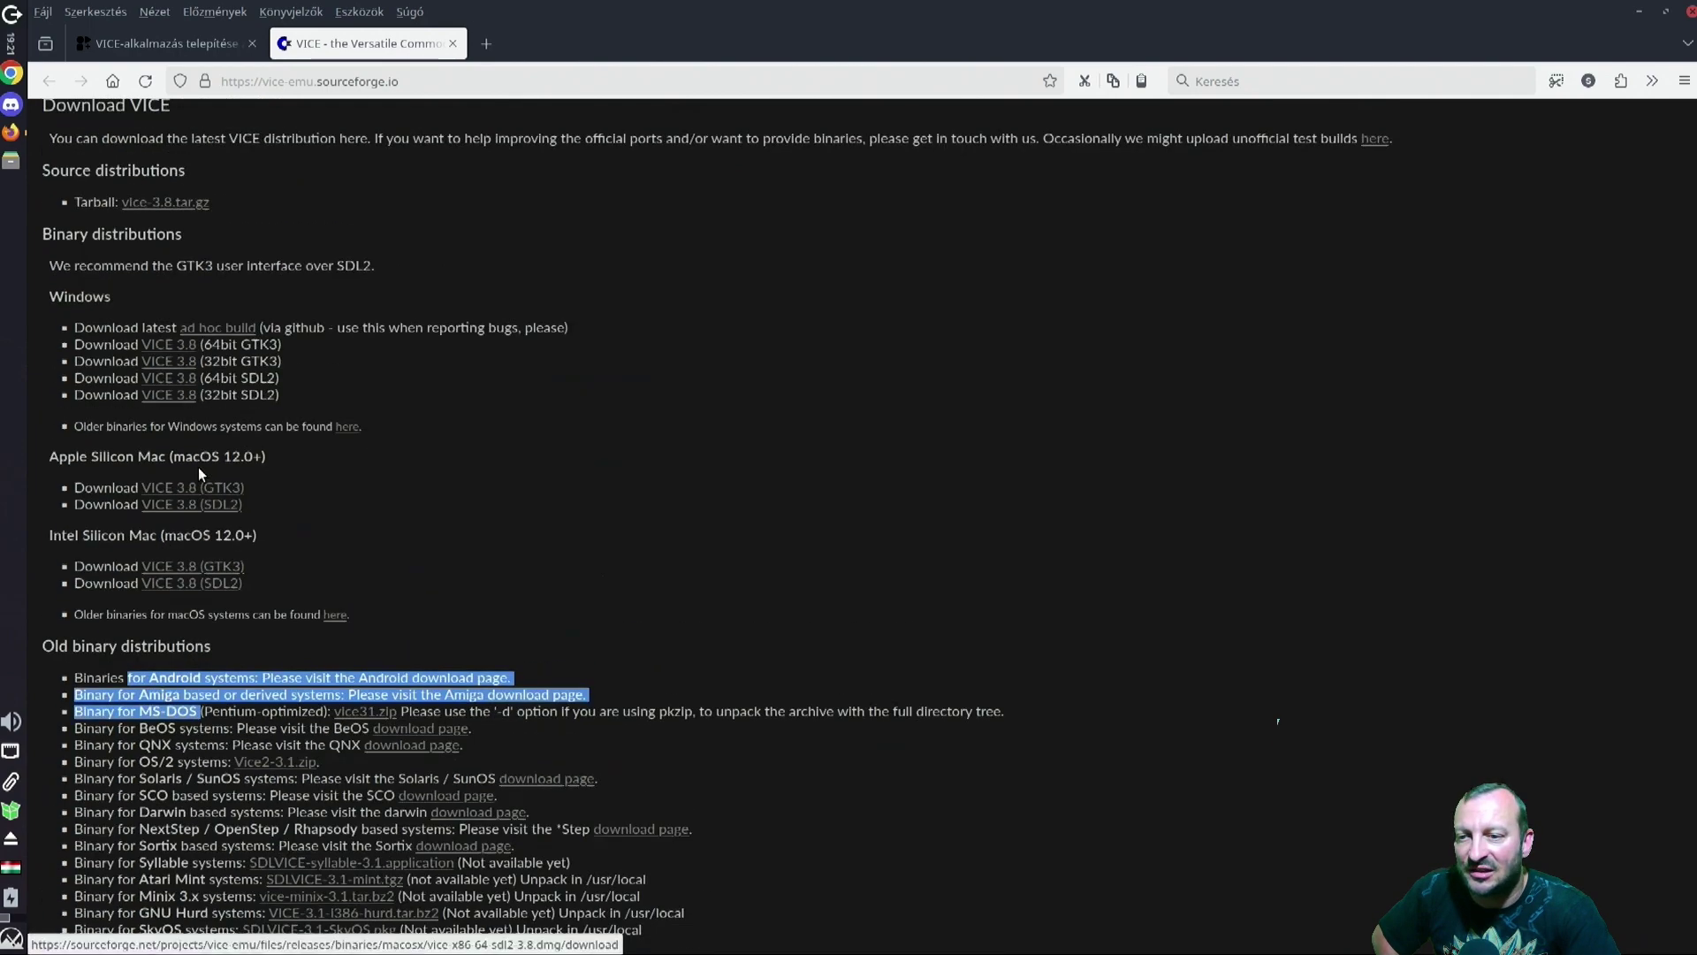
{"action": "triple_click", "coordinate": [496, 453]}
{"action": "scroll", "coordinate": [398, 435], "scroll_direction": "up", "scroll_amount": 8}
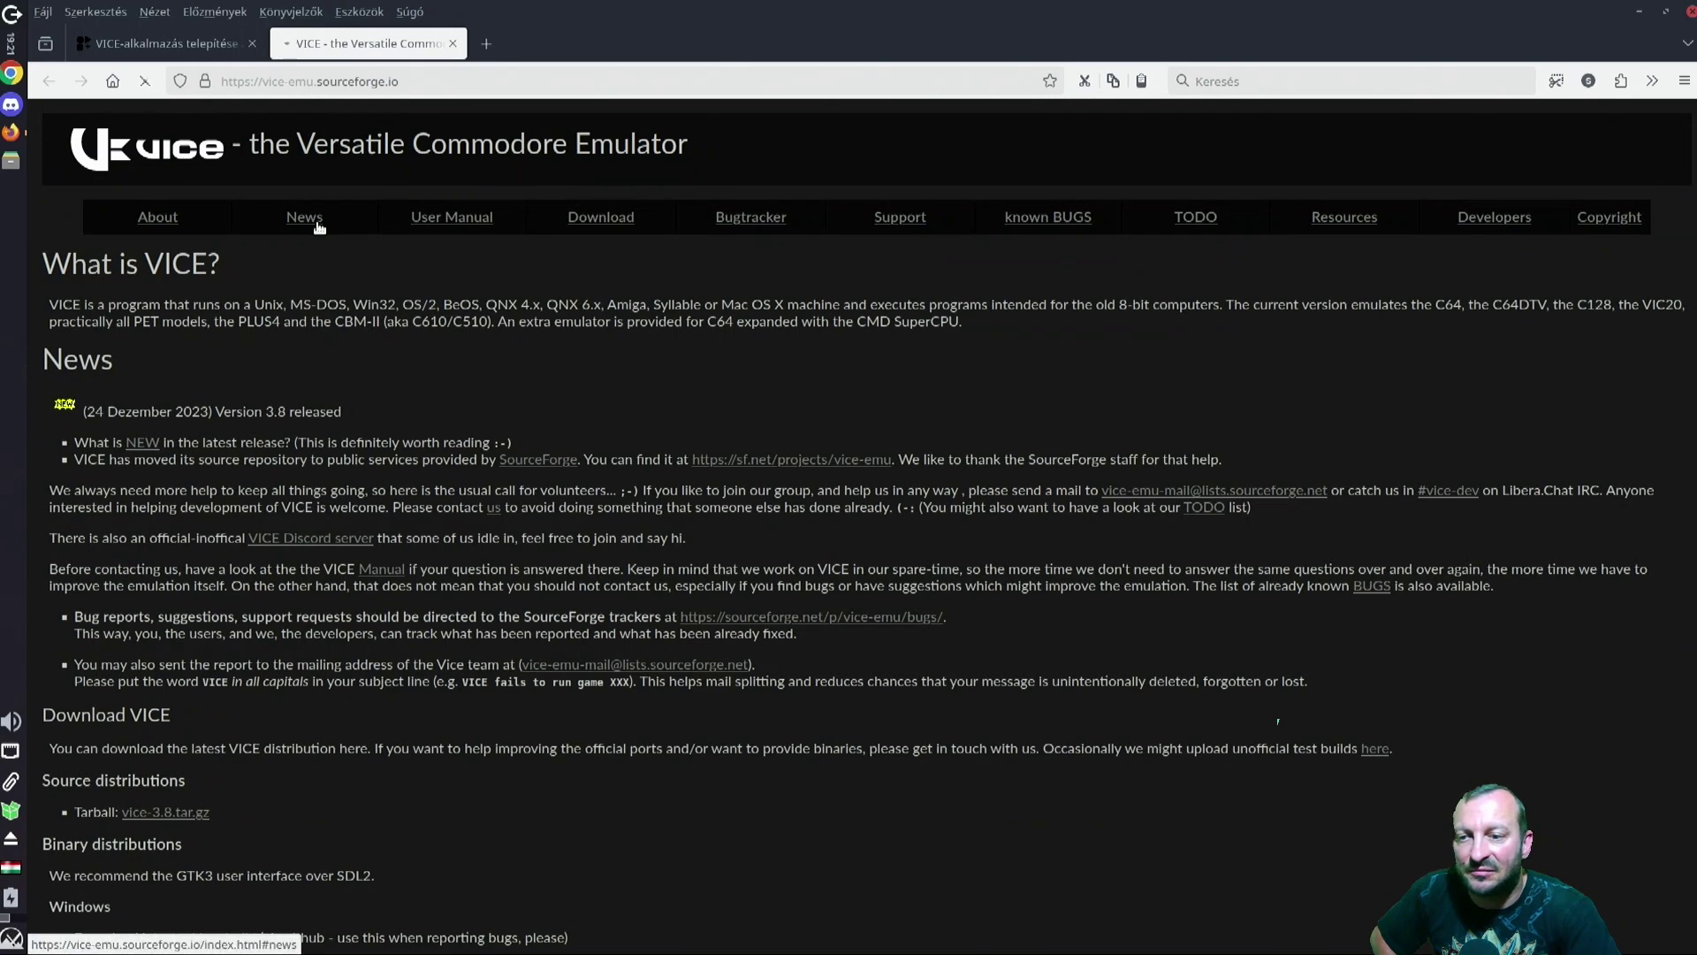
Step: Check the News section of the VICE site, and close the site to return to the Flathub page's header
{"action": "left_click", "coordinate": [315, 219]}
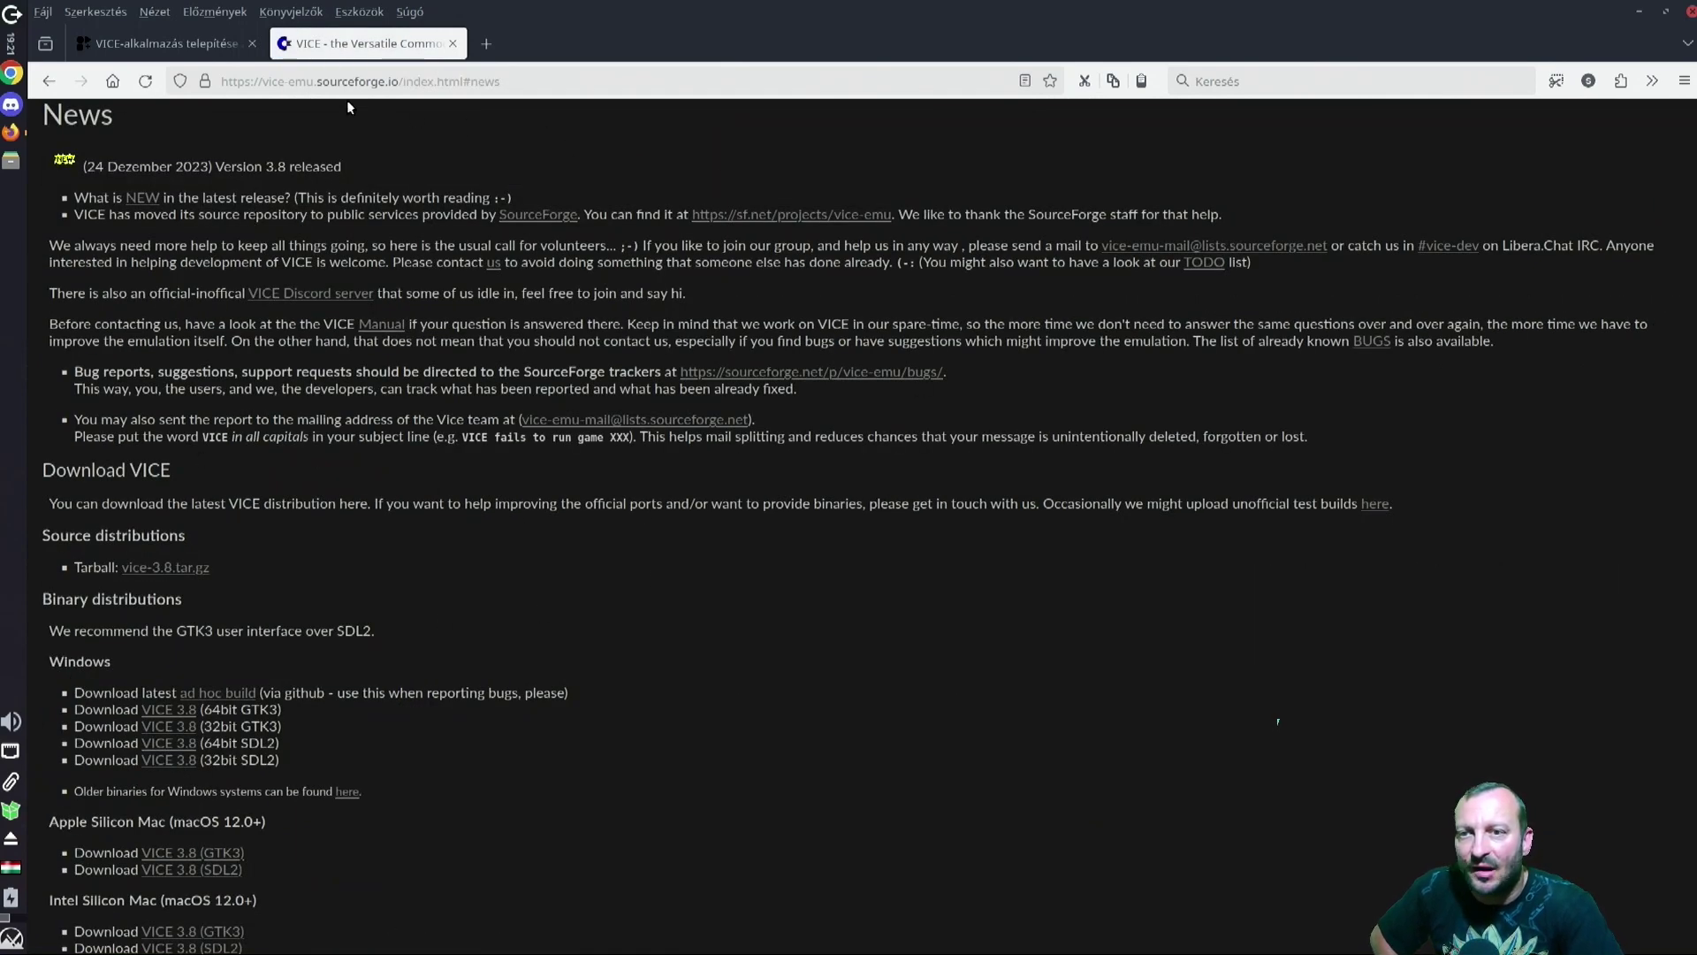
{"action": "left_click", "coordinate": [452, 46]}
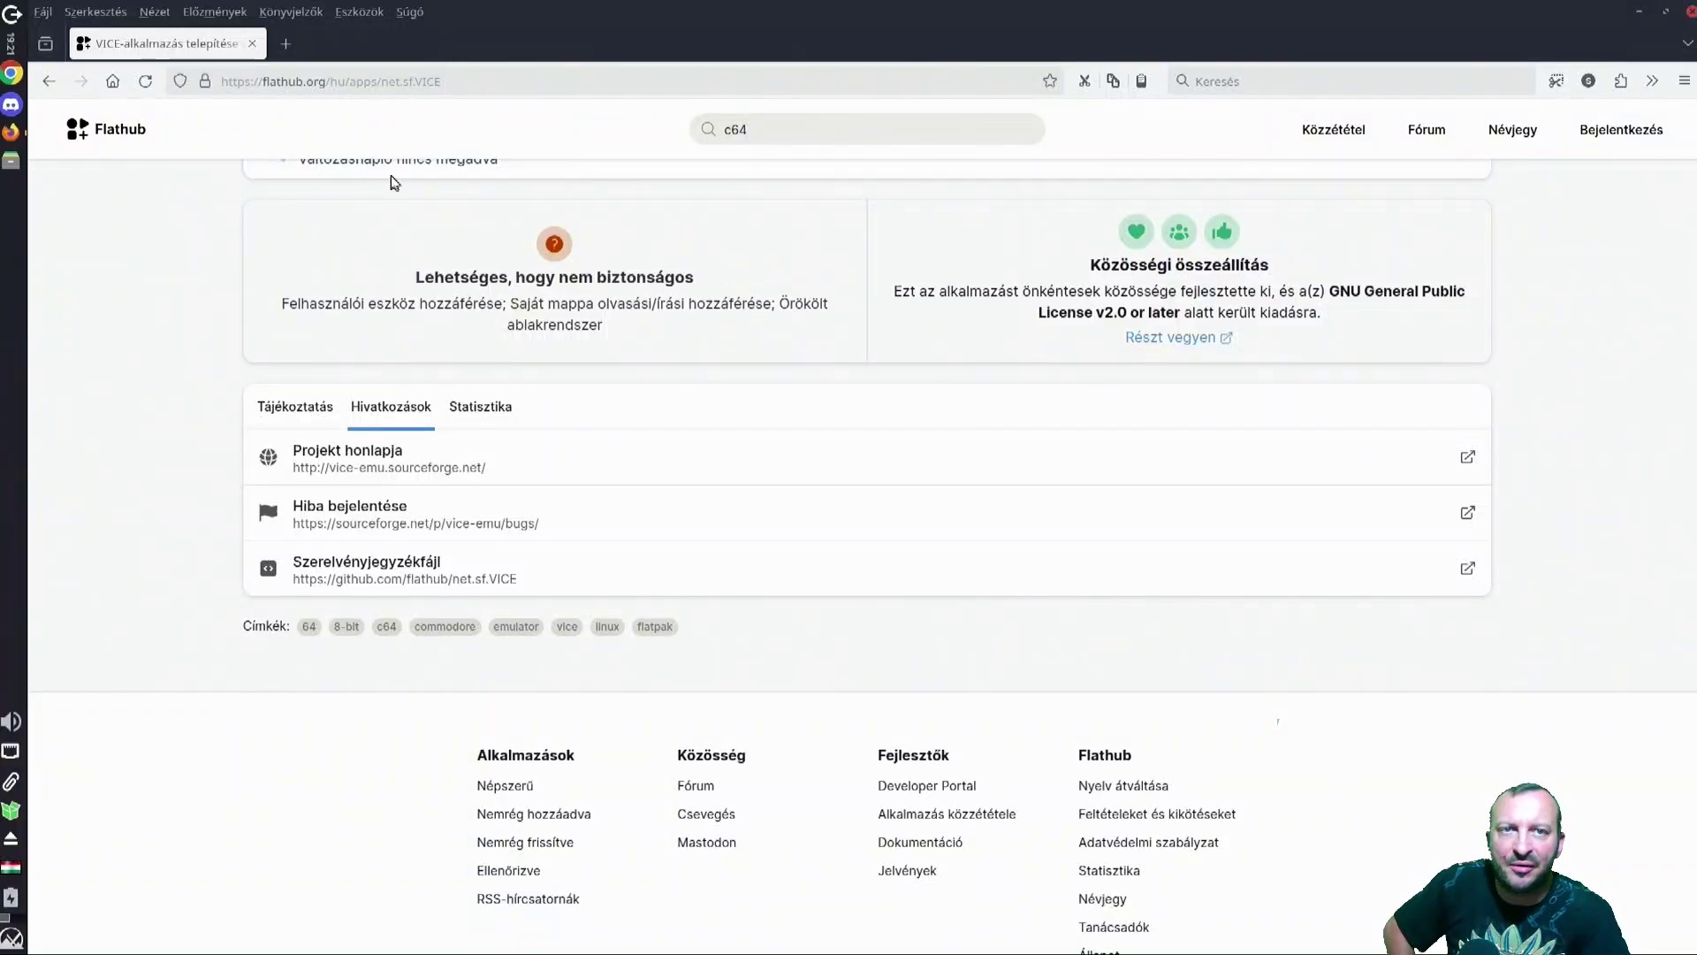
{"action": "scroll", "coordinate": [272, 534], "scroll_direction": "up", "scroll_amount": 7}
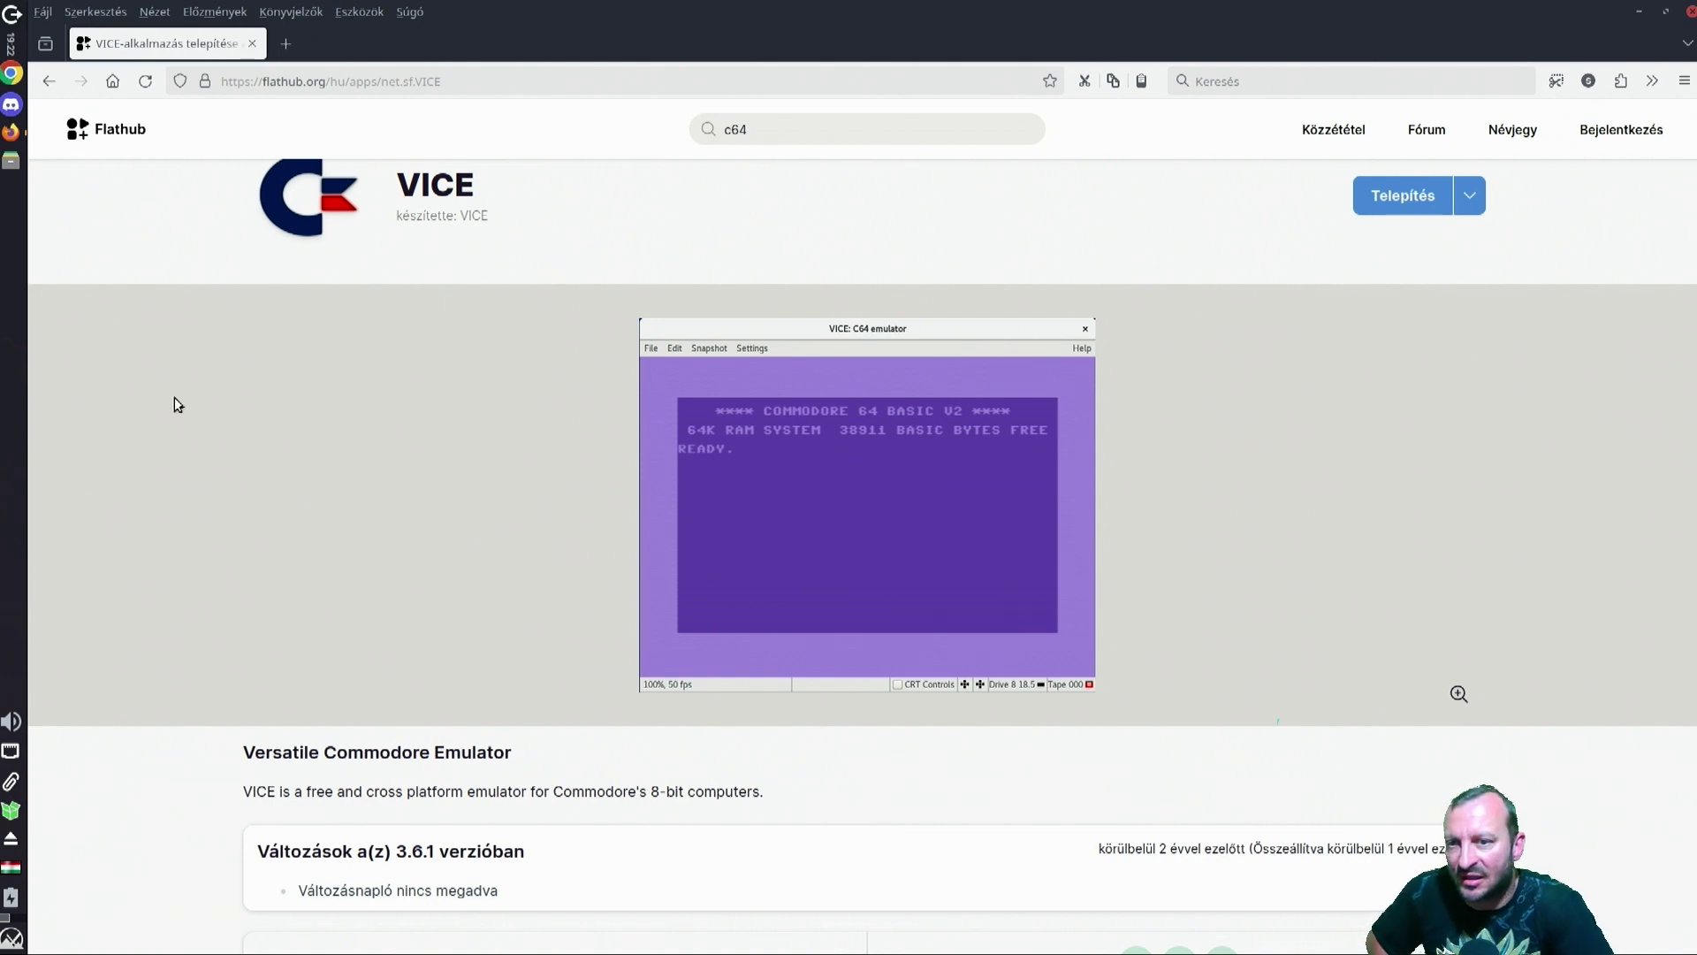
{"action": "scroll", "coordinate": [201, 407], "scroll_direction": "up", "scroll_amount": 1}
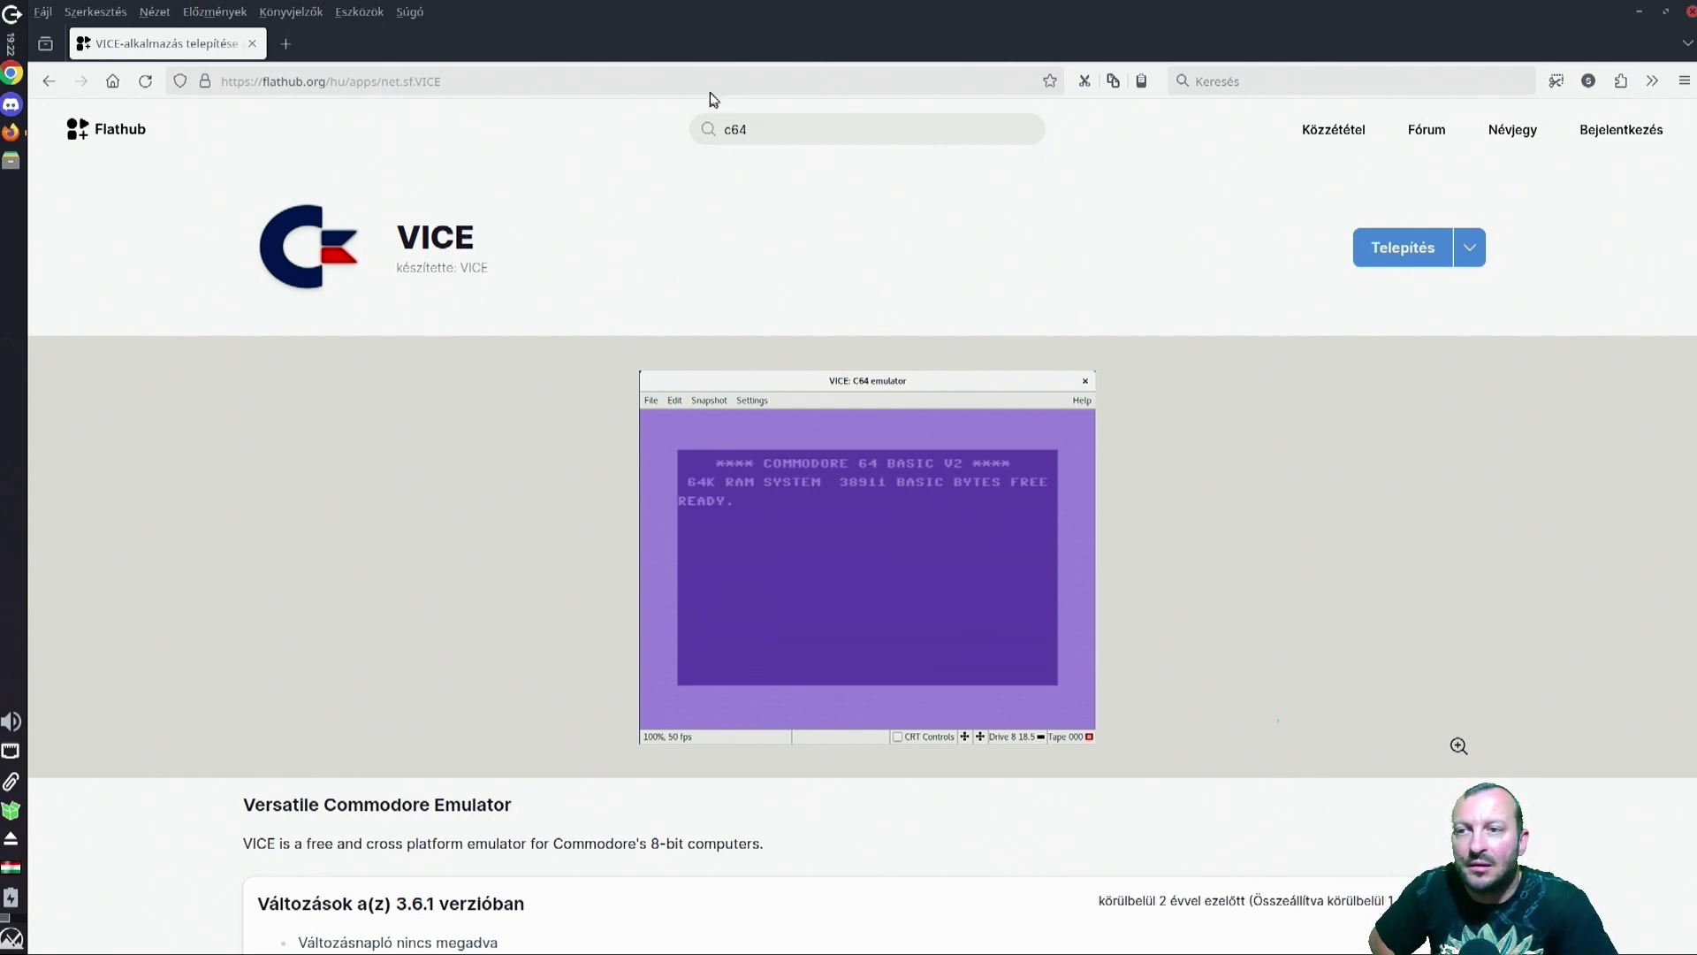
Step: Search Google for "c64 krisz" and open the "Commodore64 retró oldal" result
{"action": "left_click", "coordinate": [113, 82]}
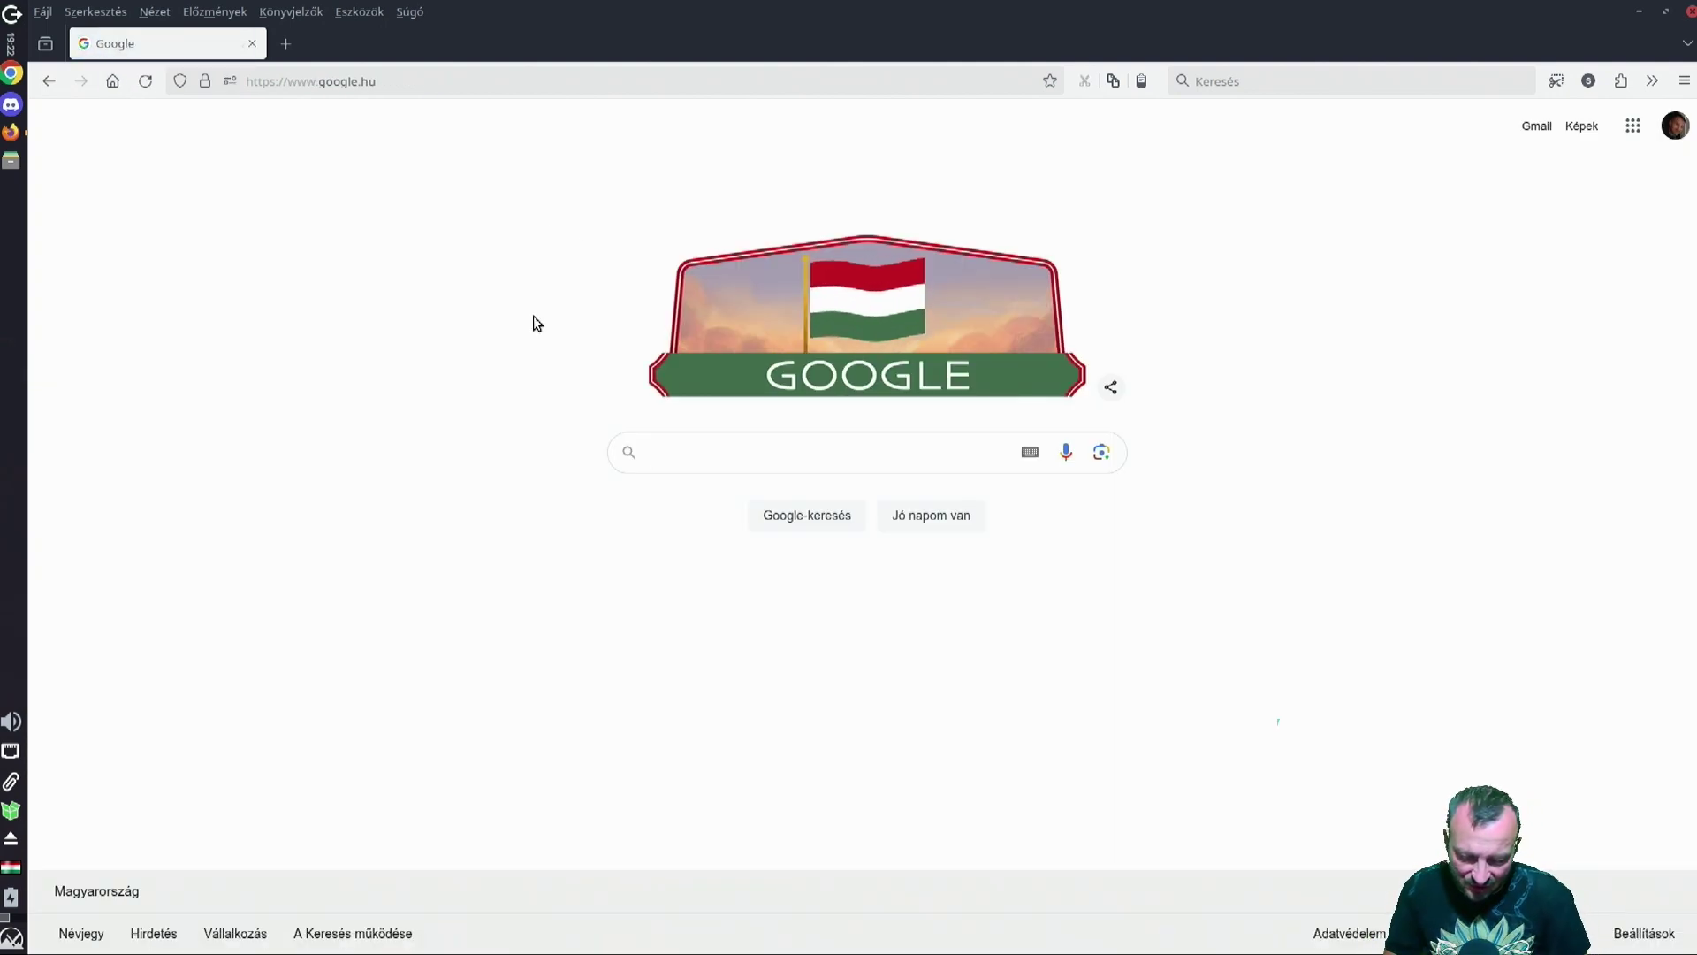
{"action": "type", "text": "c64"}
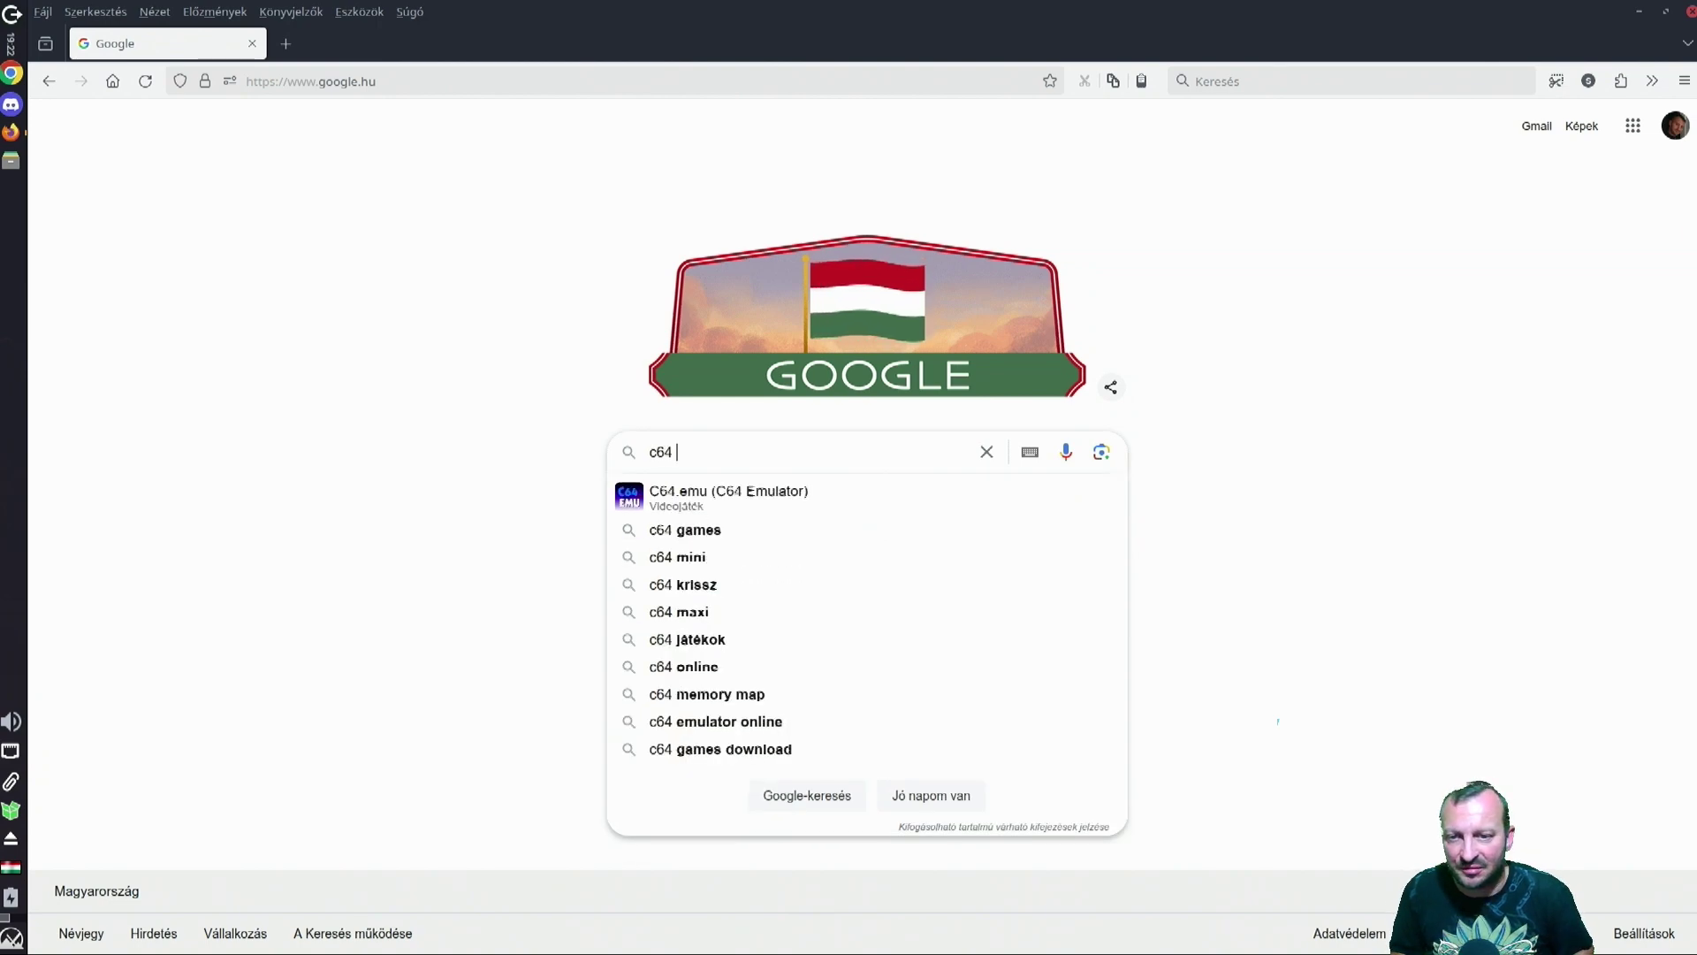
{"action": "key", "text": "Return"}
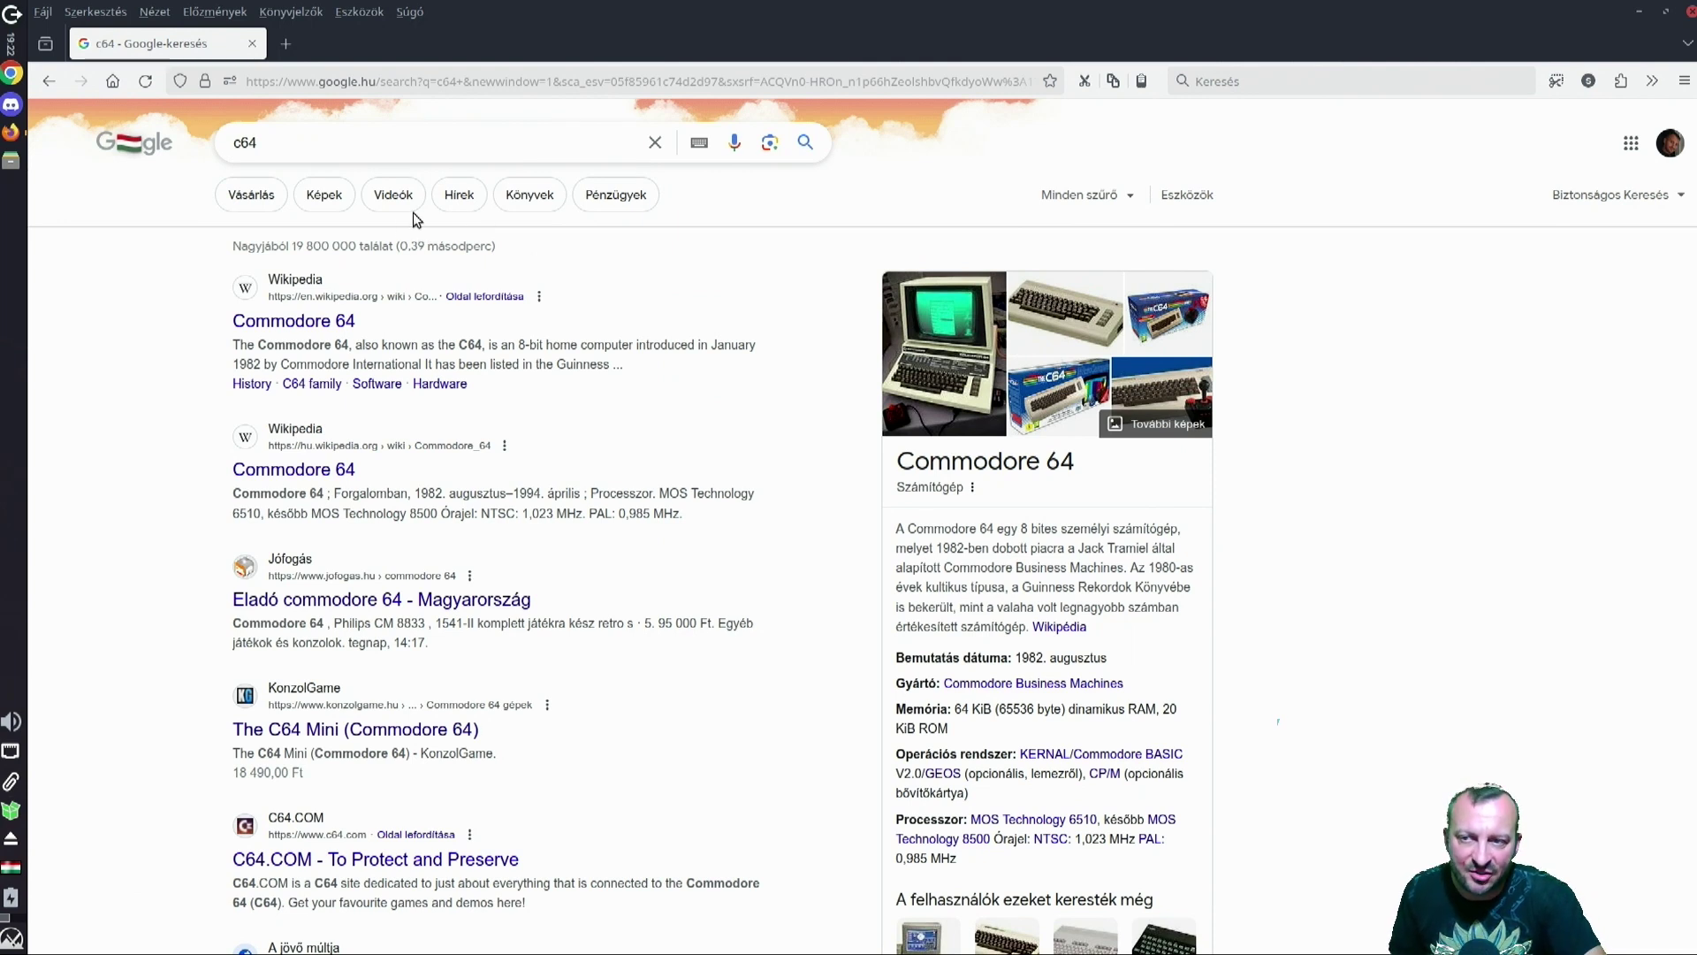
{"action": "left_click", "coordinate": [412, 139]}
{"action": "type", "text": "krisz"}
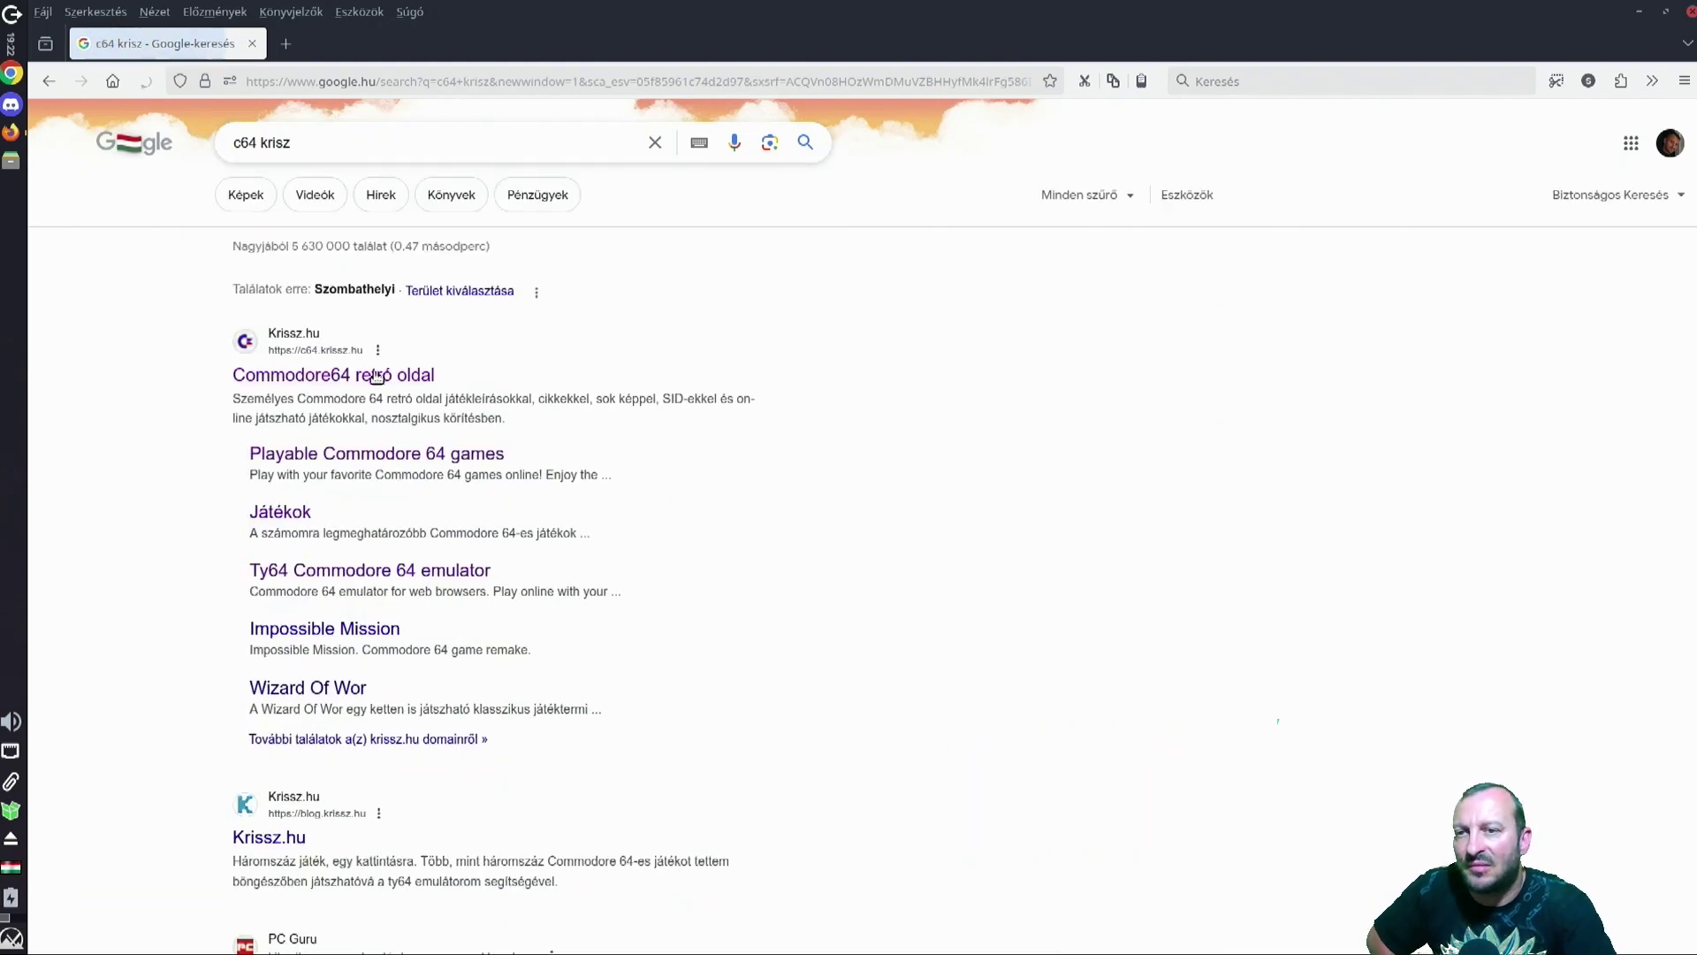
{"action": "left_click", "coordinate": [389, 373]}
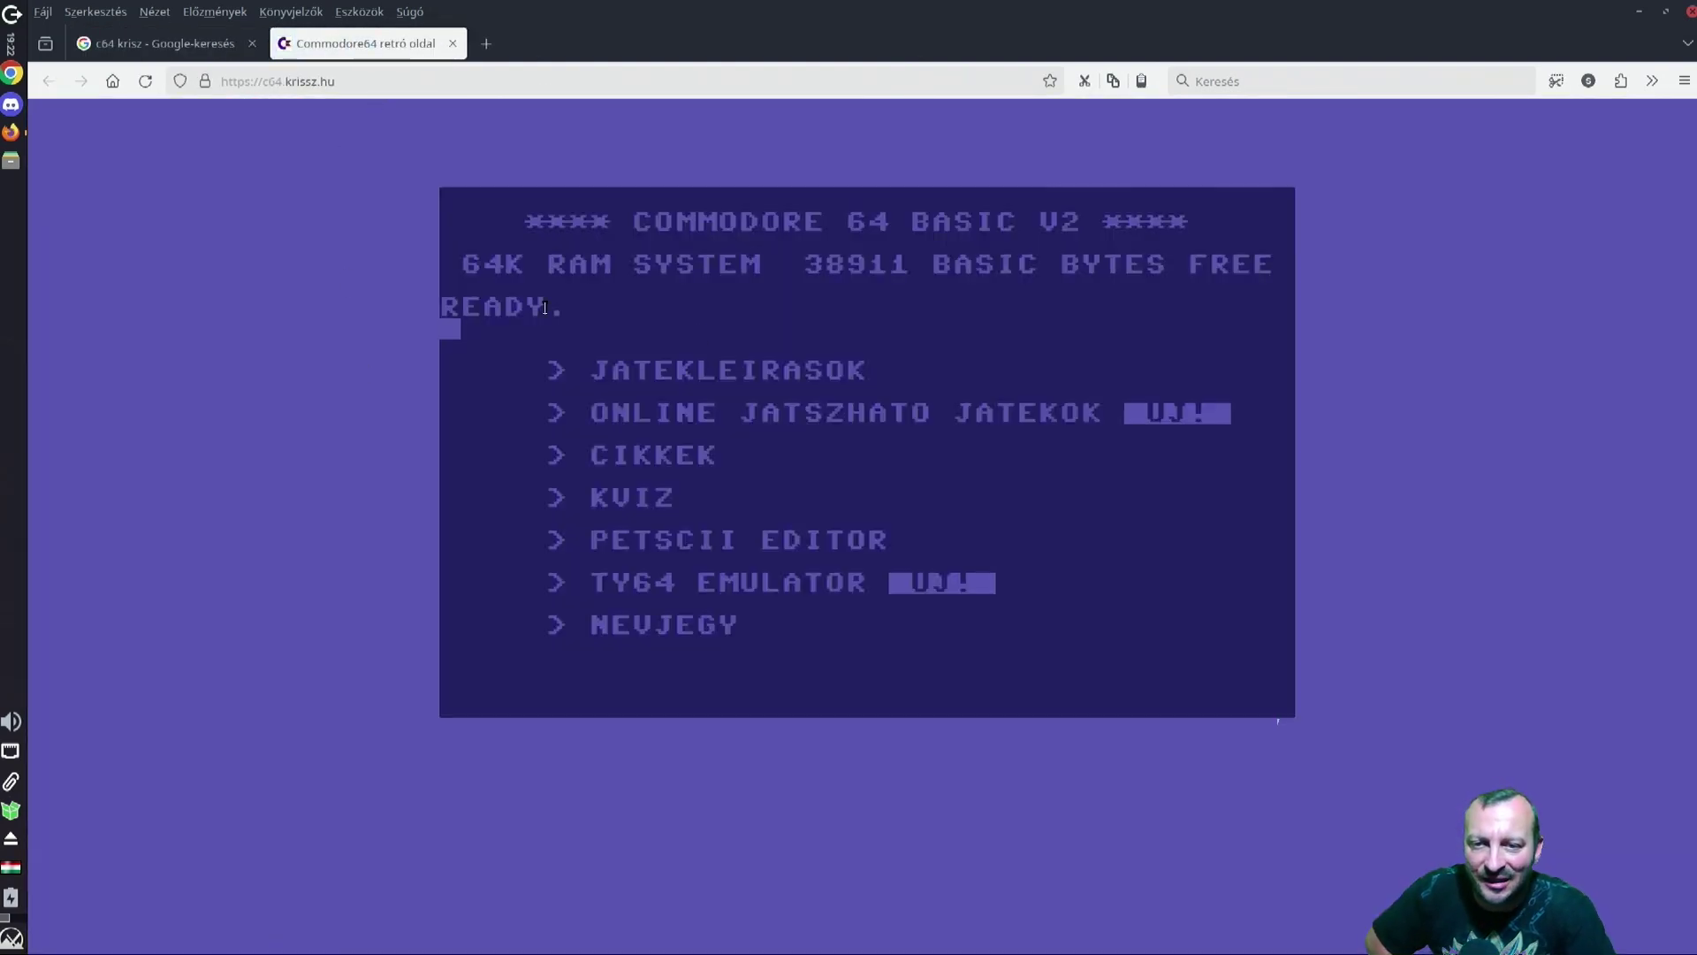
Step: Open the site's game descriptions and browse the list as far as Barbarian
{"action": "left_click", "coordinate": [752, 371]}
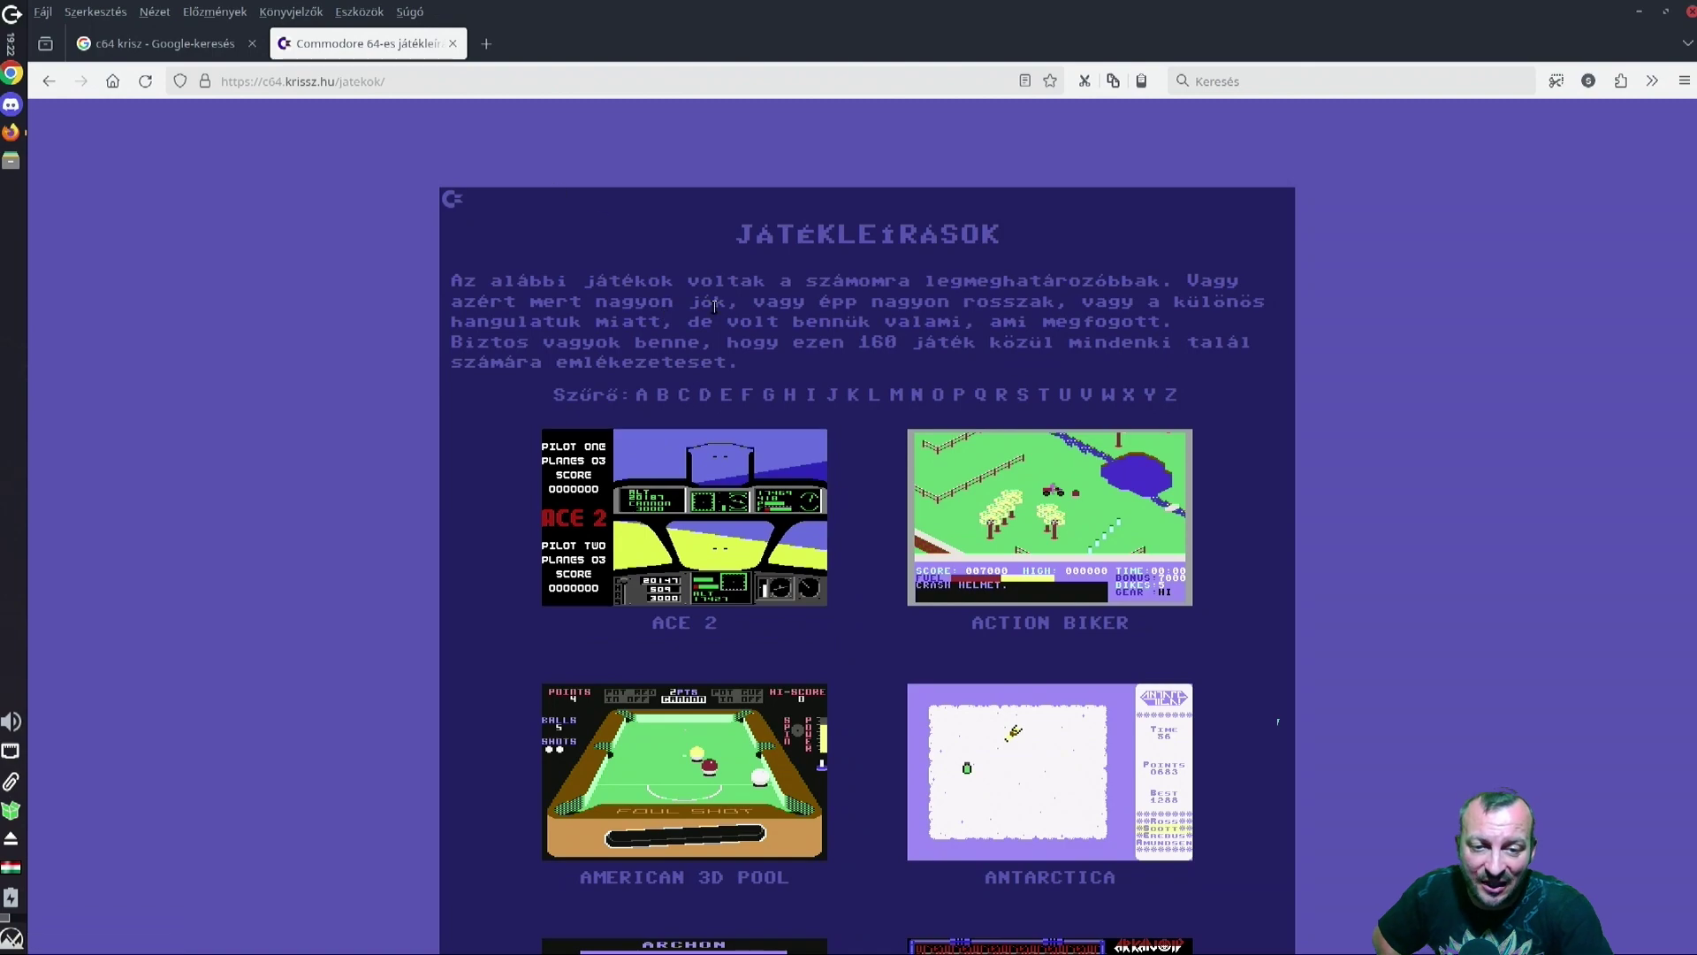
{"action": "scroll", "coordinate": [982, 645], "scroll_direction": "down", "scroll_amount": 2}
{"action": "scroll", "coordinate": [982, 646], "scroll_direction": "down", "scroll_amount": 6}
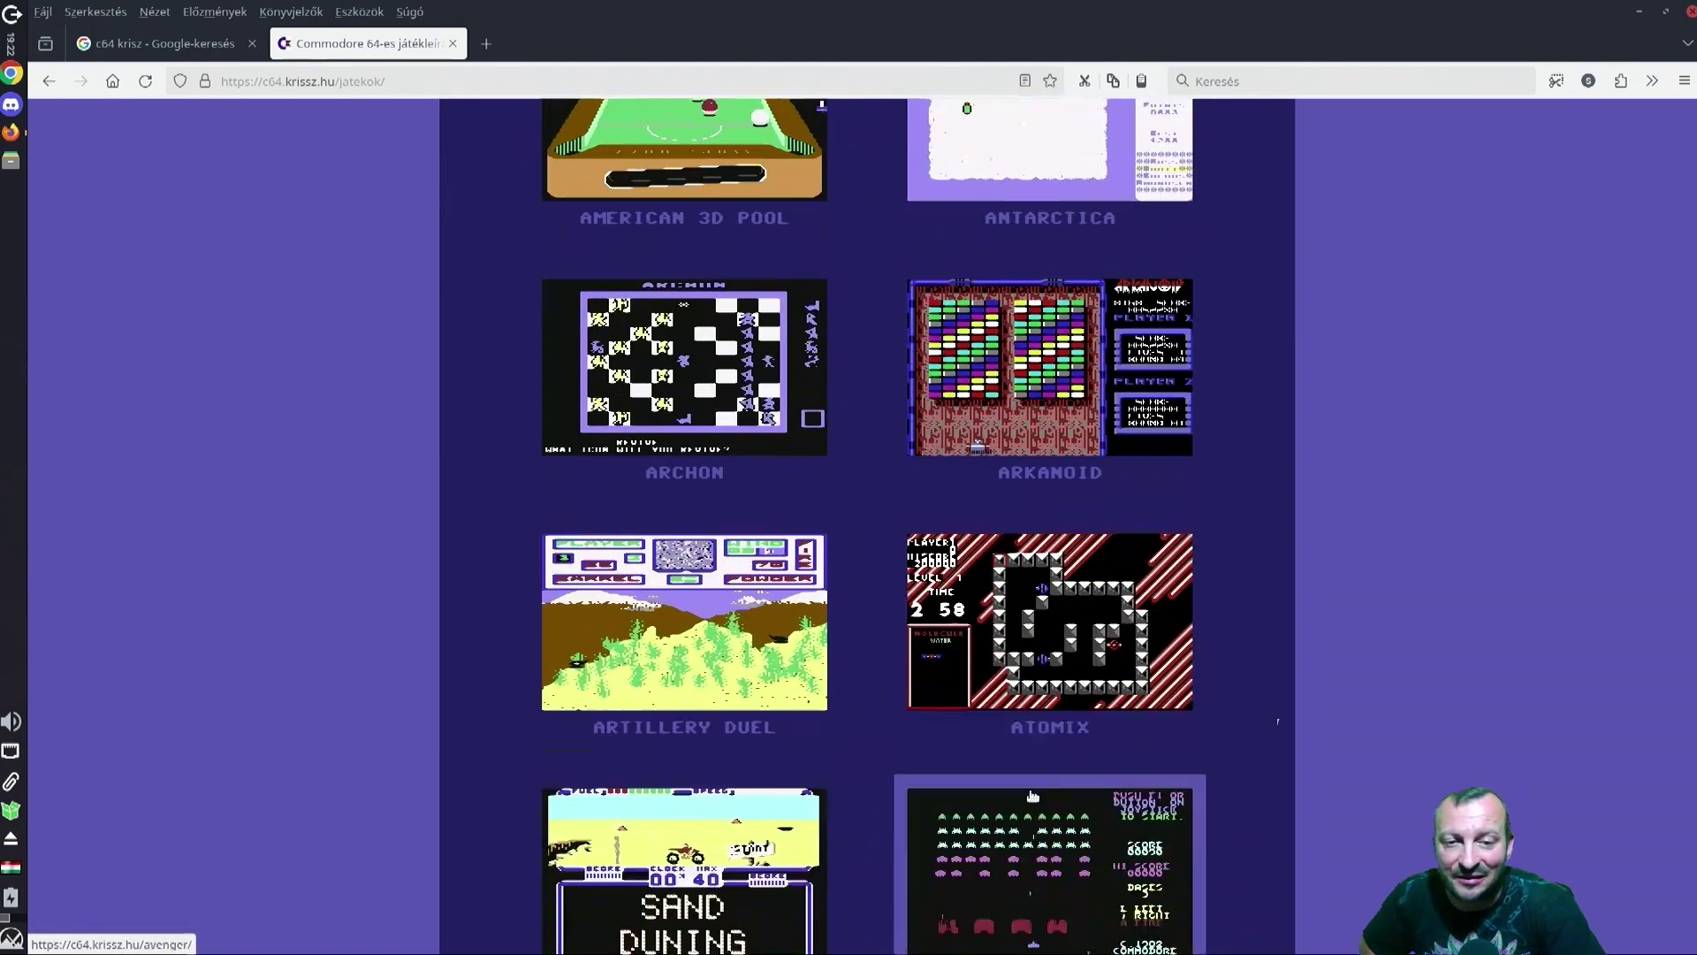
{"action": "scroll", "coordinate": [1045, 608], "scroll_direction": "down", "scroll_amount": 5}
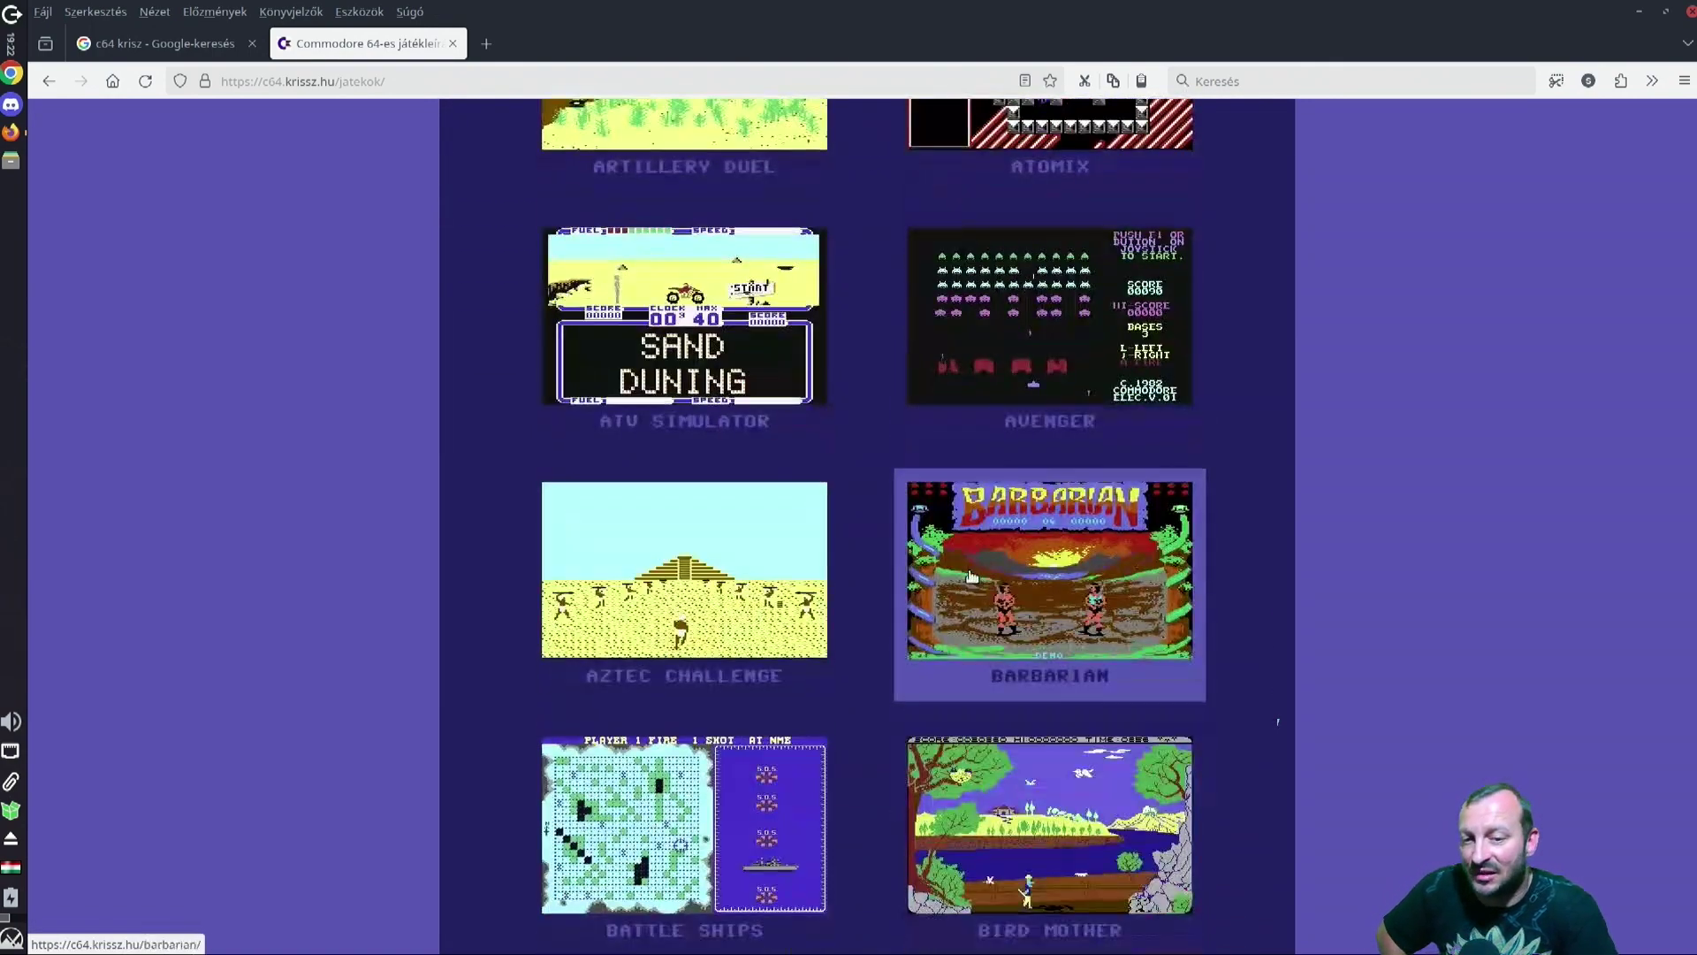
Step: Open the Barbarian game description and read down to its links
{"action": "left_click", "coordinate": [1081, 585]}
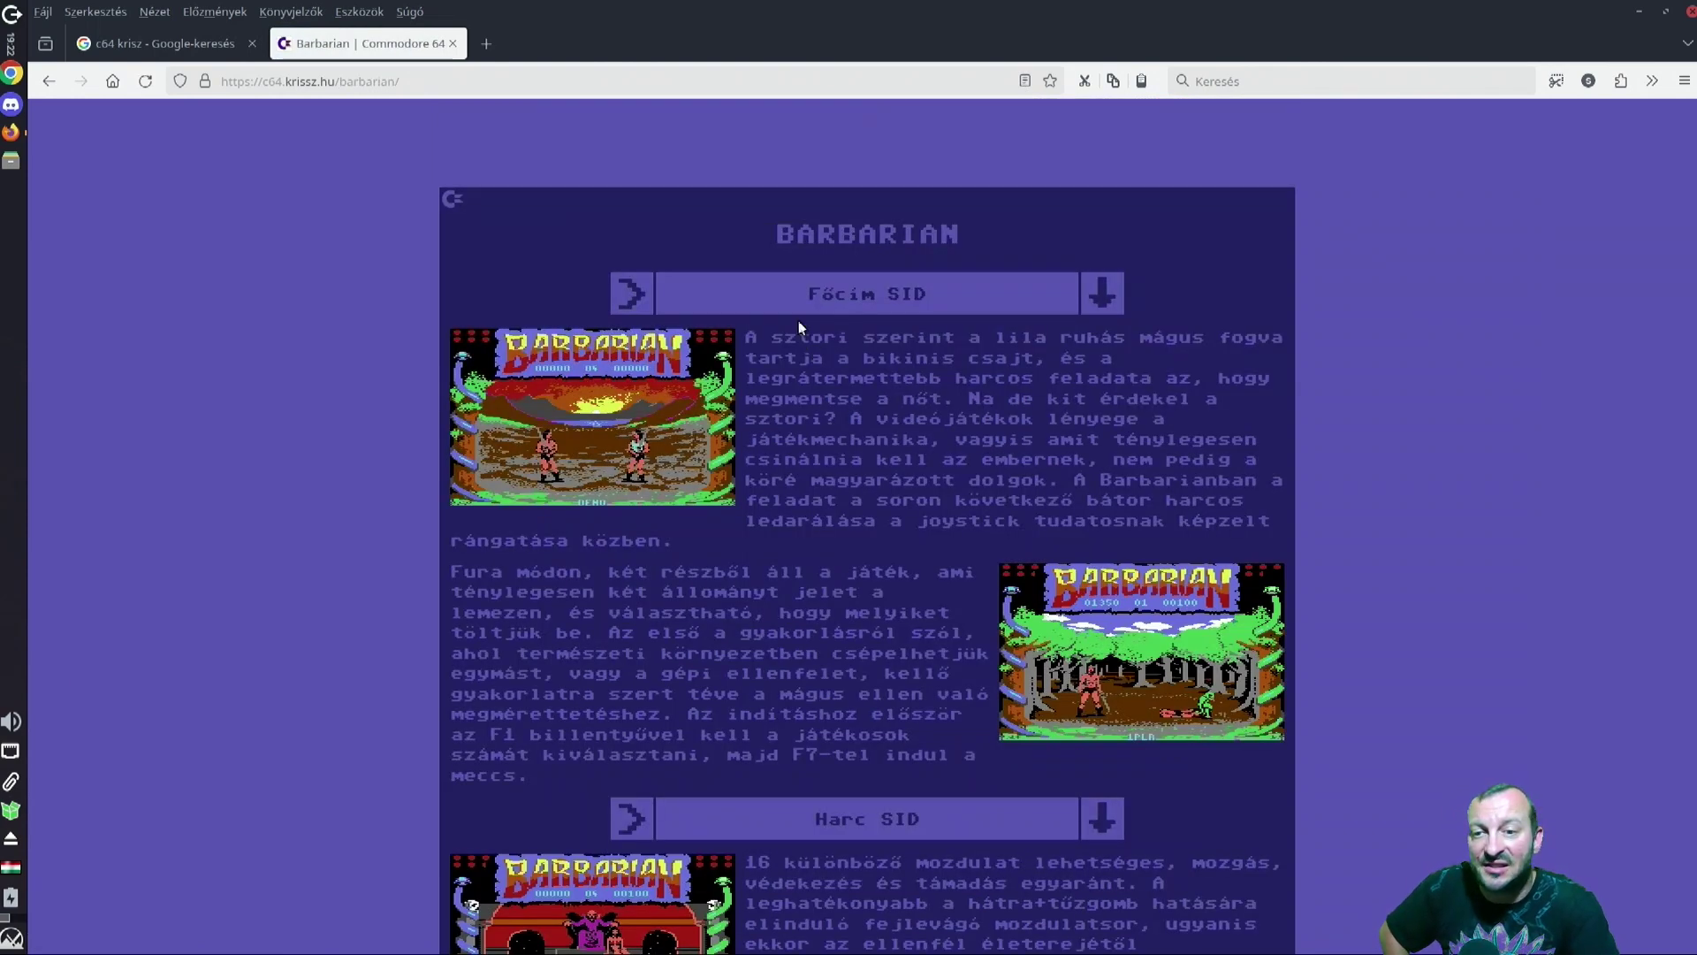
{"action": "scroll", "coordinate": [478, 563], "scroll_direction": "down", "scroll_amount": 5}
{"action": "scroll", "coordinate": [420, 623], "scroll_direction": "down", "scroll_amount": 5}
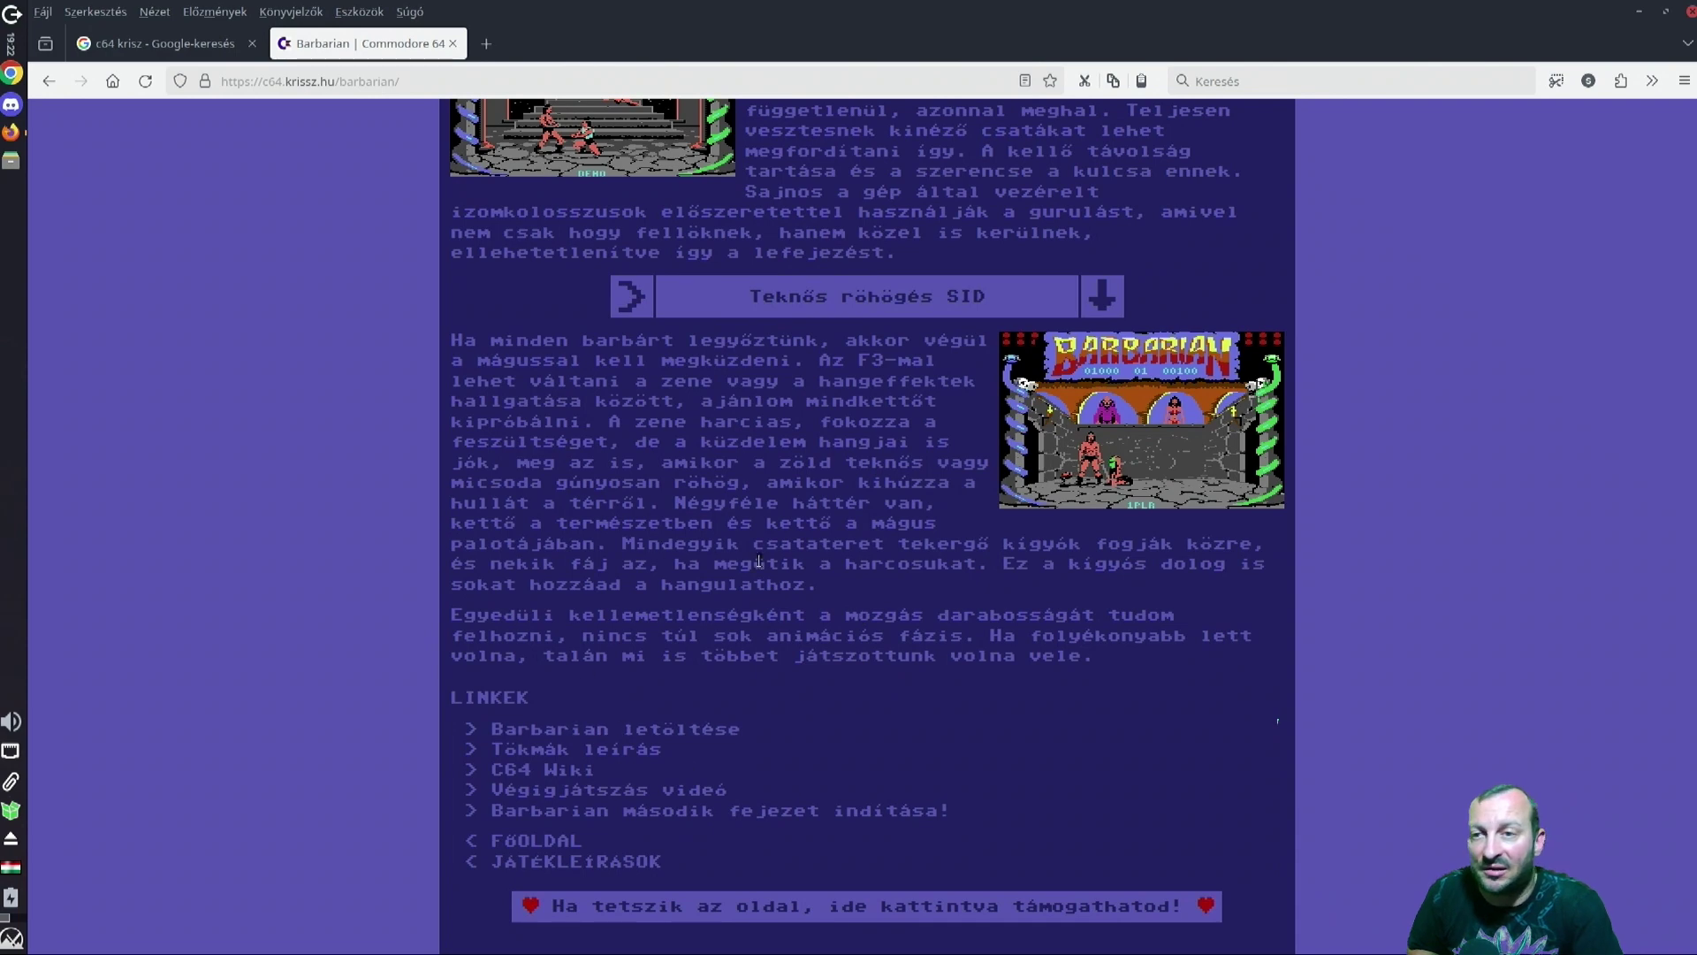
Step: Close the Google results tab, and go from the retro site's main menu to its articles section (Cikkek)
{"action": "left_click", "coordinate": [453, 43]}
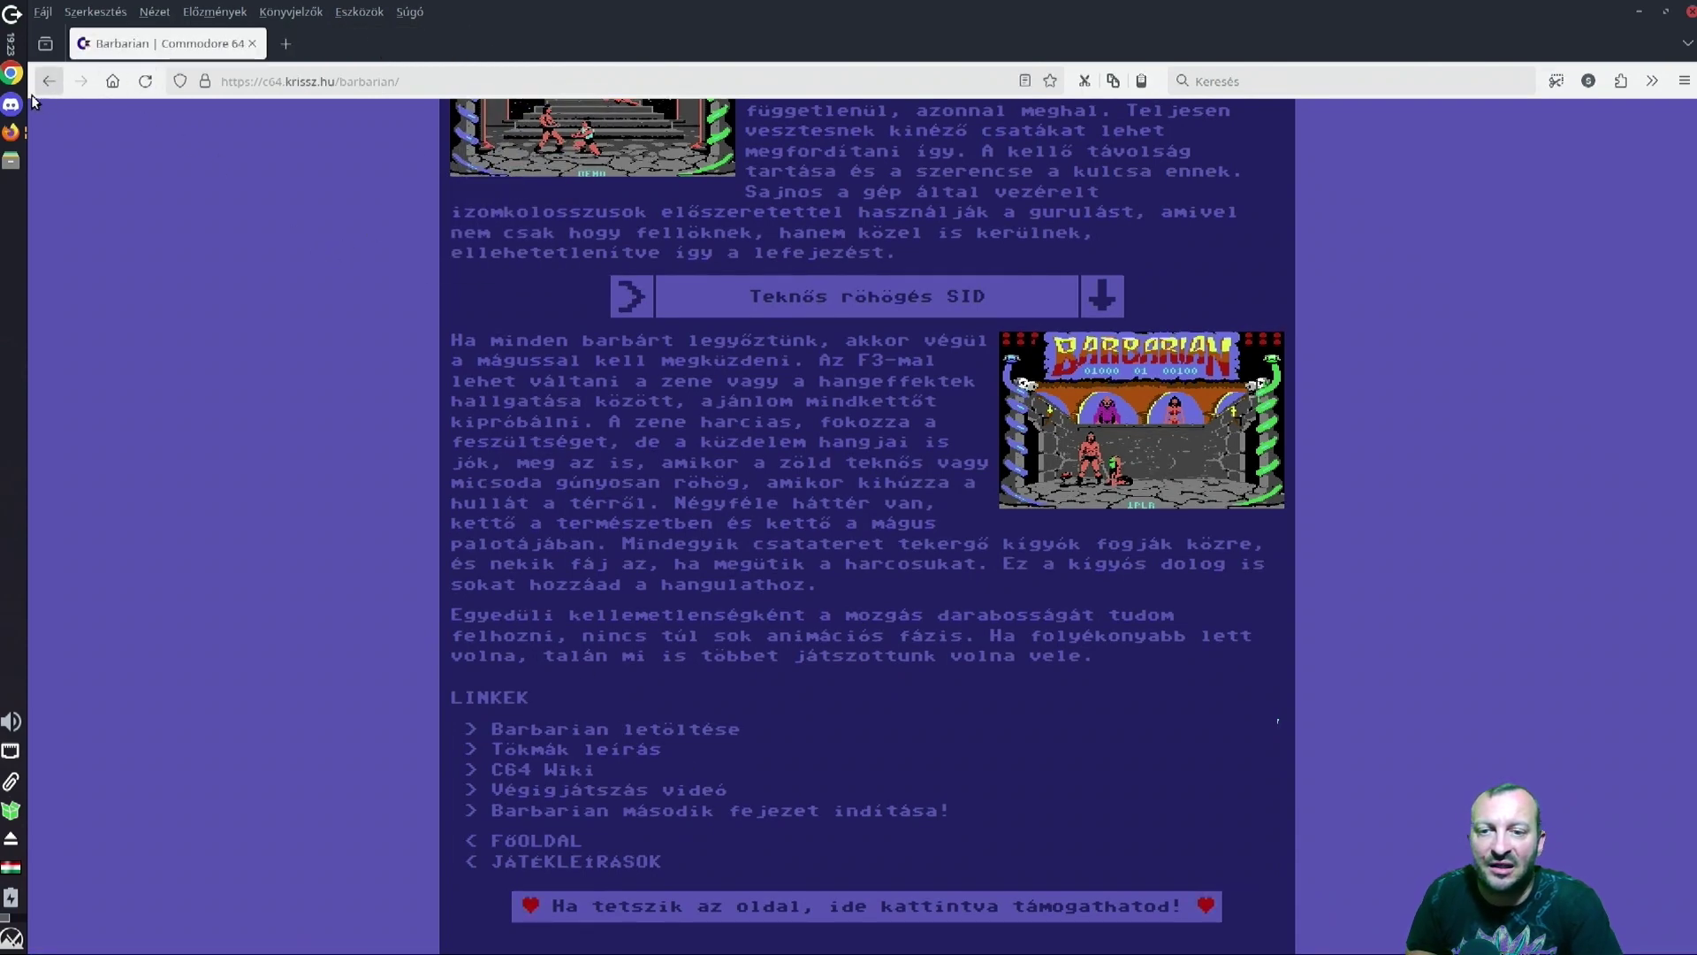
{"action": "left_click", "coordinate": [47, 83]}
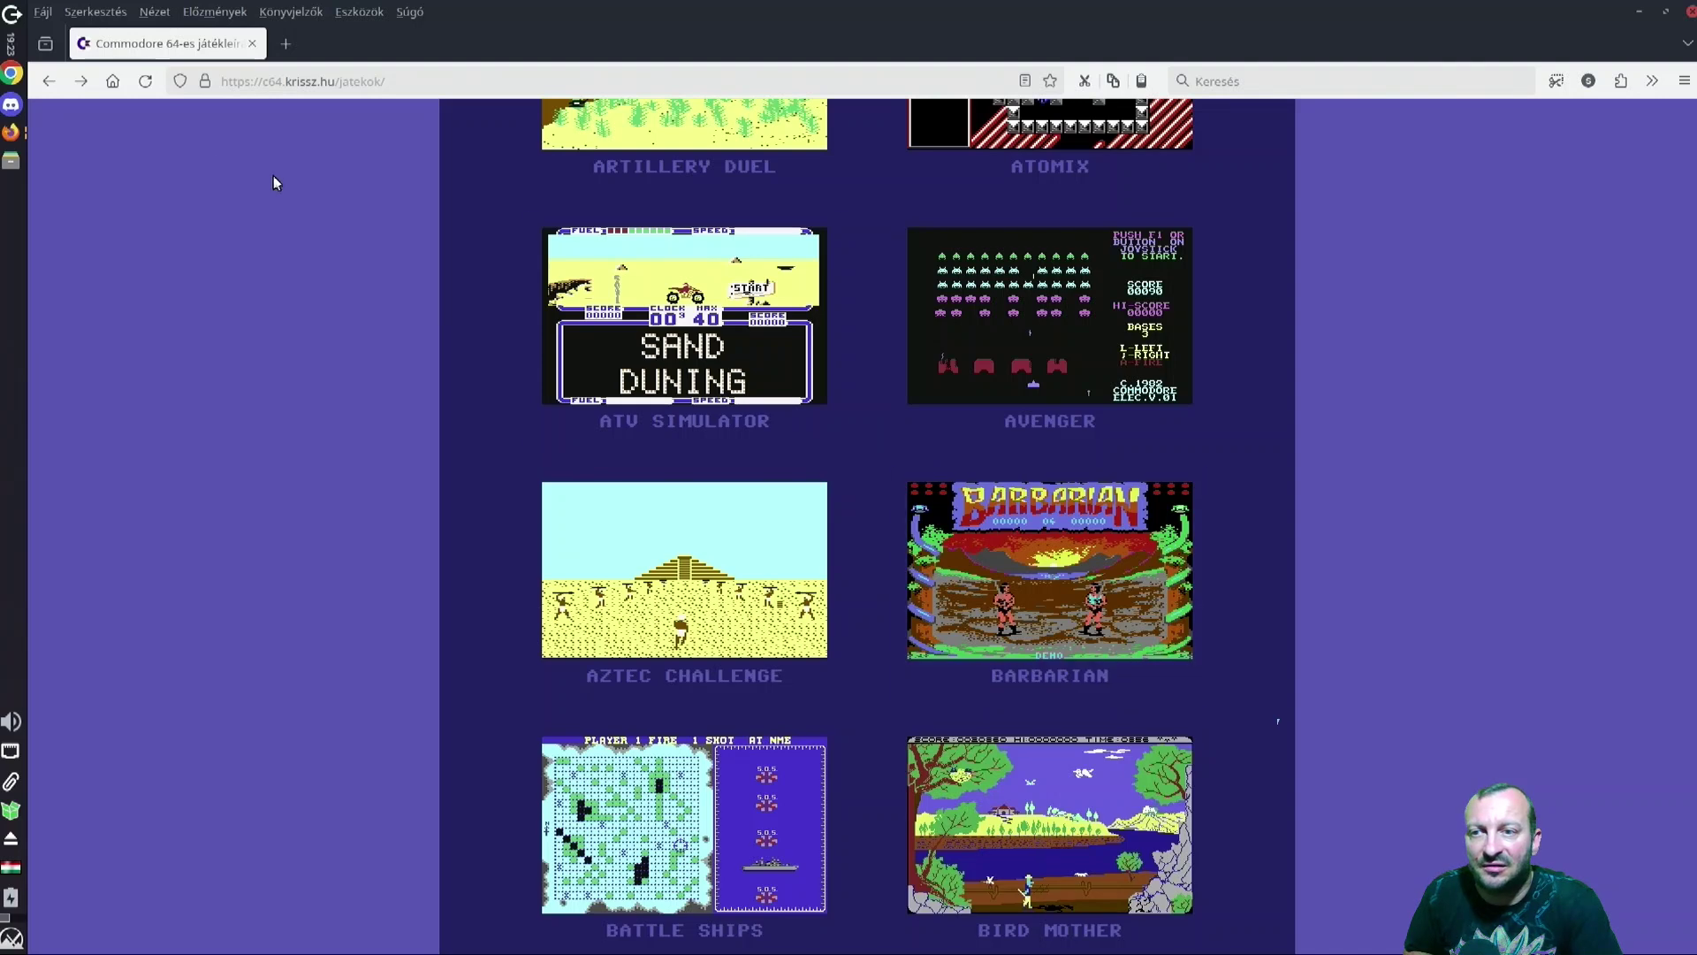
{"action": "left_click", "coordinate": [48, 81]}
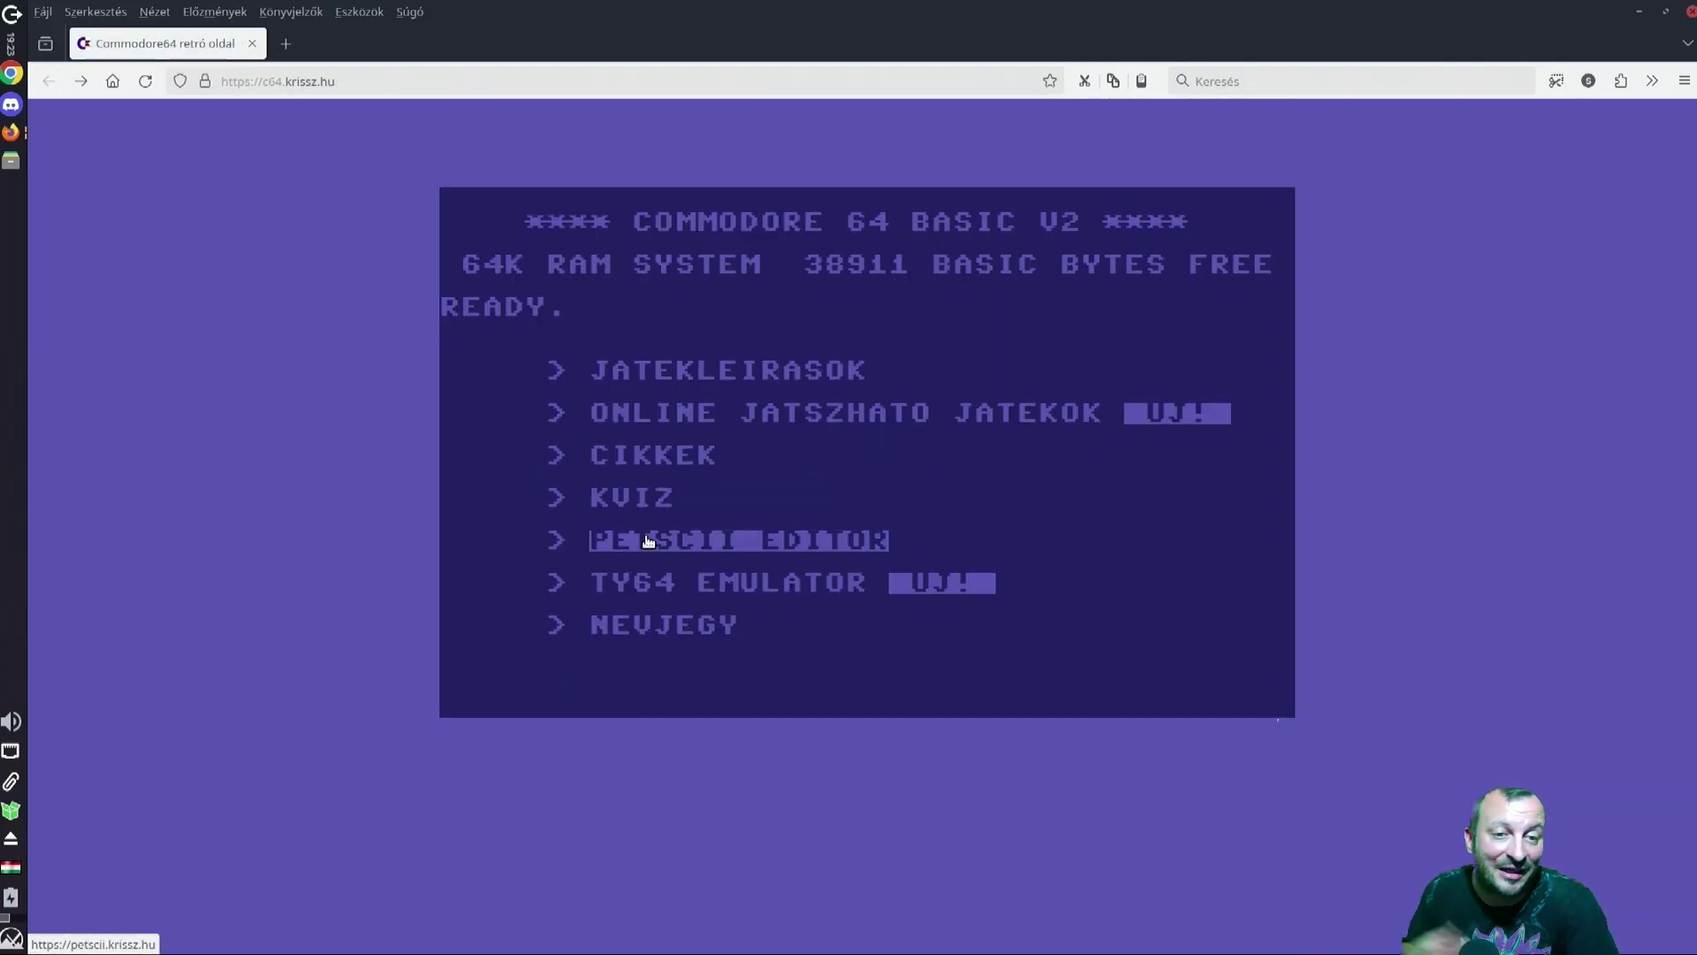
{"action": "left_click", "coordinate": [660, 451]}
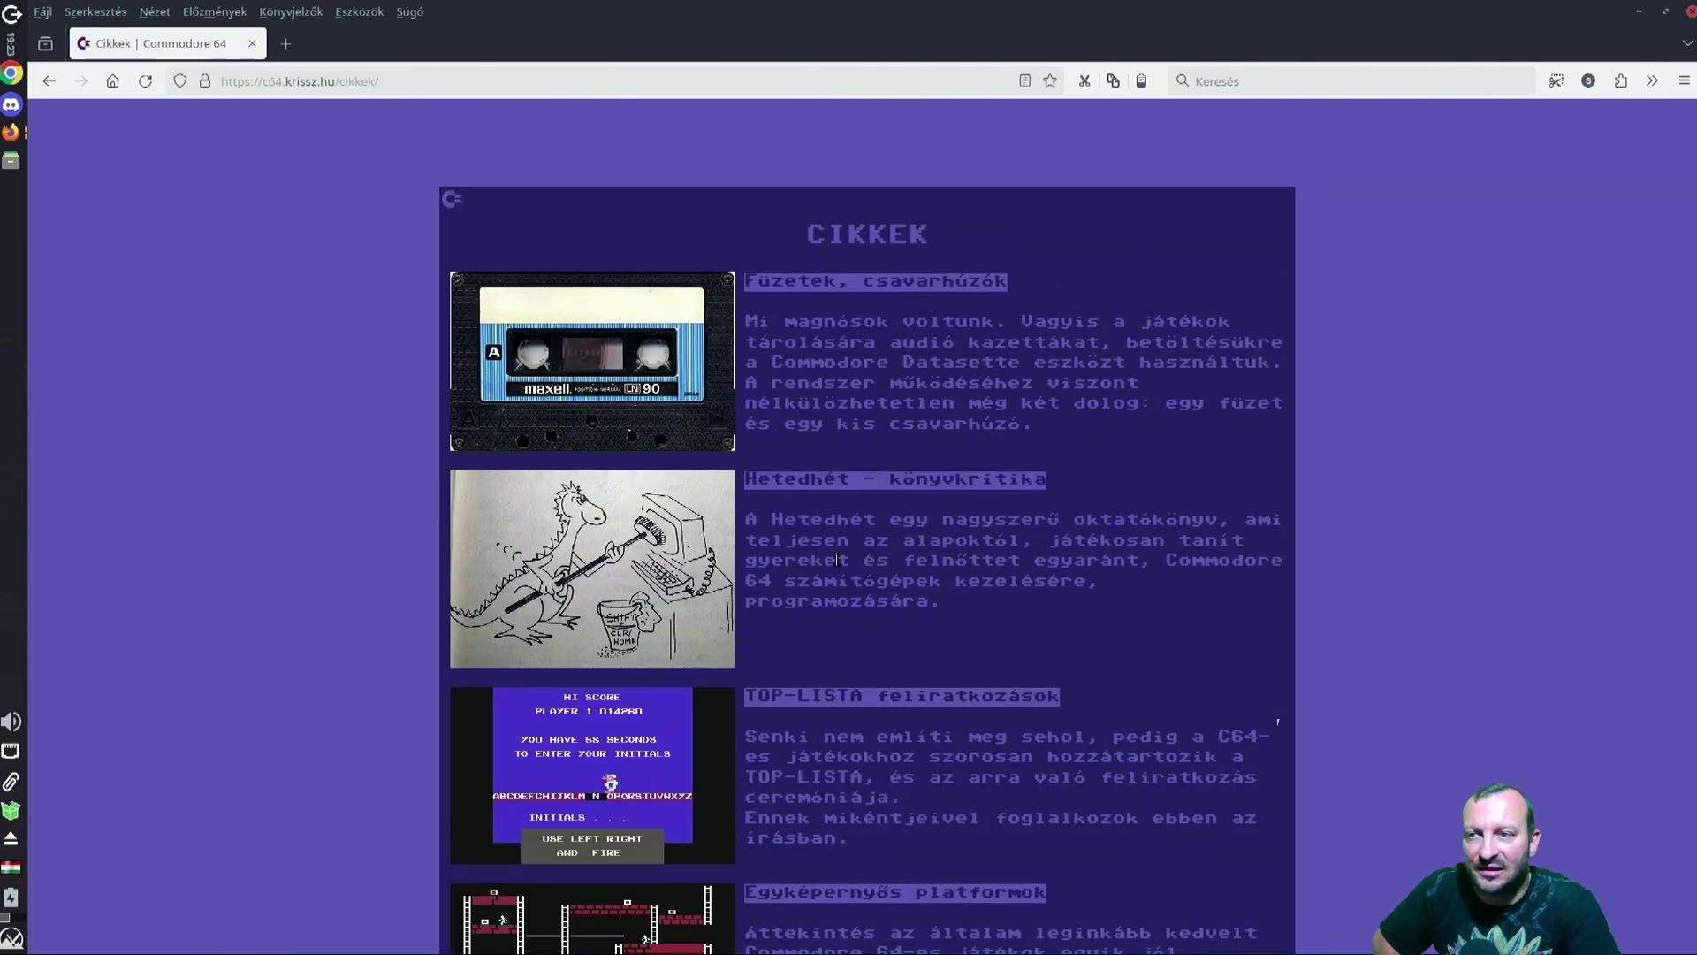
Step: Leave the retro site's articles, return to the Google results, and search for "c64 hq"
{"action": "left_click", "coordinate": [49, 80]}
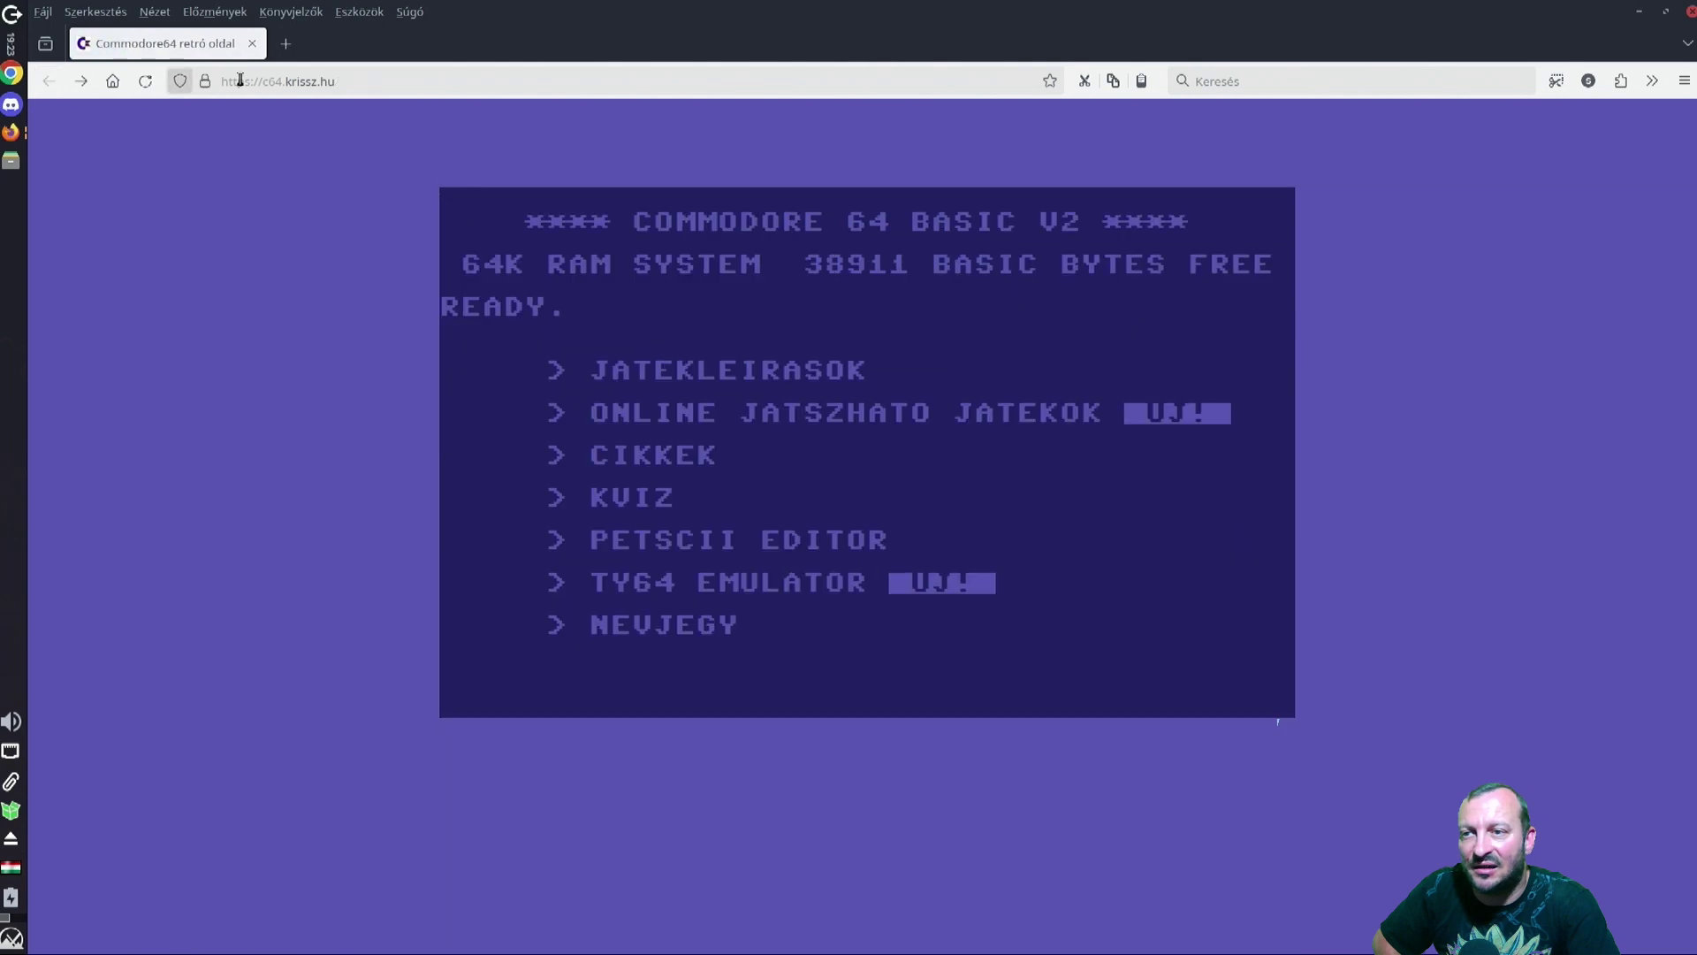
{"action": "left_click", "coordinate": [252, 43]}
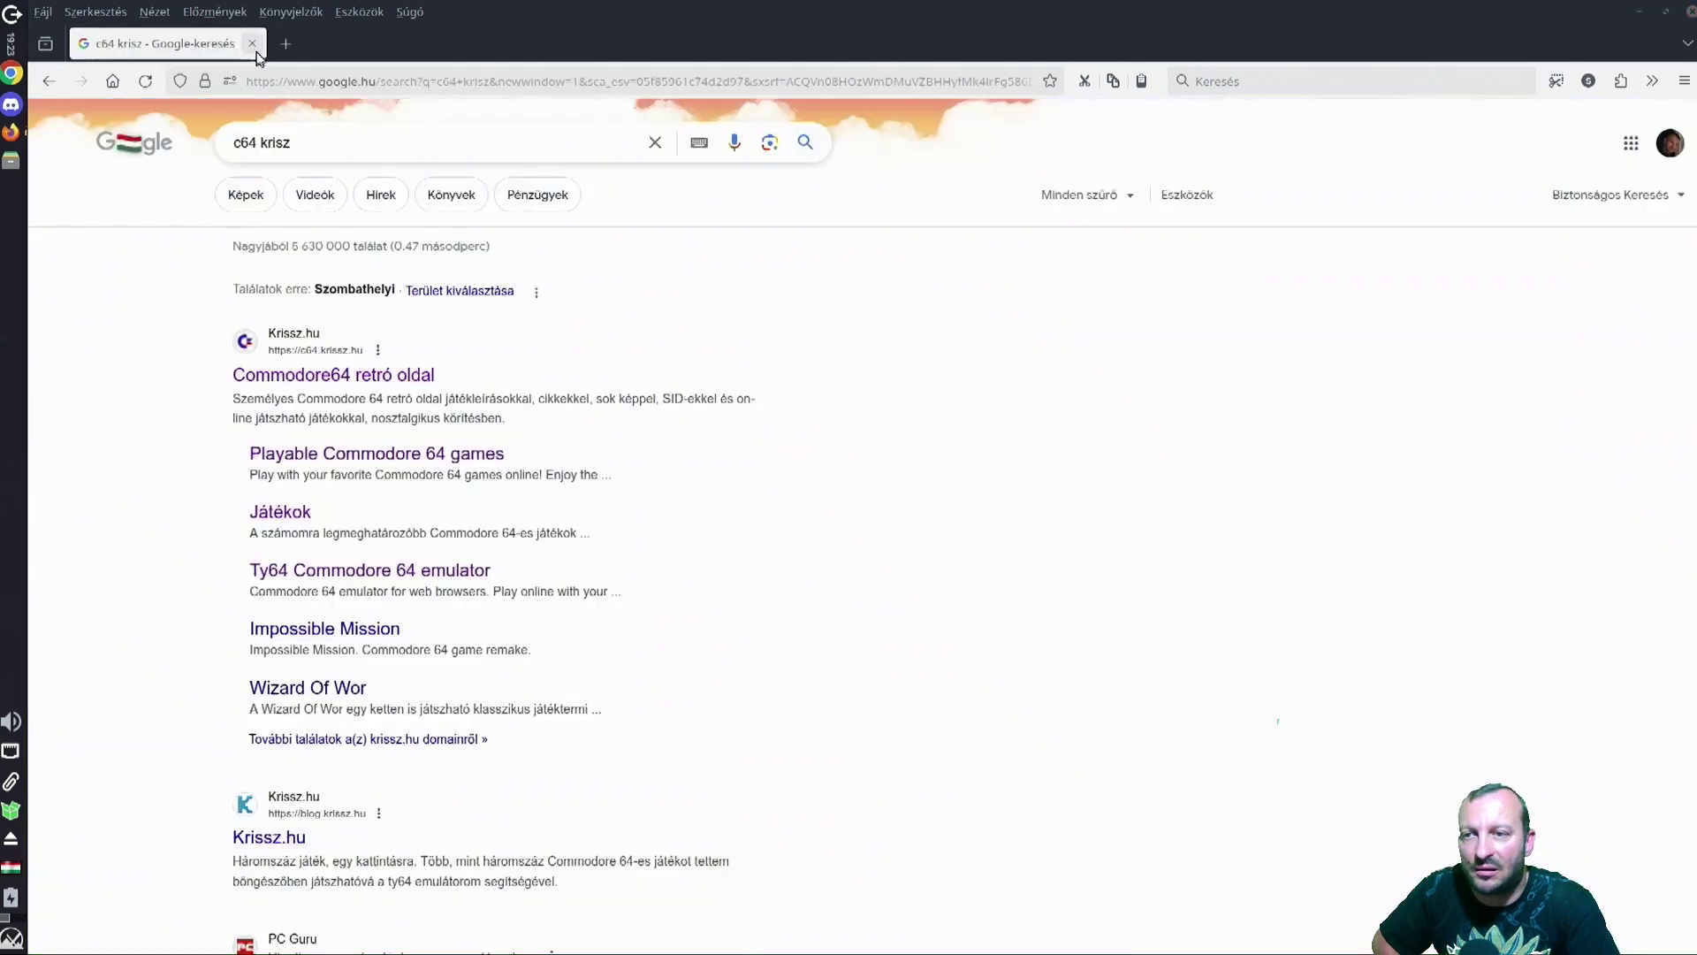
{"action": "double_click", "coordinate": [284, 146]}
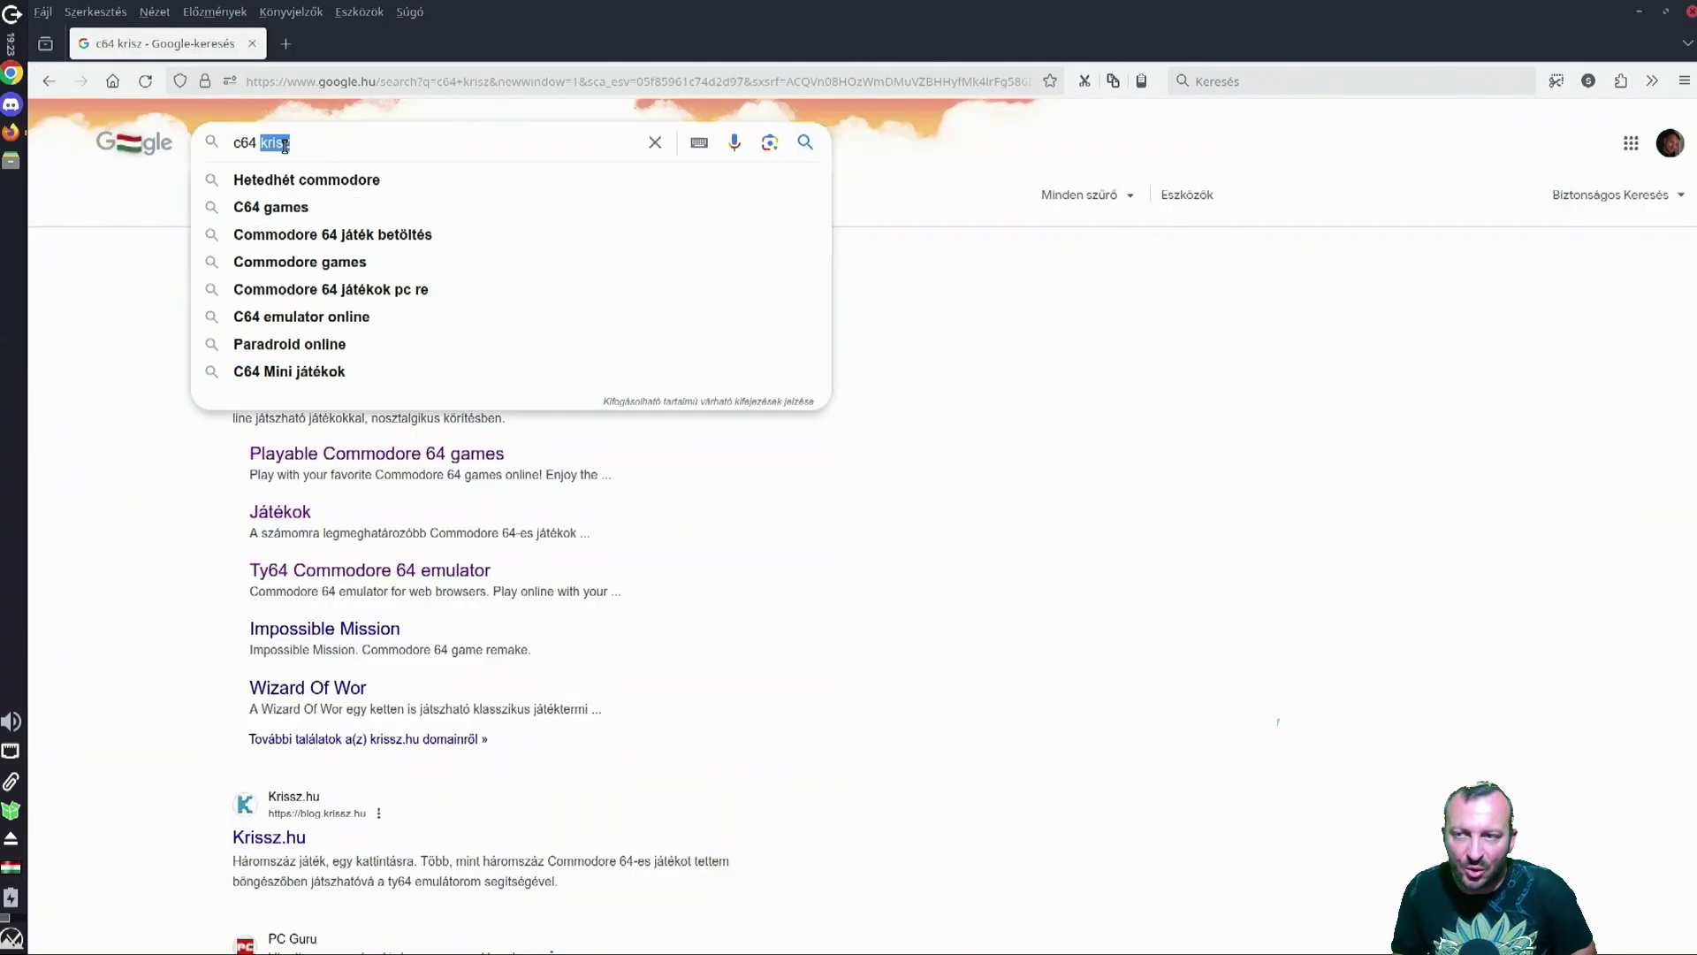
{"action": "left_click", "coordinate": [655, 142]}
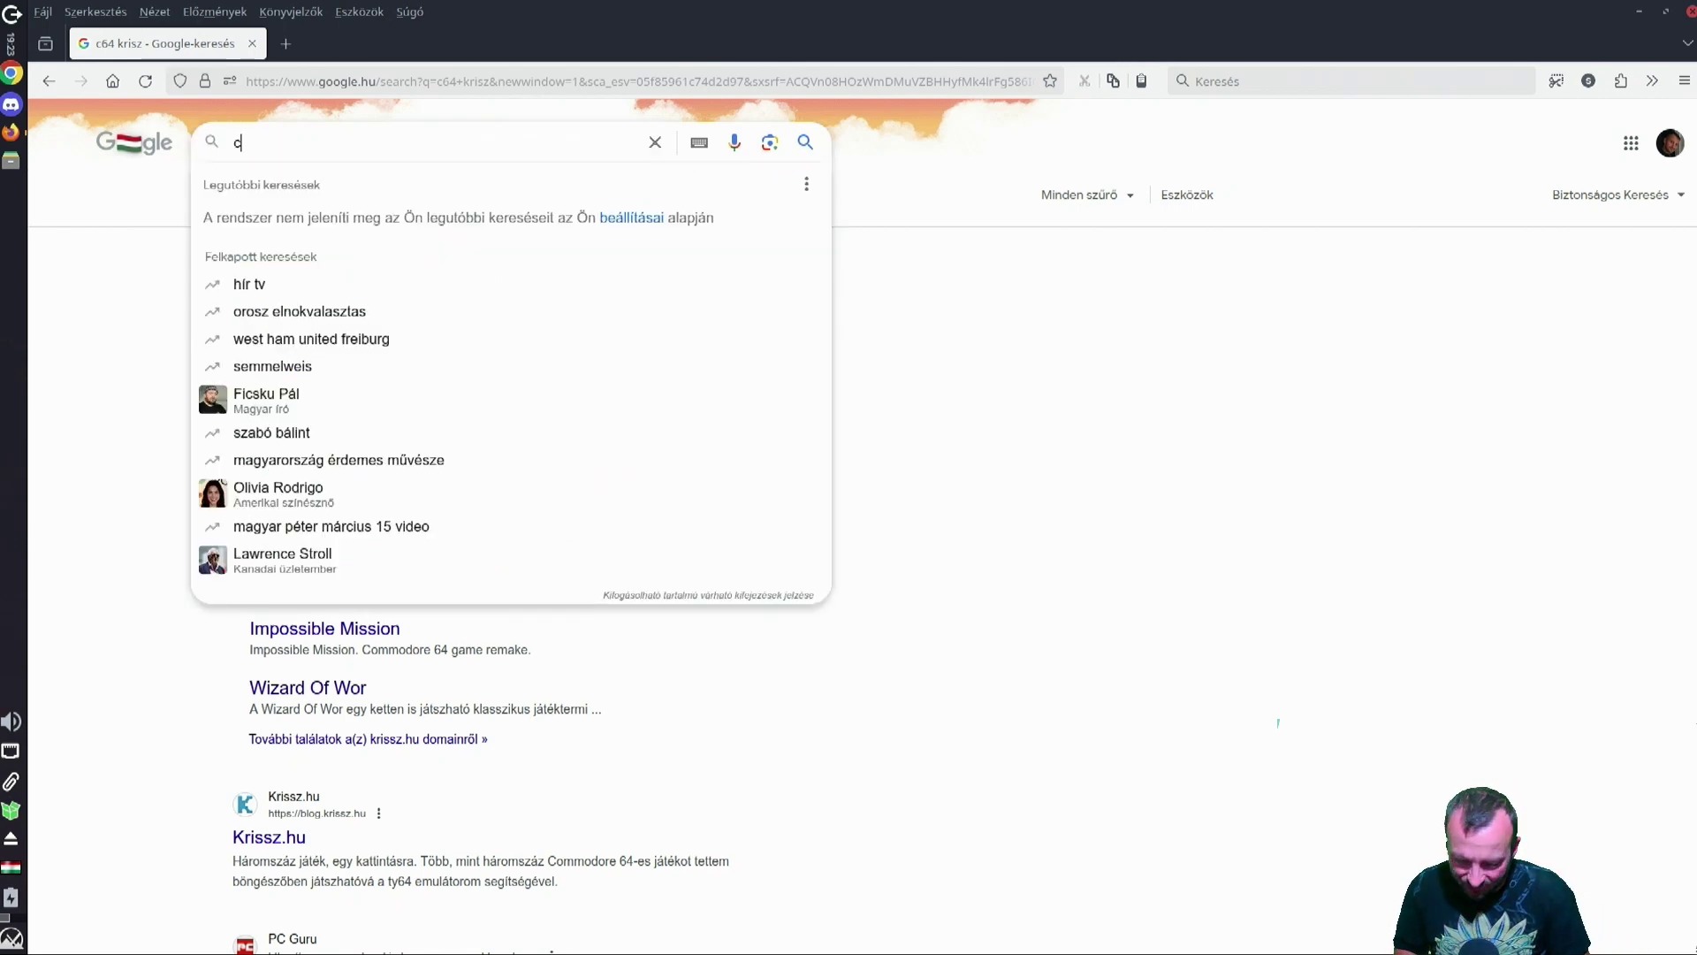
{"action": "type", "text": "c64 hq"}
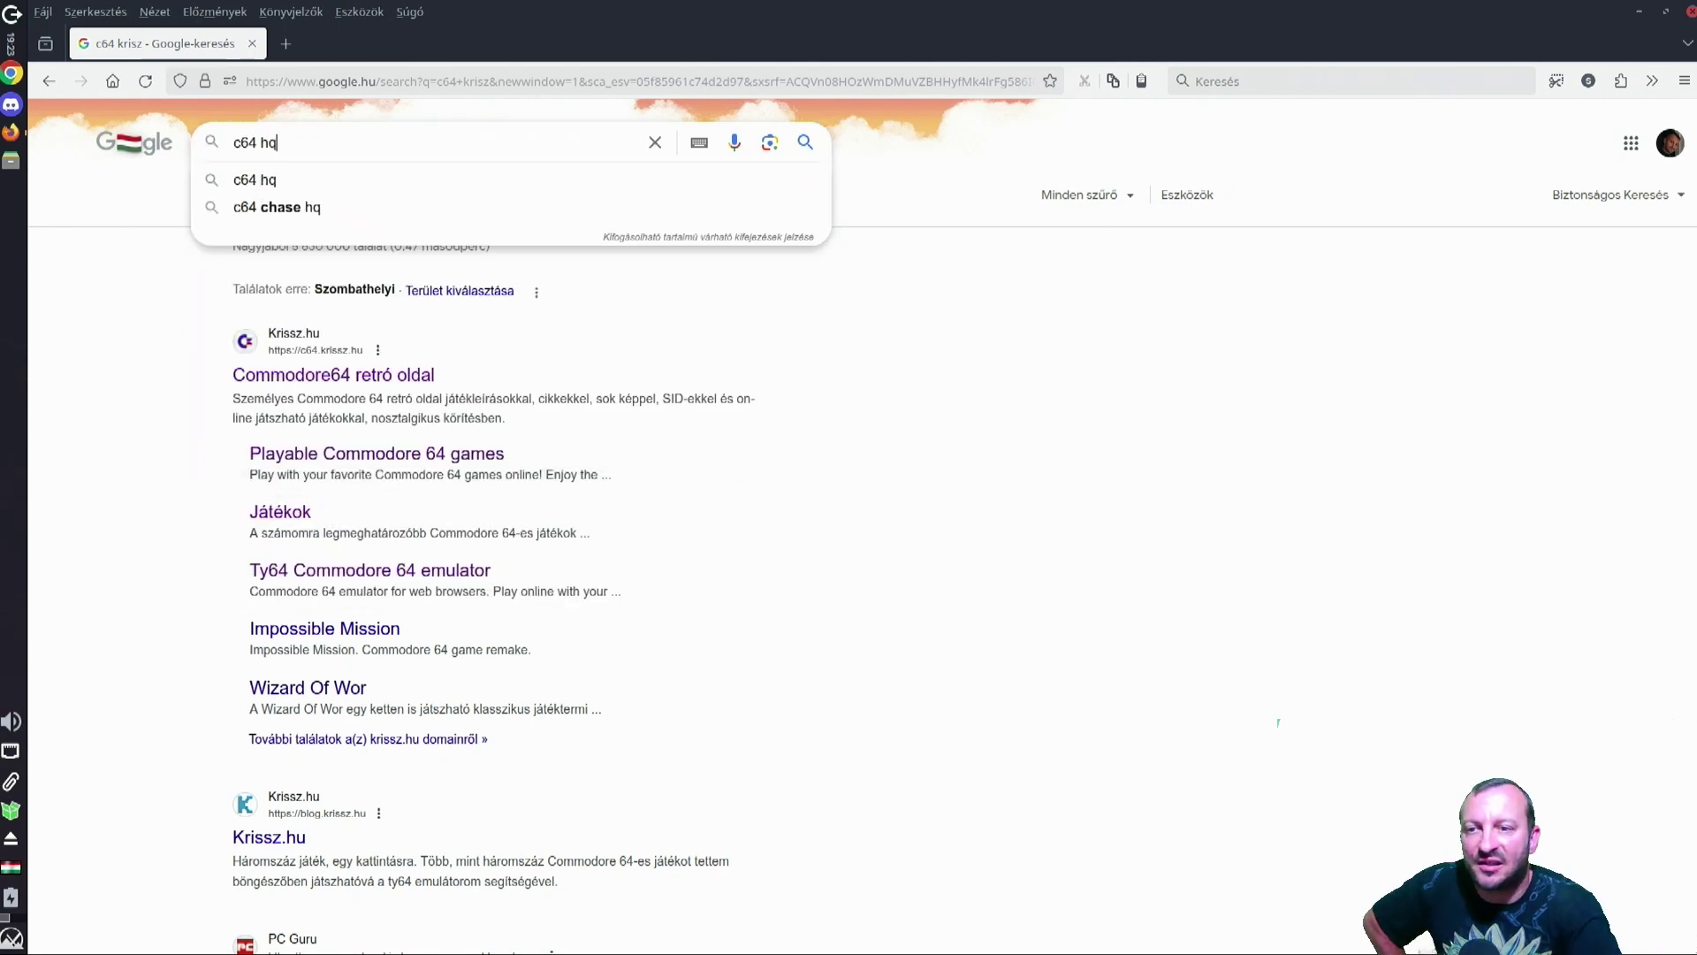
{"action": "key", "text": "Return"}
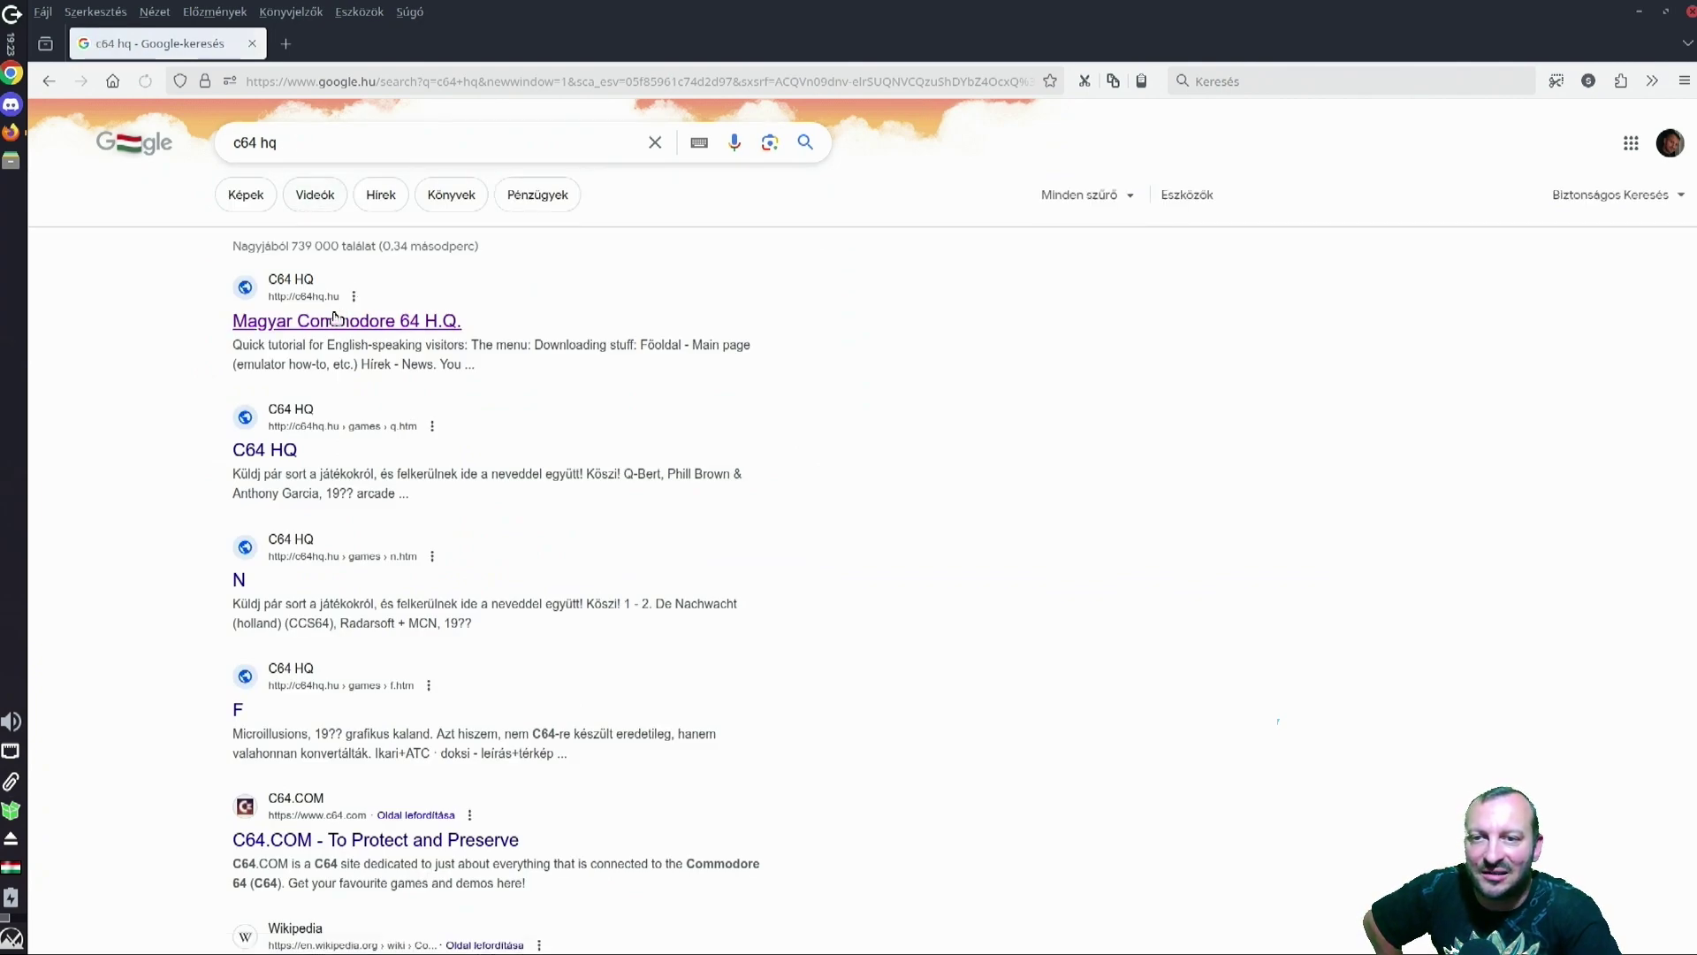
Step: Open the "Magyar Commodore 64 H.Q." result and reduce the page zoom to the default size
{"action": "left_click", "coordinate": [336, 320]}
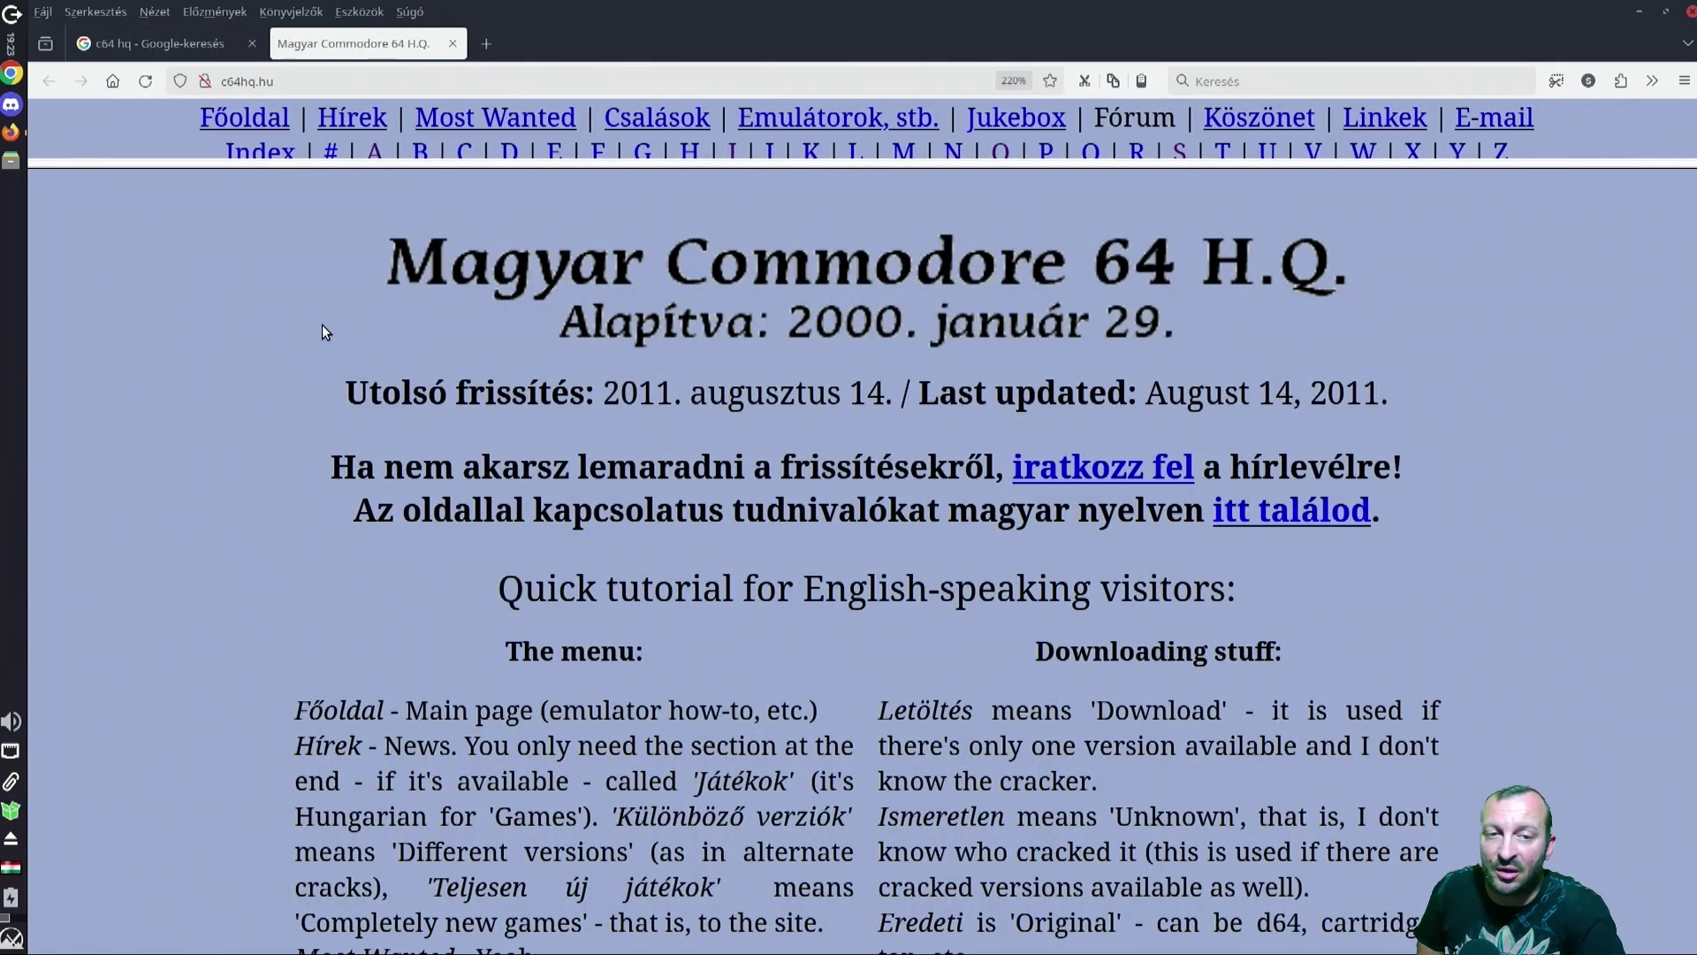
{"action": "key", "text": "ctrl+minus"}
{"action": "key", "text": "ctrl+minus"}
{"action": "key", "text": "ctrl+minus"}
{"action": "key", "text": "ctrl+minus"}
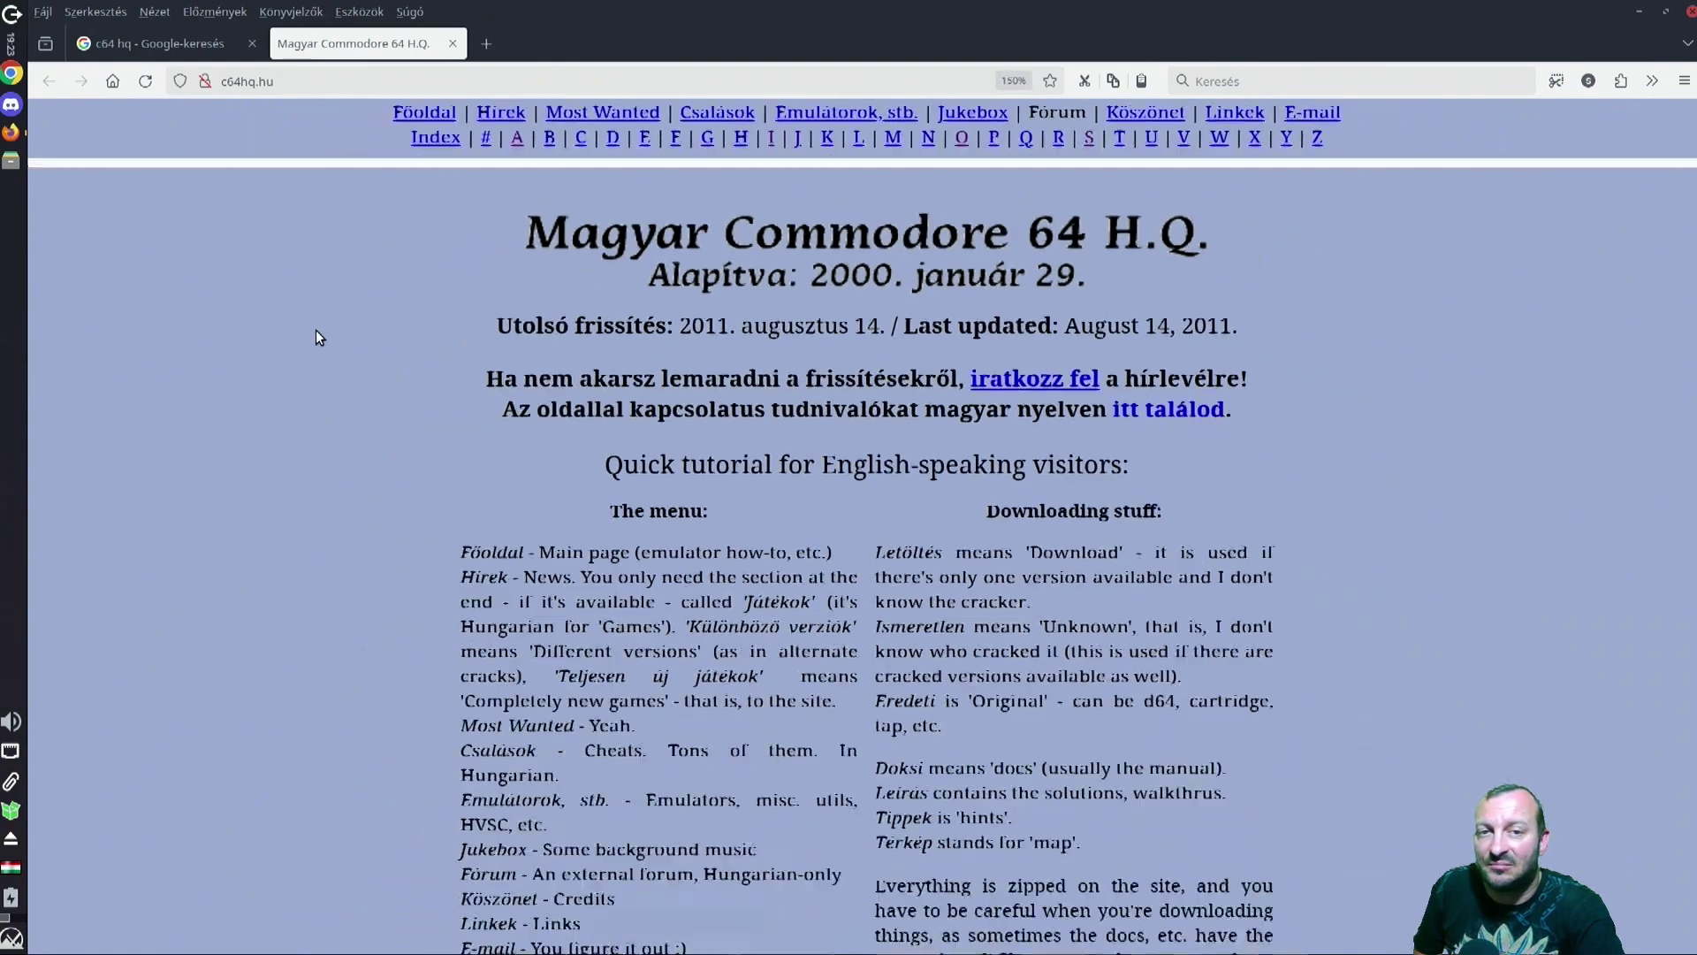
{"action": "key", "text": "ctrl+minus"}
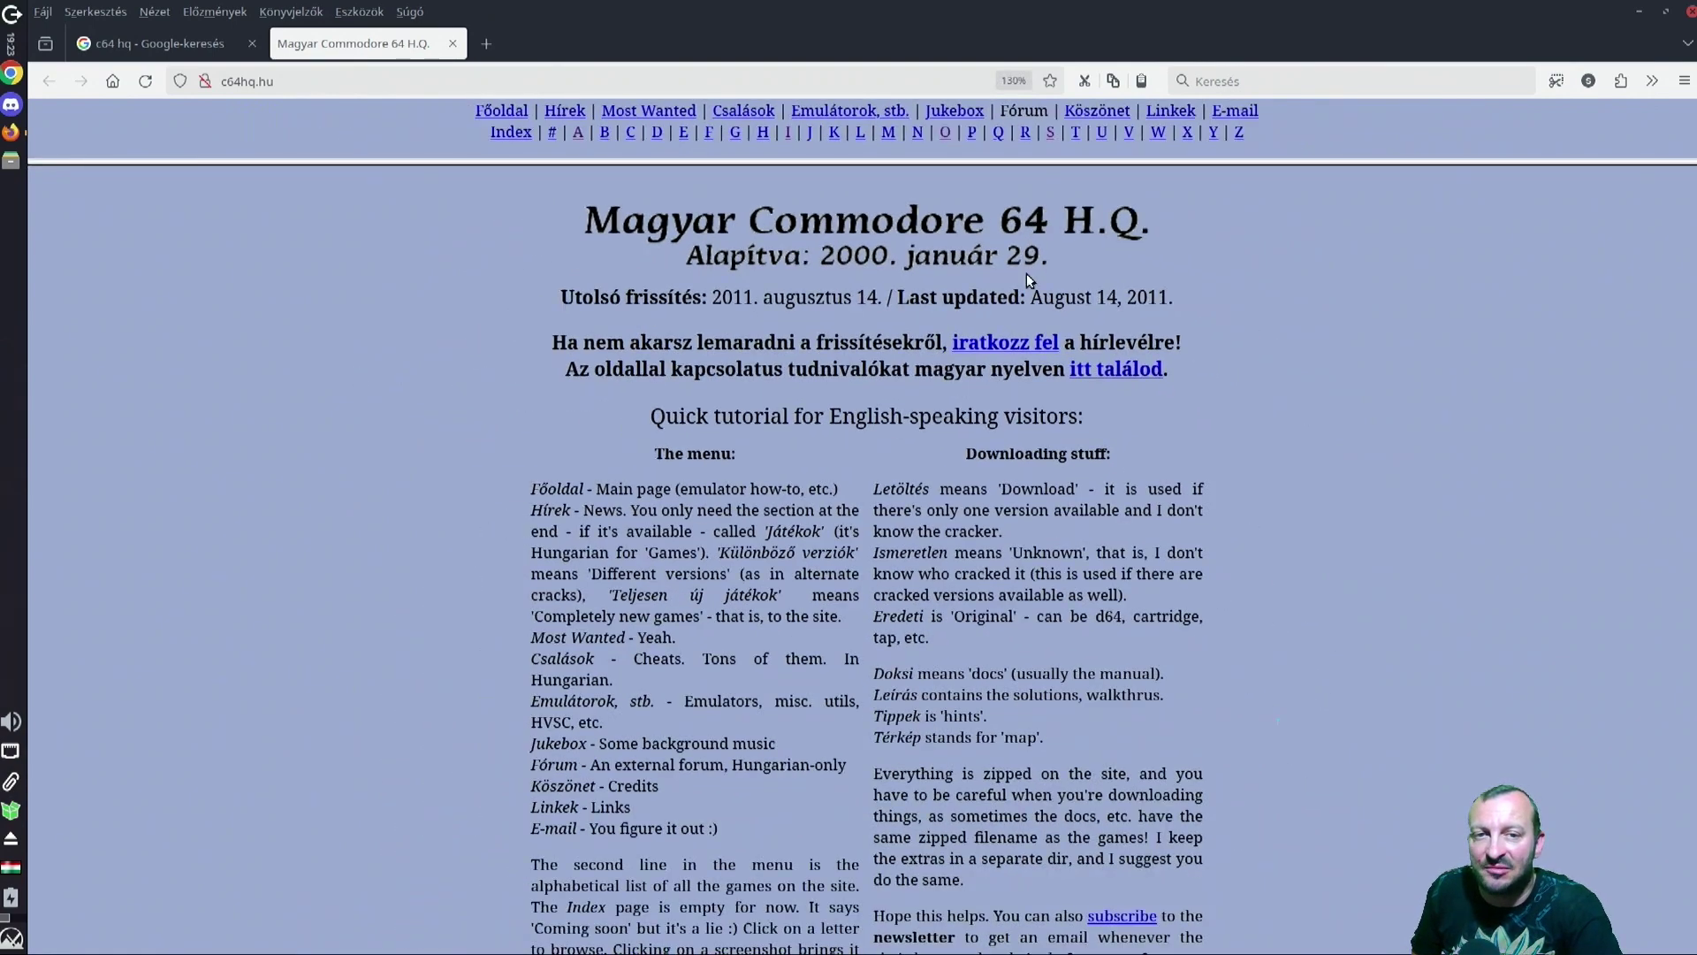
{"action": "key", "text": "ctrl+minus"}
{"action": "key", "text": "ctrl+minus"}
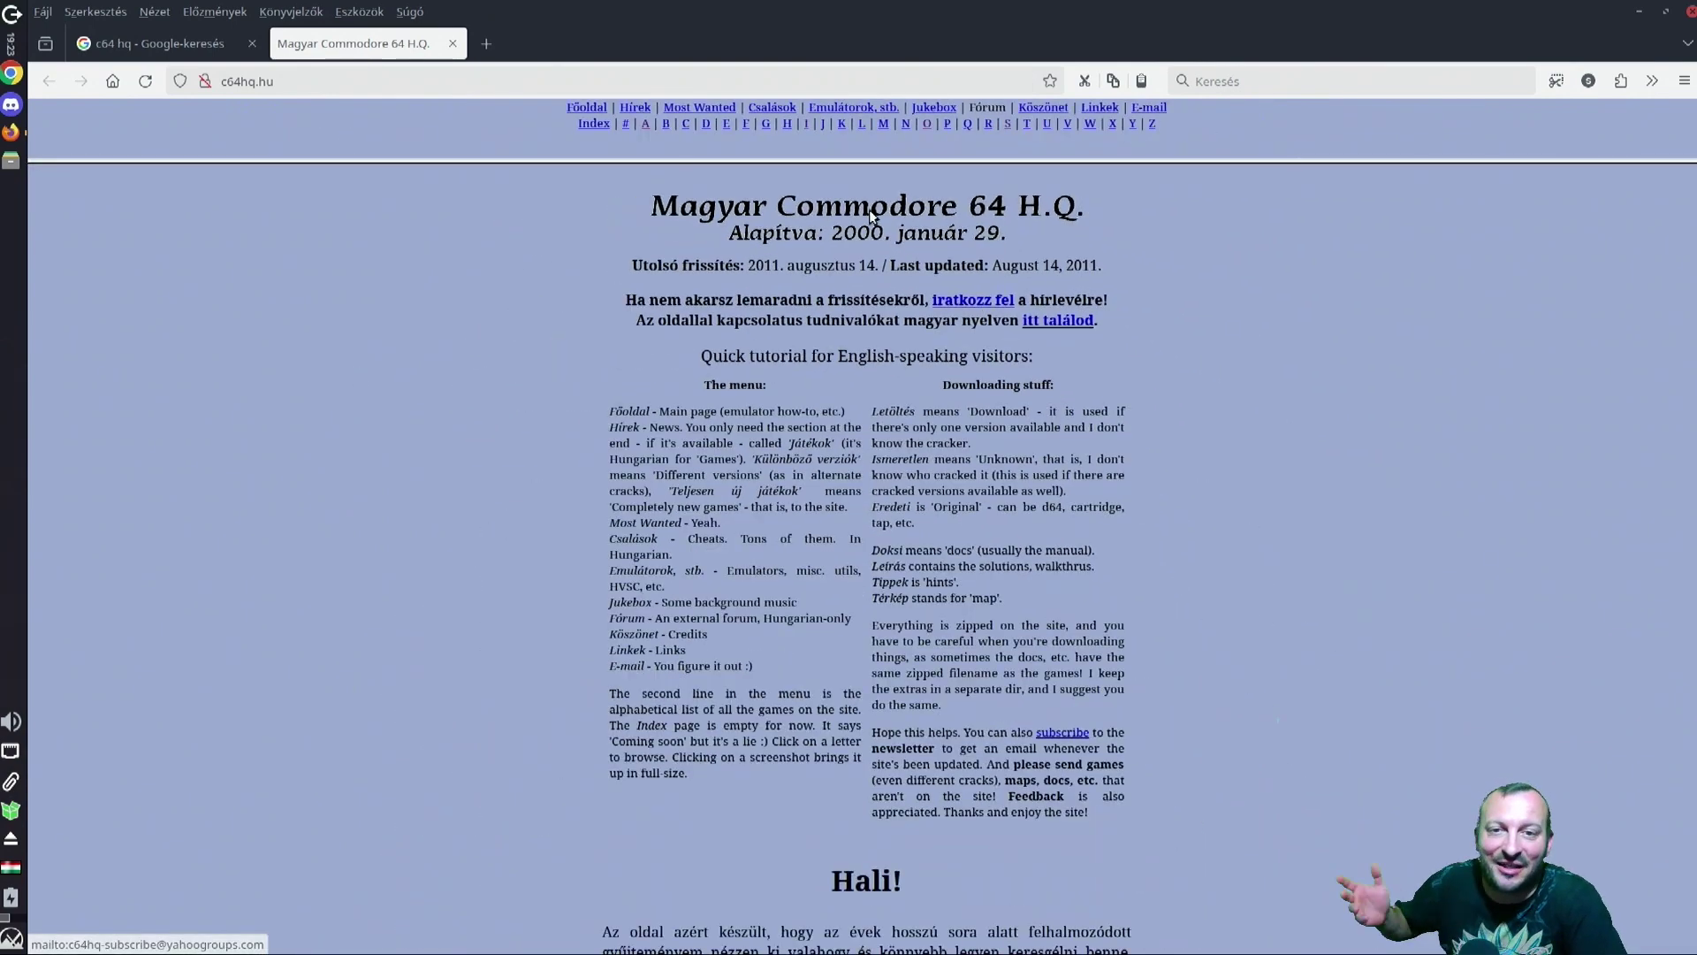
Step: Open the site's list of games under the letter L and search the page for "golf"
{"action": "left_click", "coordinate": [863, 127]}
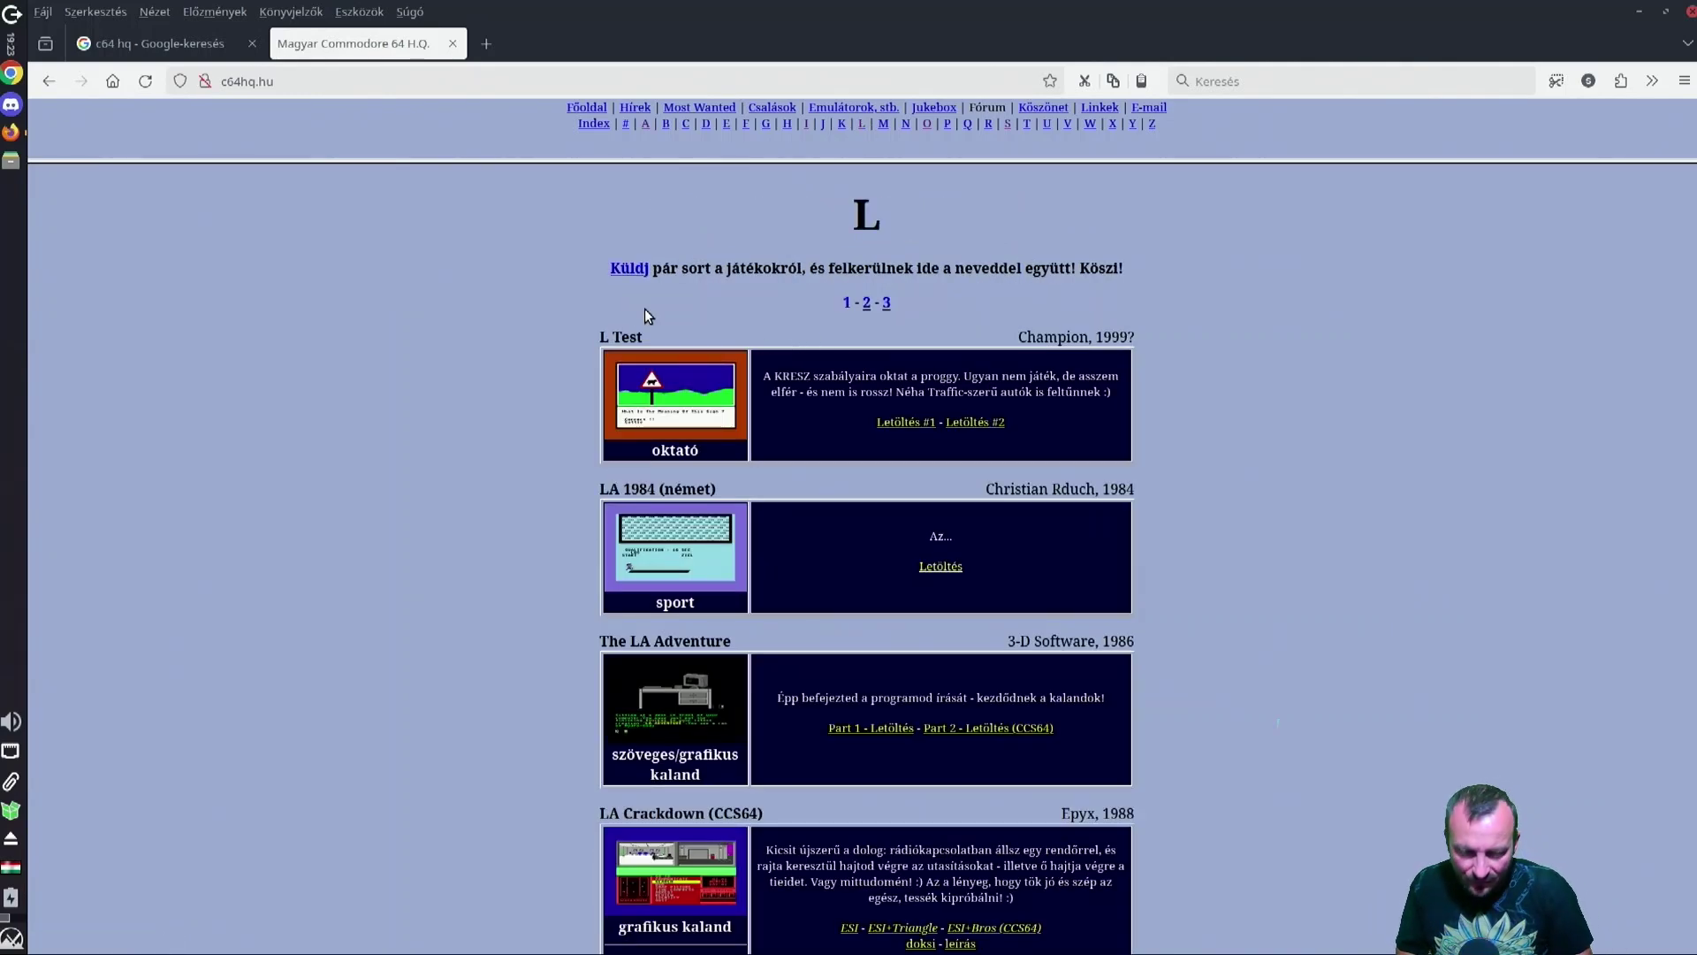
{"action": "key", "text": "ctrl+f"}
{"action": "type", "text": "gooll"}
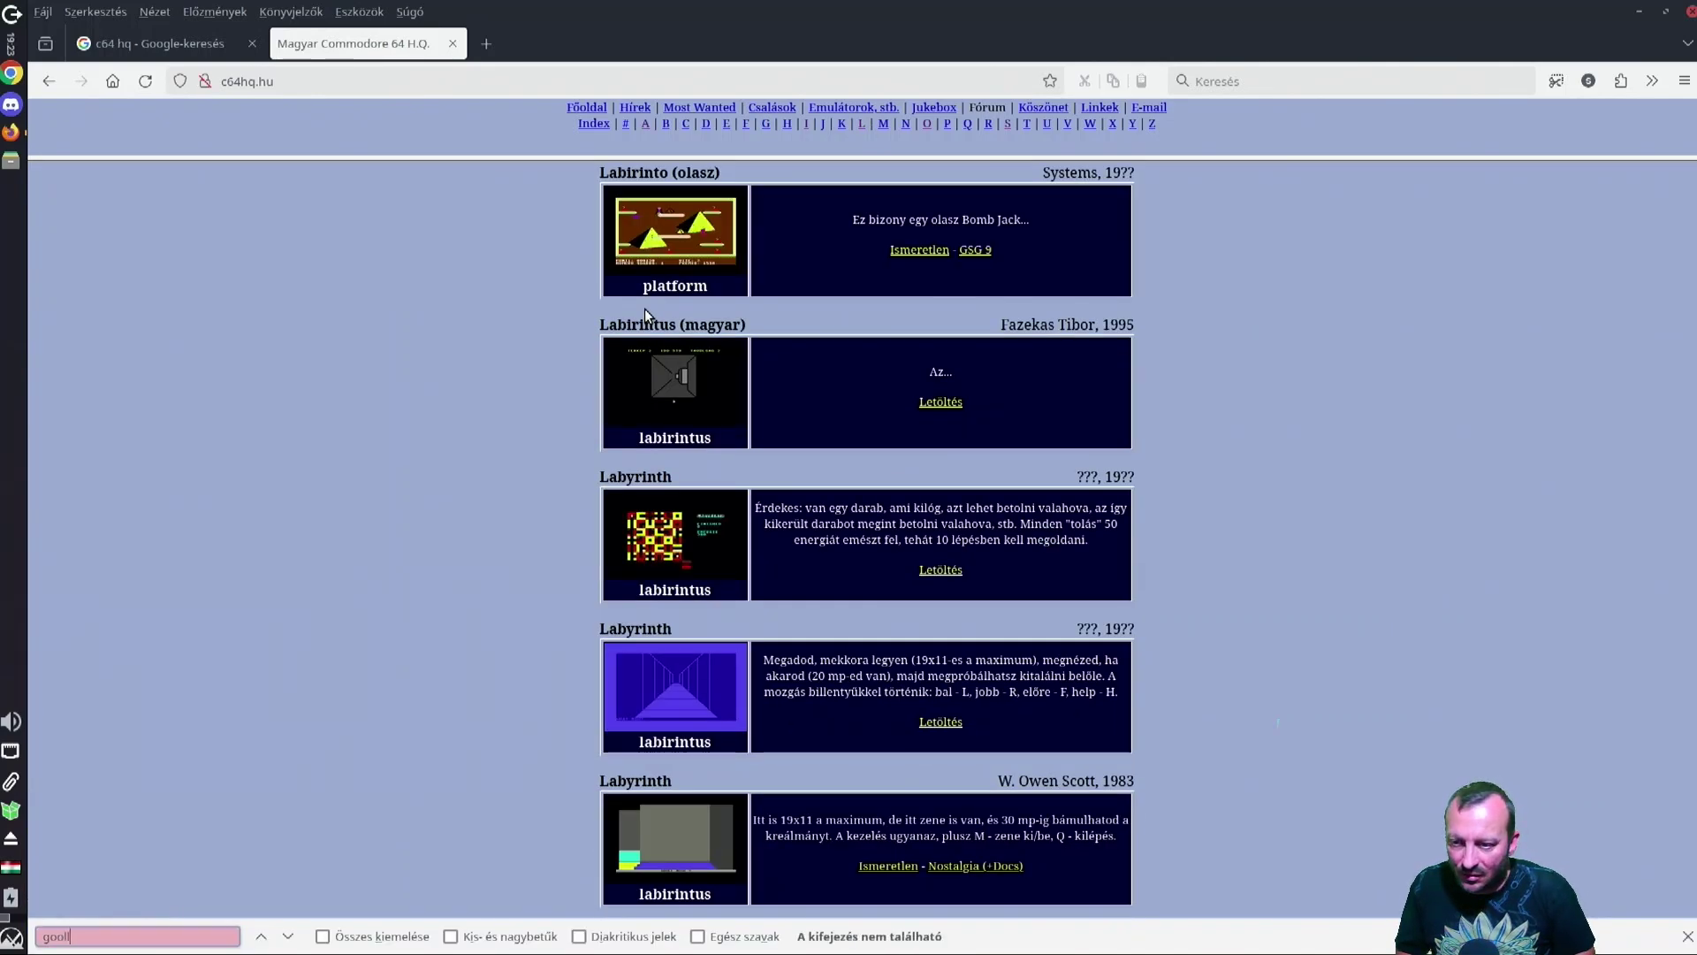
{"action": "key", "text": "BackSpace"}
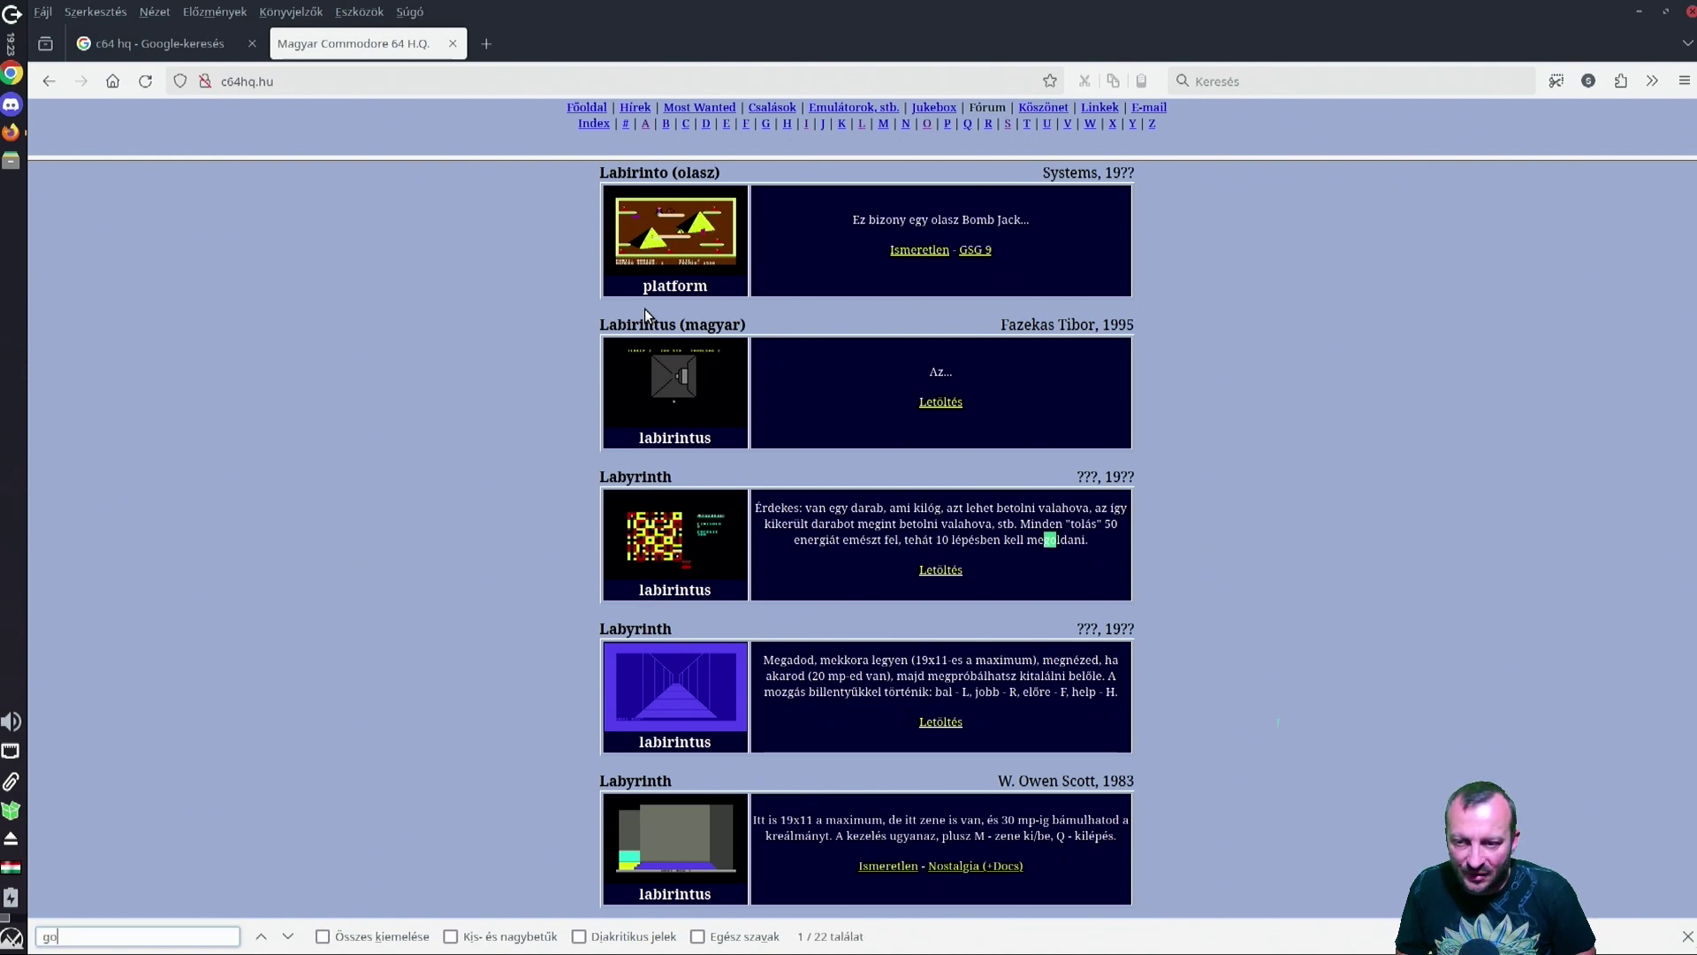
{"action": "type", "text": "lf"}
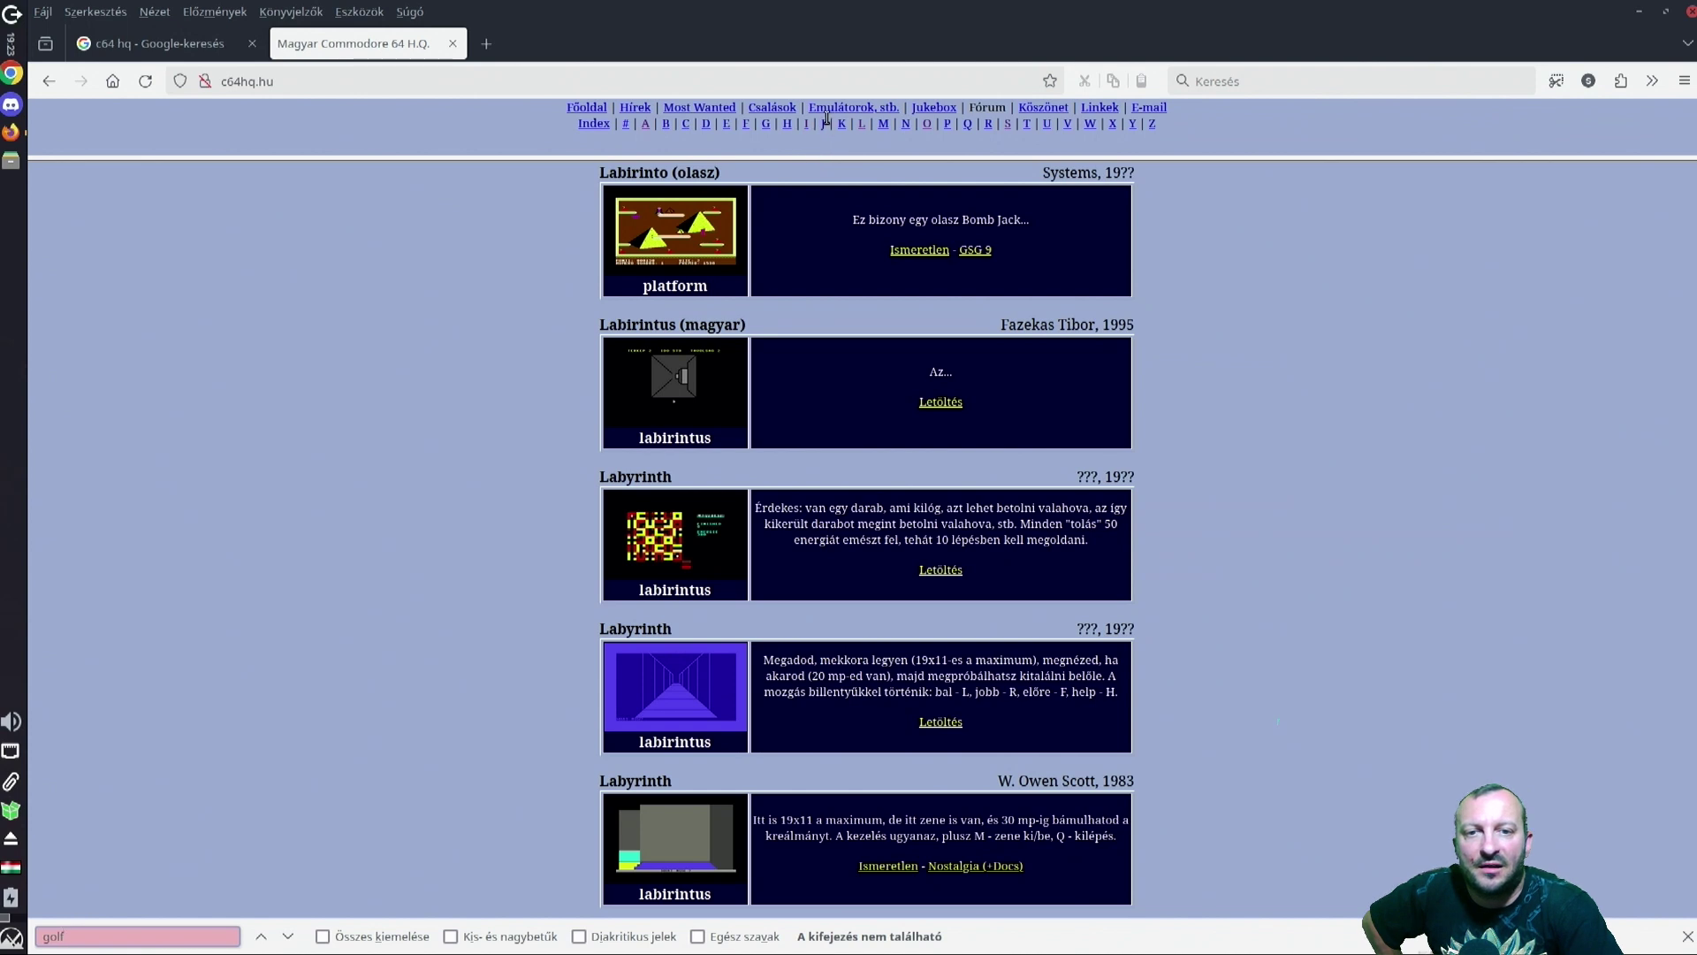
Step: Switch to the games under the letter W and search that page for "golf"
{"action": "left_click", "coordinate": [1090, 124]}
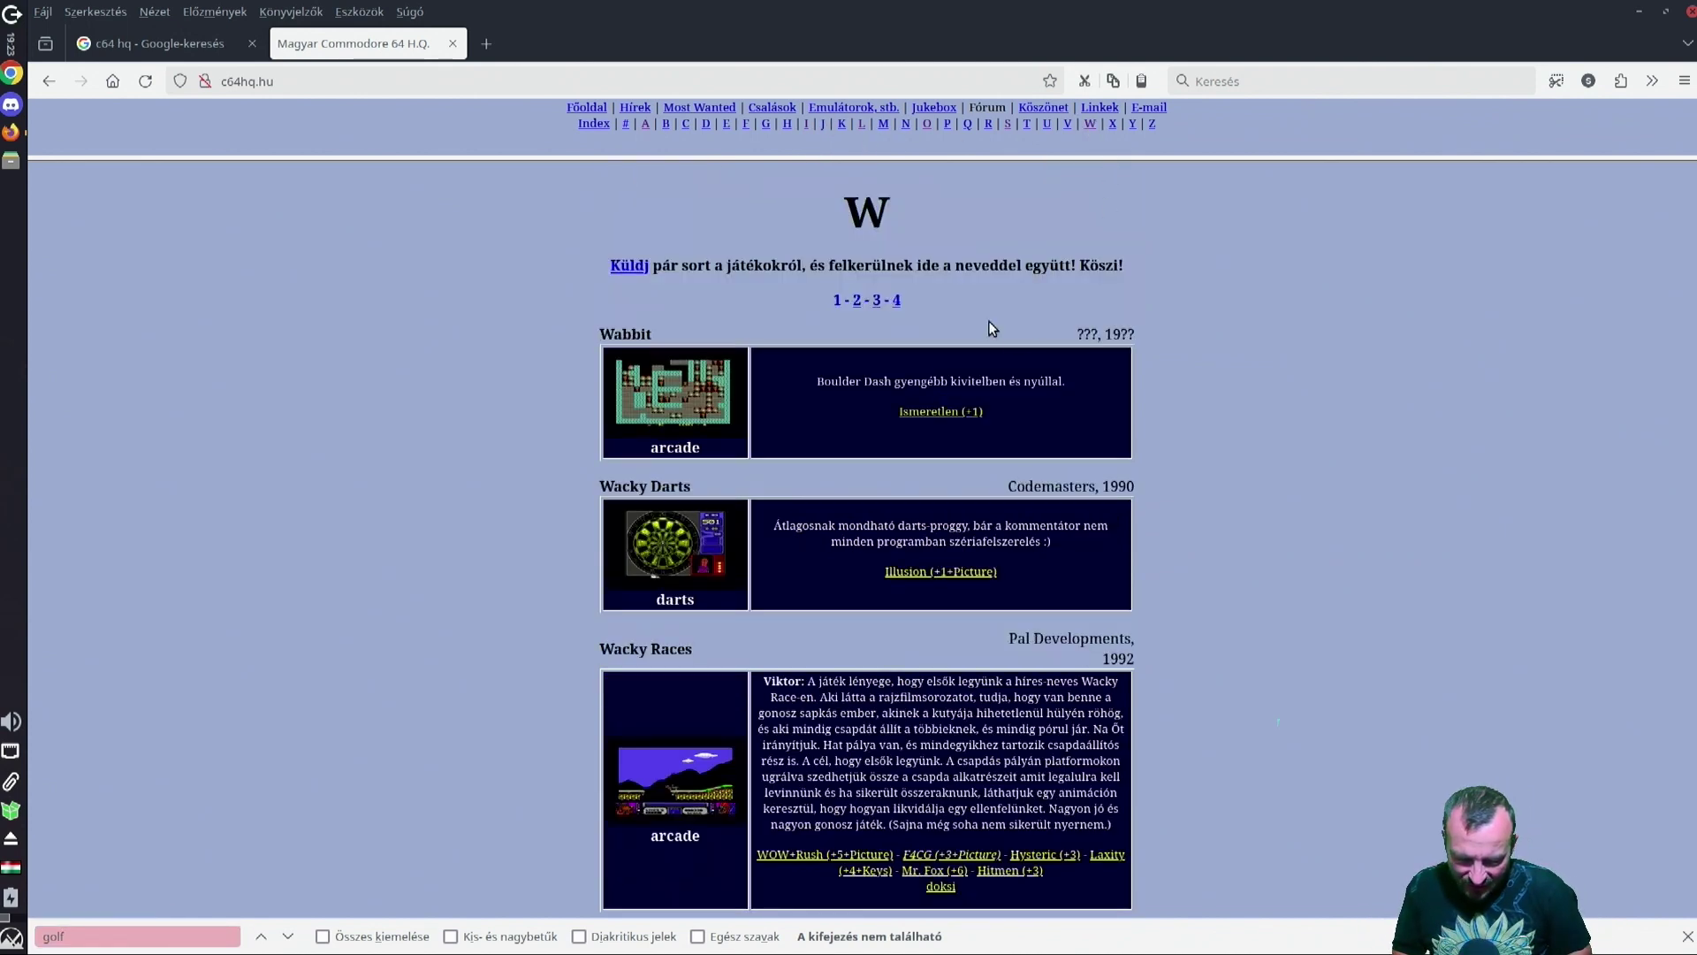
{"action": "key", "text": "ctrl+f"}
{"action": "type", "text": "golf"}
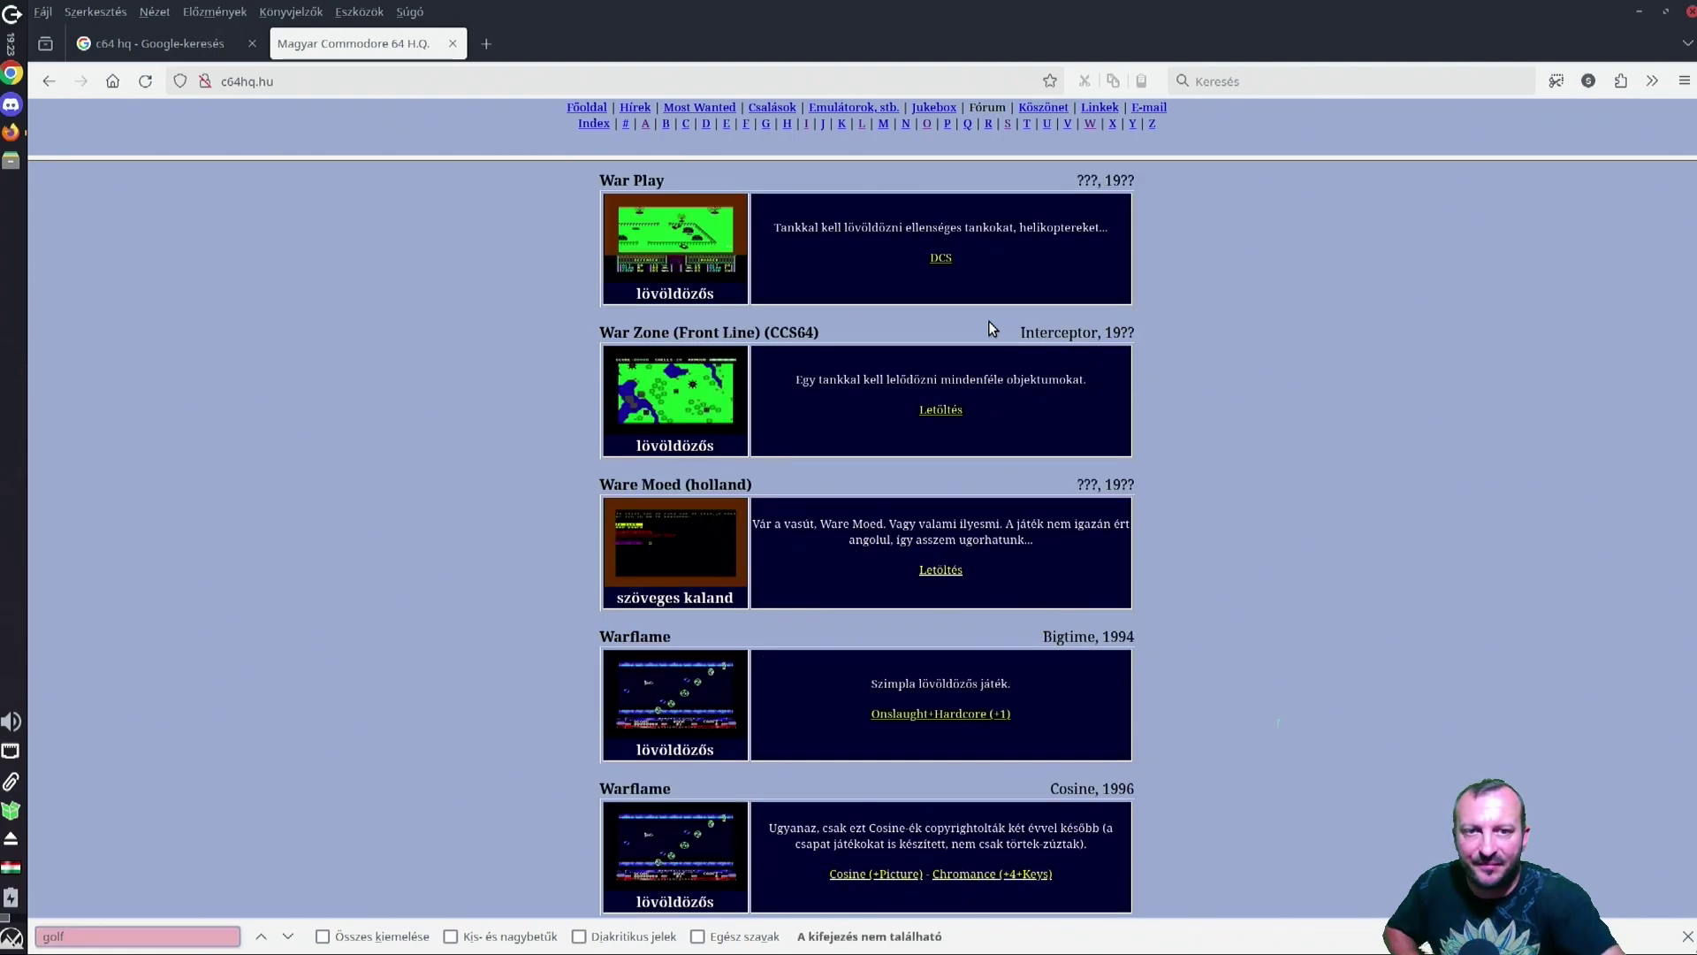
Step: Browse the W game list down to the Western titles, and close the Magyar Commodore 64 H.Q. page
{"action": "scroll", "coordinate": [1006, 314], "scroll_direction": "down", "scroll_amount": 15}
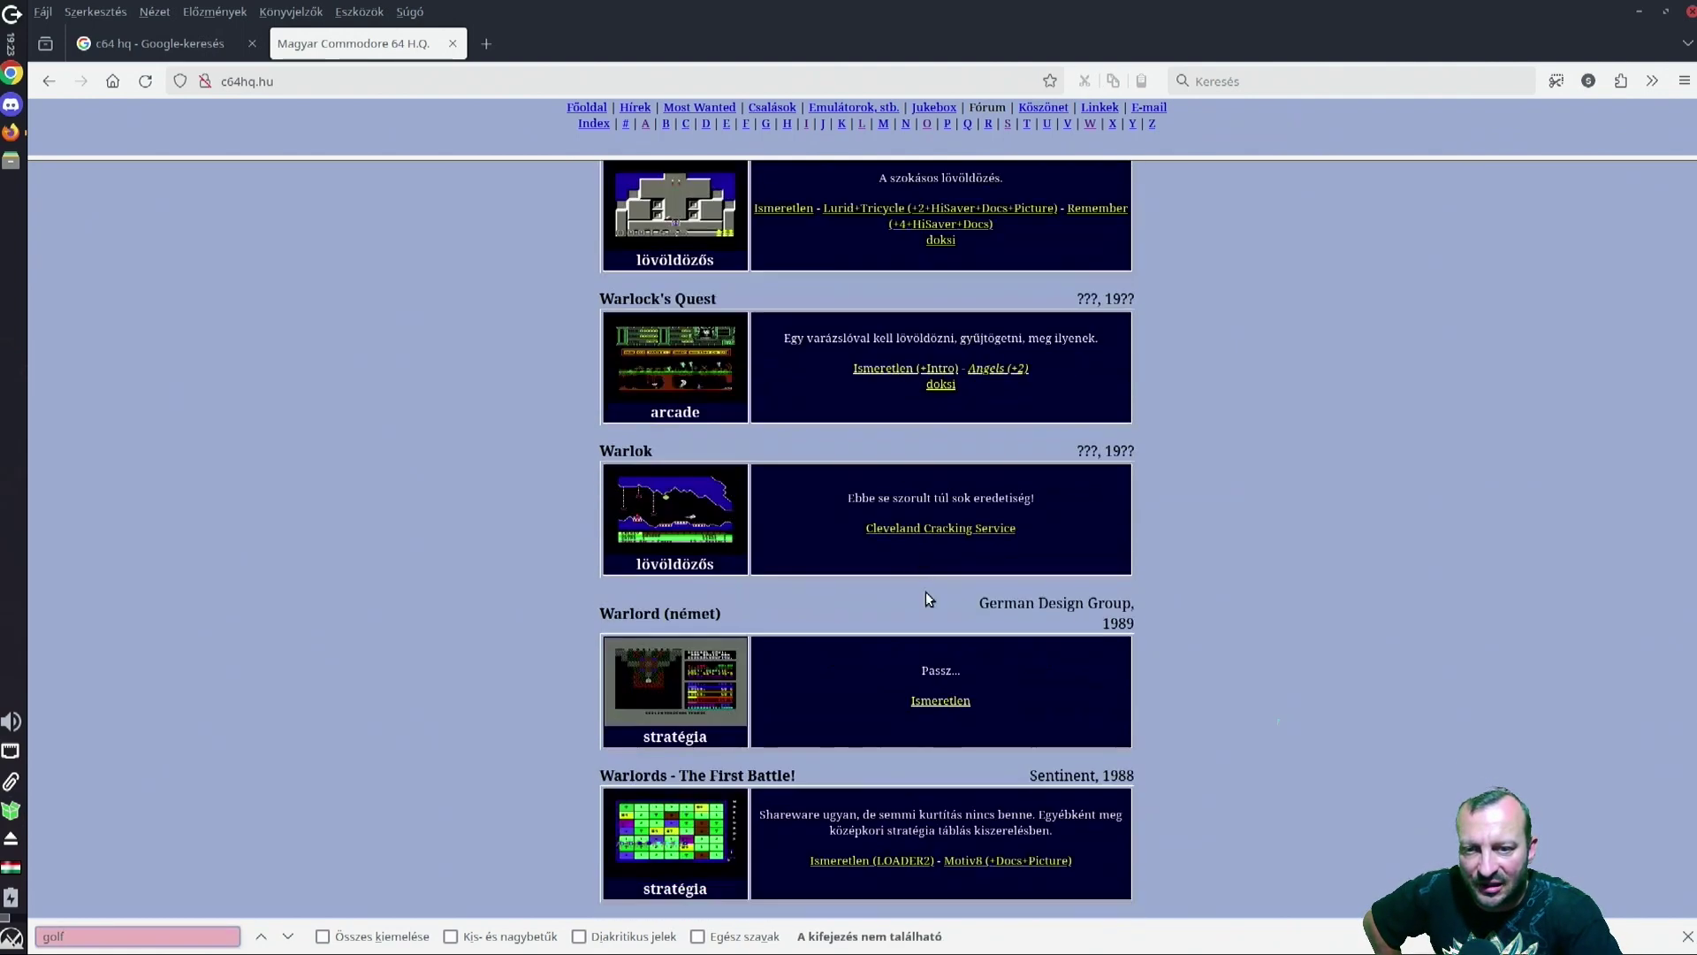
{"action": "scroll", "coordinate": [906, 555], "scroll_direction": "down", "scroll_amount": 15}
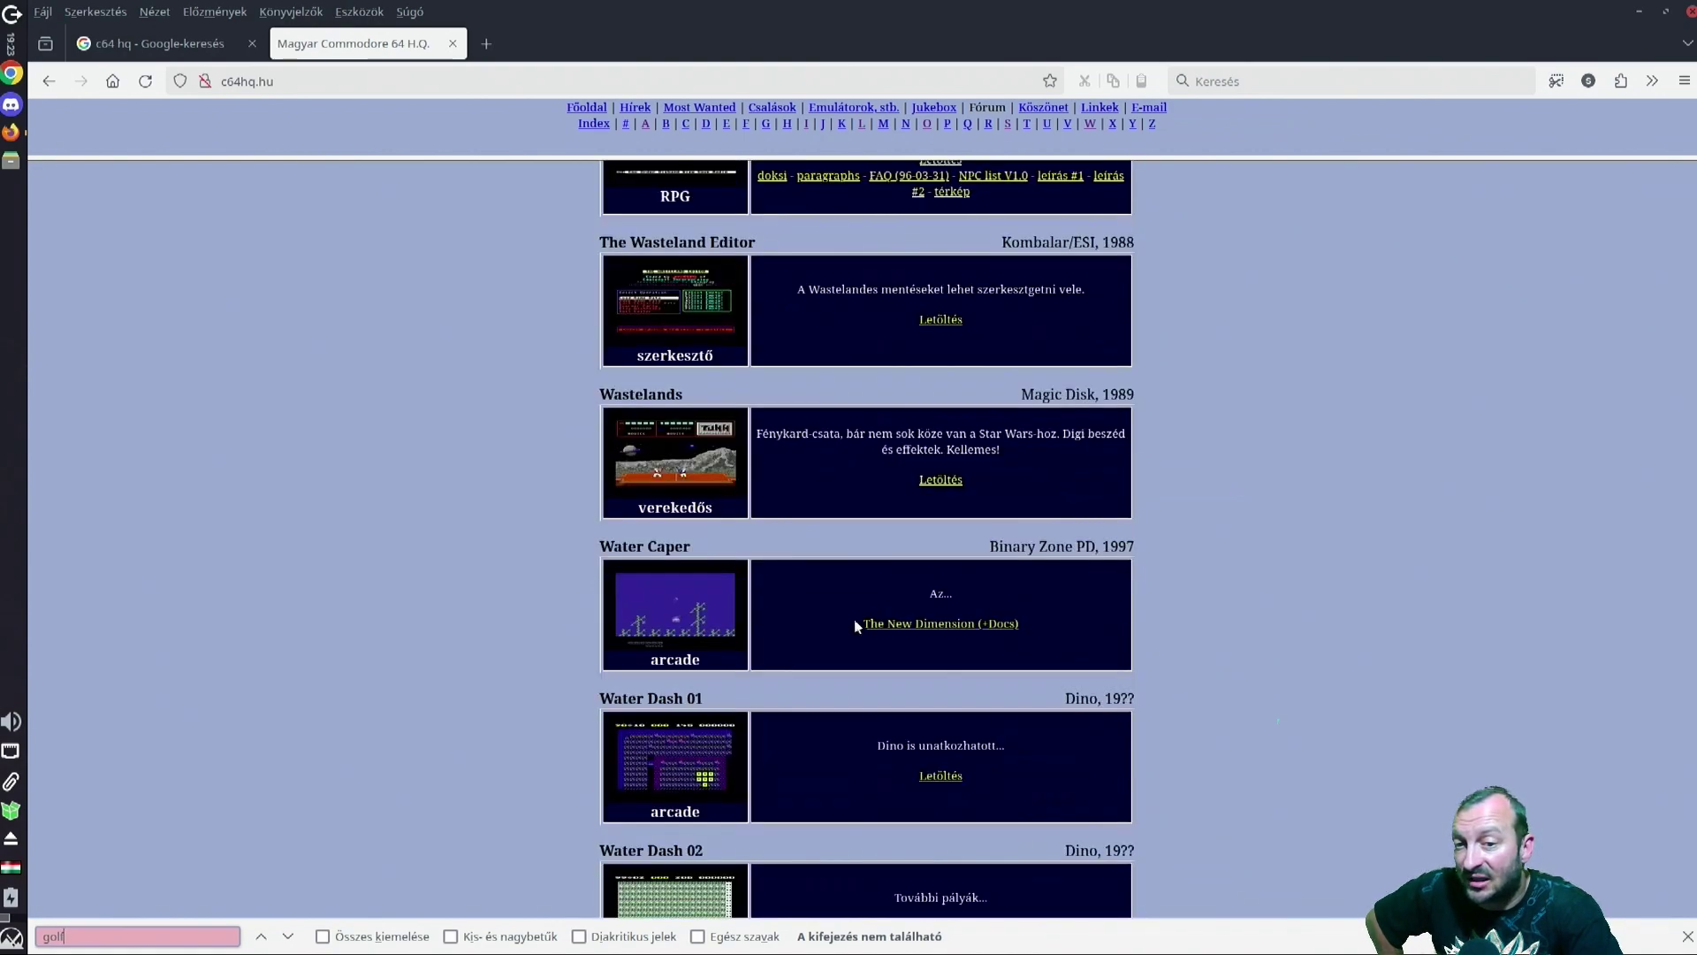
{"action": "scroll", "coordinate": [854, 618], "scroll_direction": "down", "scroll_amount": 5}
{"action": "scroll", "coordinate": [846, 617], "scroll_direction": "down", "scroll_amount": 20}
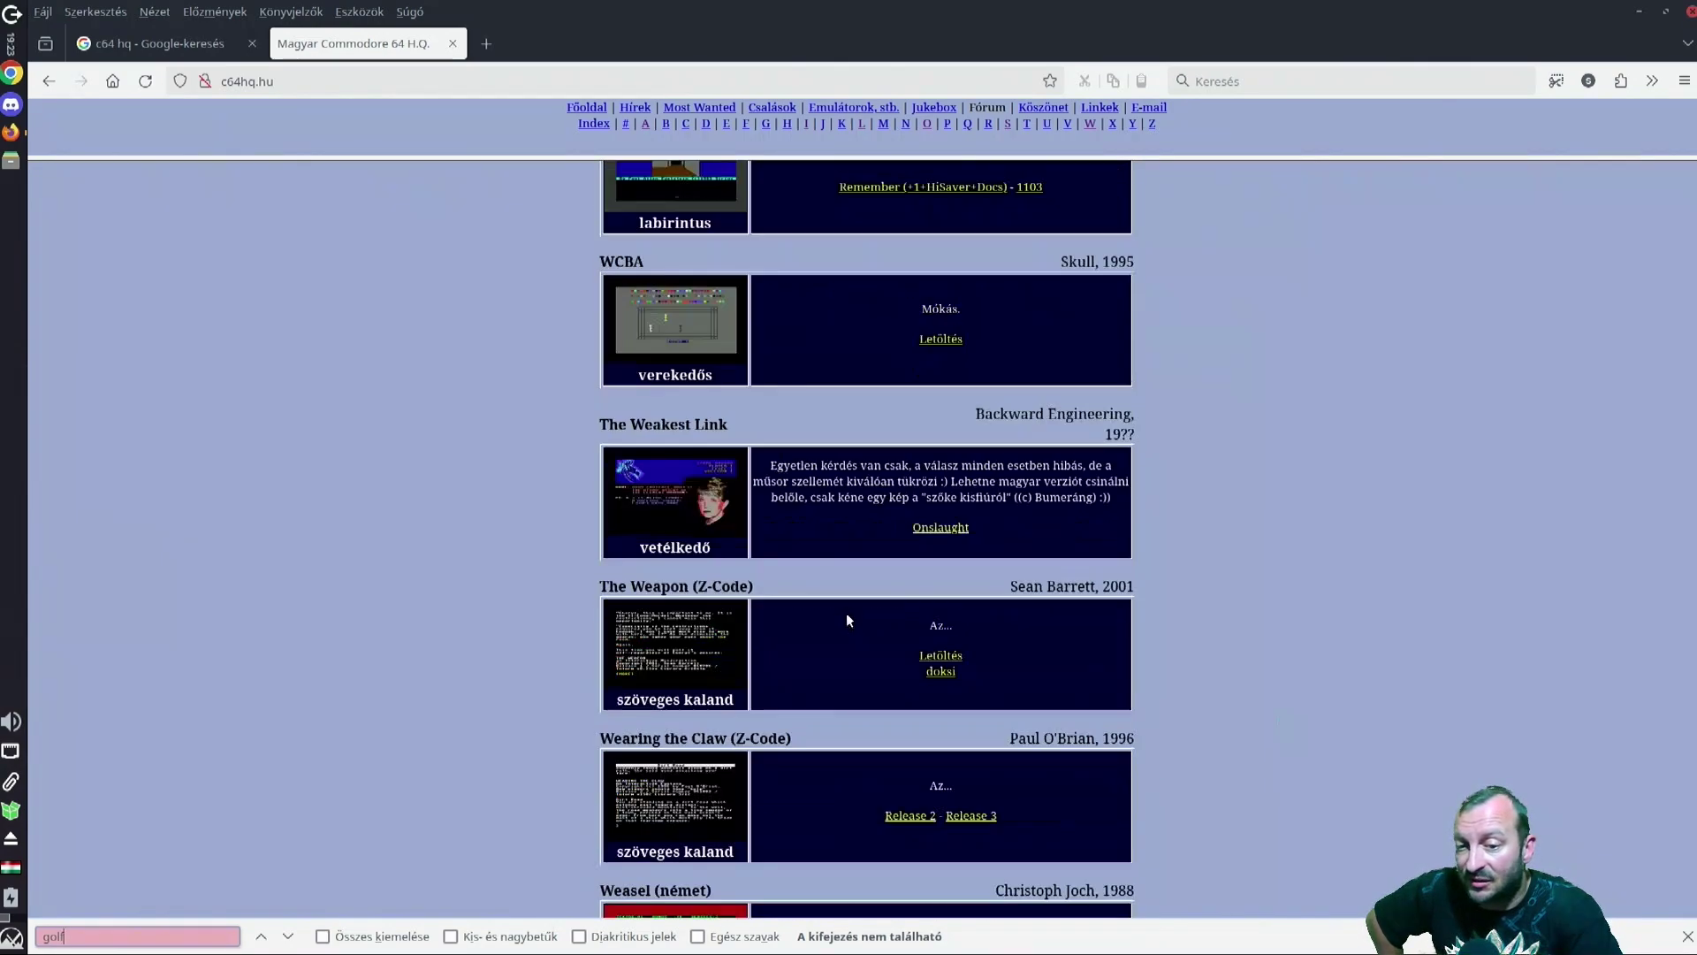
{"action": "scroll", "coordinate": [845, 622], "scroll_direction": "down", "scroll_amount": 10}
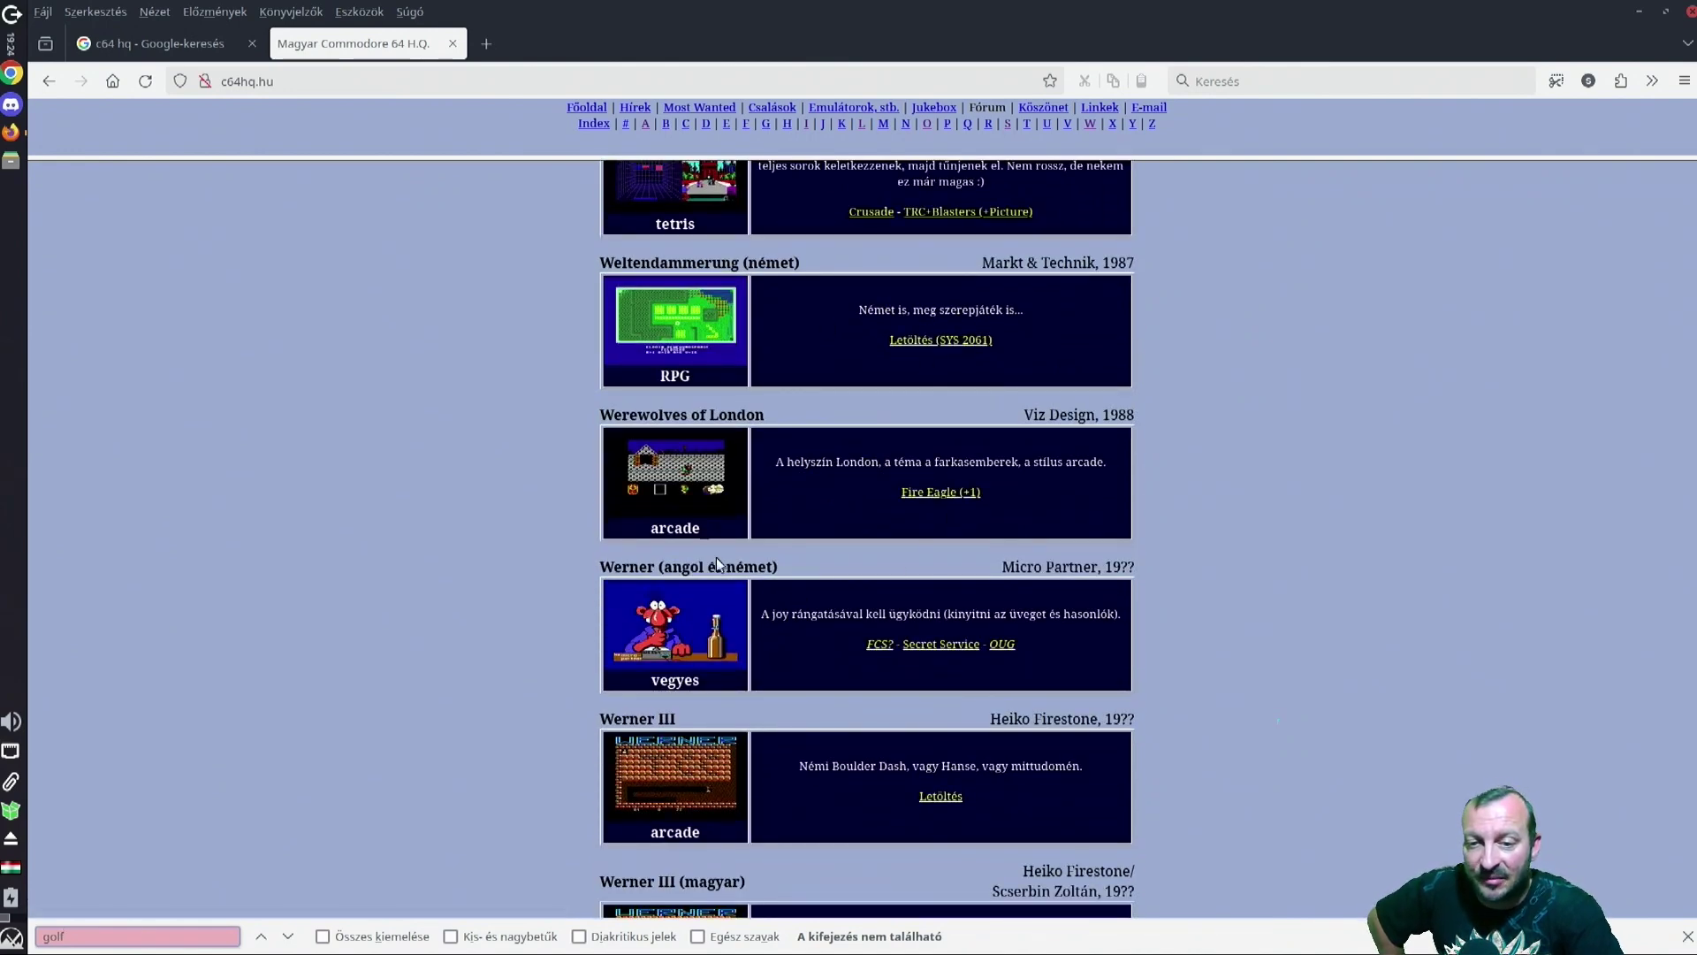
{"action": "scroll", "coordinate": [665, 679], "scroll_direction": "down", "scroll_amount": 9}
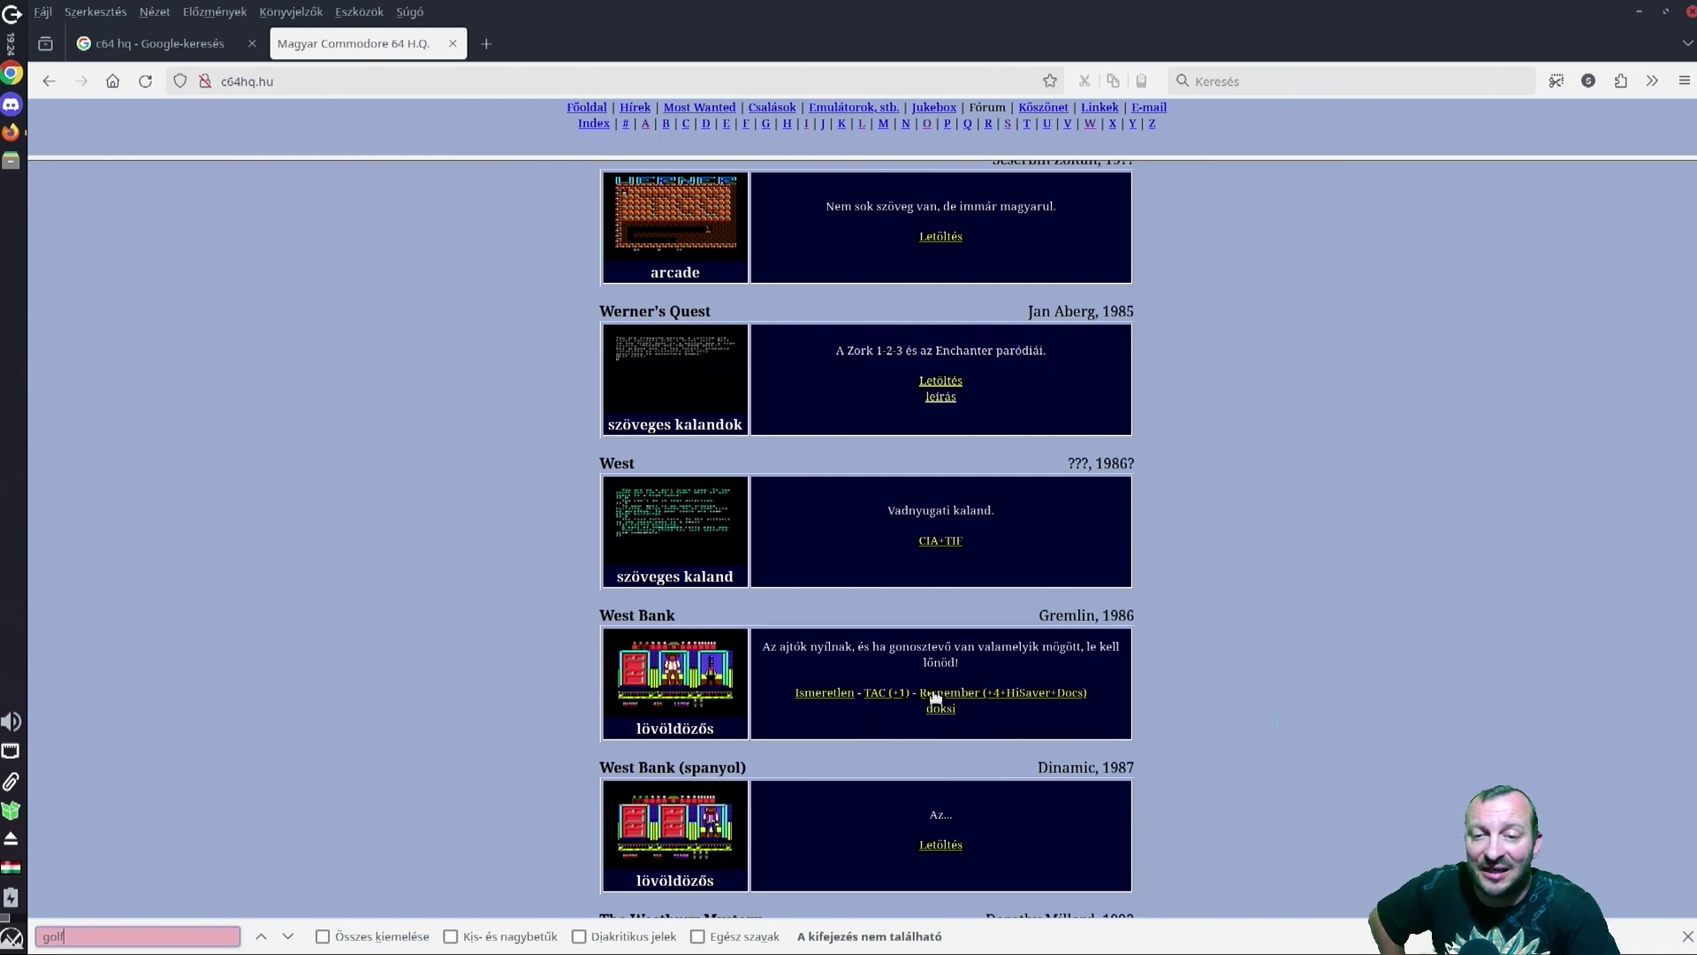
{"action": "scroll", "coordinate": [893, 715], "scroll_direction": "down", "scroll_amount": 4}
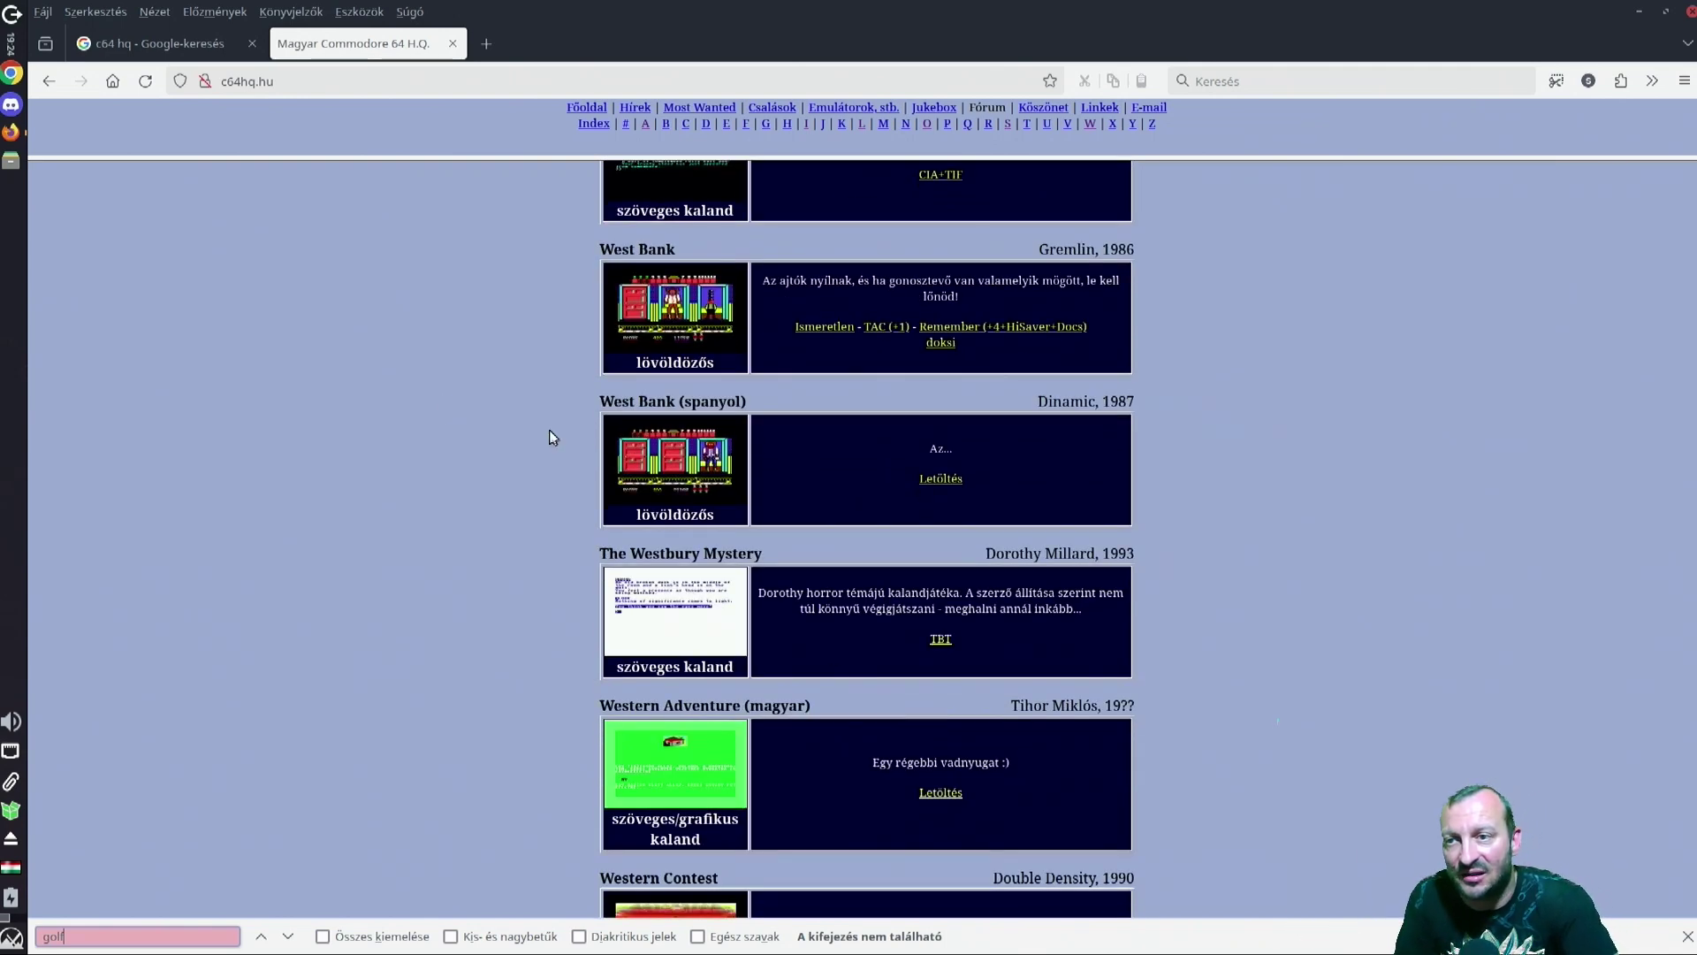
{"action": "left_click", "coordinate": [452, 43]}
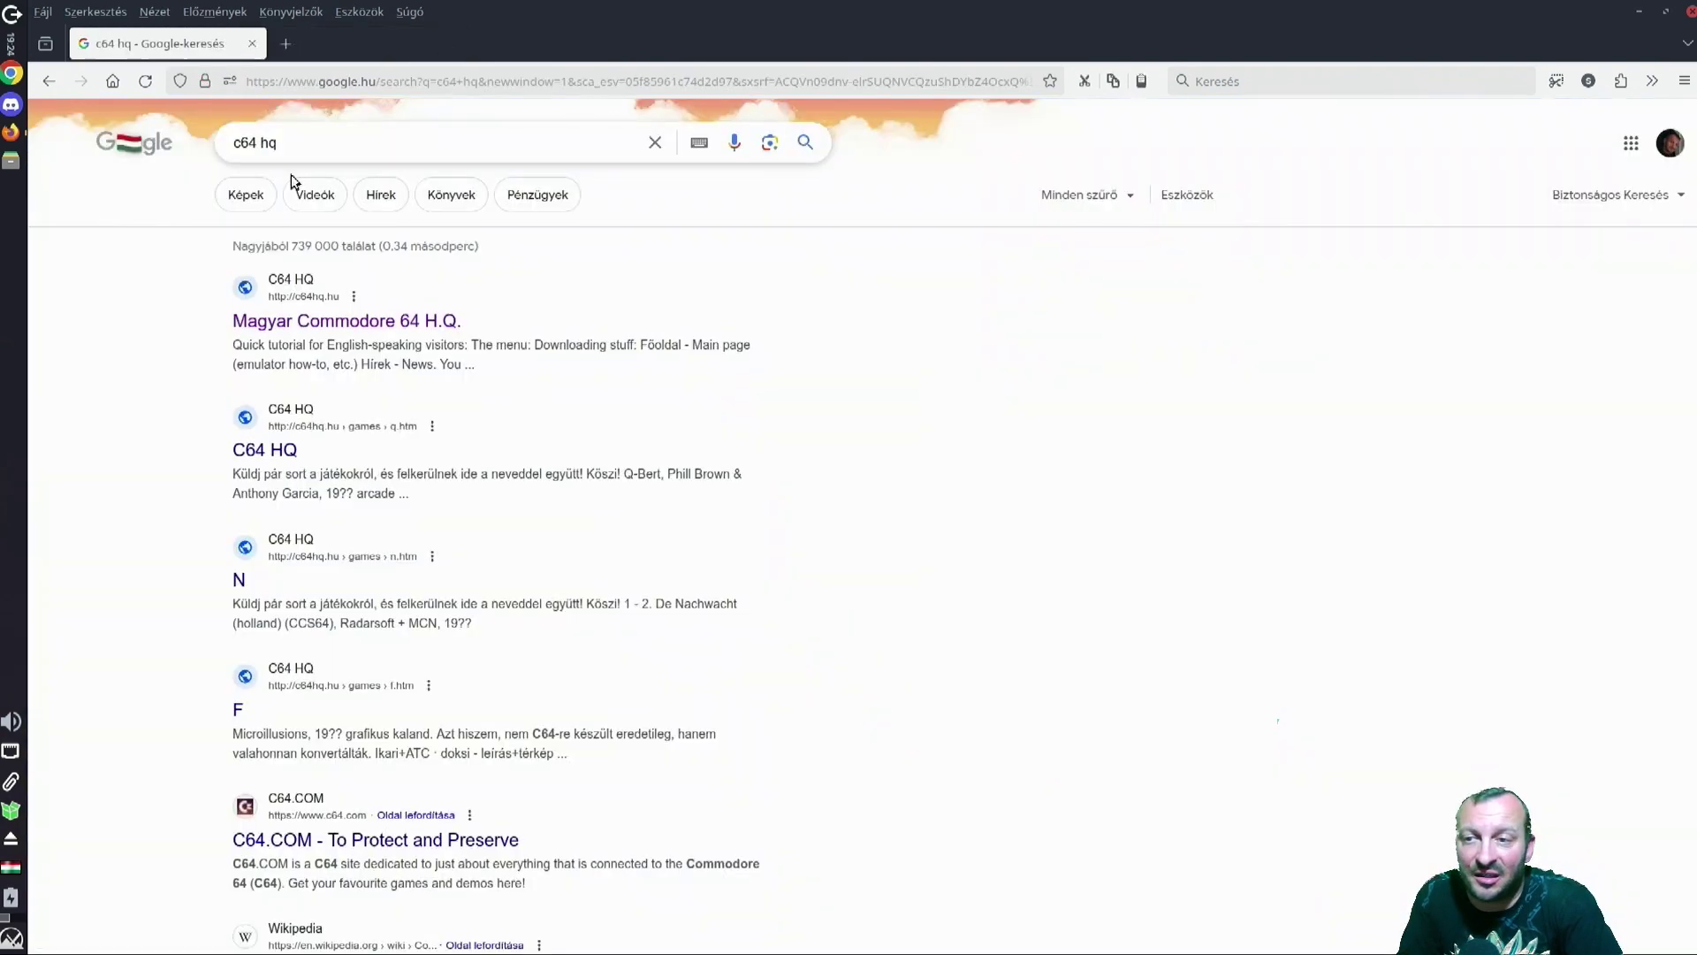
Step: Search Google for "c64 romok", view the Internet Archive "Commodore 64 ROM Set" page, and return to the results
{"action": "double_click", "coordinate": [267, 141]}
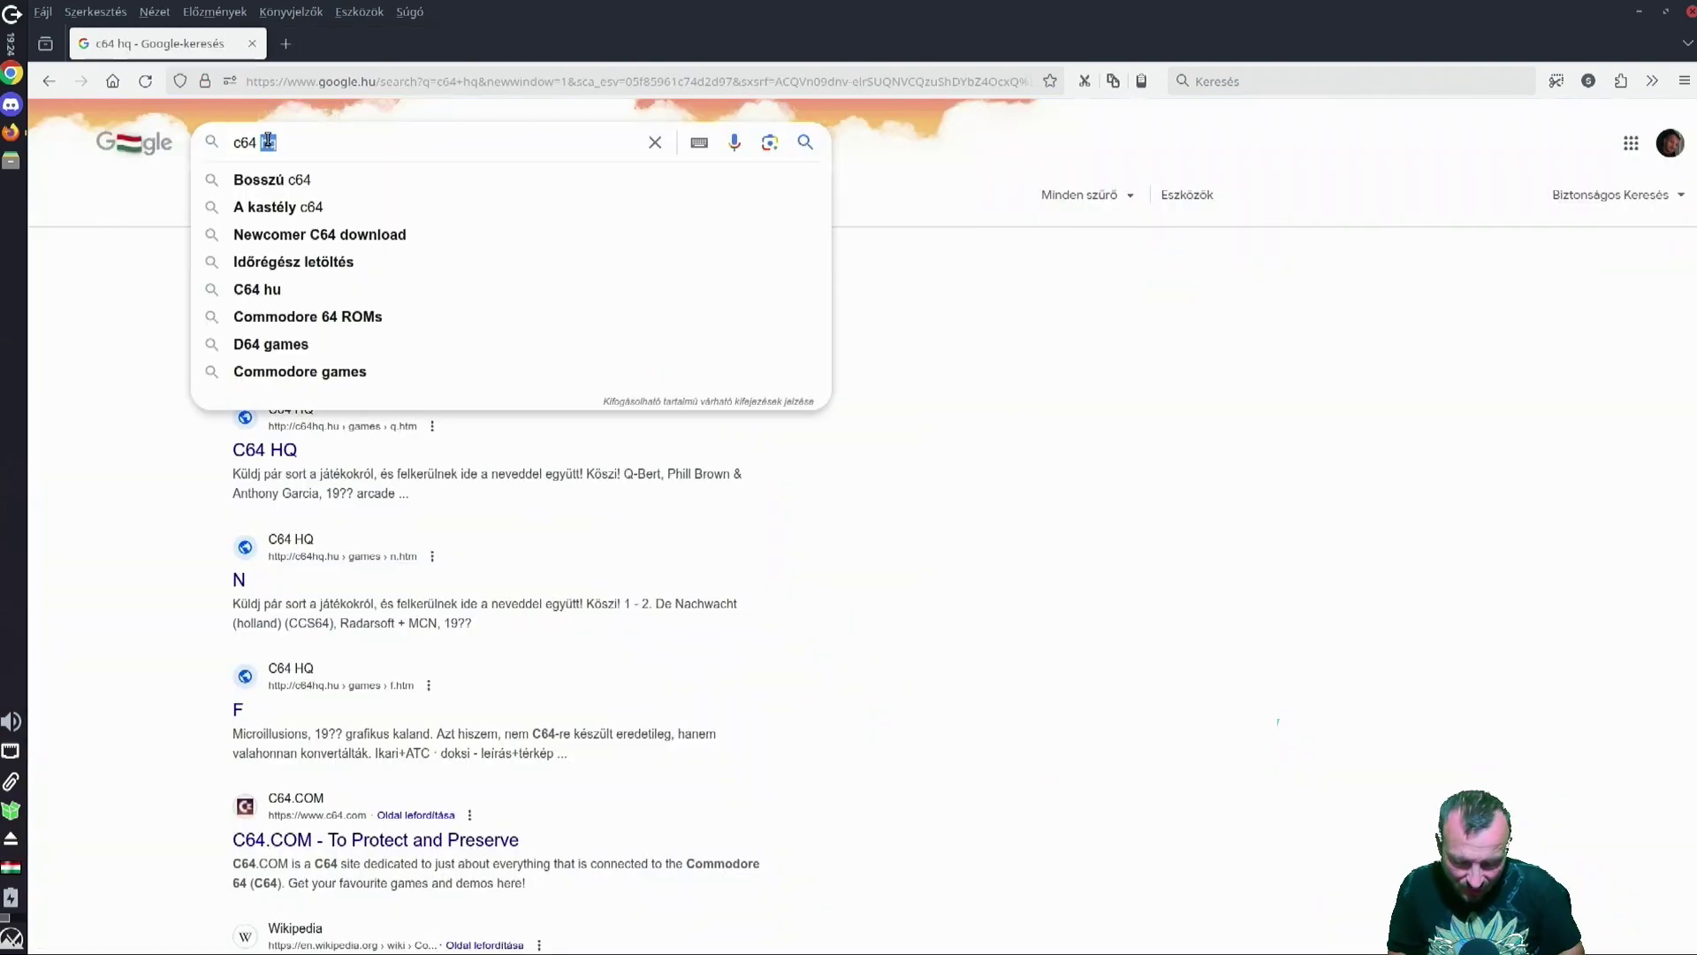
{"action": "type", "text": "romok"}
{"action": "key", "text": "Return"}
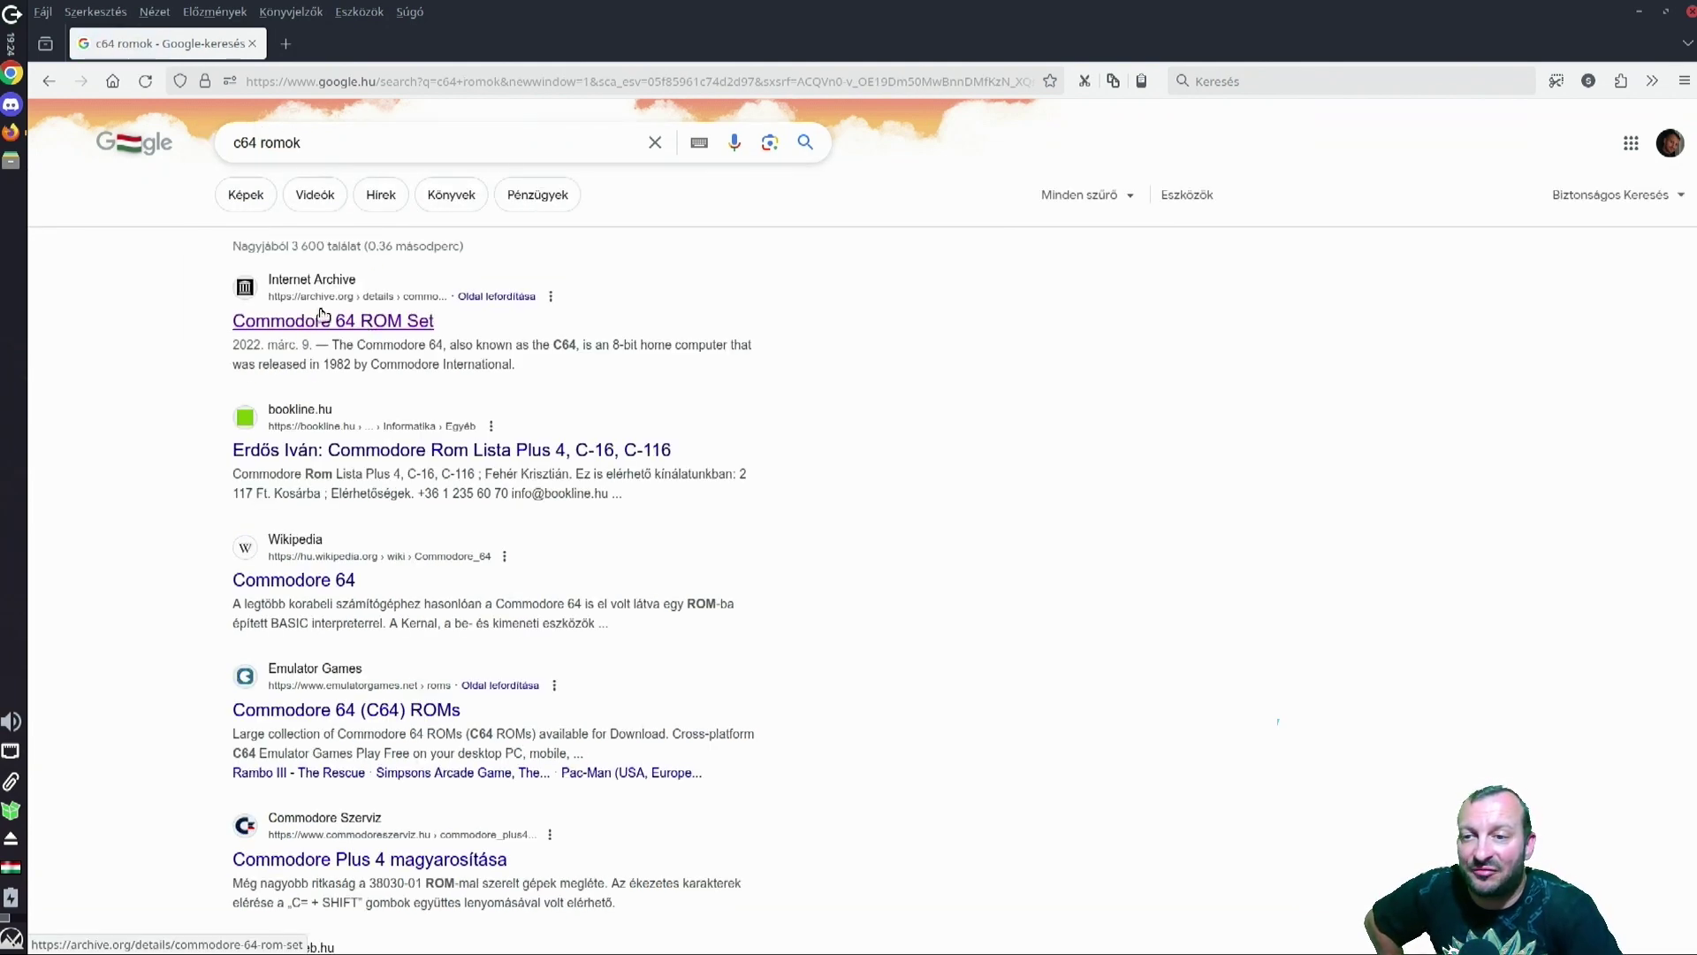
{"action": "left_click", "coordinate": [367, 326]}
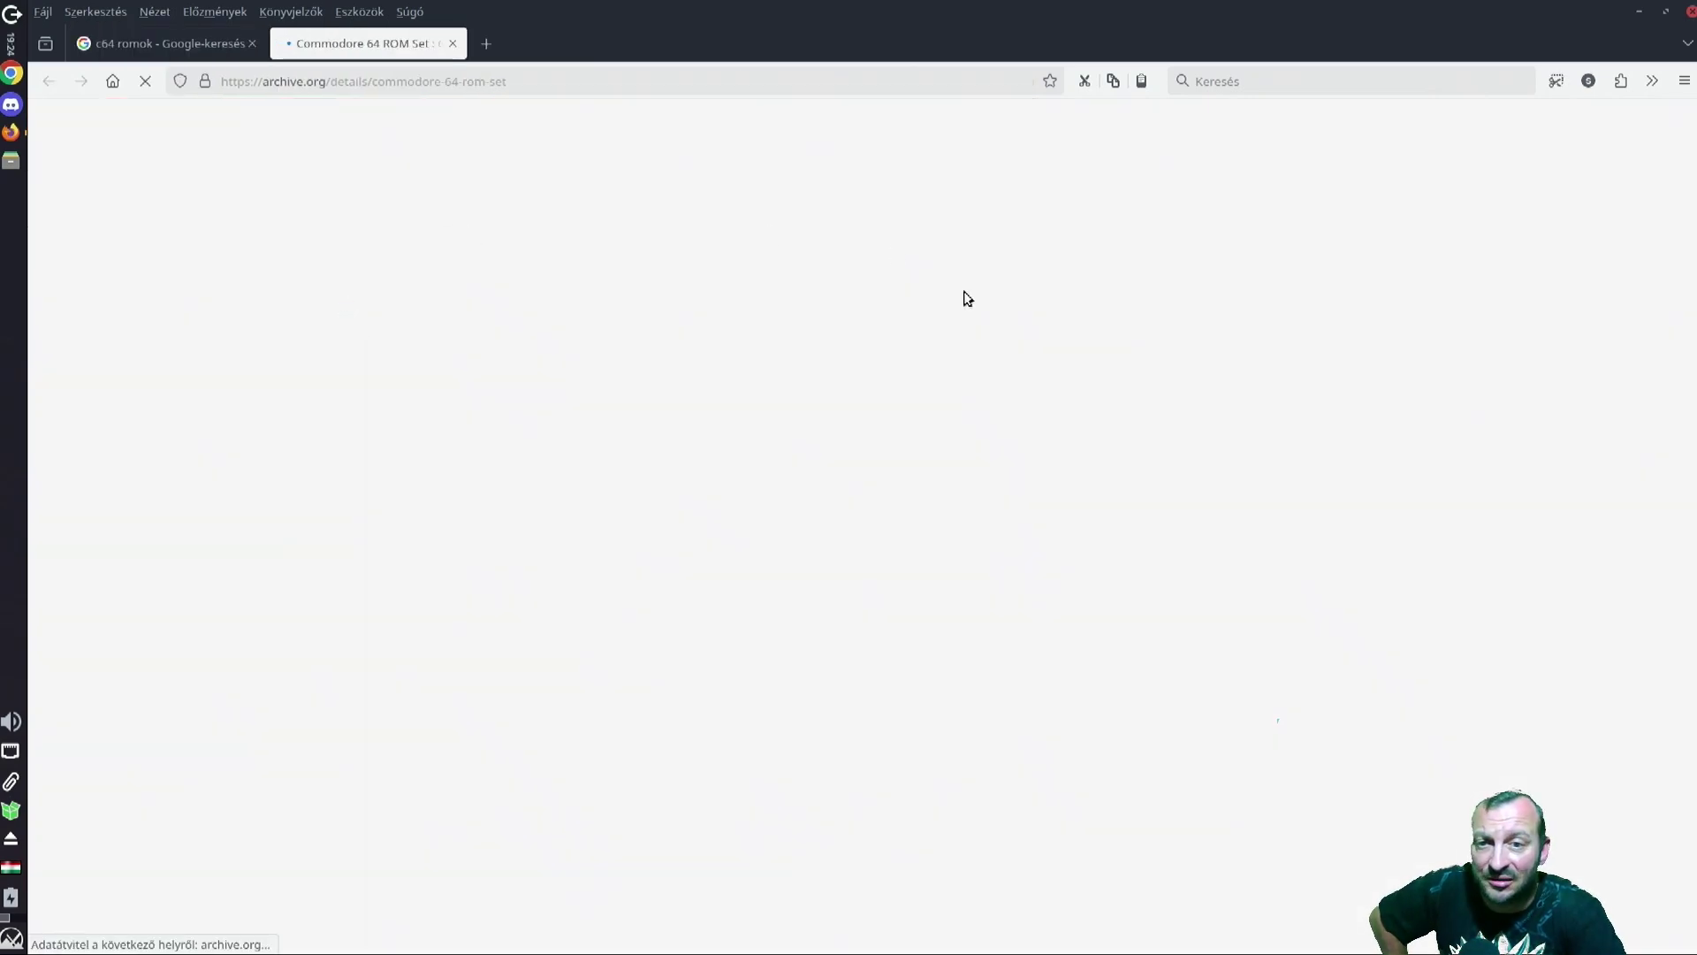
{"action": "scroll", "coordinate": [642, 475], "scroll_direction": "down", "scroll_amount": 3}
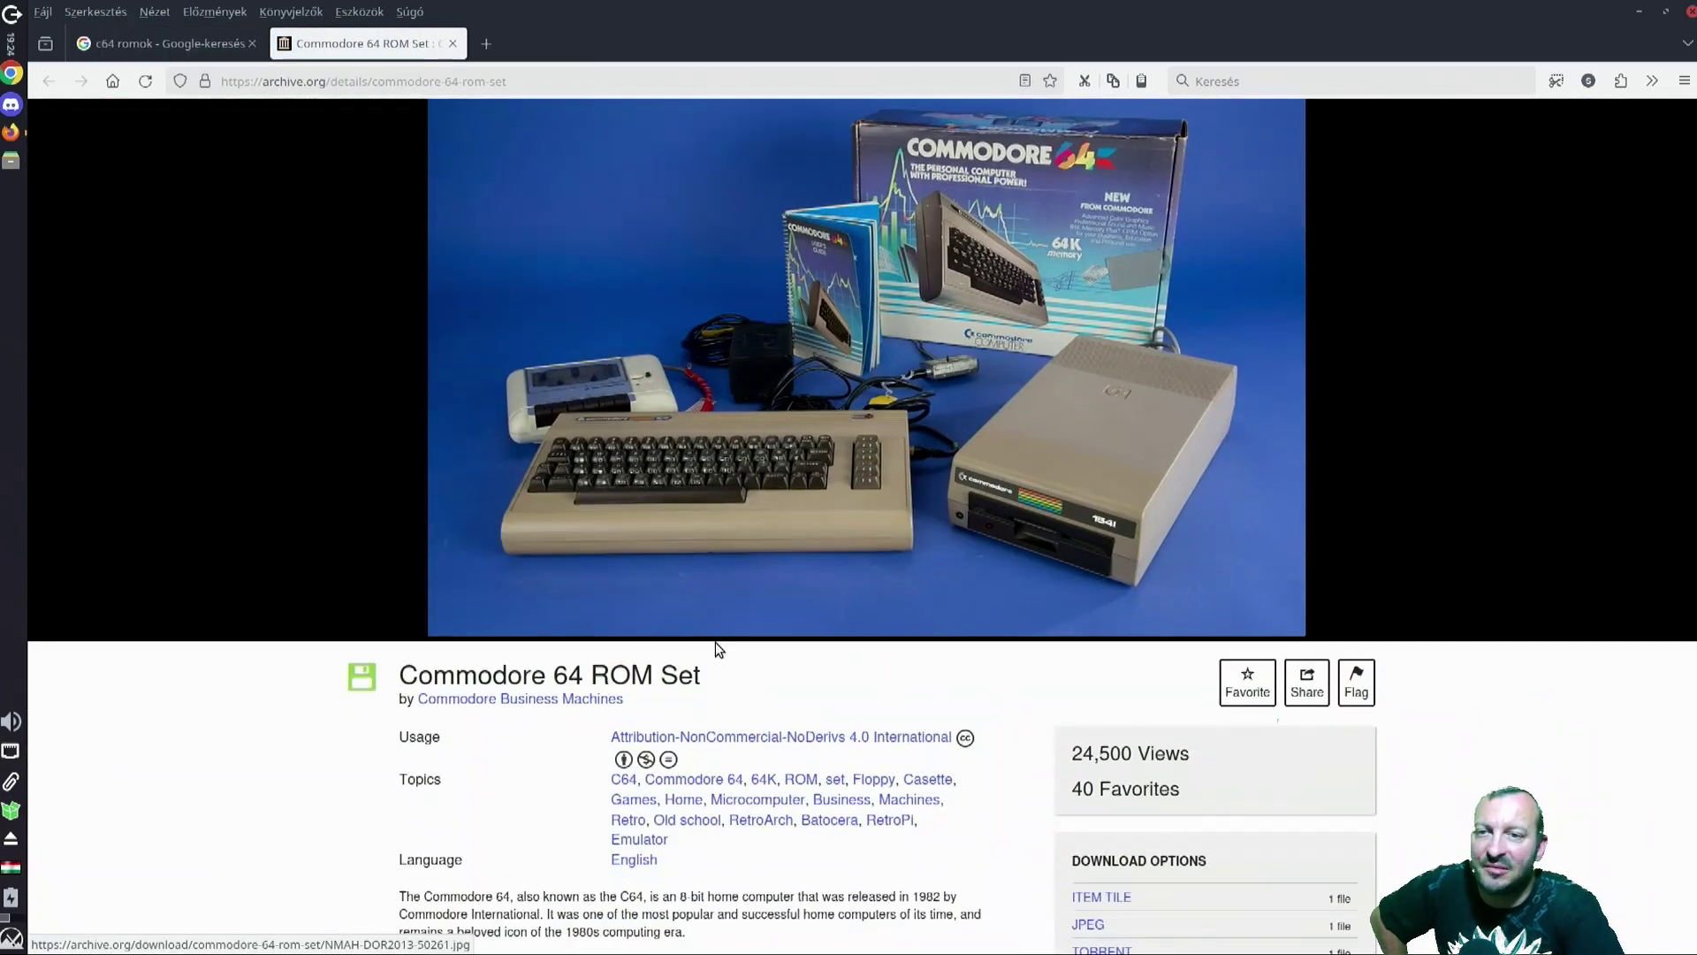
{"action": "left_click", "coordinate": [453, 43]}
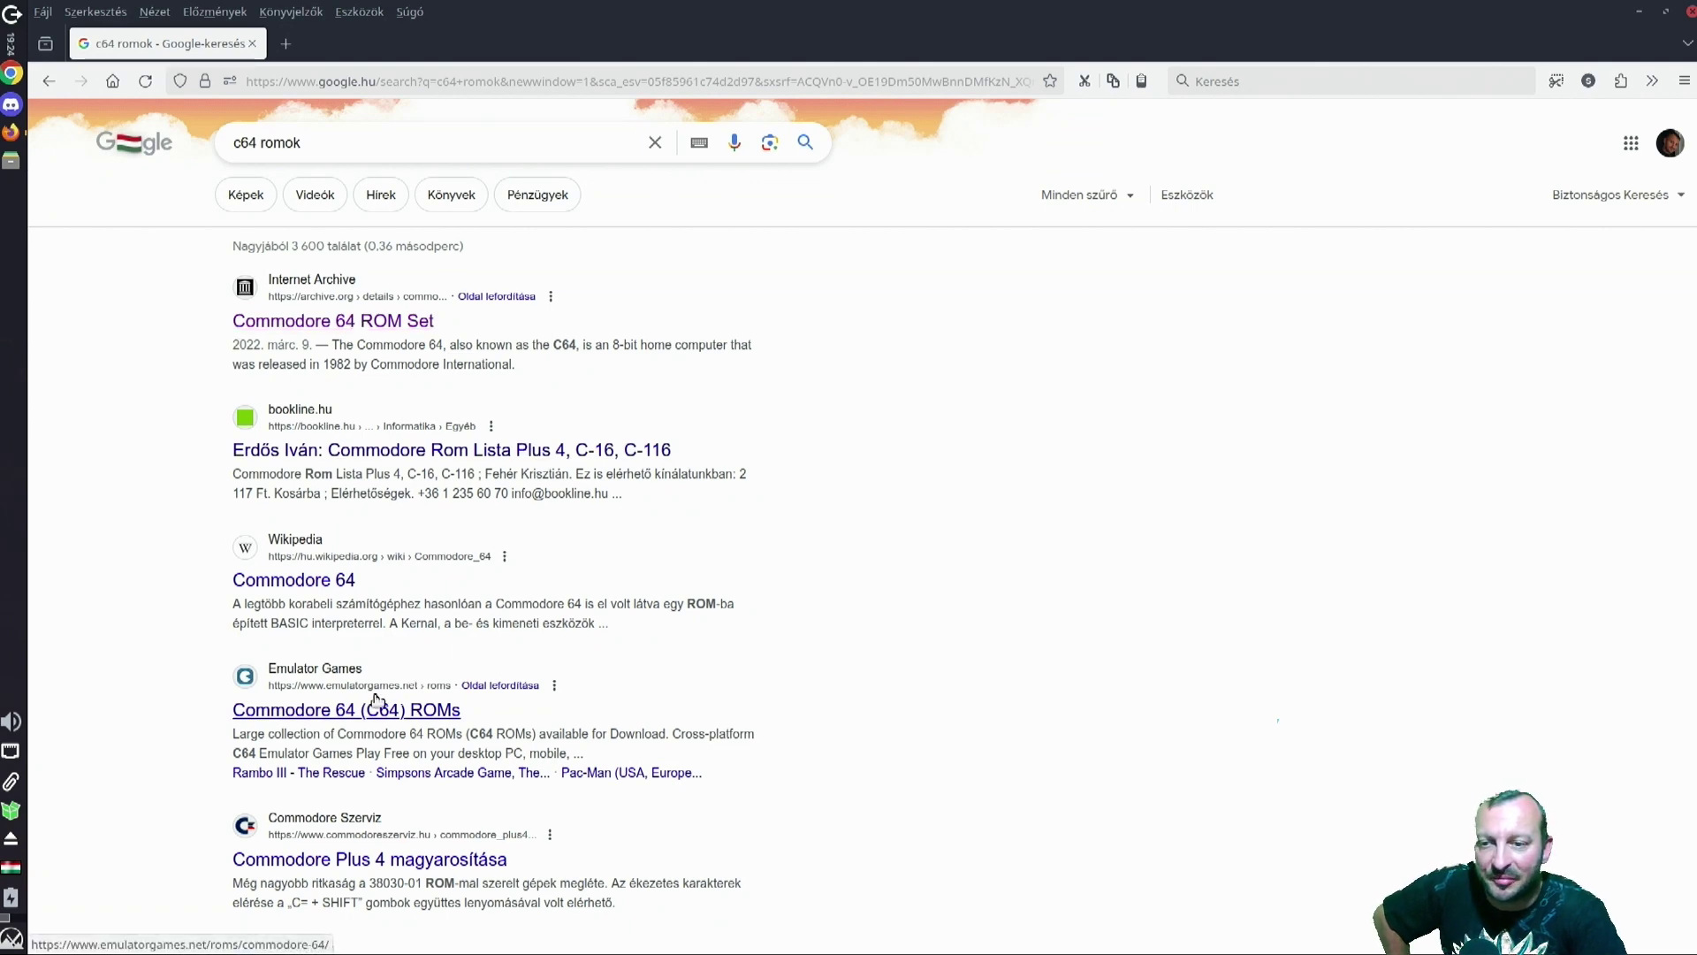
Step: Check Lemon64's "C64 ROM library" forum result, close it, and look through the remaining search results
{"action": "scroll", "coordinate": [266, 646], "scroll_direction": "down", "scroll_amount": 4}
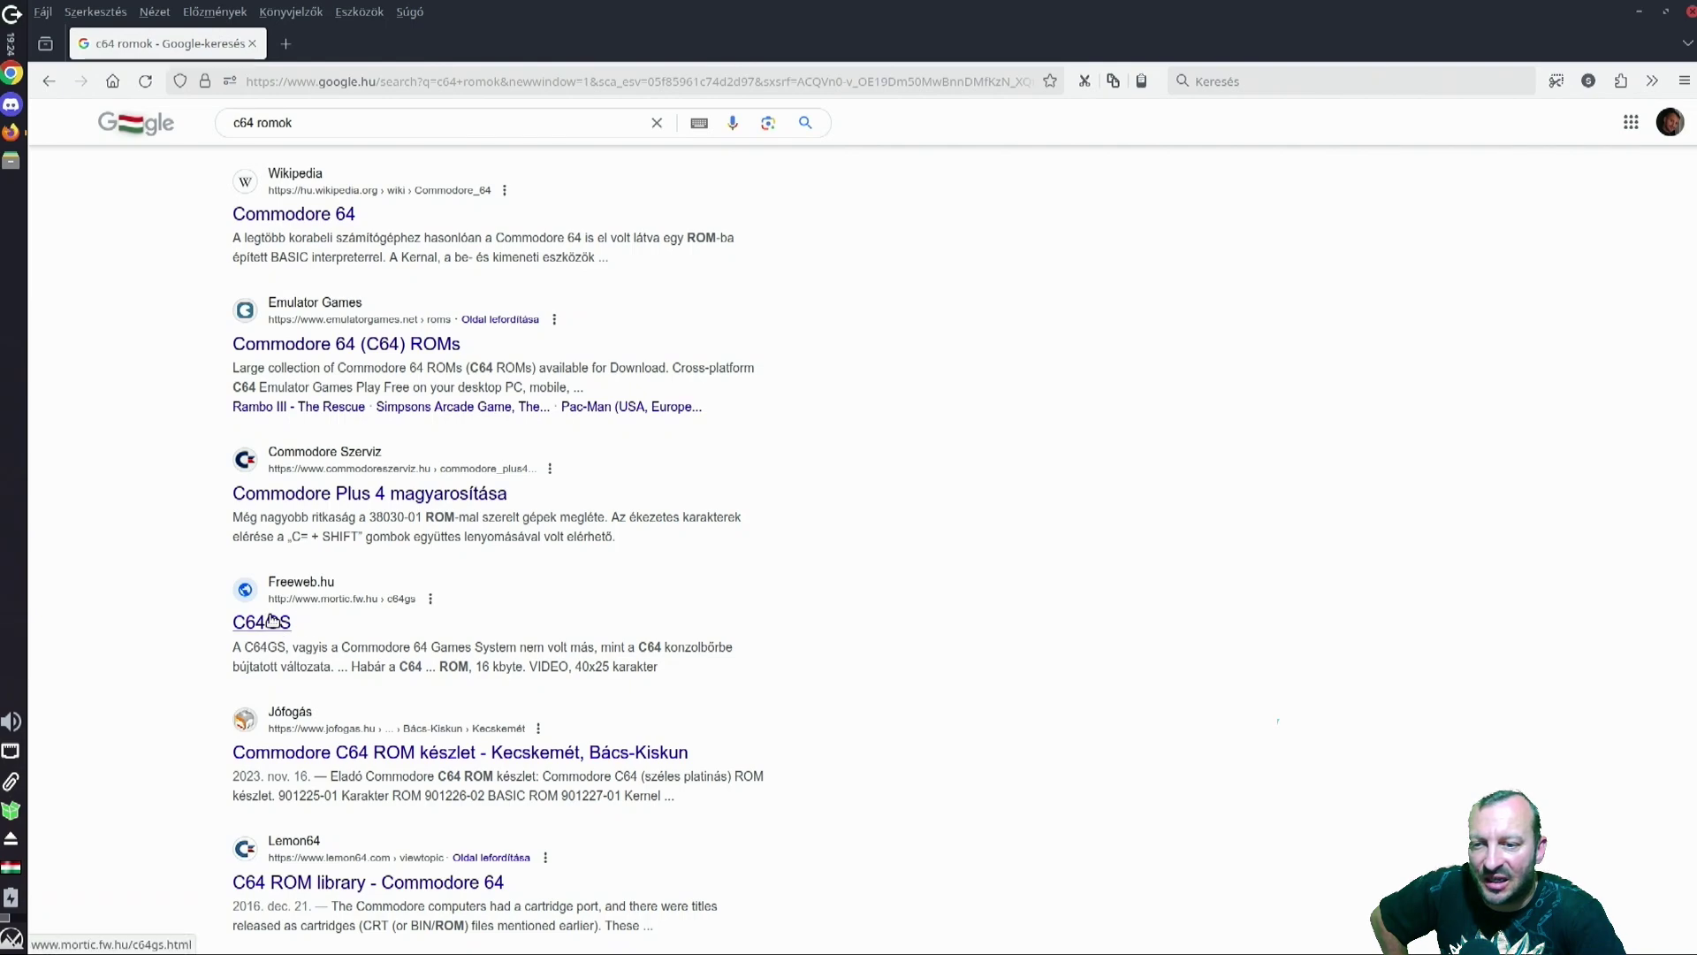
{"action": "scroll", "coordinate": [272, 619], "scroll_direction": "down", "scroll_amount": 3}
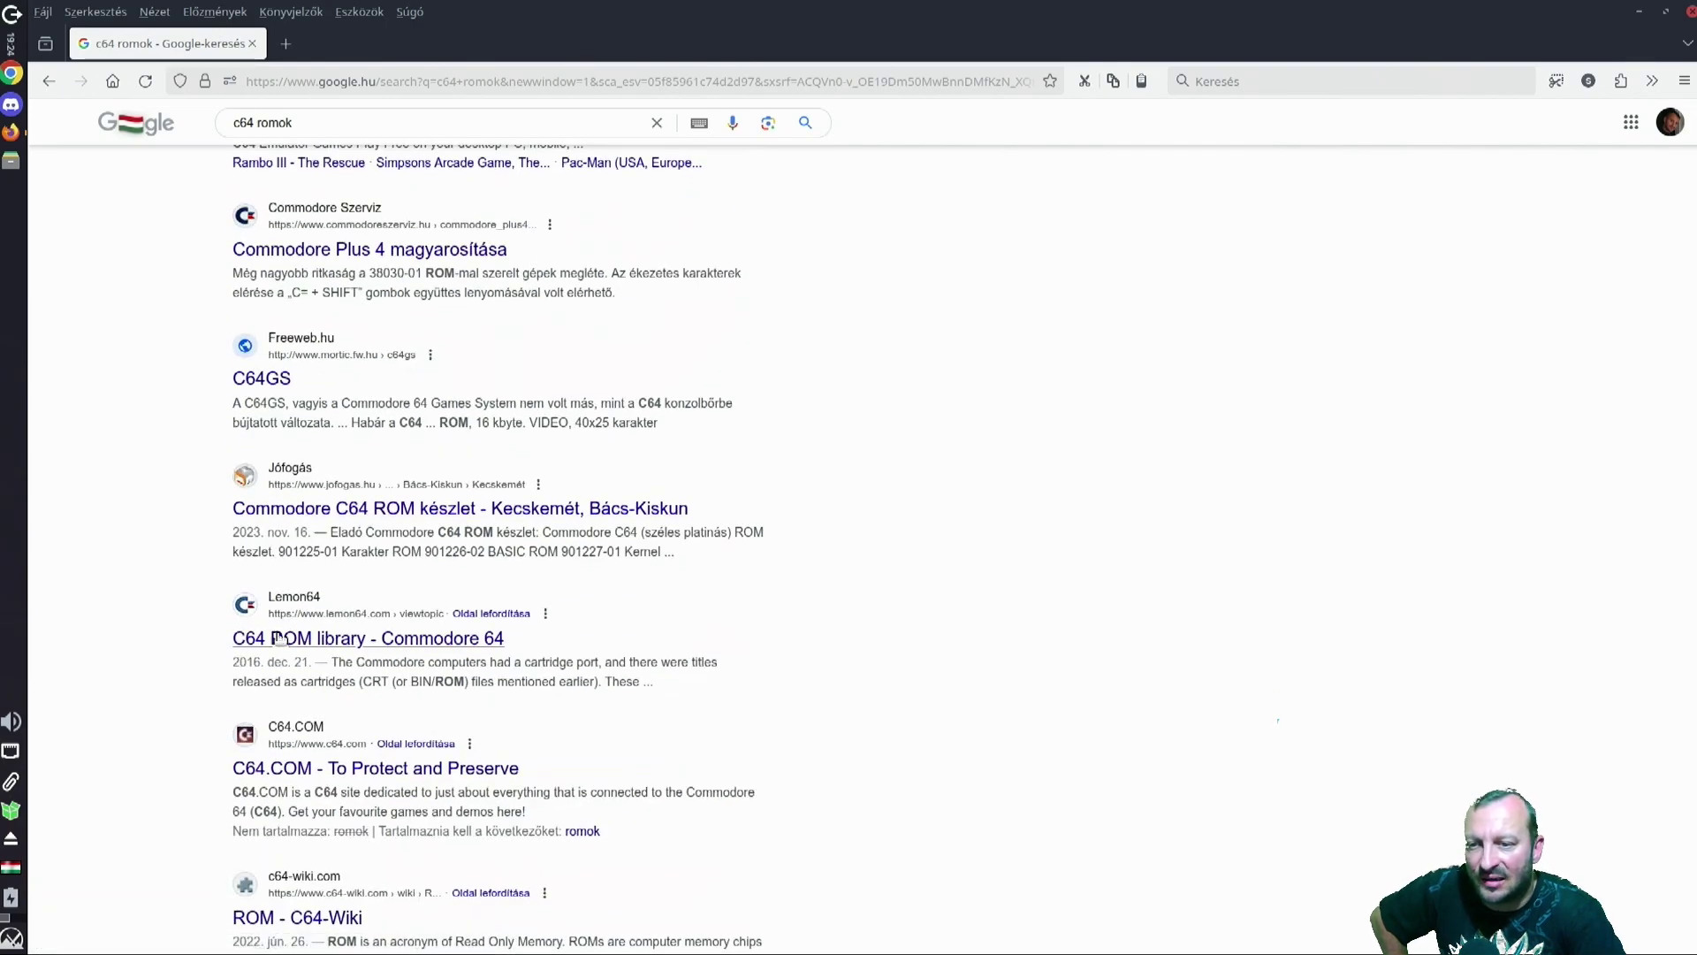
{"action": "left_click", "coordinate": [298, 644]}
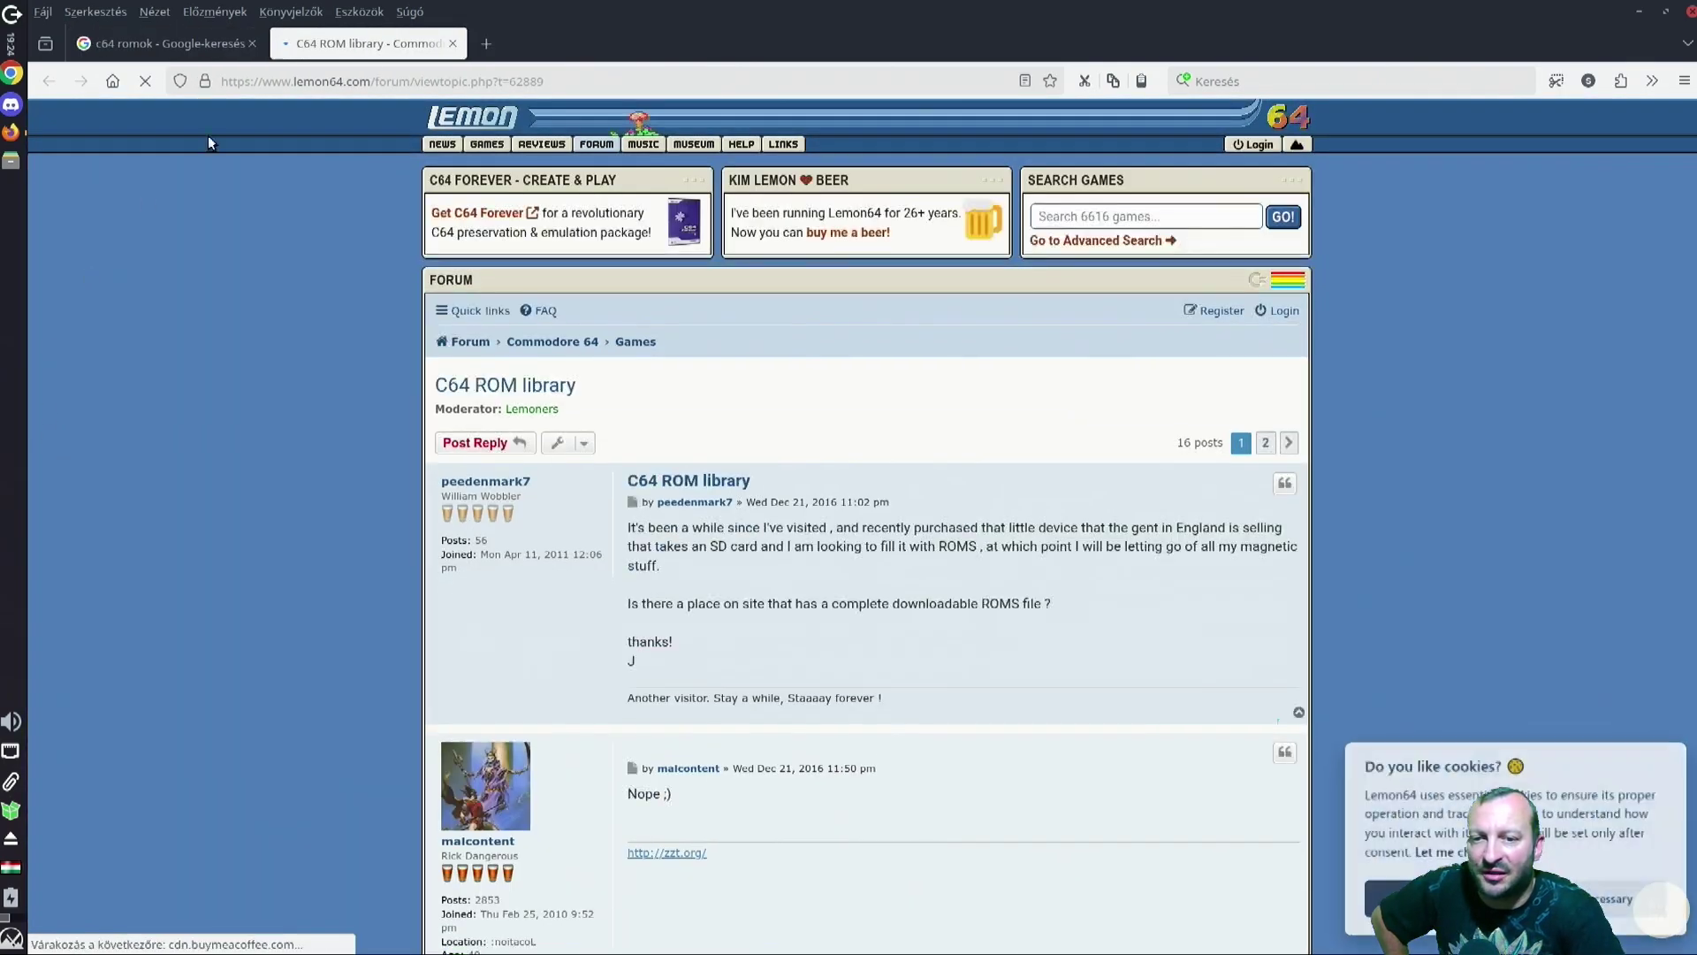
{"action": "left_click", "coordinate": [457, 47]}
{"action": "scroll", "coordinate": [623, 592], "scroll_direction": "down", "scroll_amount": 7}
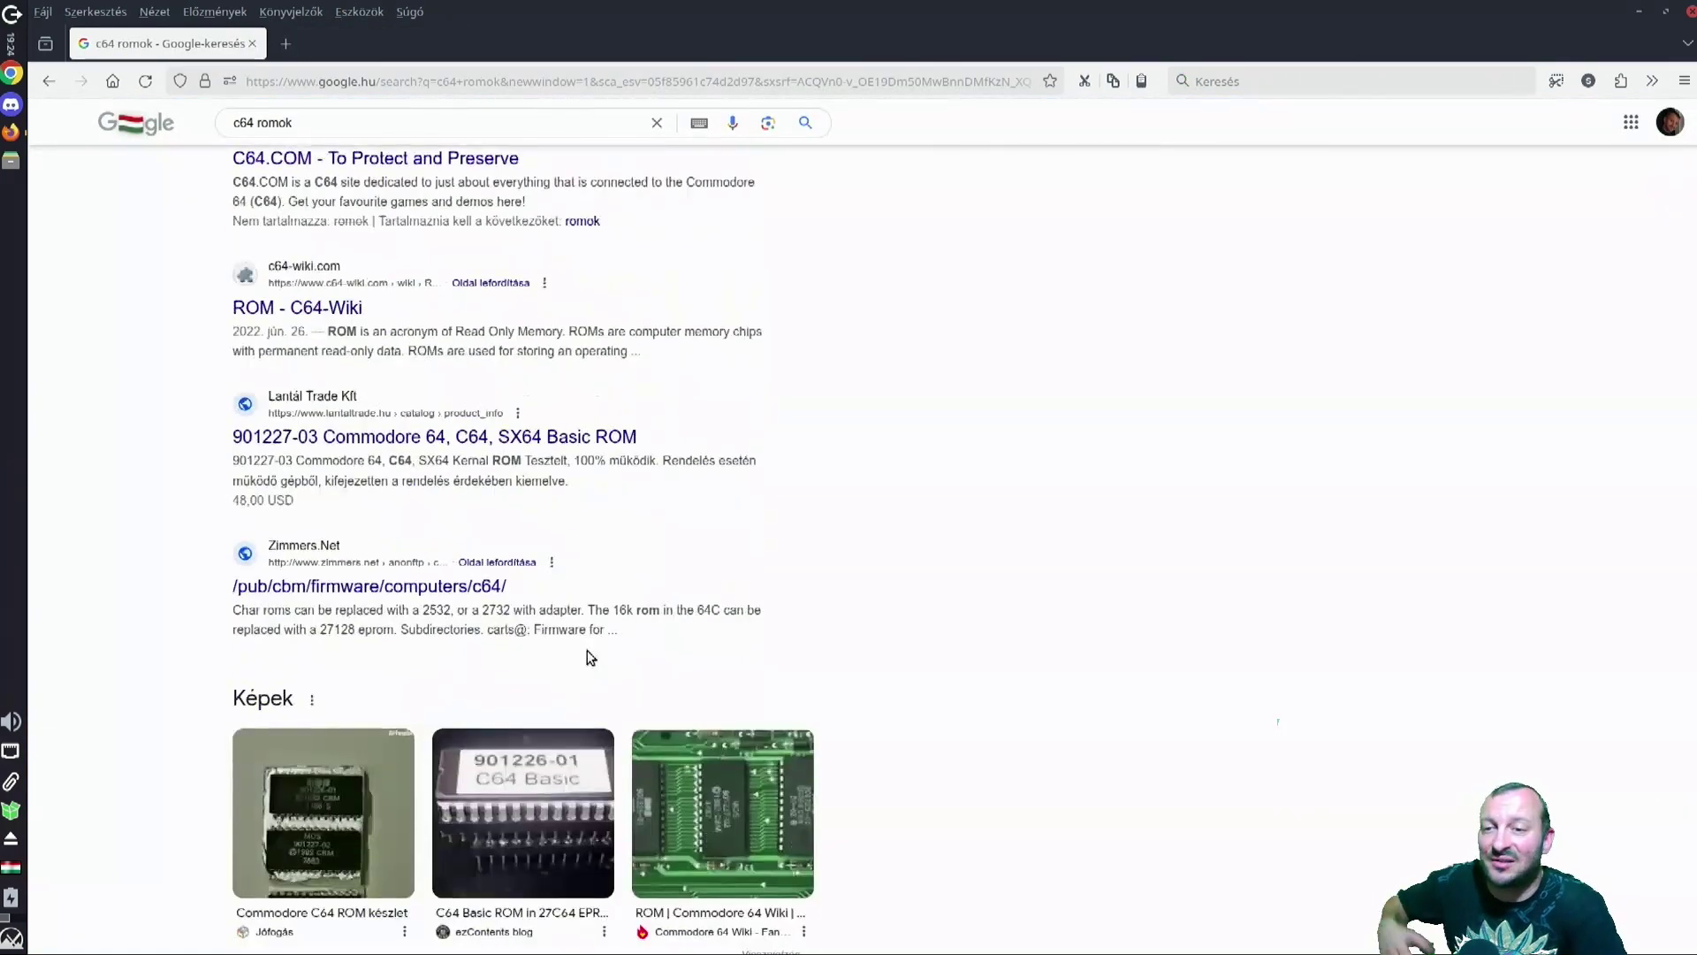
Step: Close the browser and display the installed applications in the Játékok category
{"action": "left_click", "coordinate": [247, 42]}
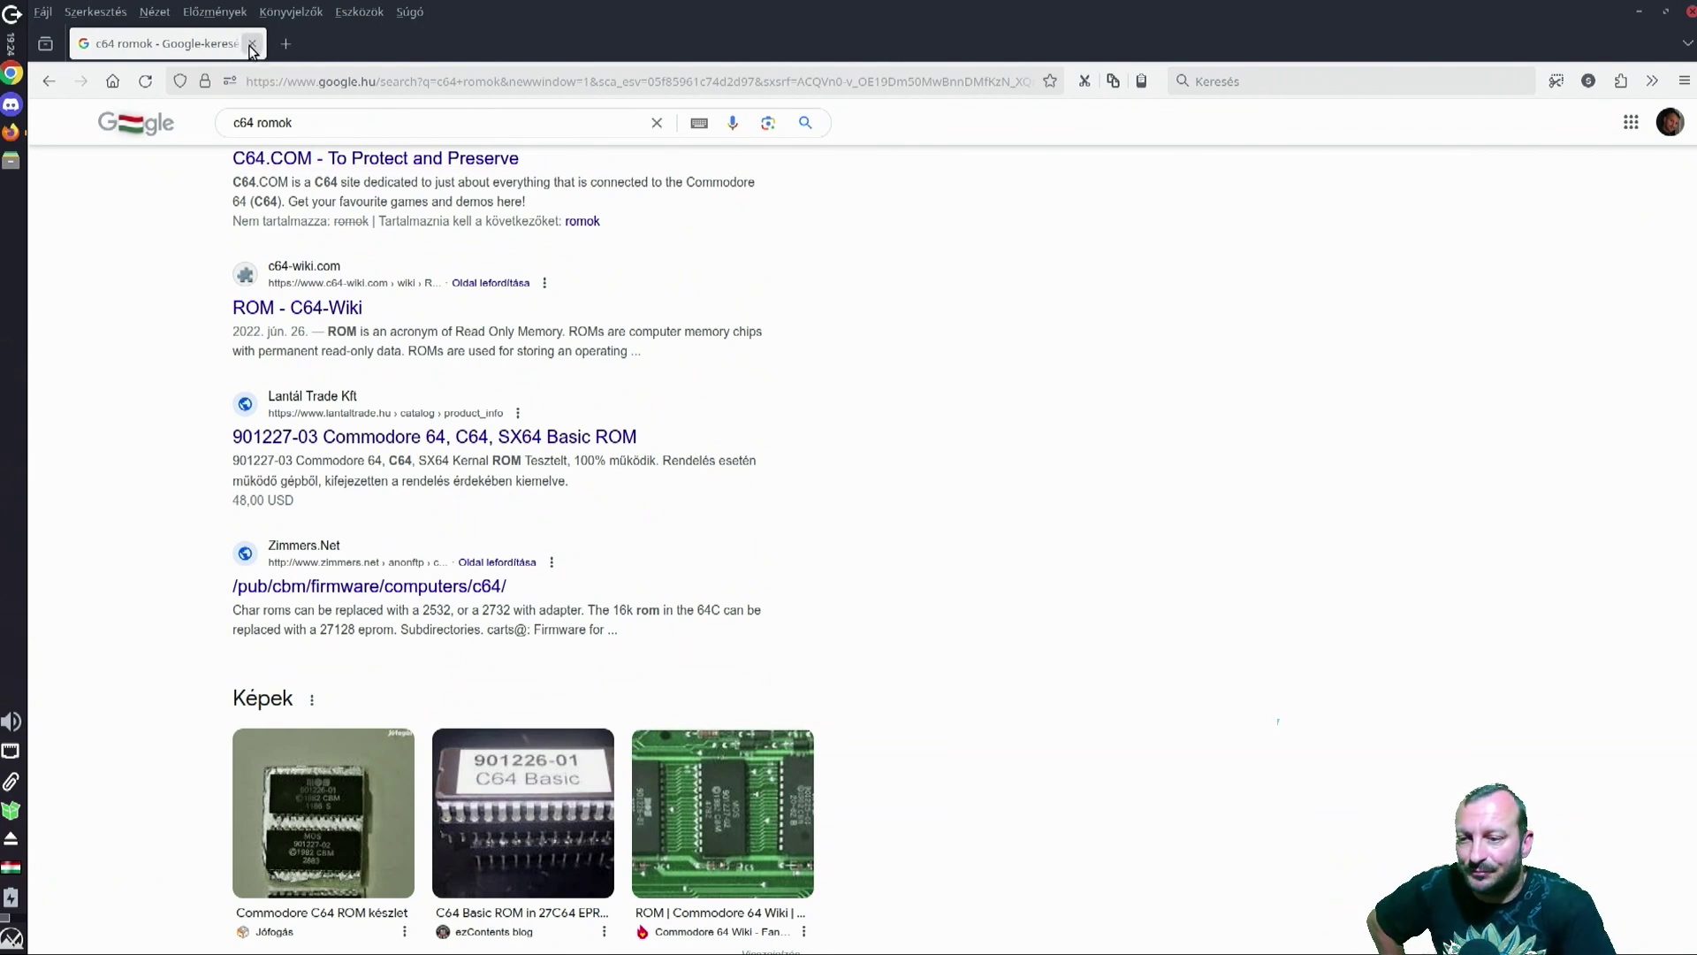
{"action": "left_click", "coordinate": [11, 937]}
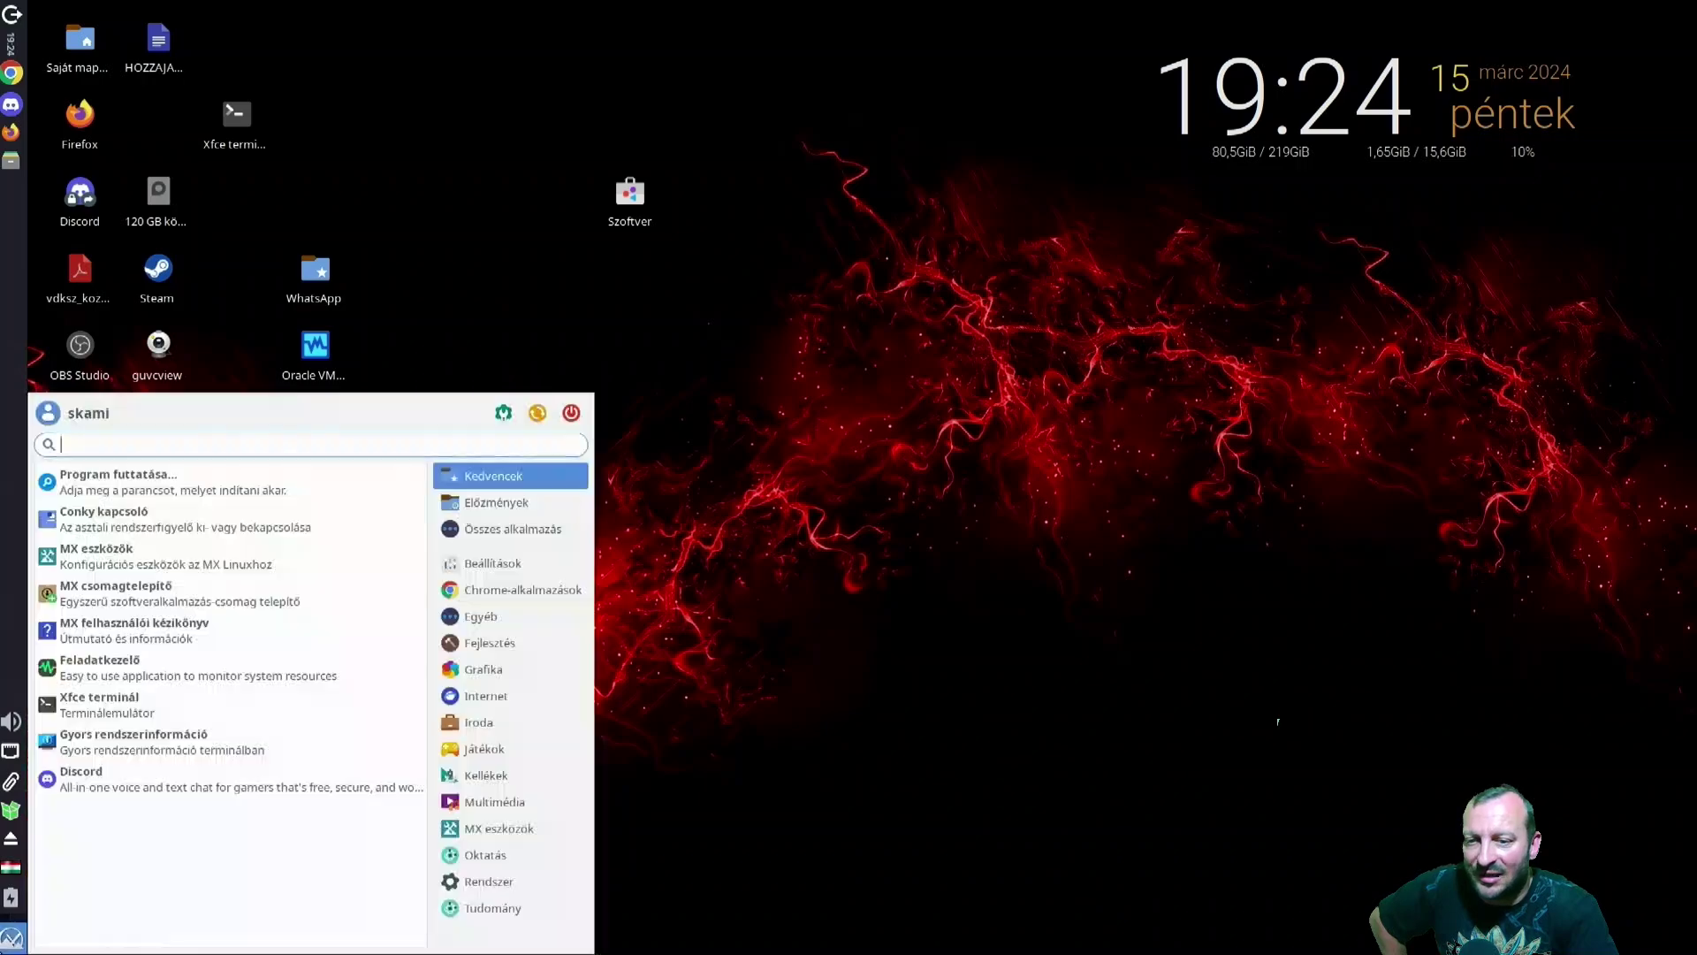
{"action": "left_click", "coordinate": [519, 751]}
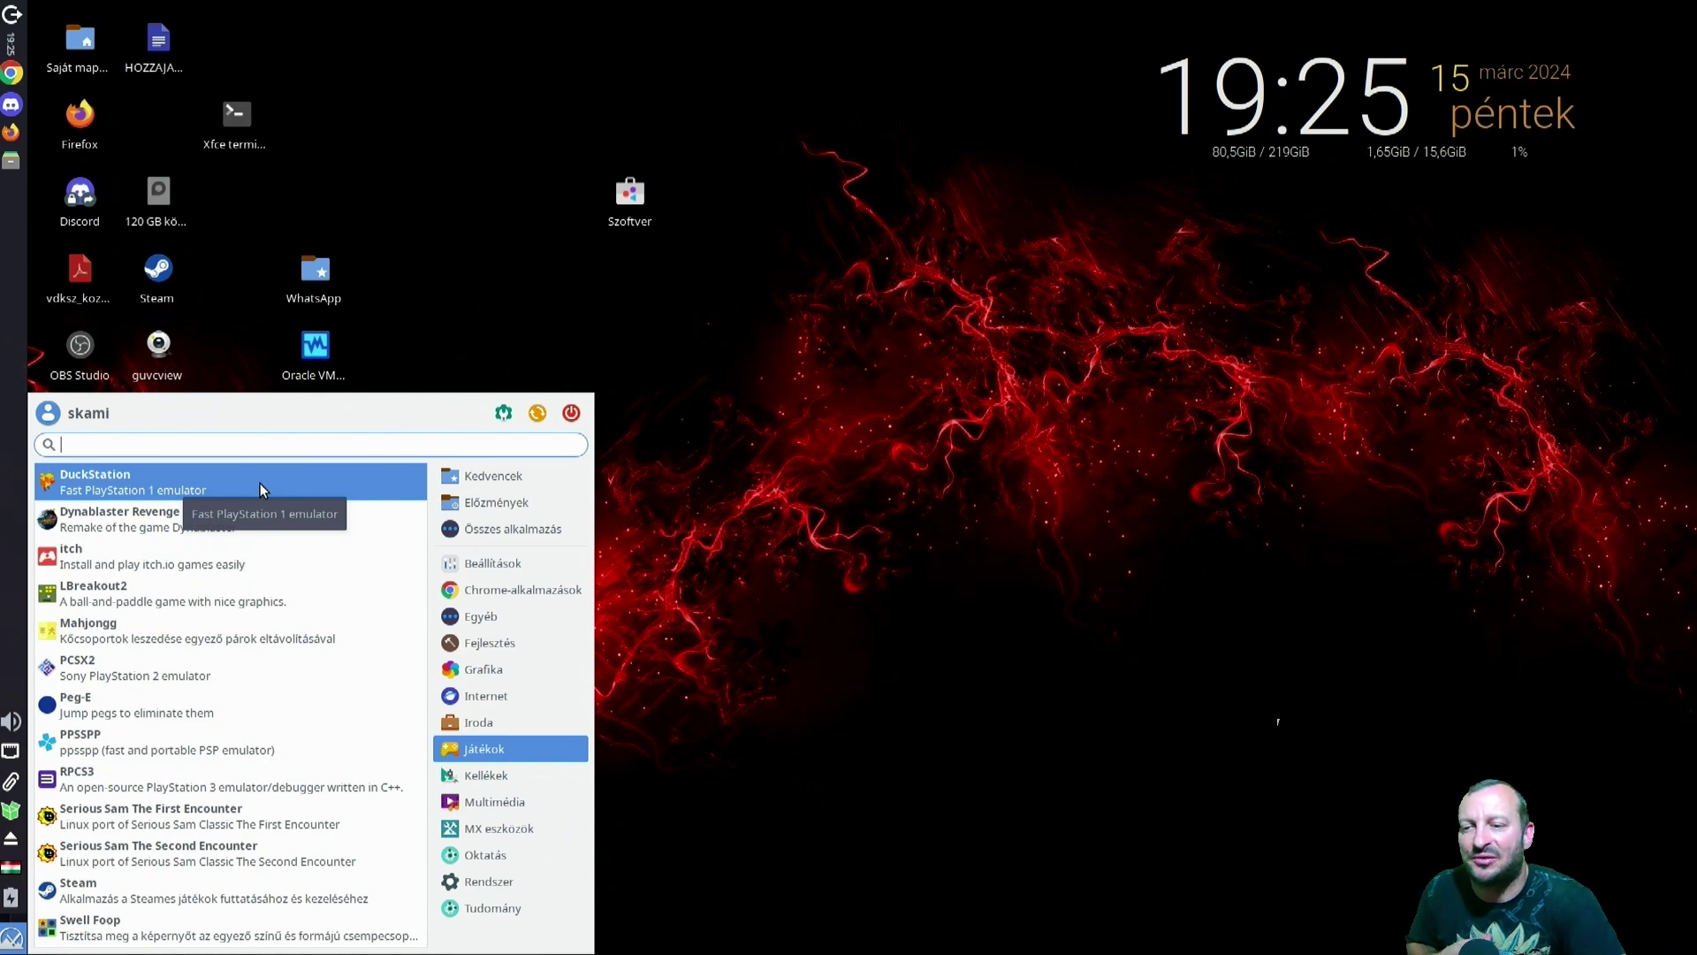
Step: Launch the PCSX2 emulator to view its game library, and close it
{"action": "left_click", "coordinate": [158, 673]}
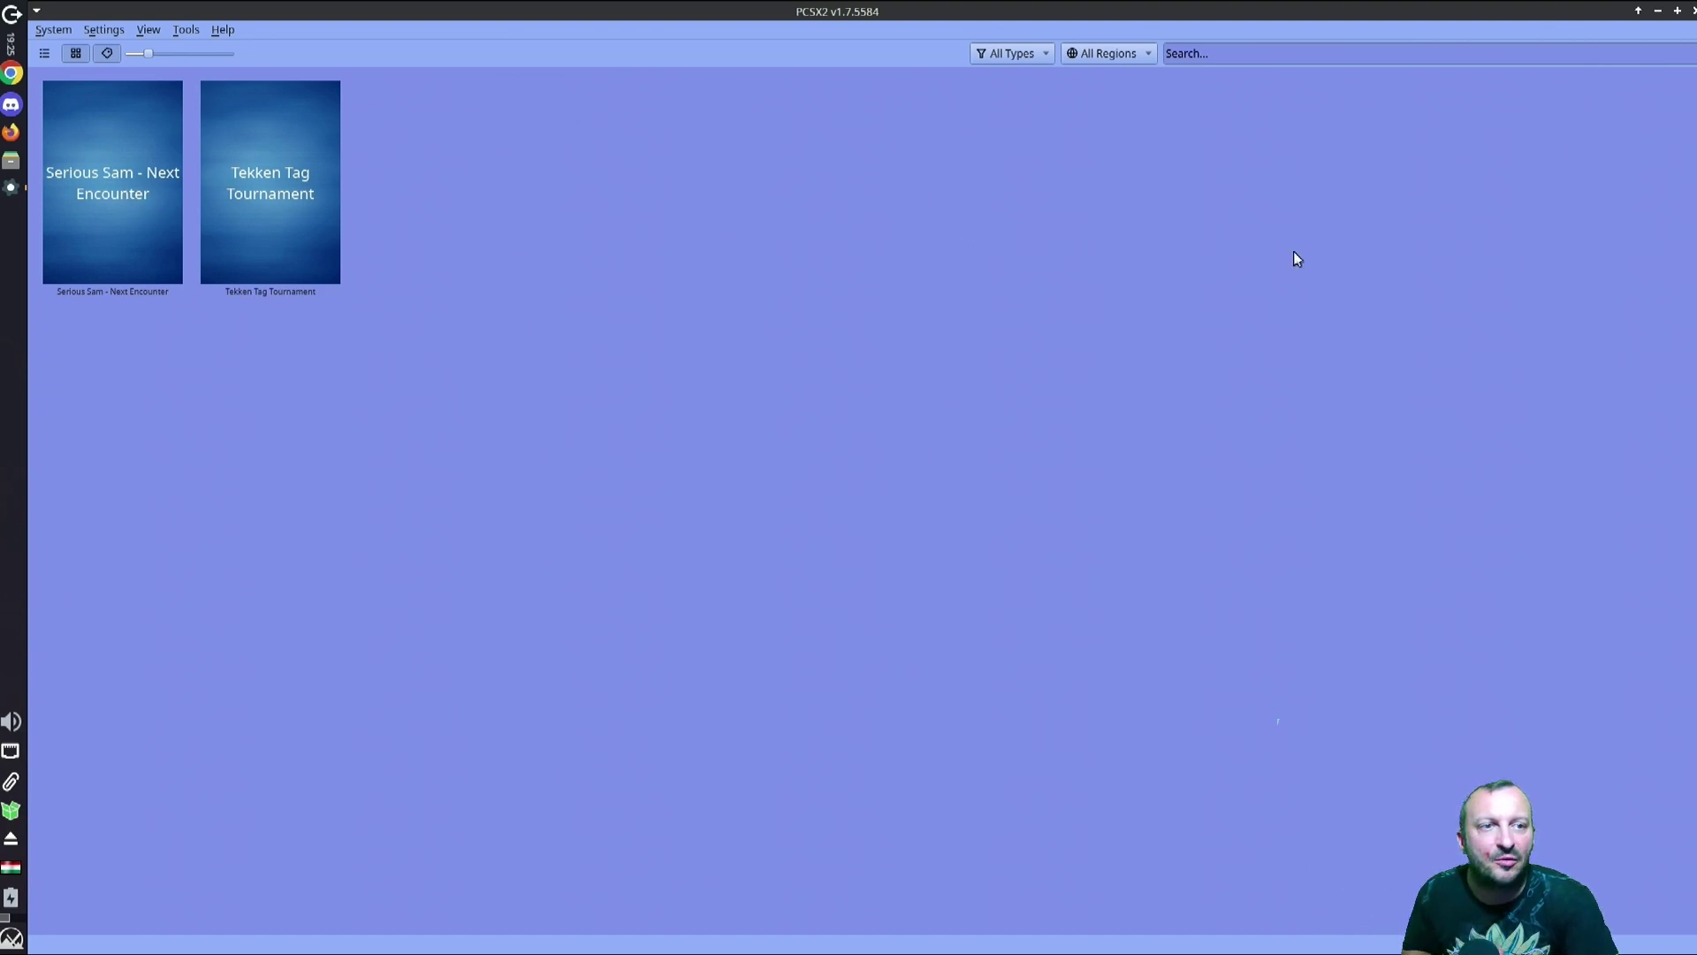
{"action": "left_click", "coordinate": [1694, 10]}
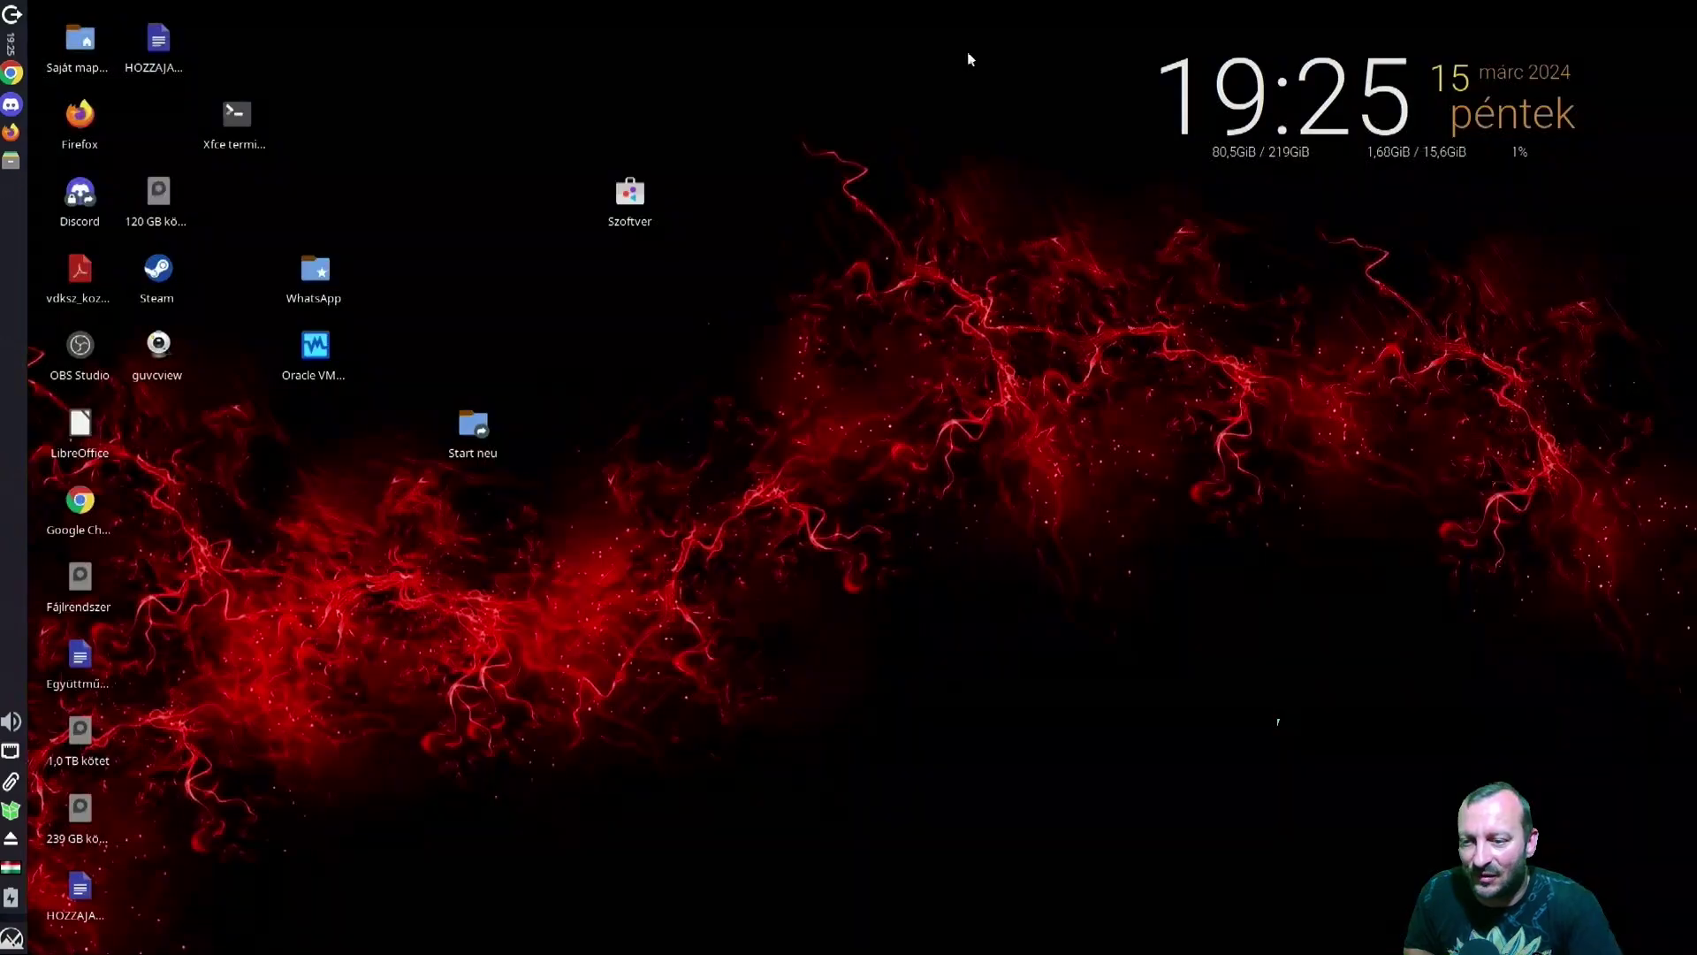
Step: Launch VICE (C64) from the Játékok category and maximize its window
{"action": "left_click", "coordinate": [11, 937]}
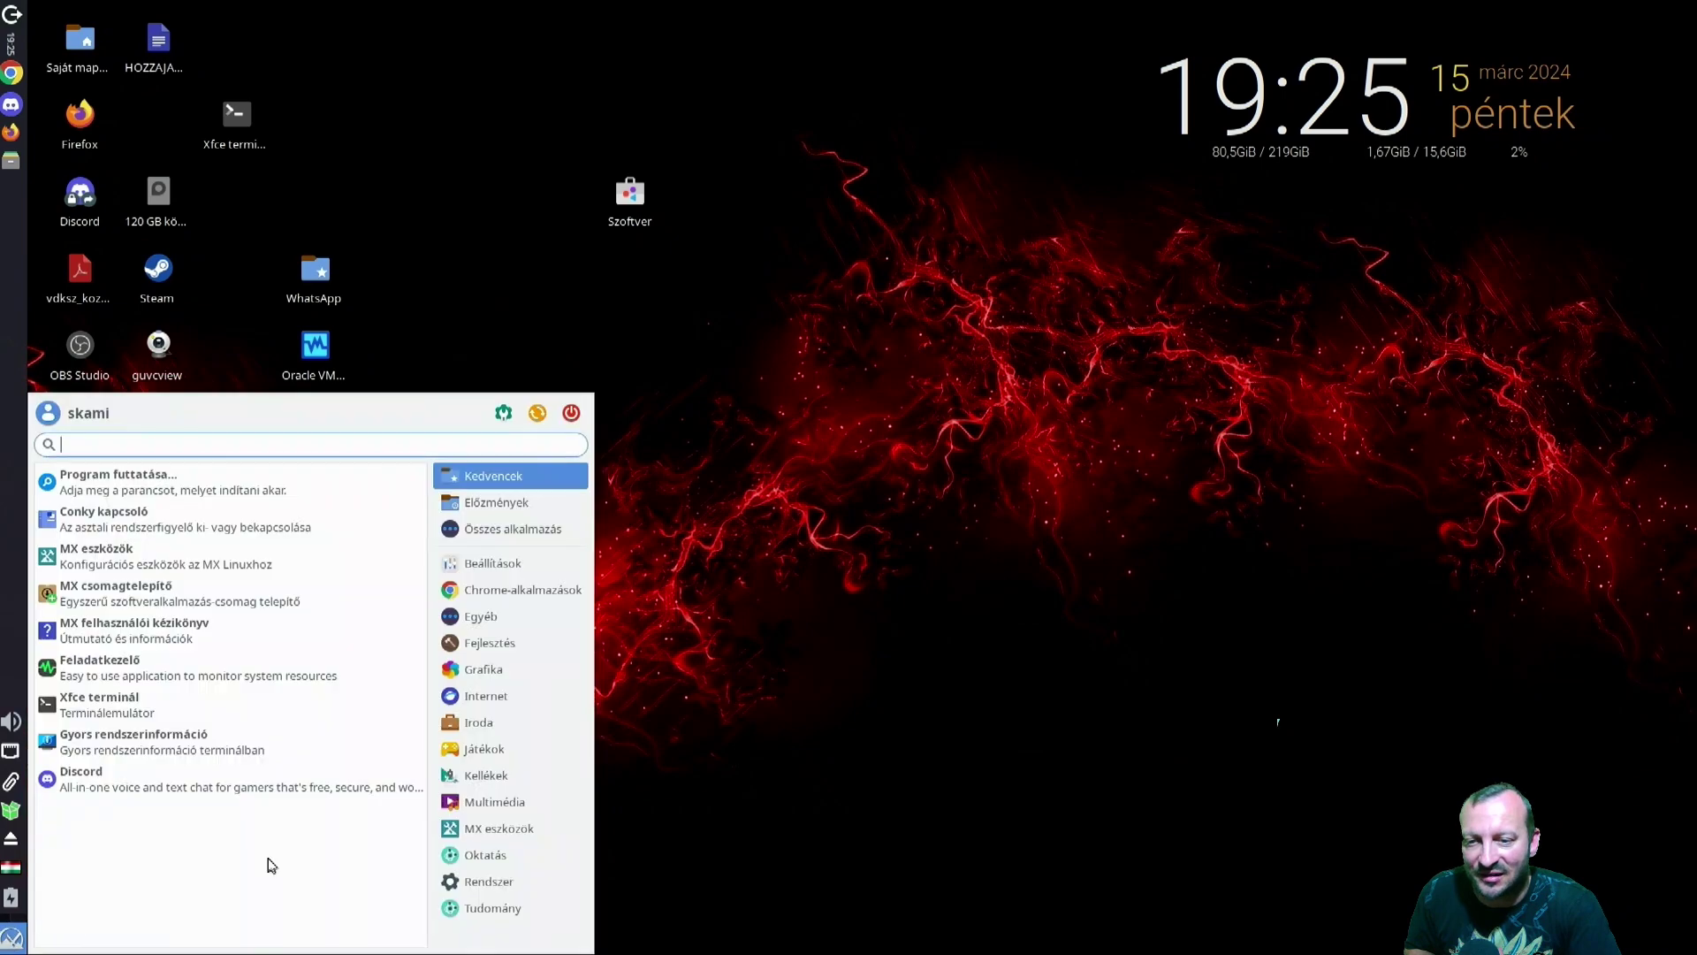
{"action": "mouse_move", "coordinate": [515, 759]}
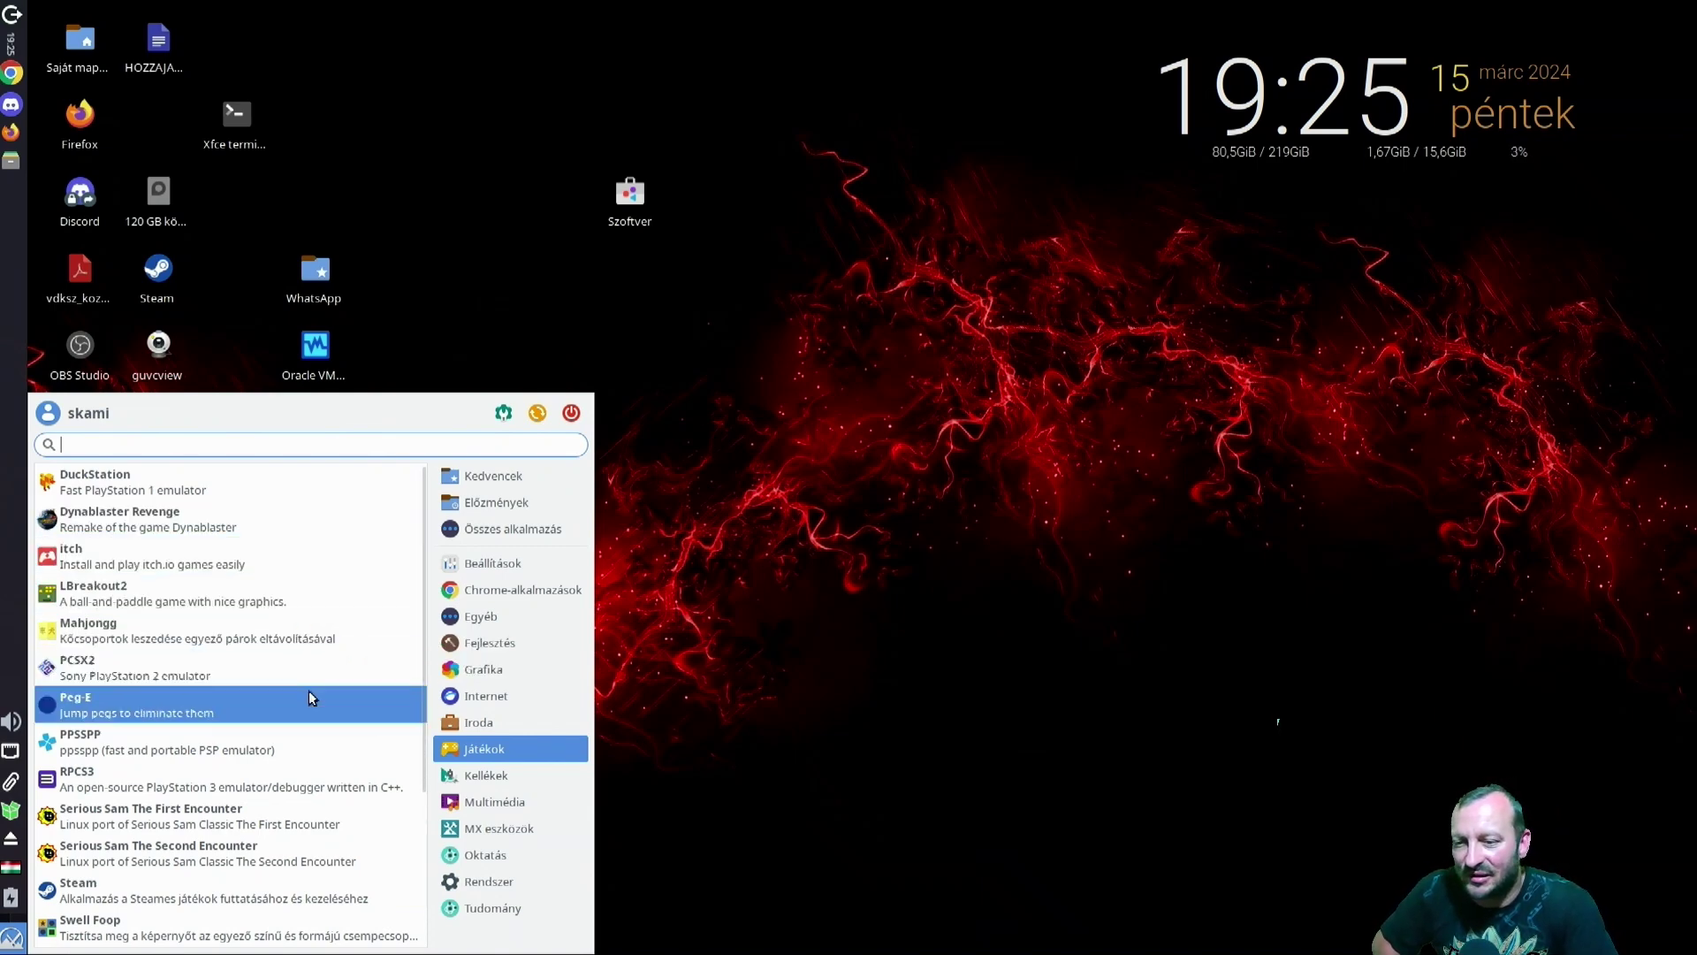
{"action": "scroll", "coordinate": [237, 752], "scroll_direction": "down", "scroll_amount": 4}
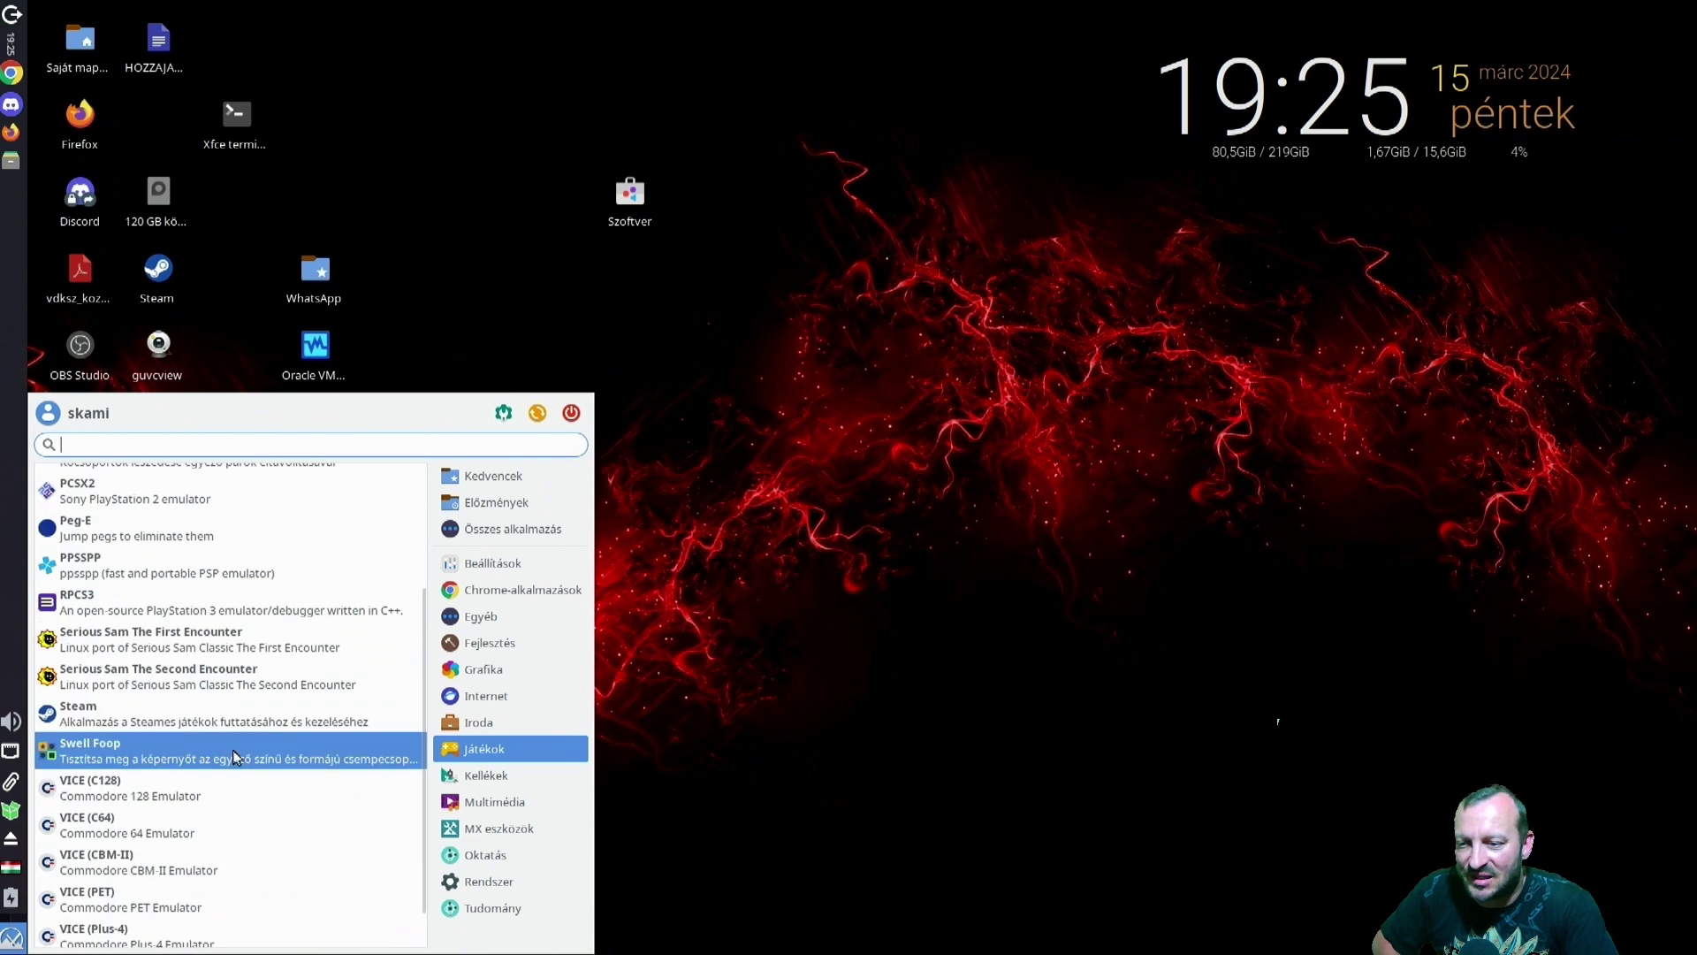
{"action": "left_click", "coordinate": [218, 837]}
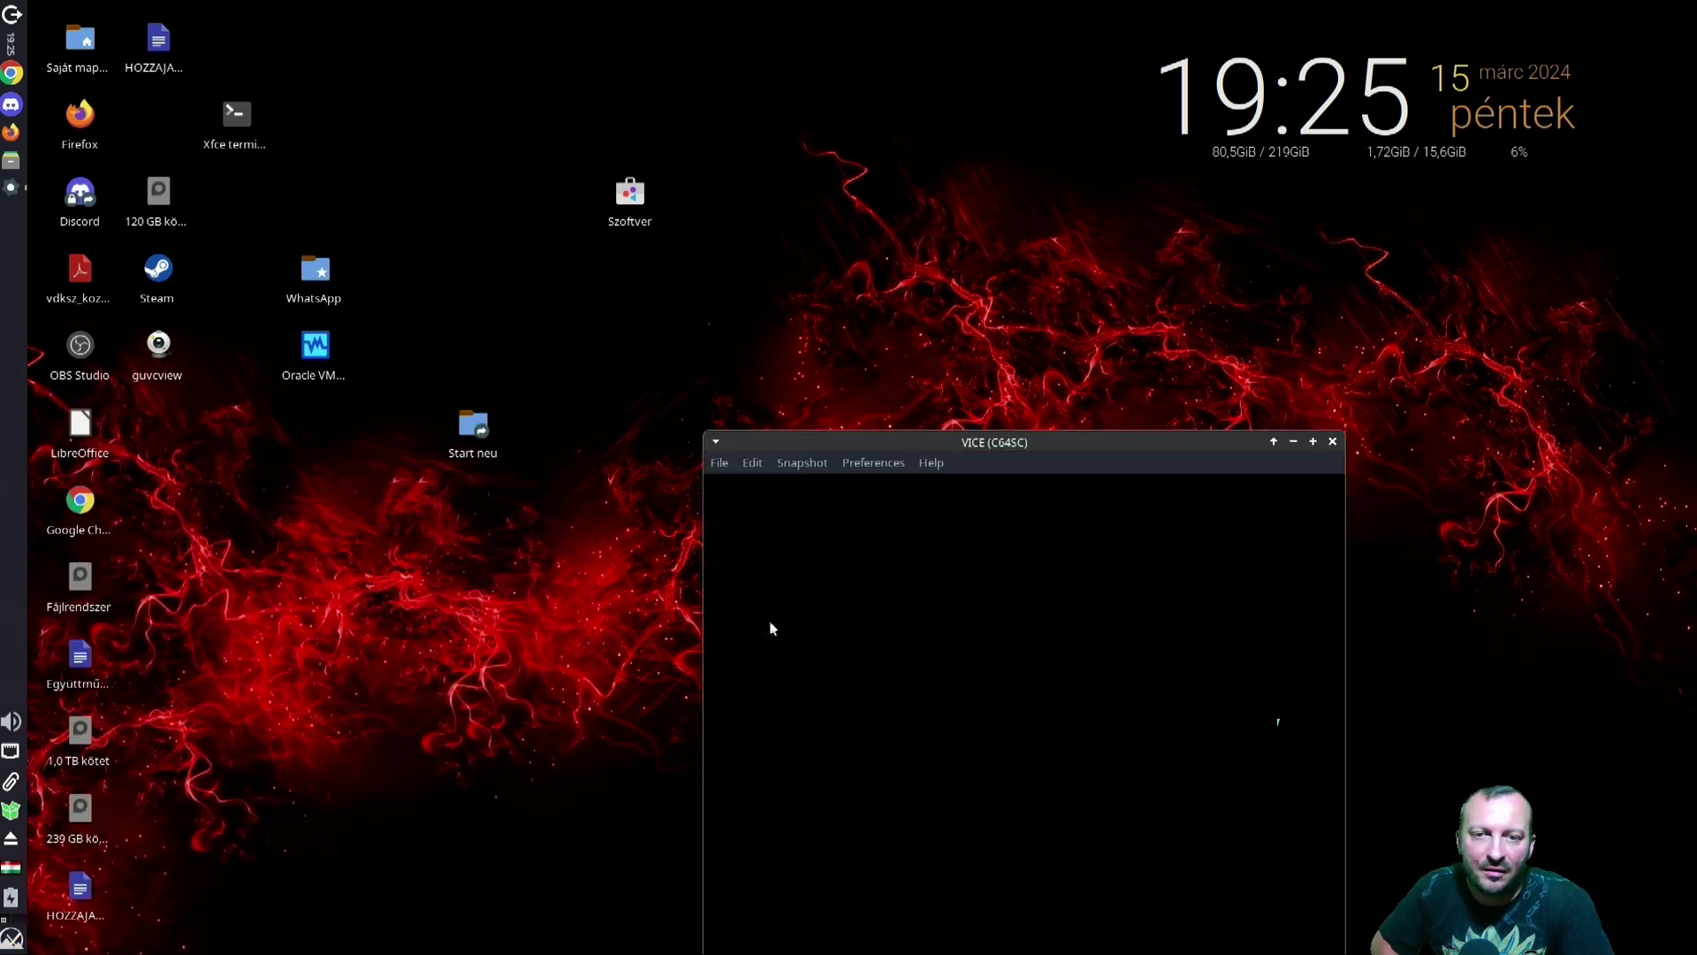
{"action": "left_click_drag", "start_coordinate": [1110, 434], "coordinate": [959, 197]}
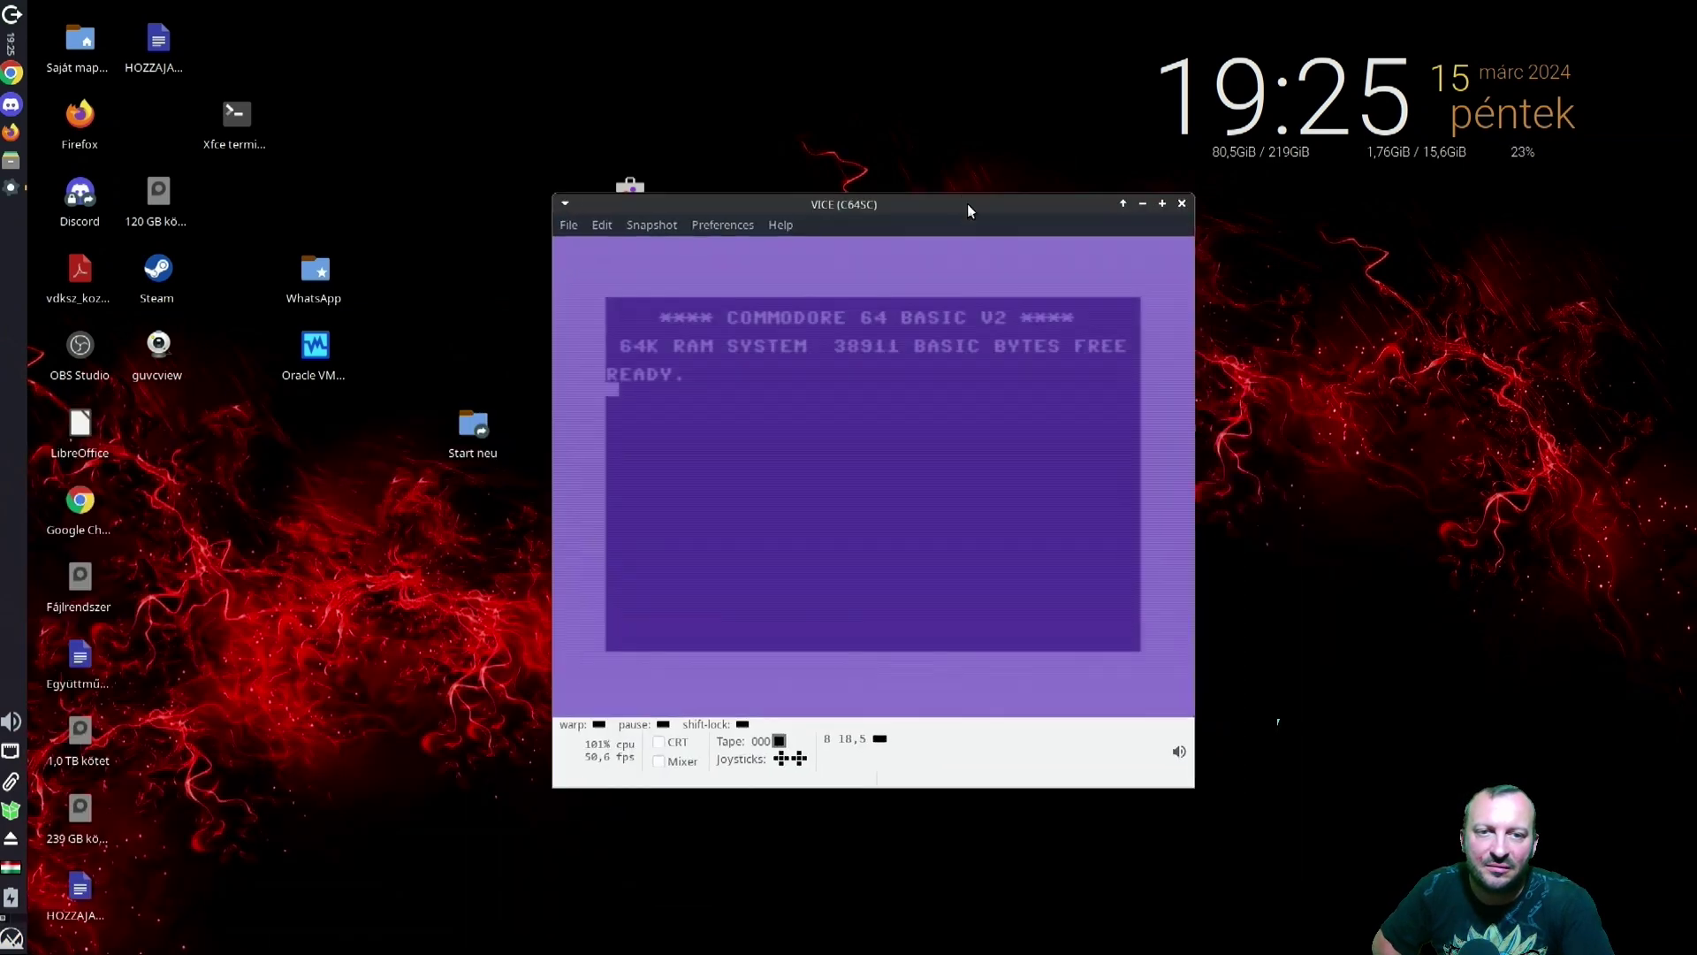
{"action": "left_click", "coordinate": [1161, 203]}
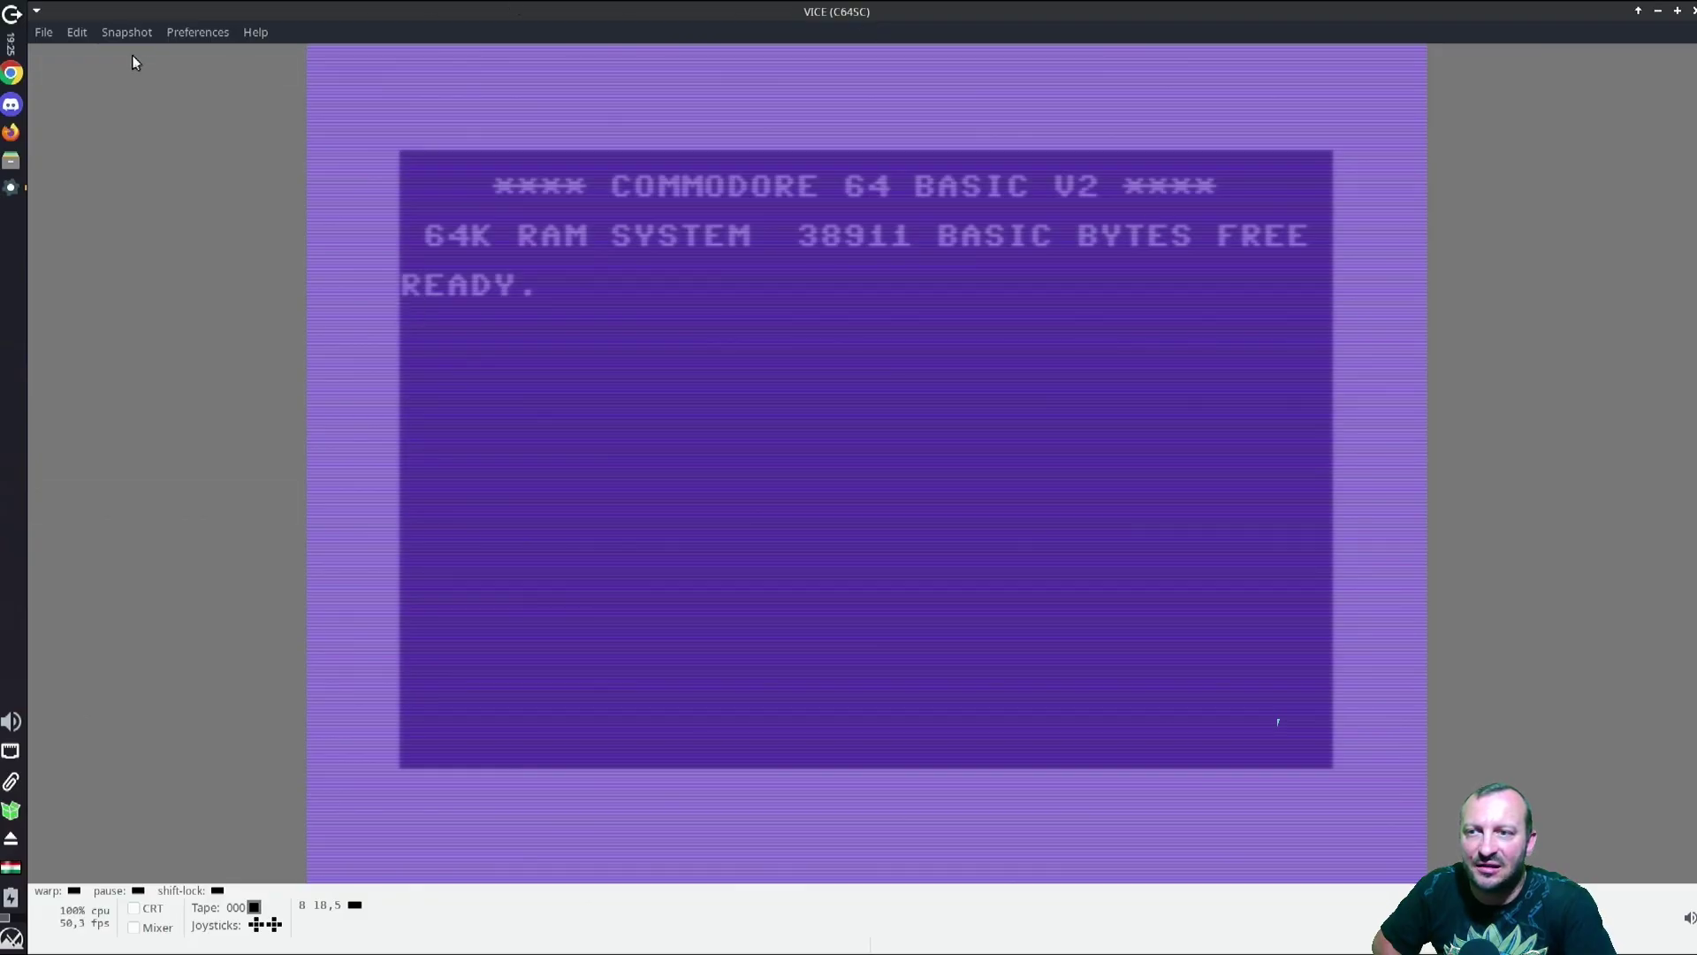
Step: Examine VICE's commands for attaching disk images, flip lists, copying and pasting, snapshots and preferences
{"action": "left_click", "coordinate": [78, 32]}
{"action": "left_click", "coordinate": [44, 32]}
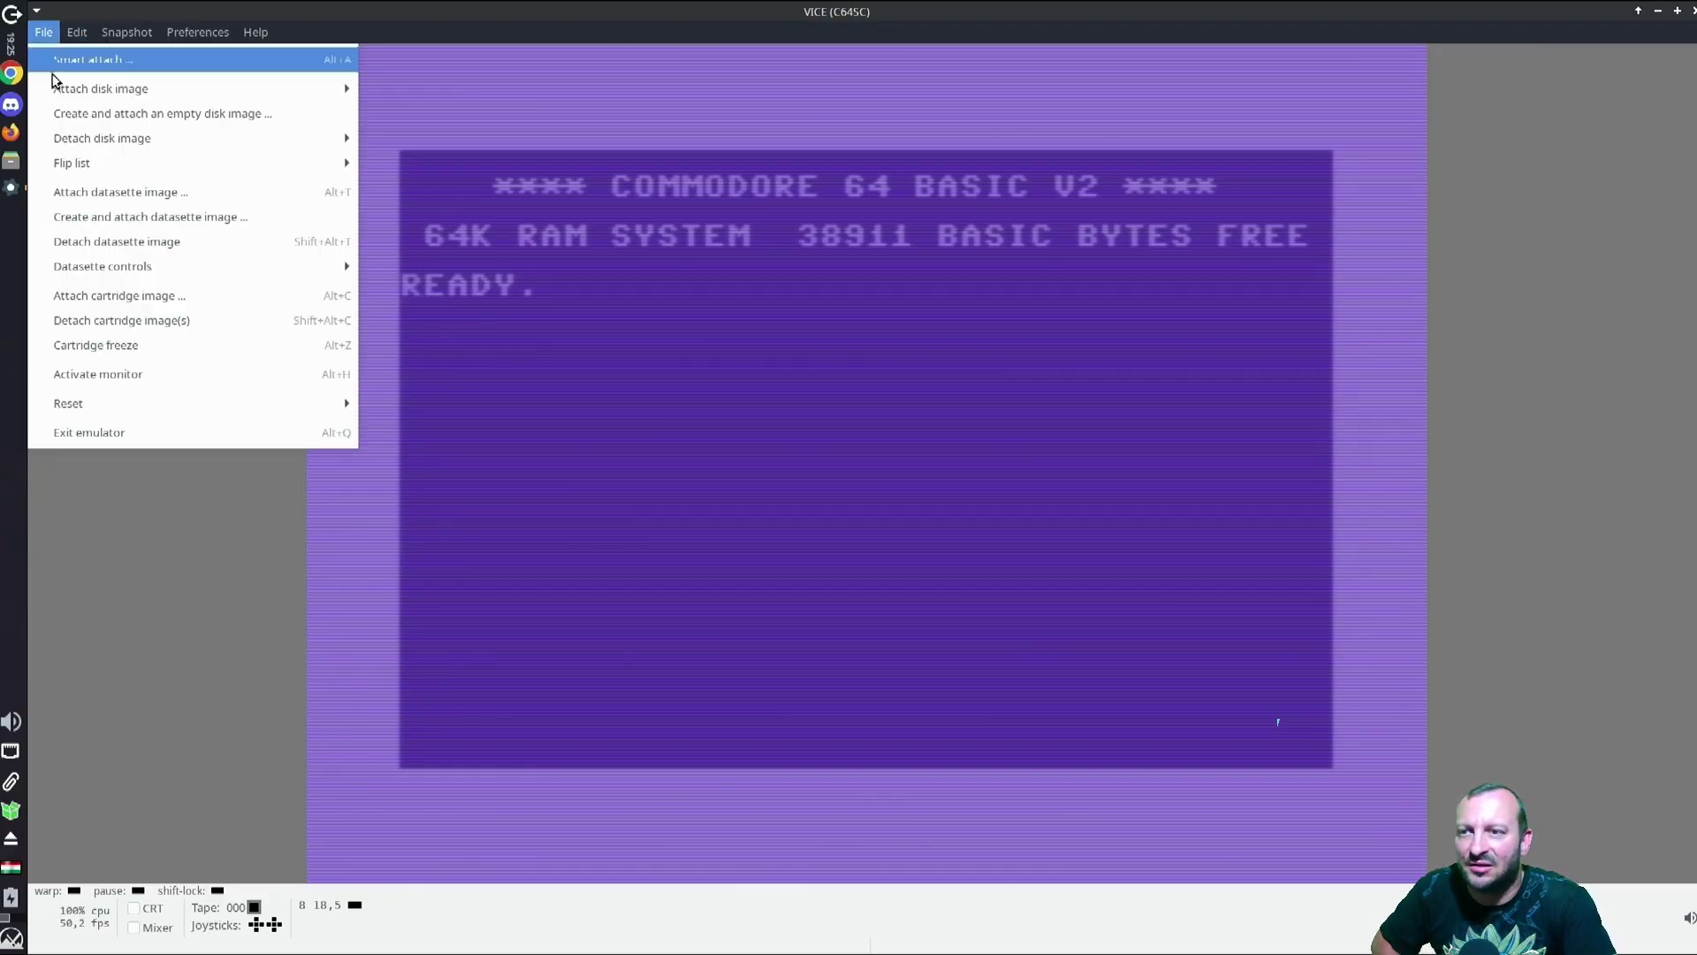
{"action": "mouse_move", "coordinate": [196, 36]}
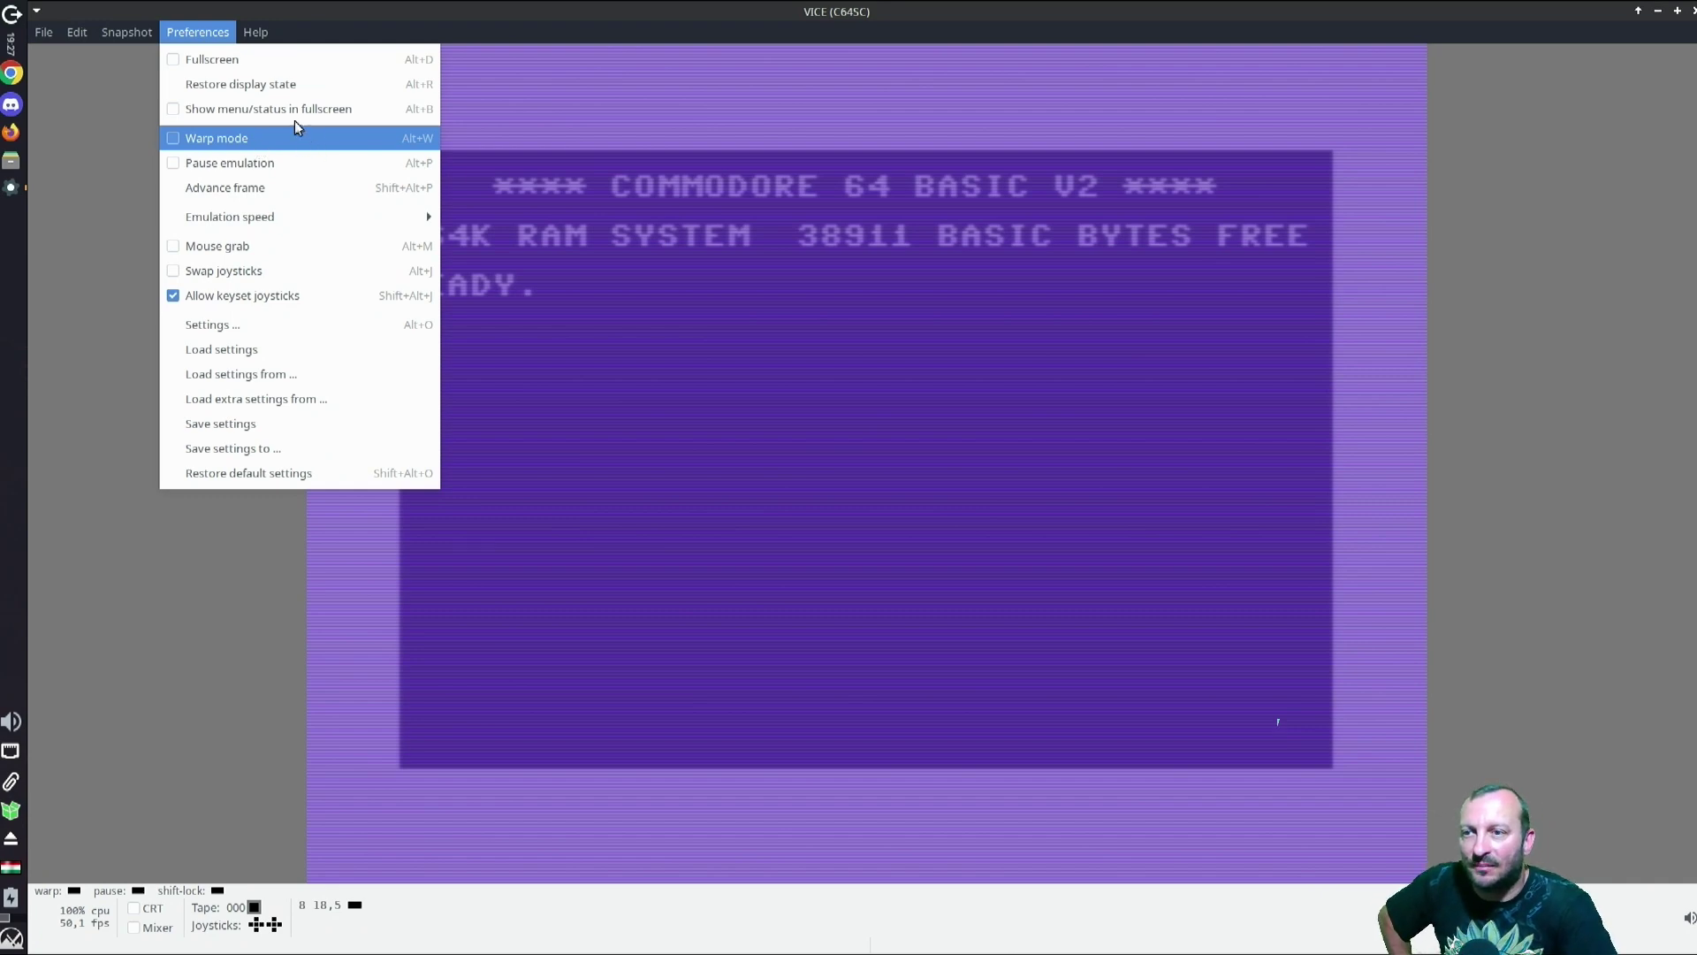
{"action": "mouse_move", "coordinate": [55, 33]}
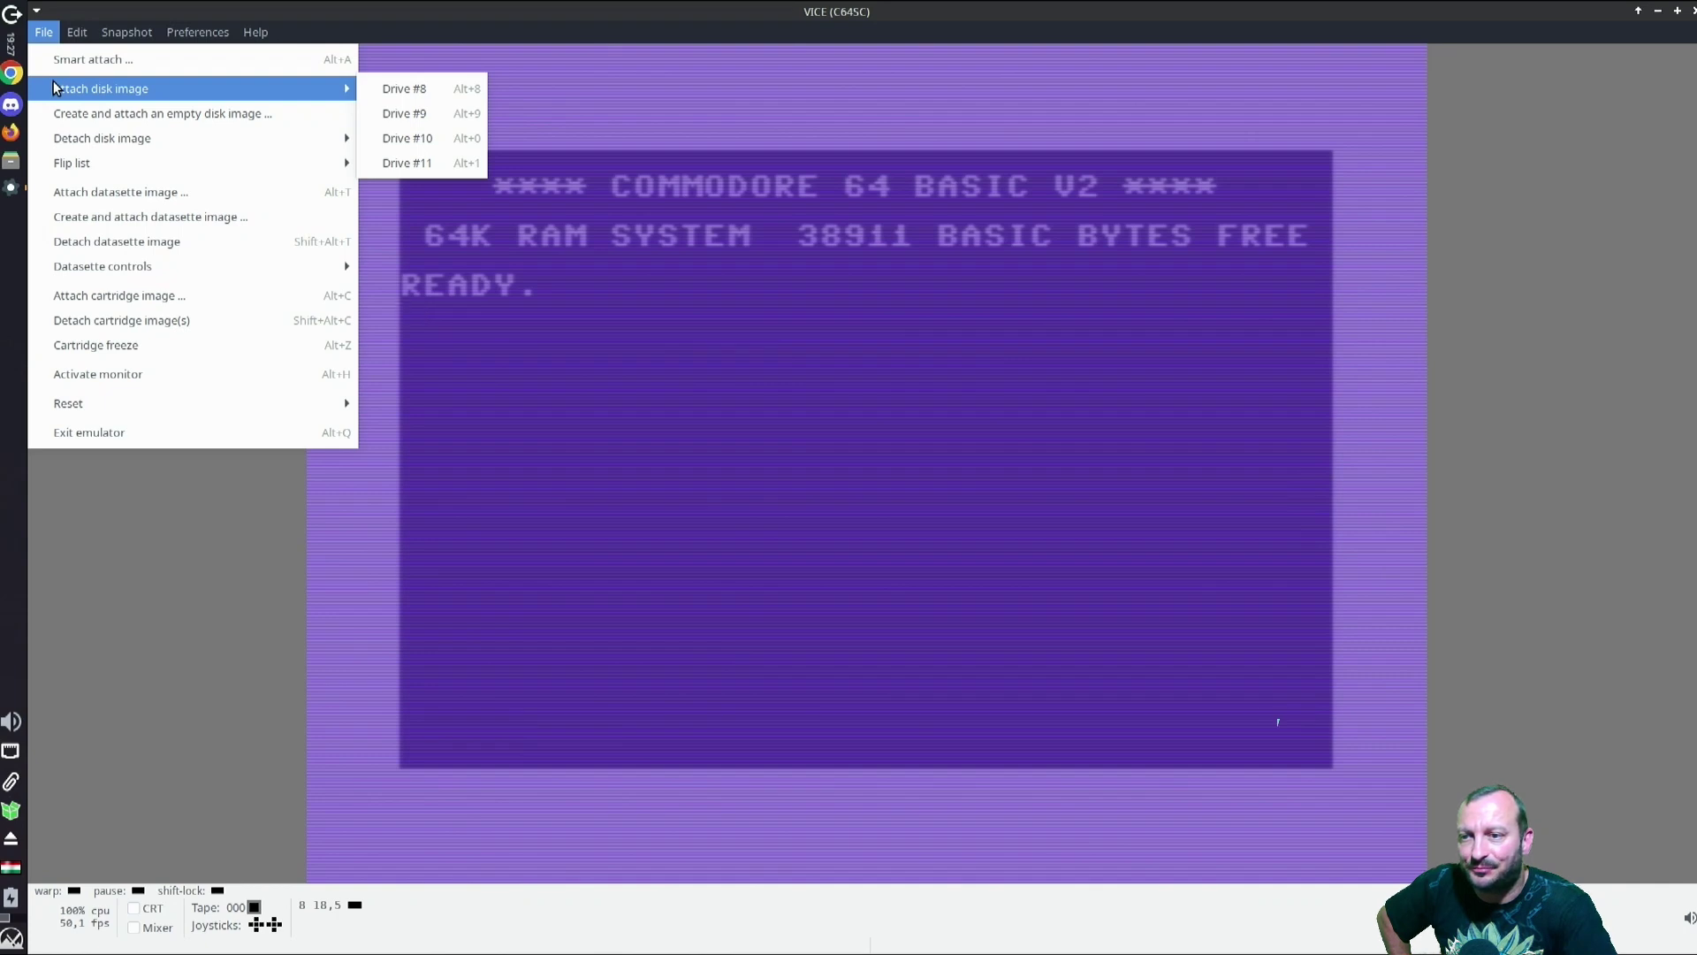
{"action": "mouse_move", "coordinate": [193, 268]}
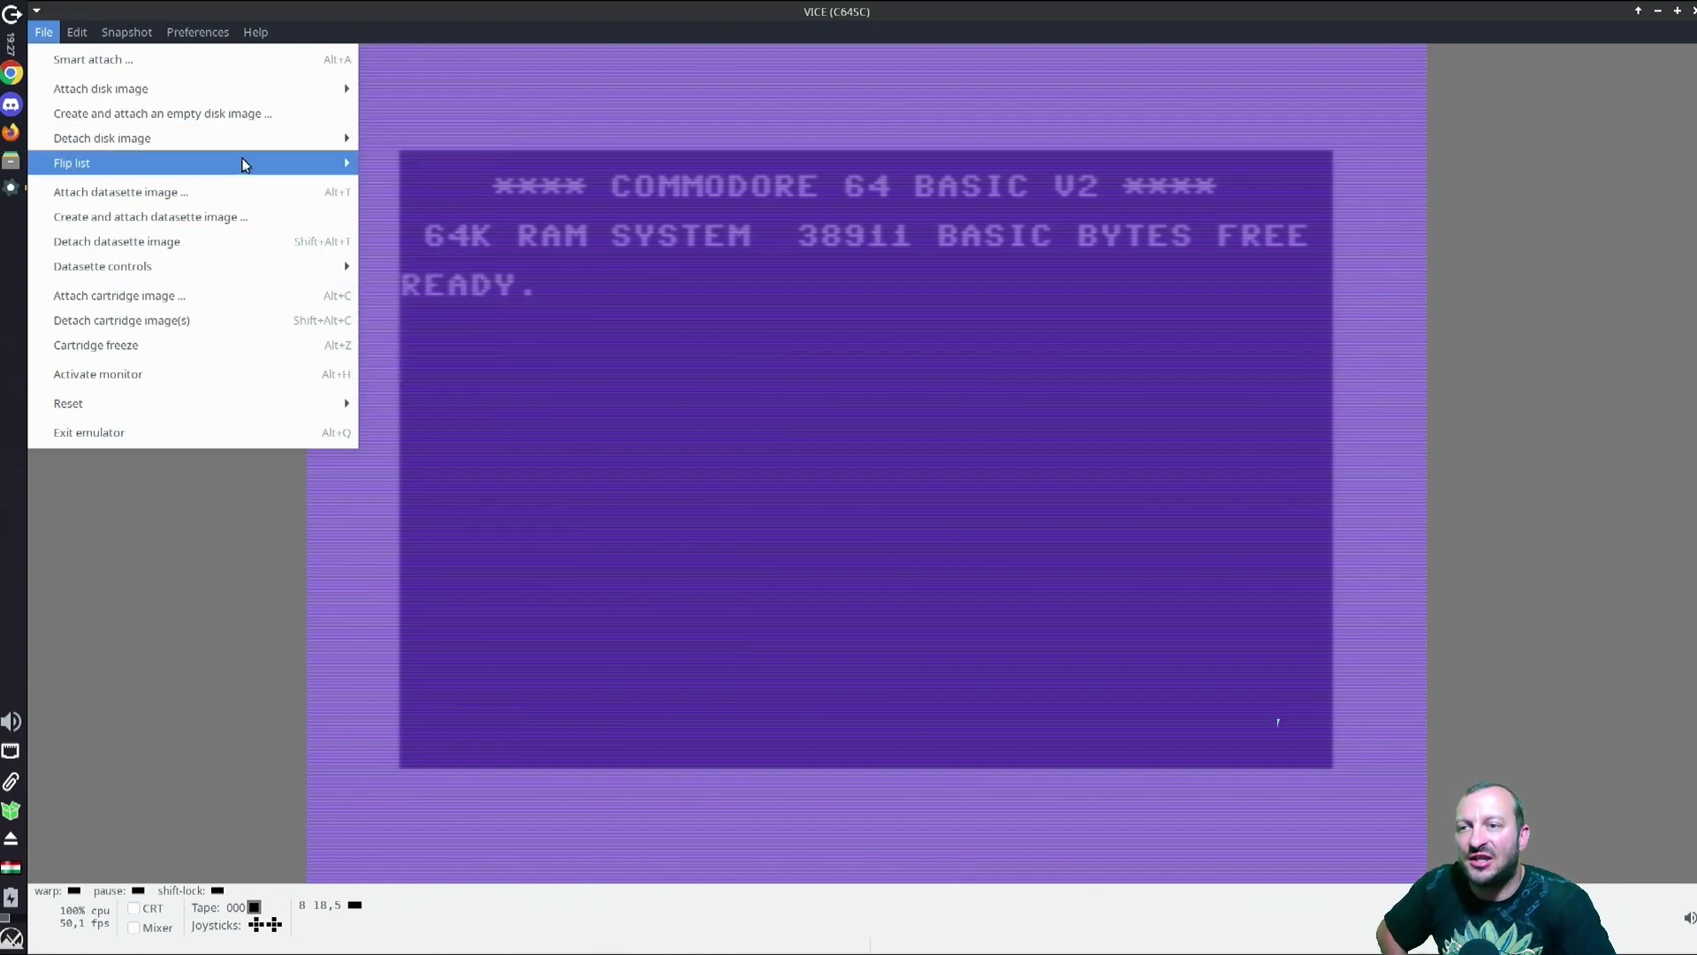
{"action": "mouse_move", "coordinate": [237, 164]}
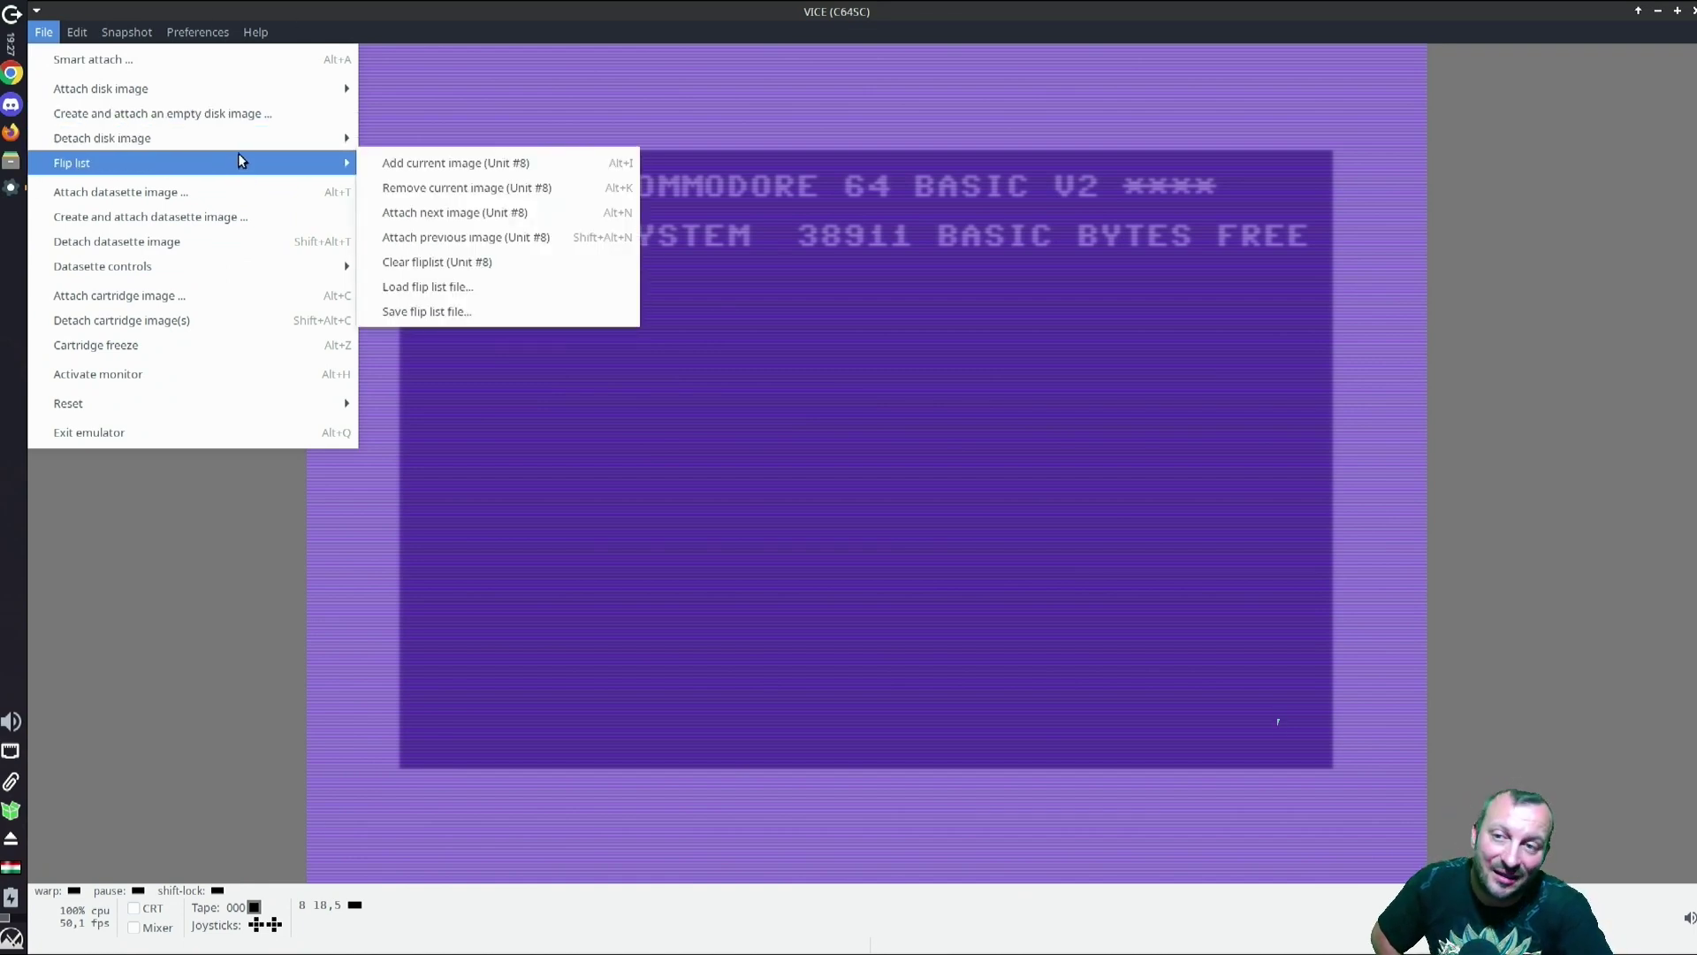
{"action": "mouse_move", "coordinate": [277, 94]}
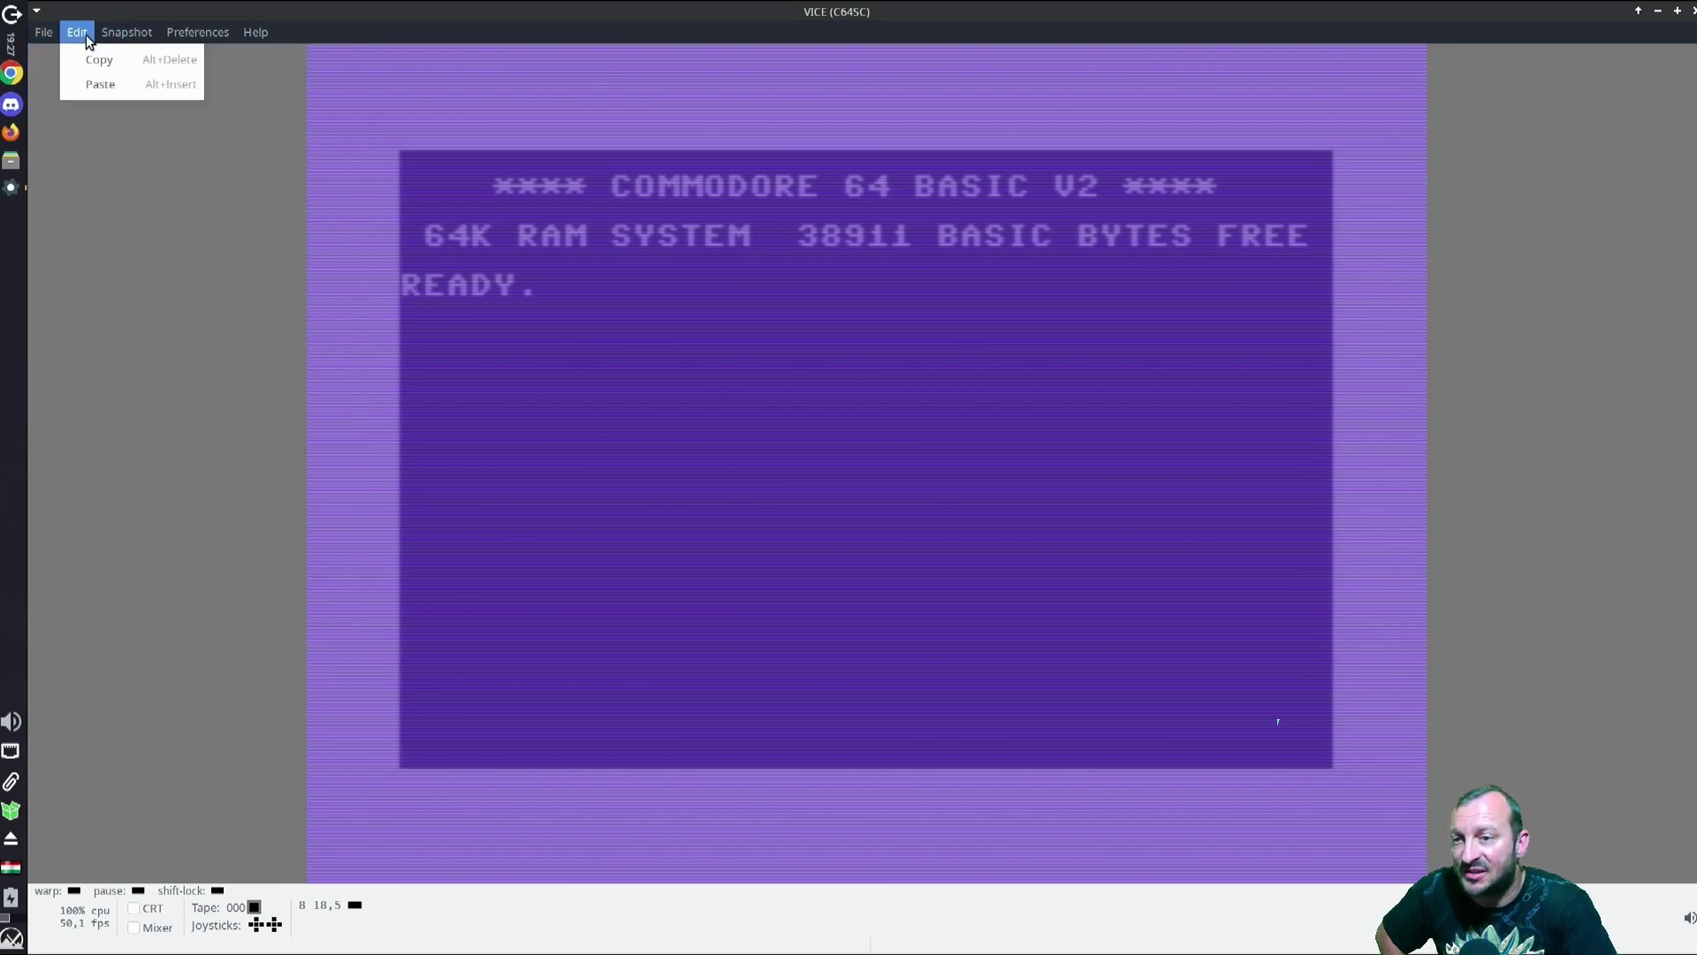
{"action": "mouse_move", "coordinate": [119, 36]}
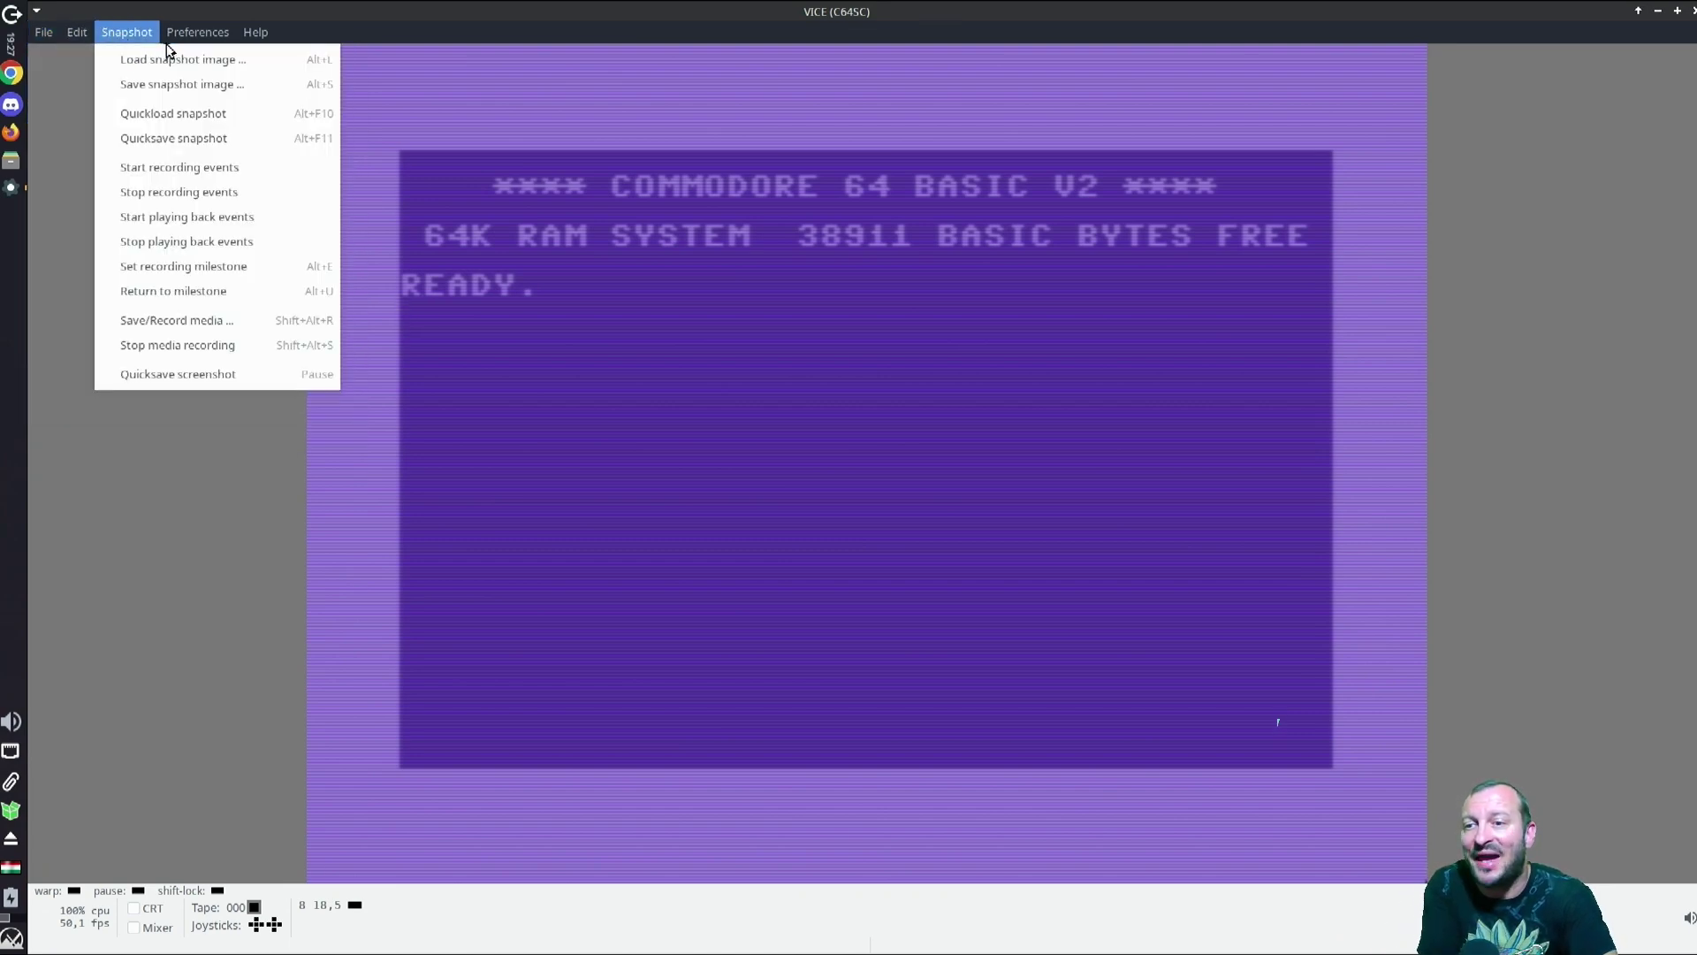
Step: Open the C64 settings in a maximized window, expand the Host and Machine groups, and view the Netplay settings
{"action": "mouse_move", "coordinate": [187, 40]}
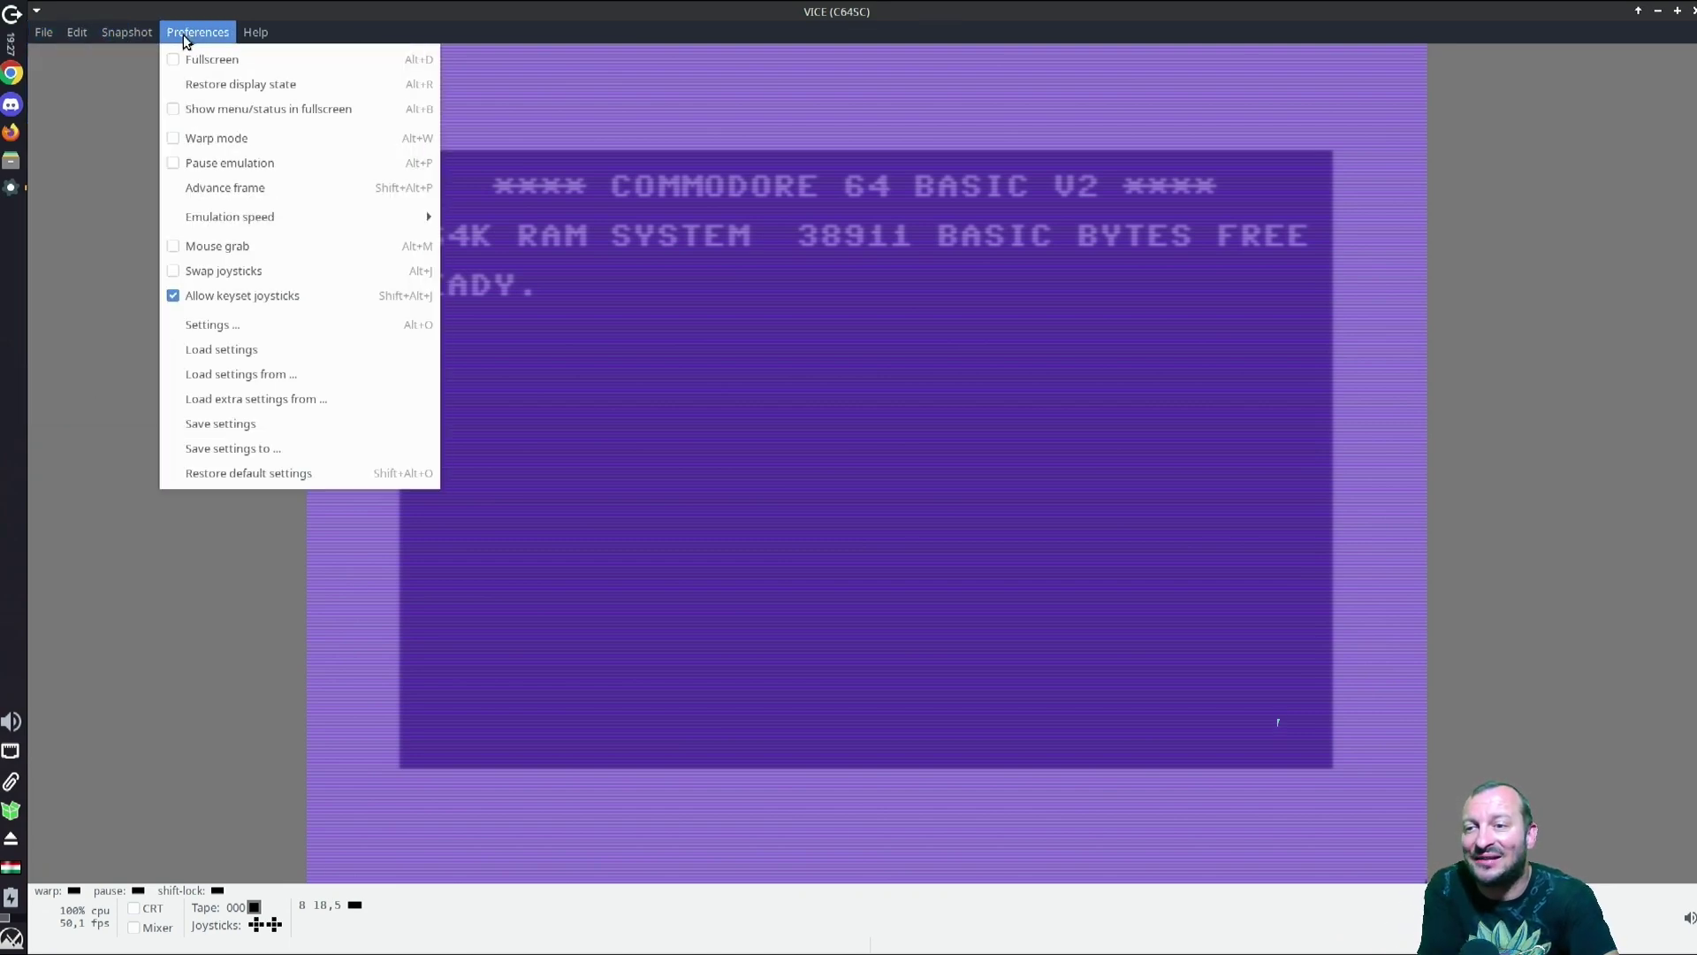
{"action": "left_click", "coordinate": [263, 326]}
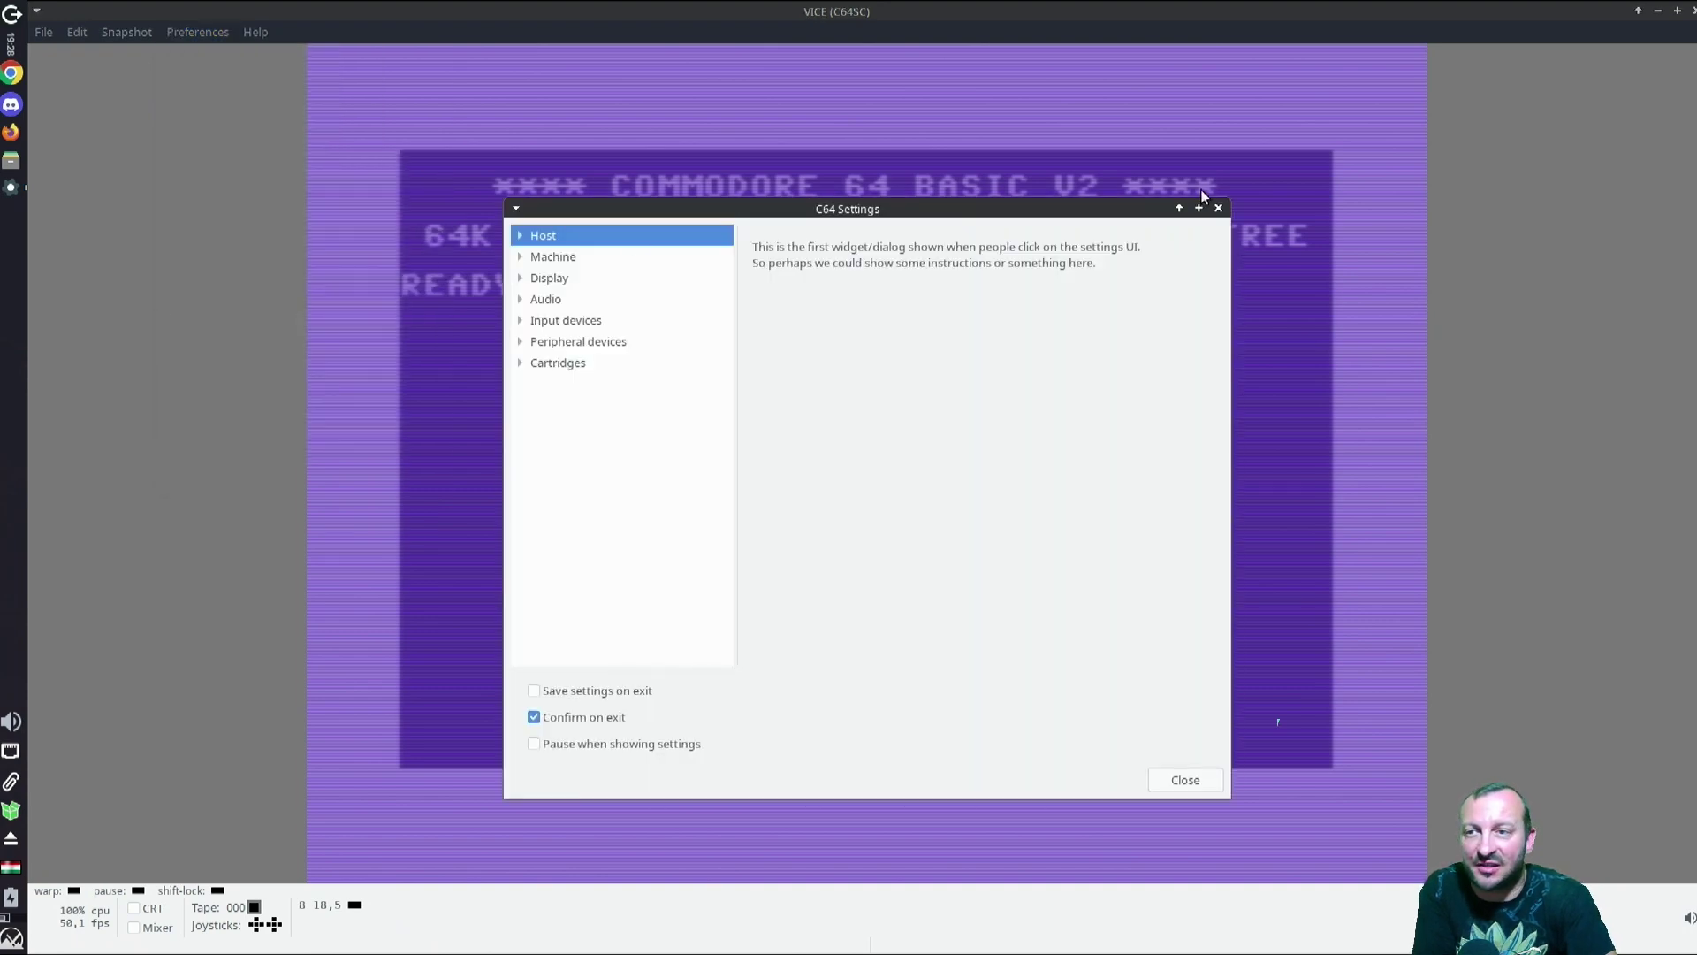
{"action": "left_click", "coordinate": [1201, 208]}
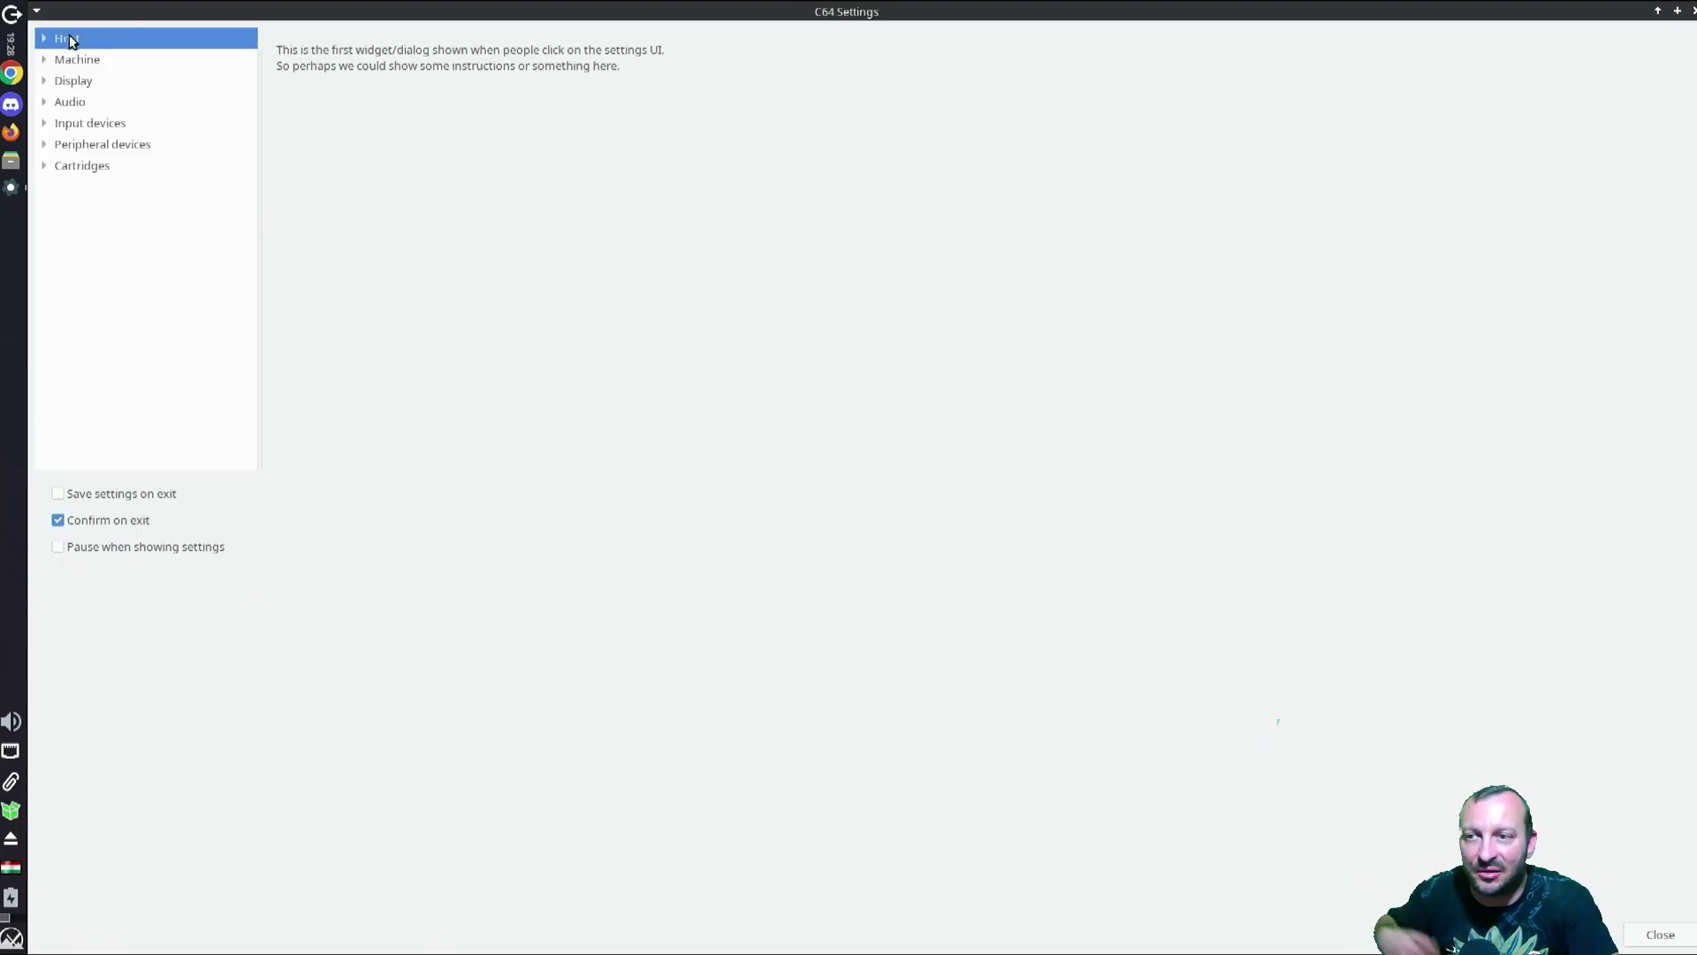
{"action": "left_click", "coordinate": [44, 38]}
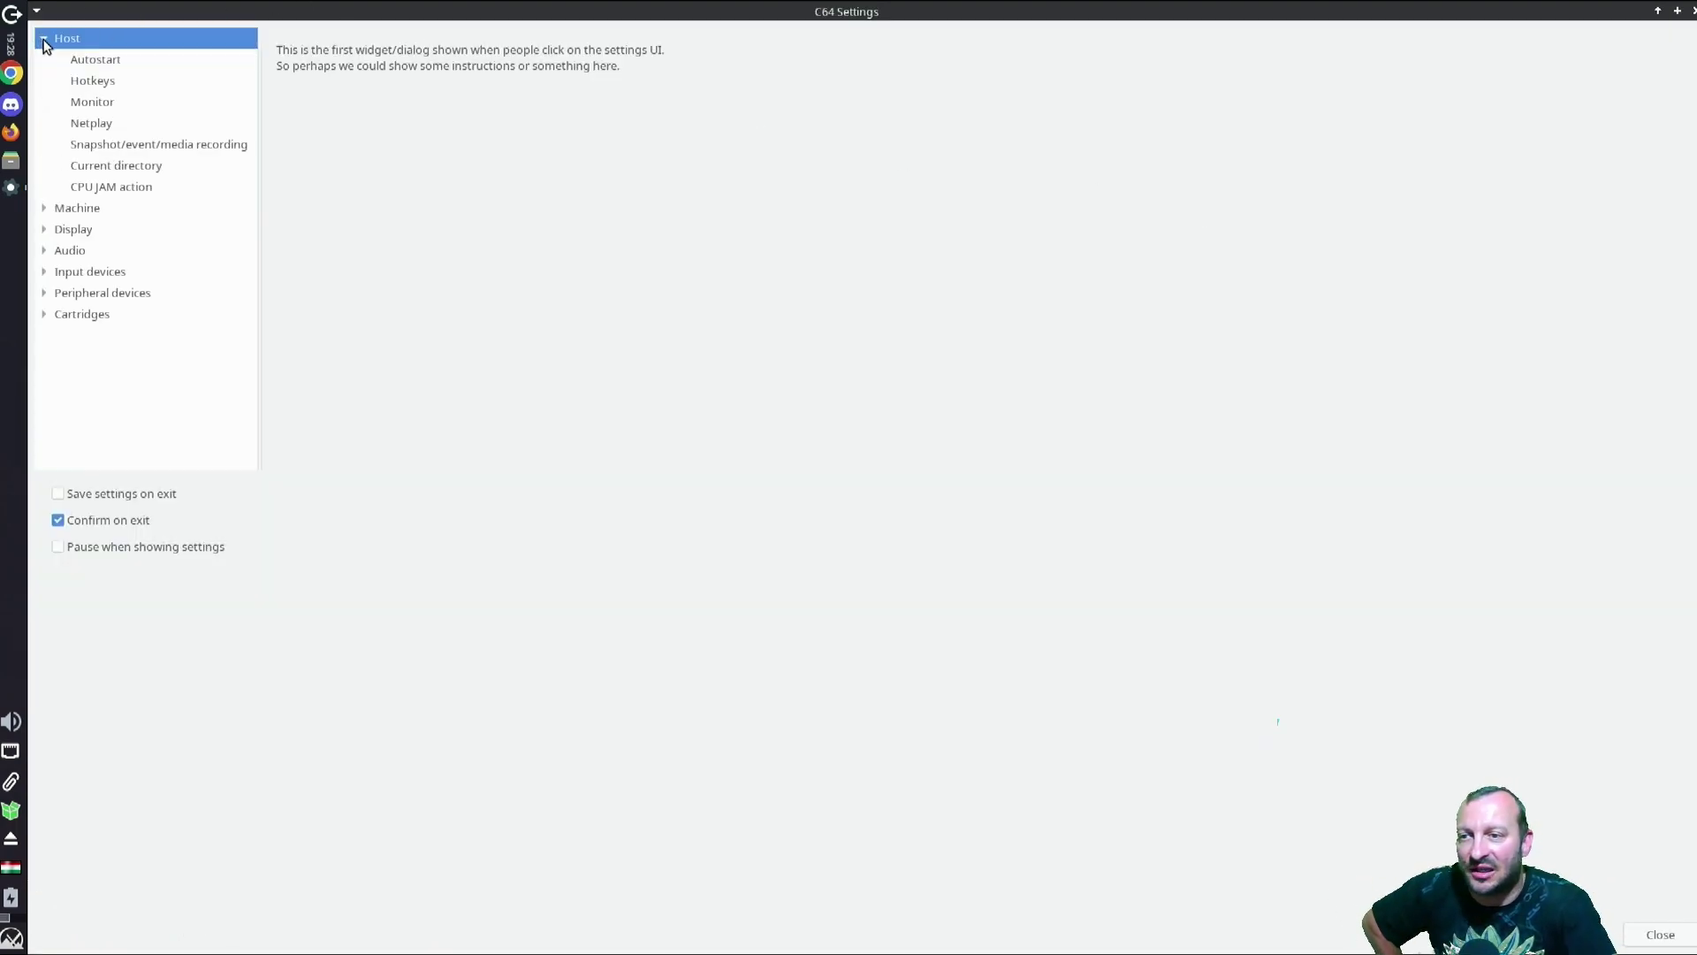
{"action": "left_click", "coordinate": [44, 210]}
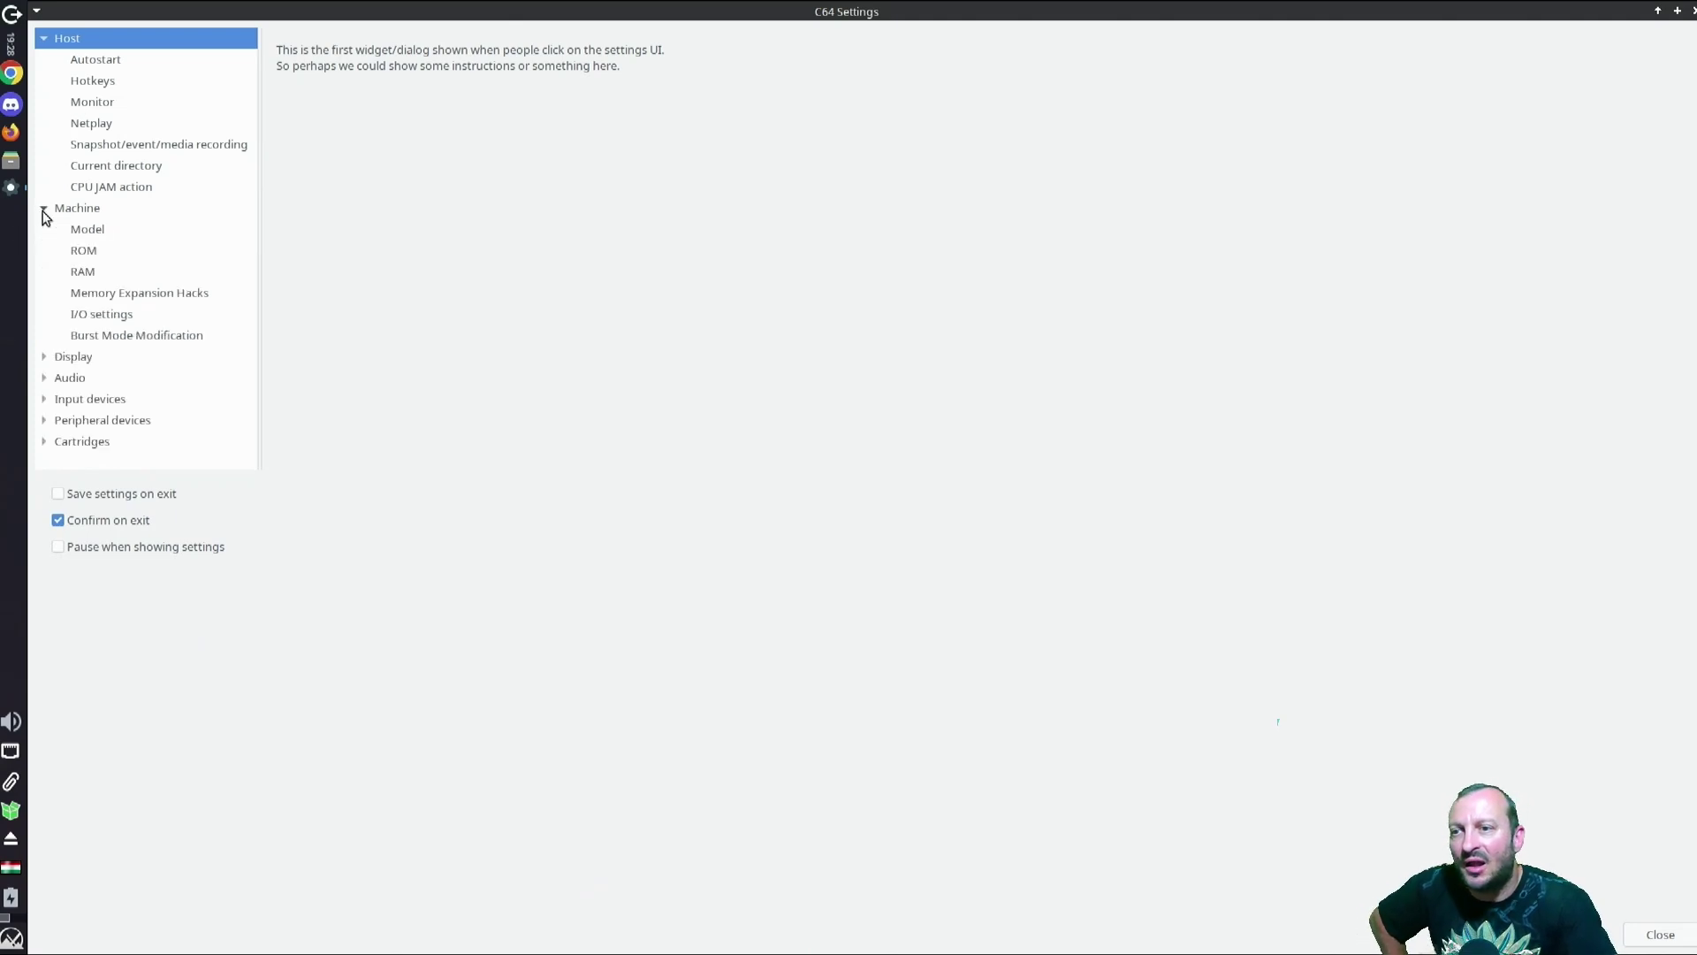
{"action": "left_click", "coordinate": [135, 126]}
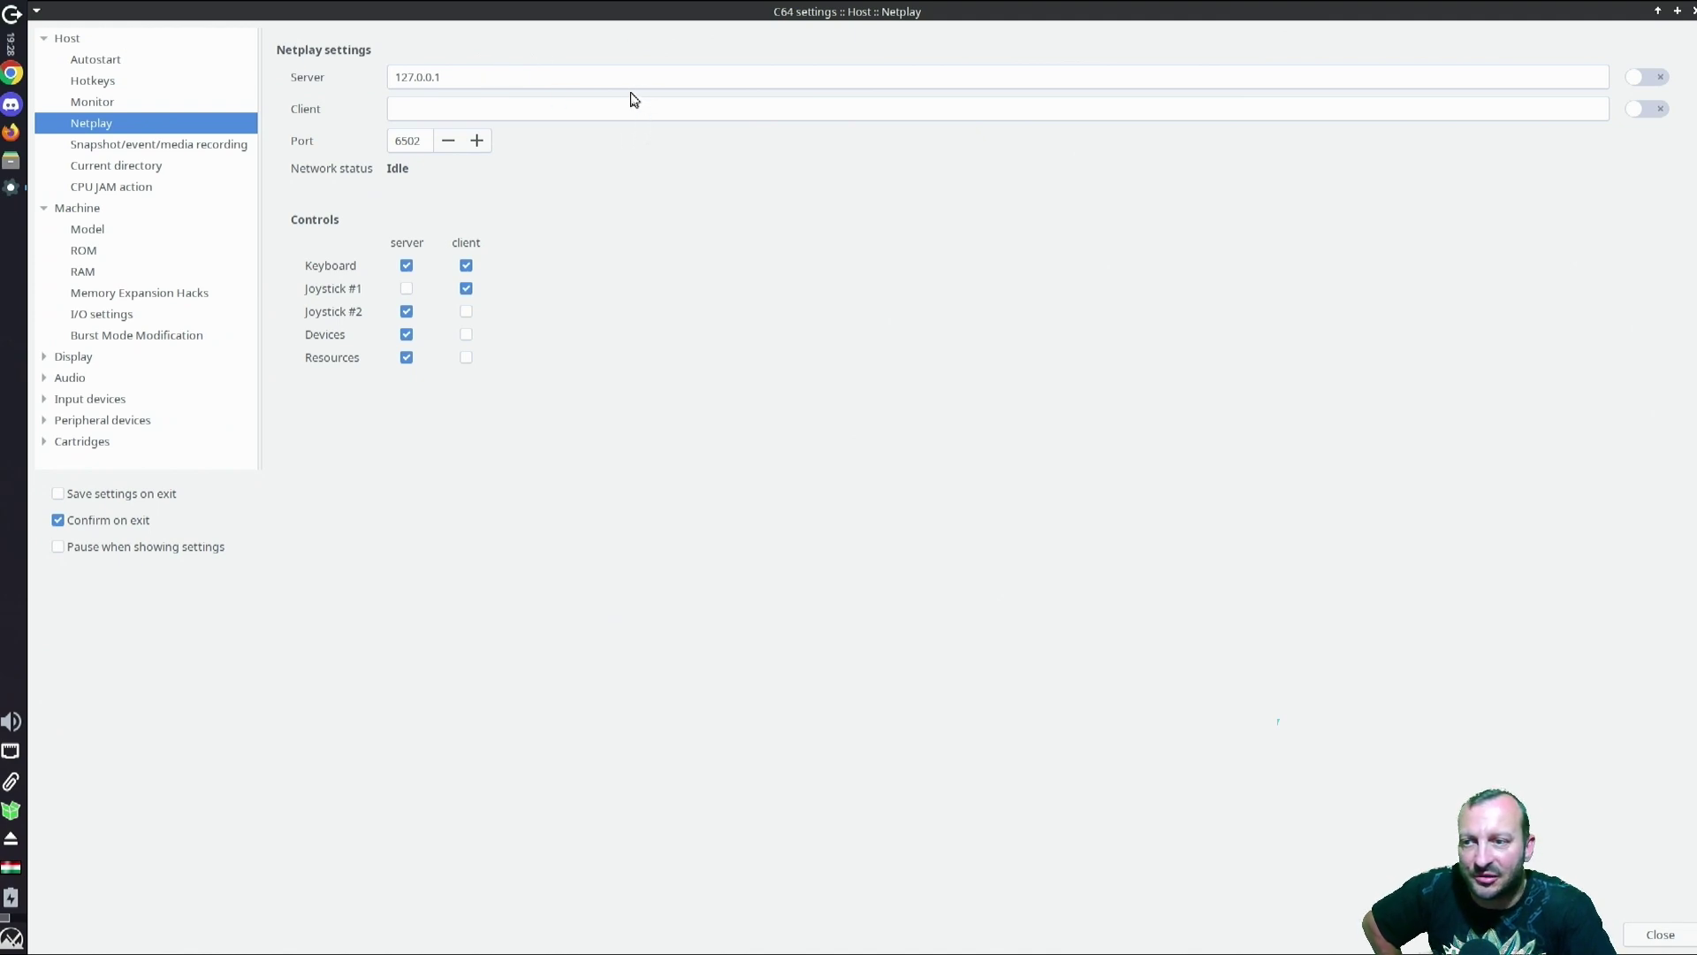
Step: Review the VIC-II and CRT display settings and the Machine RAM page
{"action": "left_click", "coordinate": [44, 358]}
{"action": "left_click", "coordinate": [118, 399]}
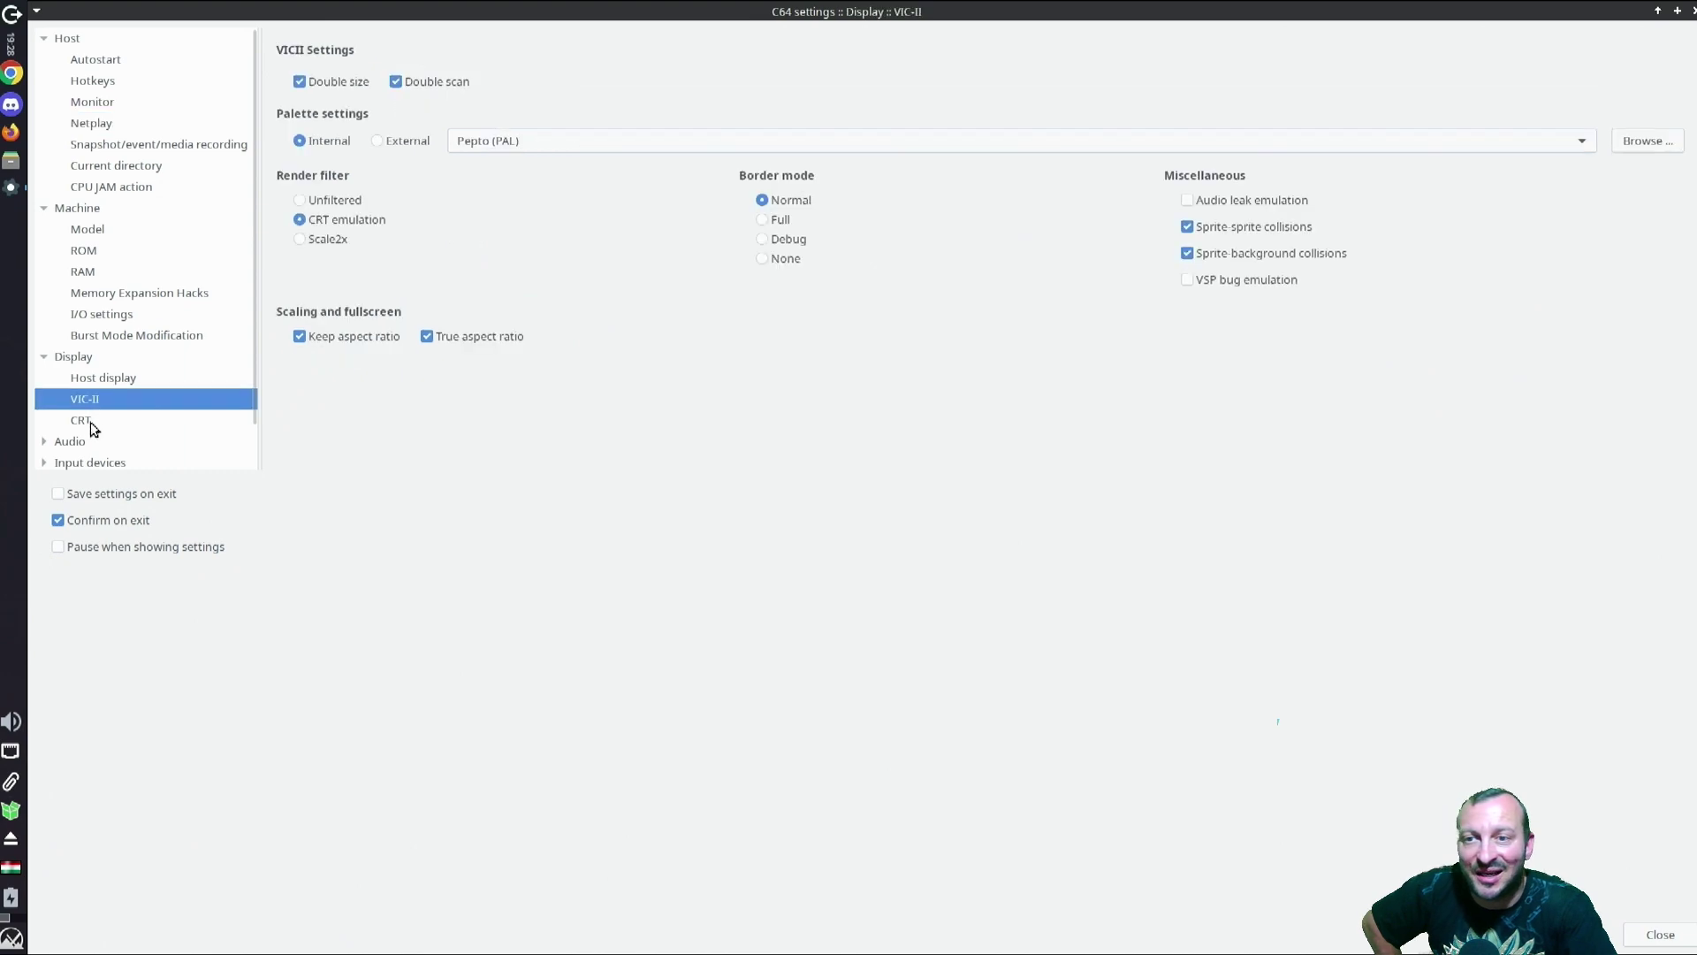
{"action": "left_click", "coordinate": [91, 422]}
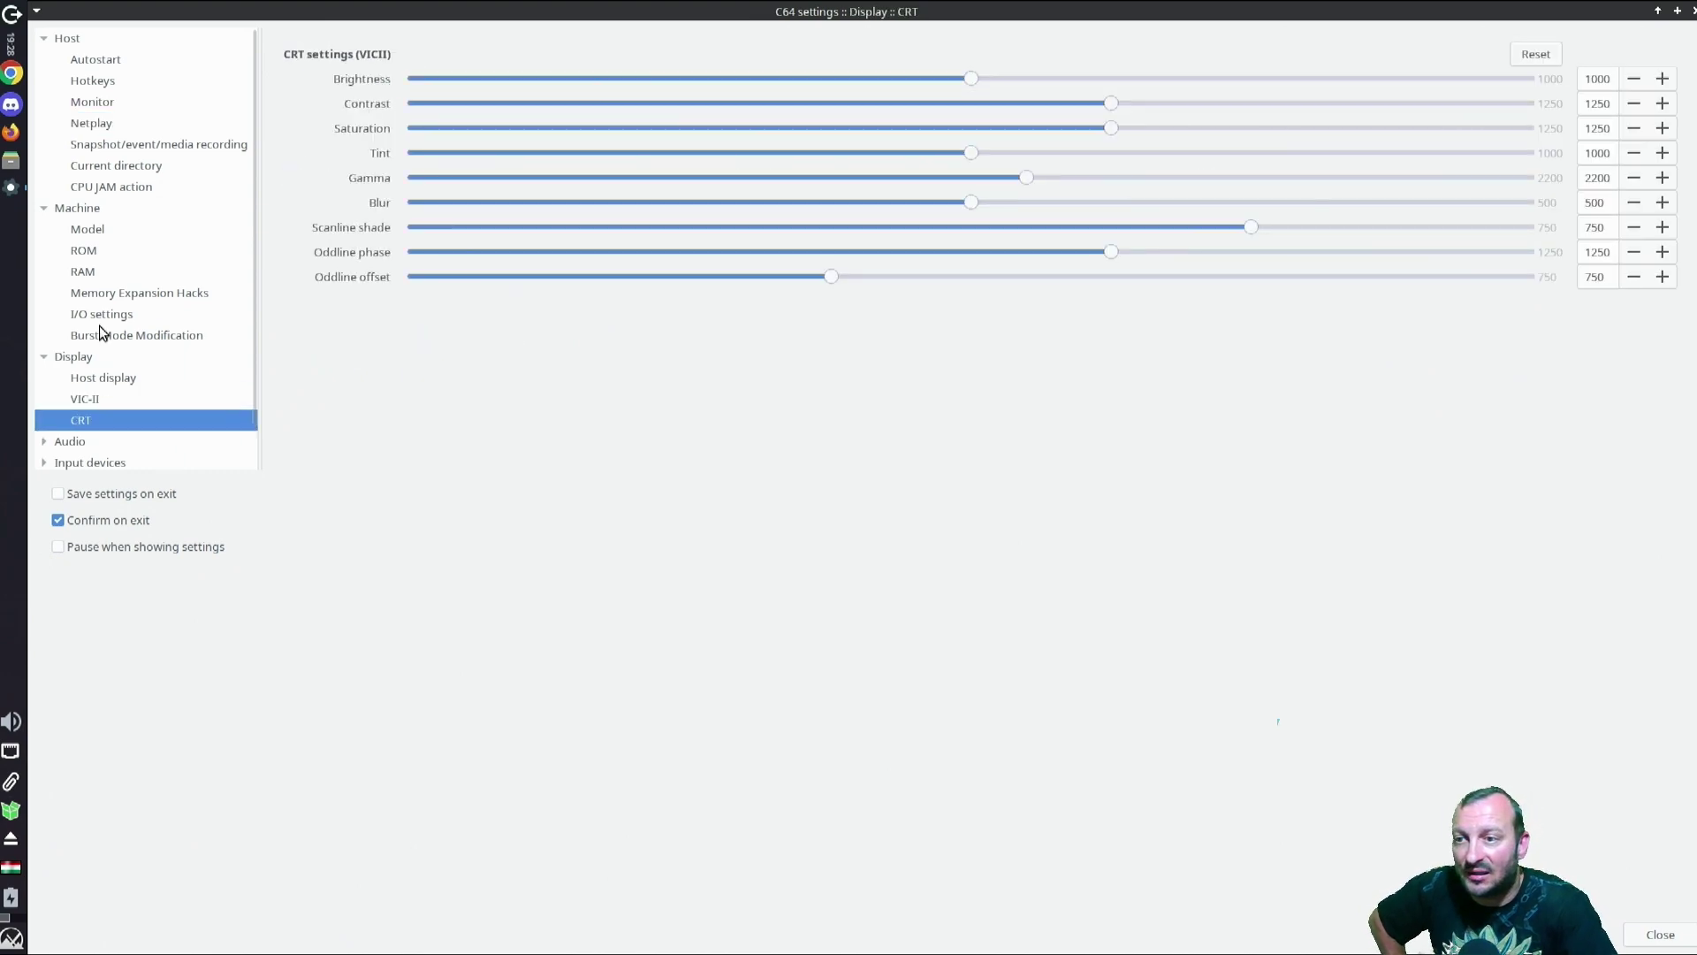
{"action": "left_click", "coordinate": [108, 275]}
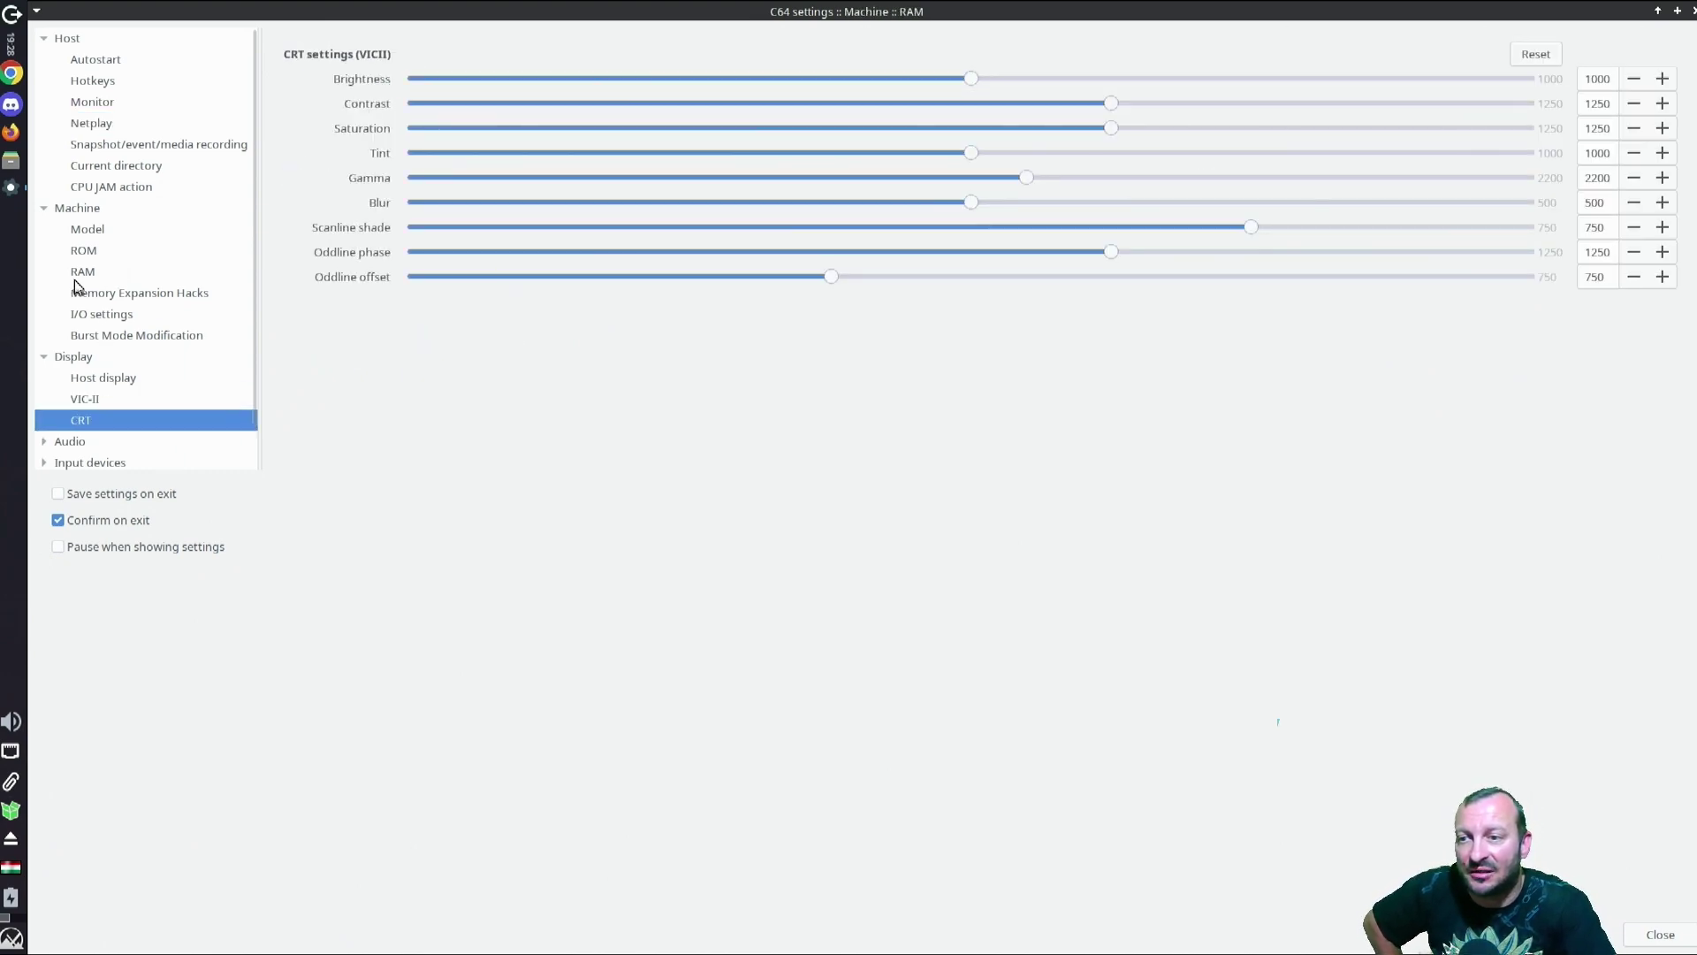
{"action": "left_click", "coordinate": [96, 399]}
{"action": "left_click", "coordinate": [84, 456]}
{"action": "left_click", "coordinate": [98, 274]}
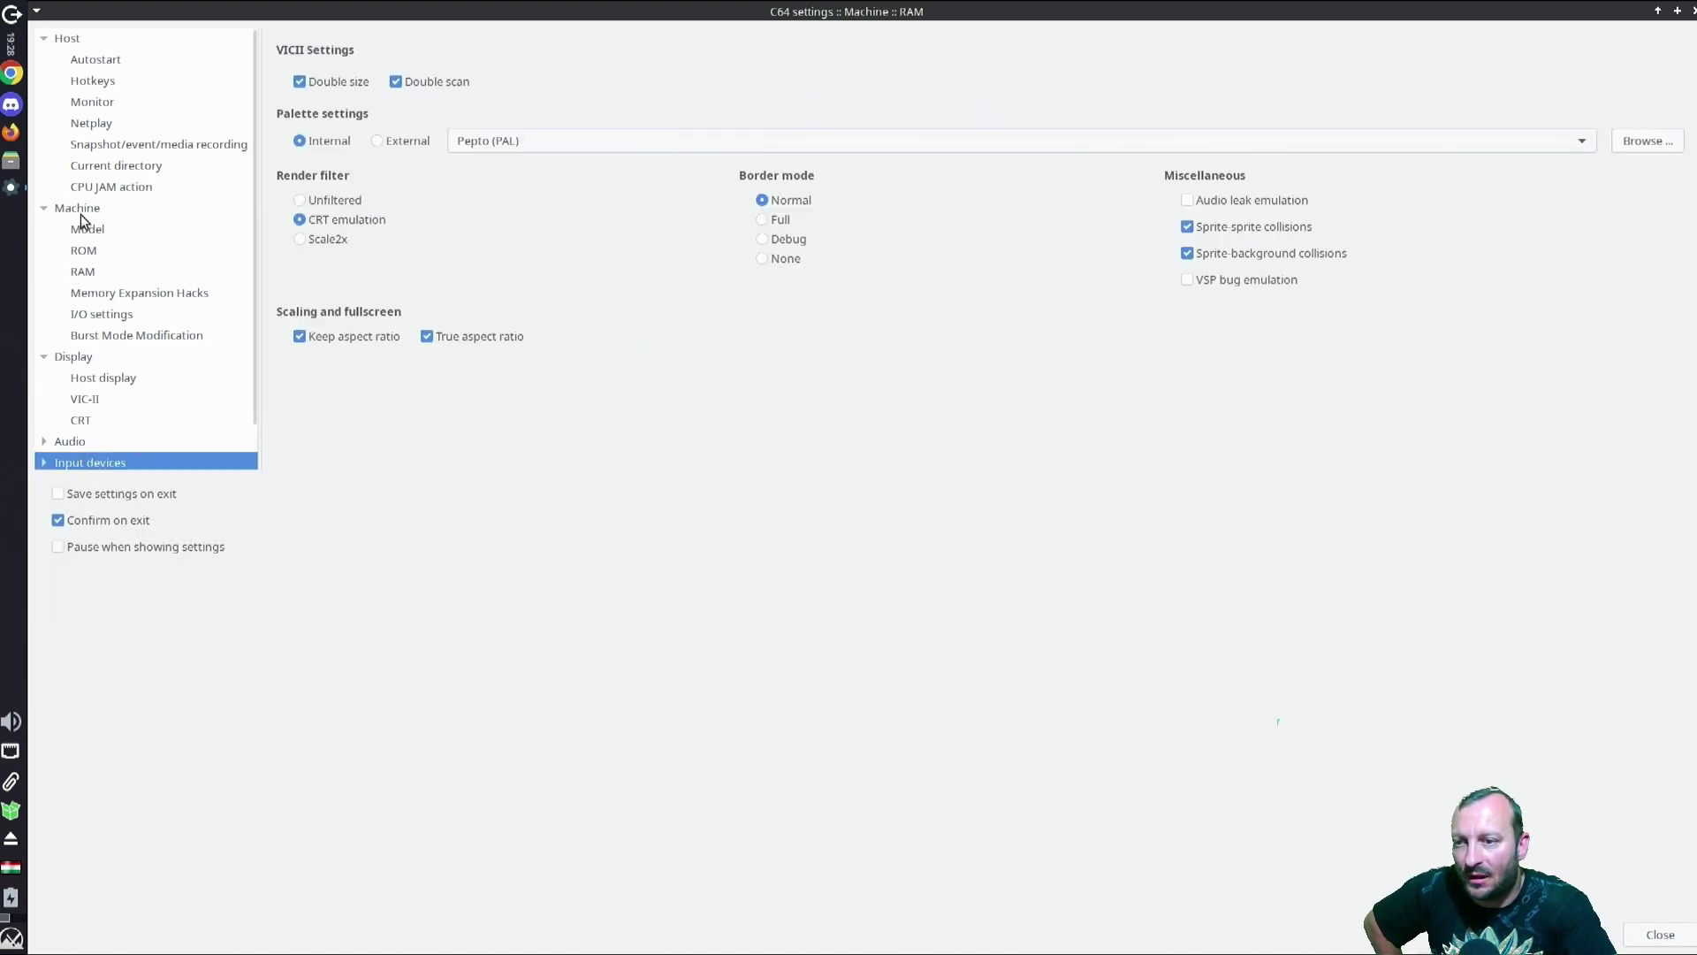
Step: View the Audio group's Sound settings and close the C64 settings
{"action": "left_click", "coordinate": [53, 445]}
{"action": "left_click", "coordinate": [85, 452]}
{"action": "scroll", "coordinate": [150, 133], "scroll_direction": "down", "scroll_amount": 2}
{"action": "scroll", "coordinate": [128, 114], "scroll_direction": "up", "scroll_amount": 2}
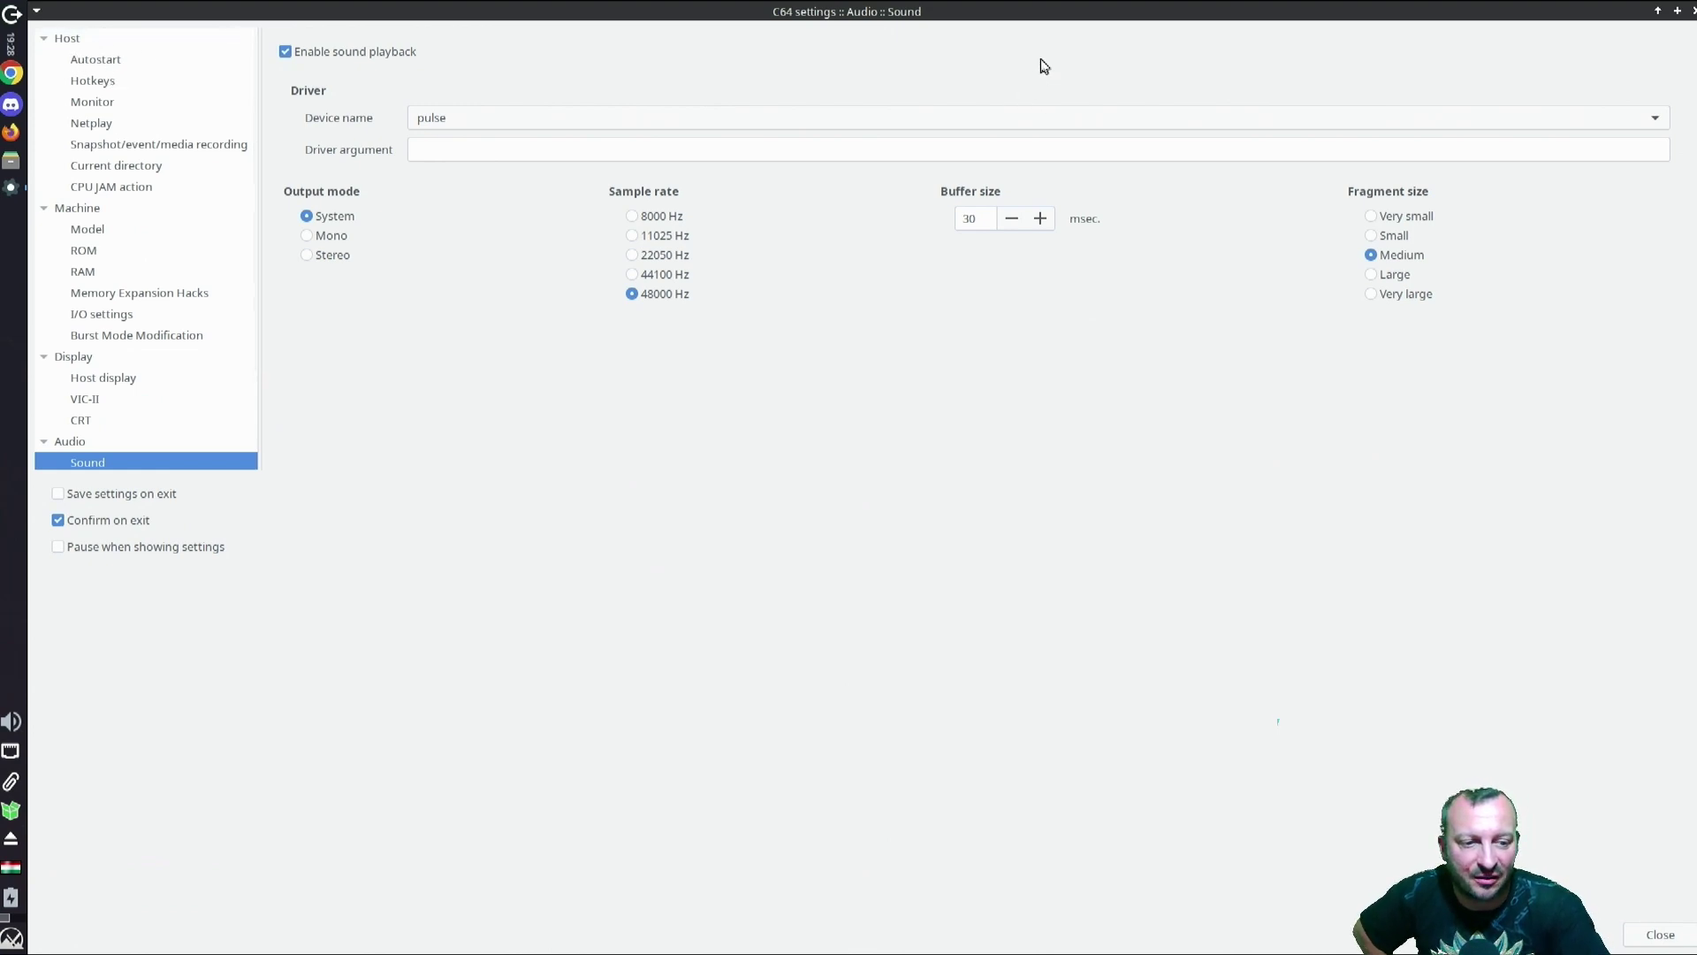
{"action": "left_click", "coordinate": [1660, 935]}
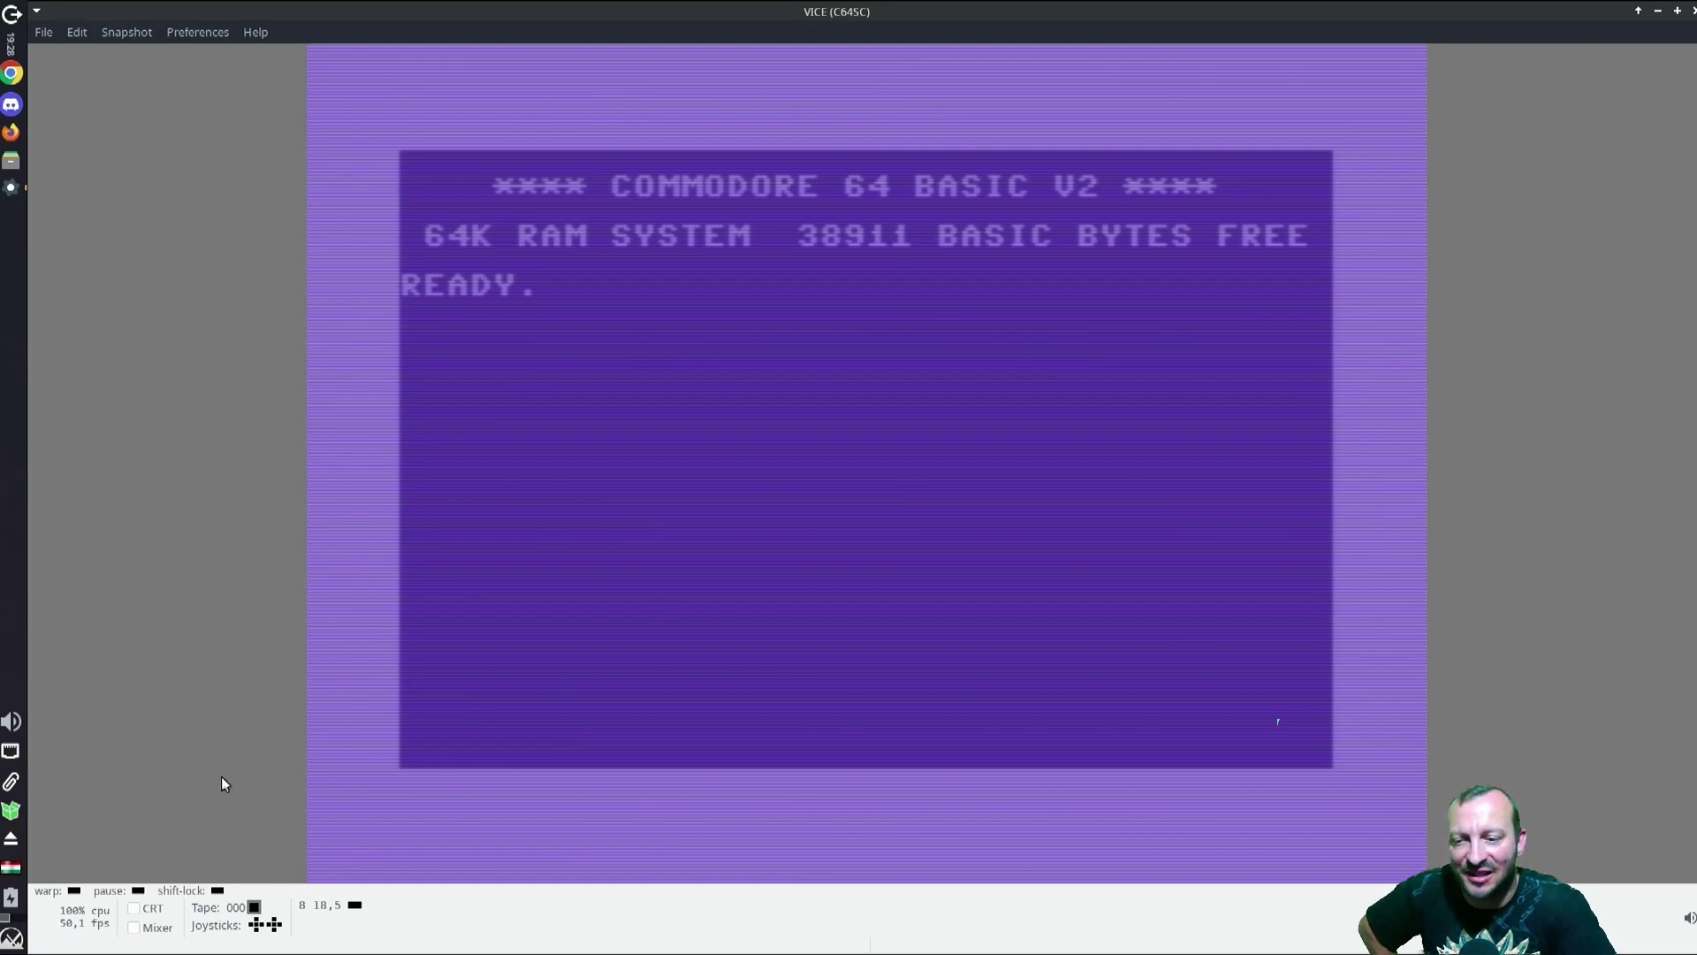
Step: Show the CRT controls, set both Scanline shade and Blur to 1000, and hide the controls
{"action": "left_click", "coordinate": [137, 910]}
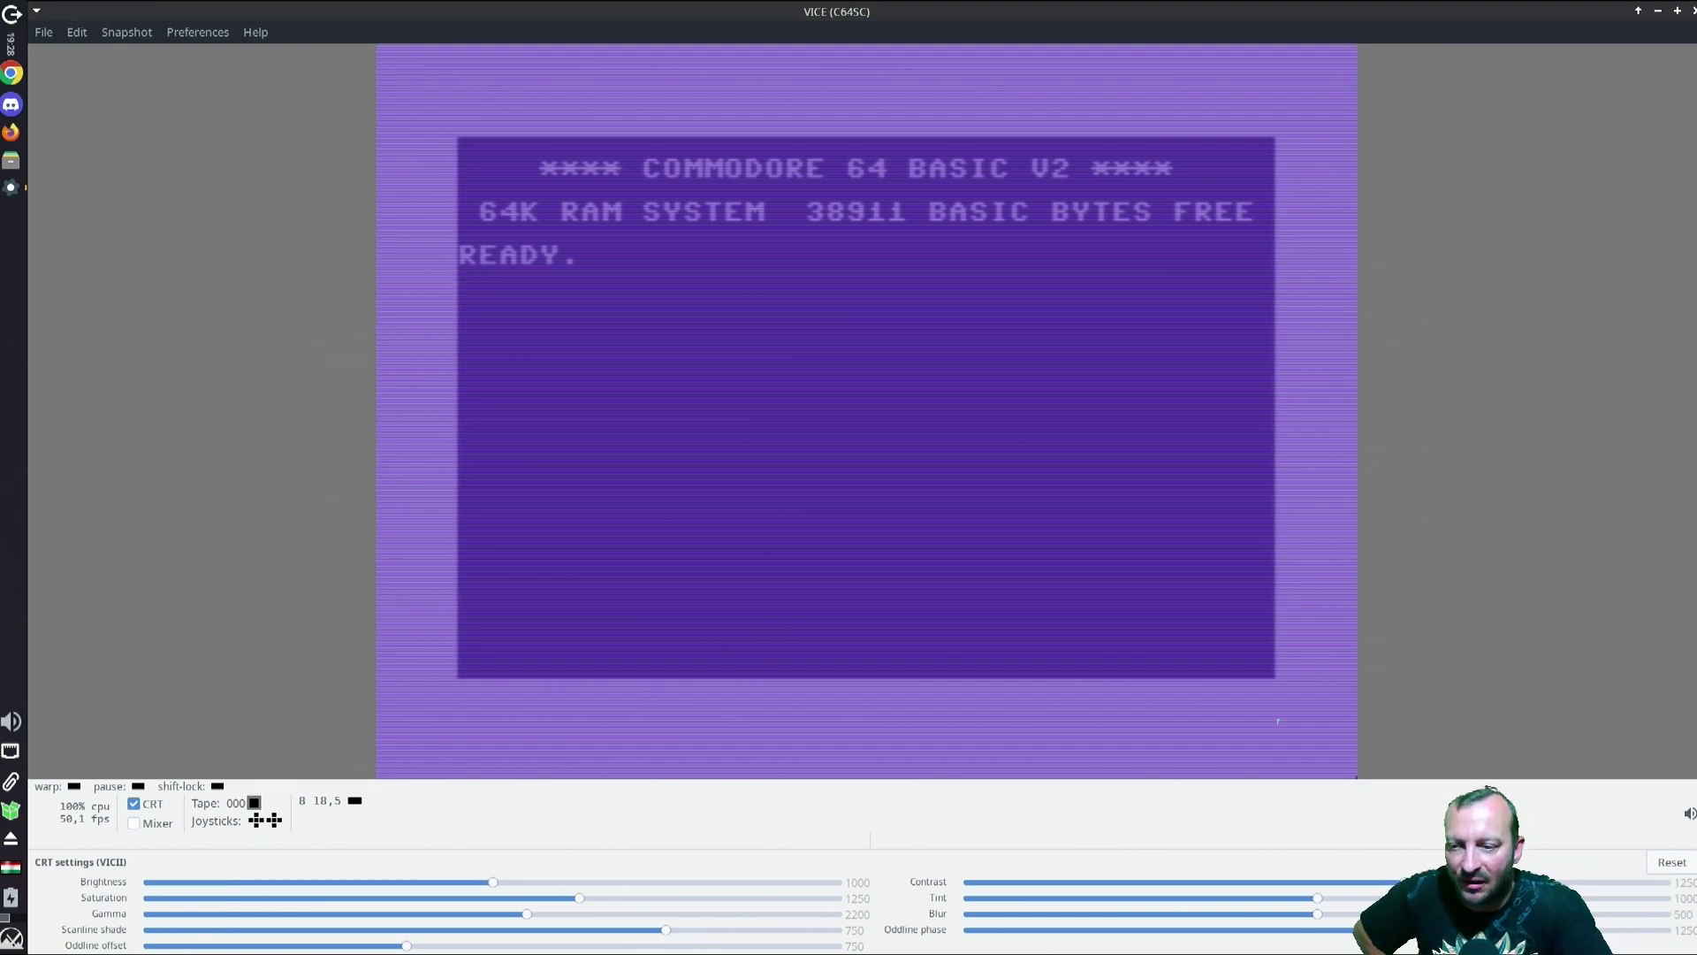
{"action": "mouse_move", "coordinate": [521, 910]}
{"action": "left_mouse_down"}
{"action": "mouse_move", "coordinate": [358, 917]}
{"action": "mouse_move", "coordinate": [527, 915]}
{"action": "left_mouse_up"}
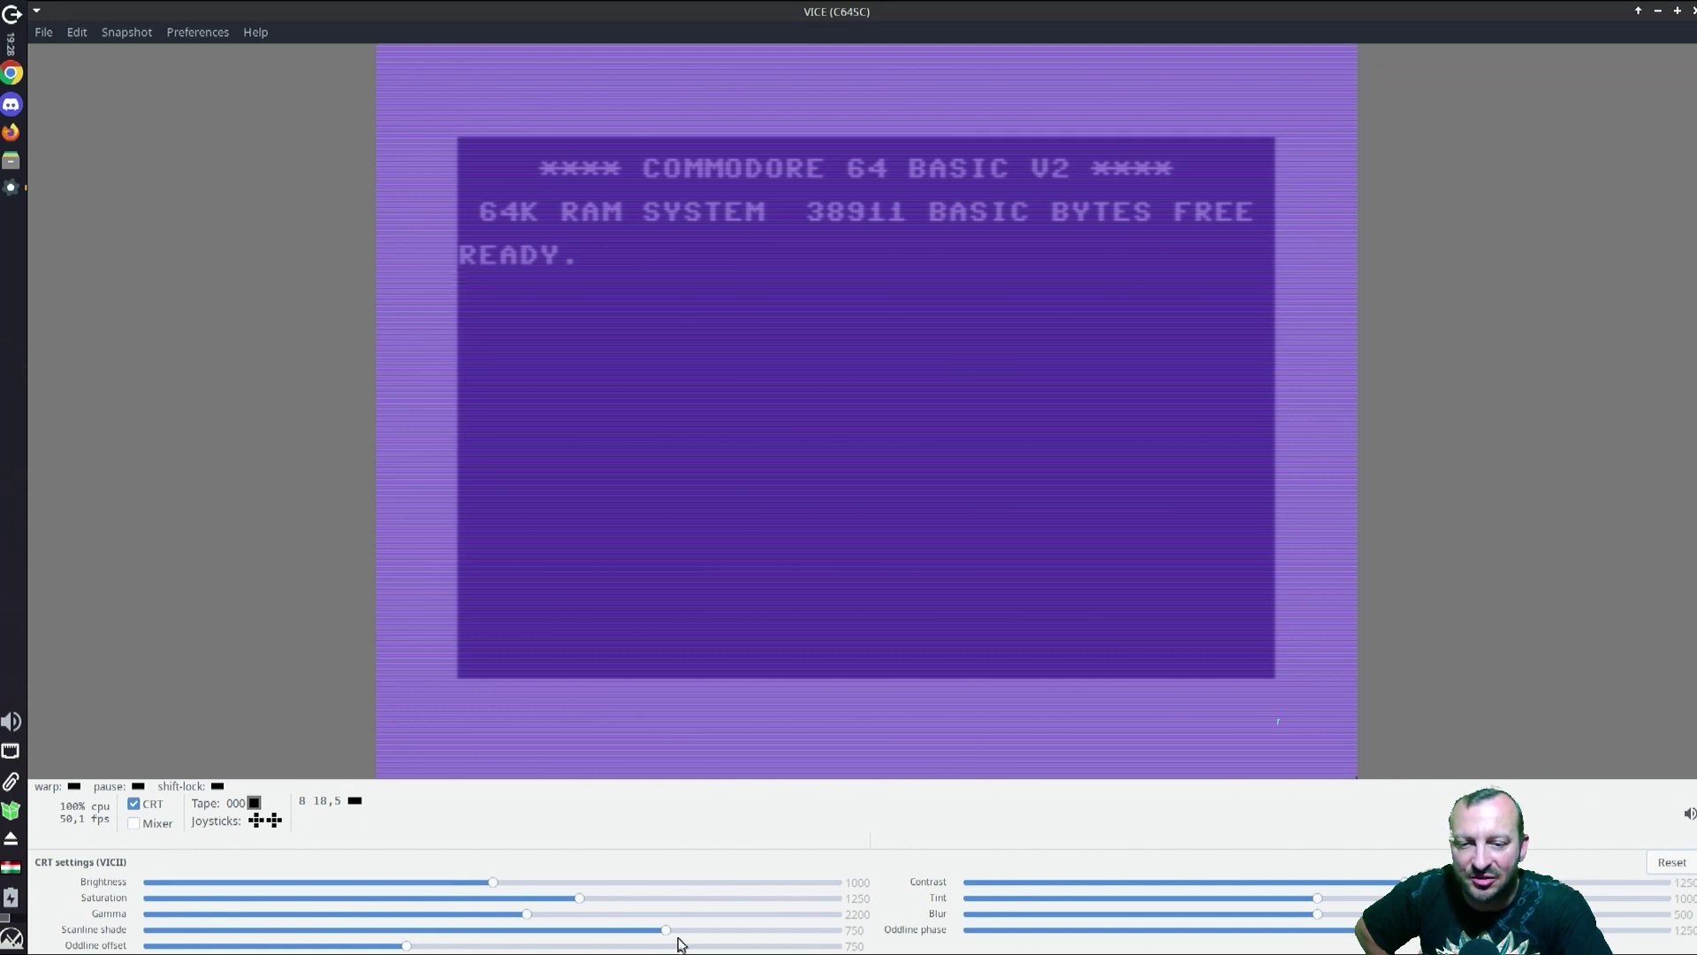
{"action": "left_click_drag", "start_coordinate": [668, 930], "coordinate": [840, 930]}
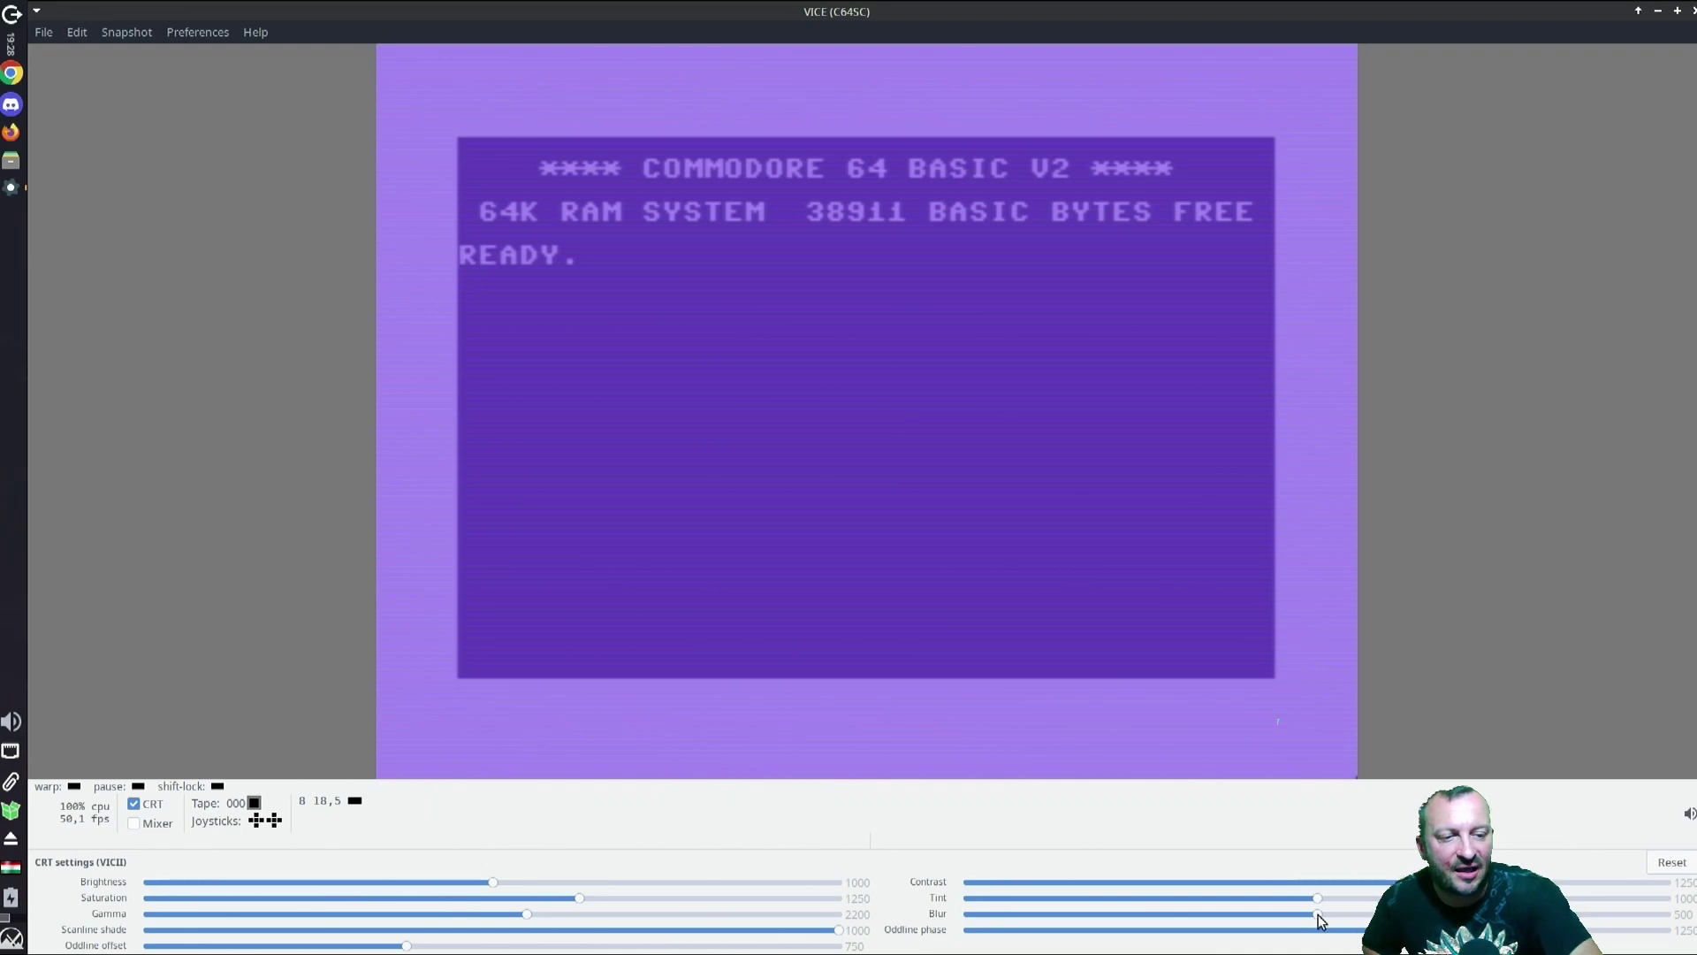
{"action": "left_click_drag", "start_coordinate": [1595, 921], "coordinate": [1668, 916]}
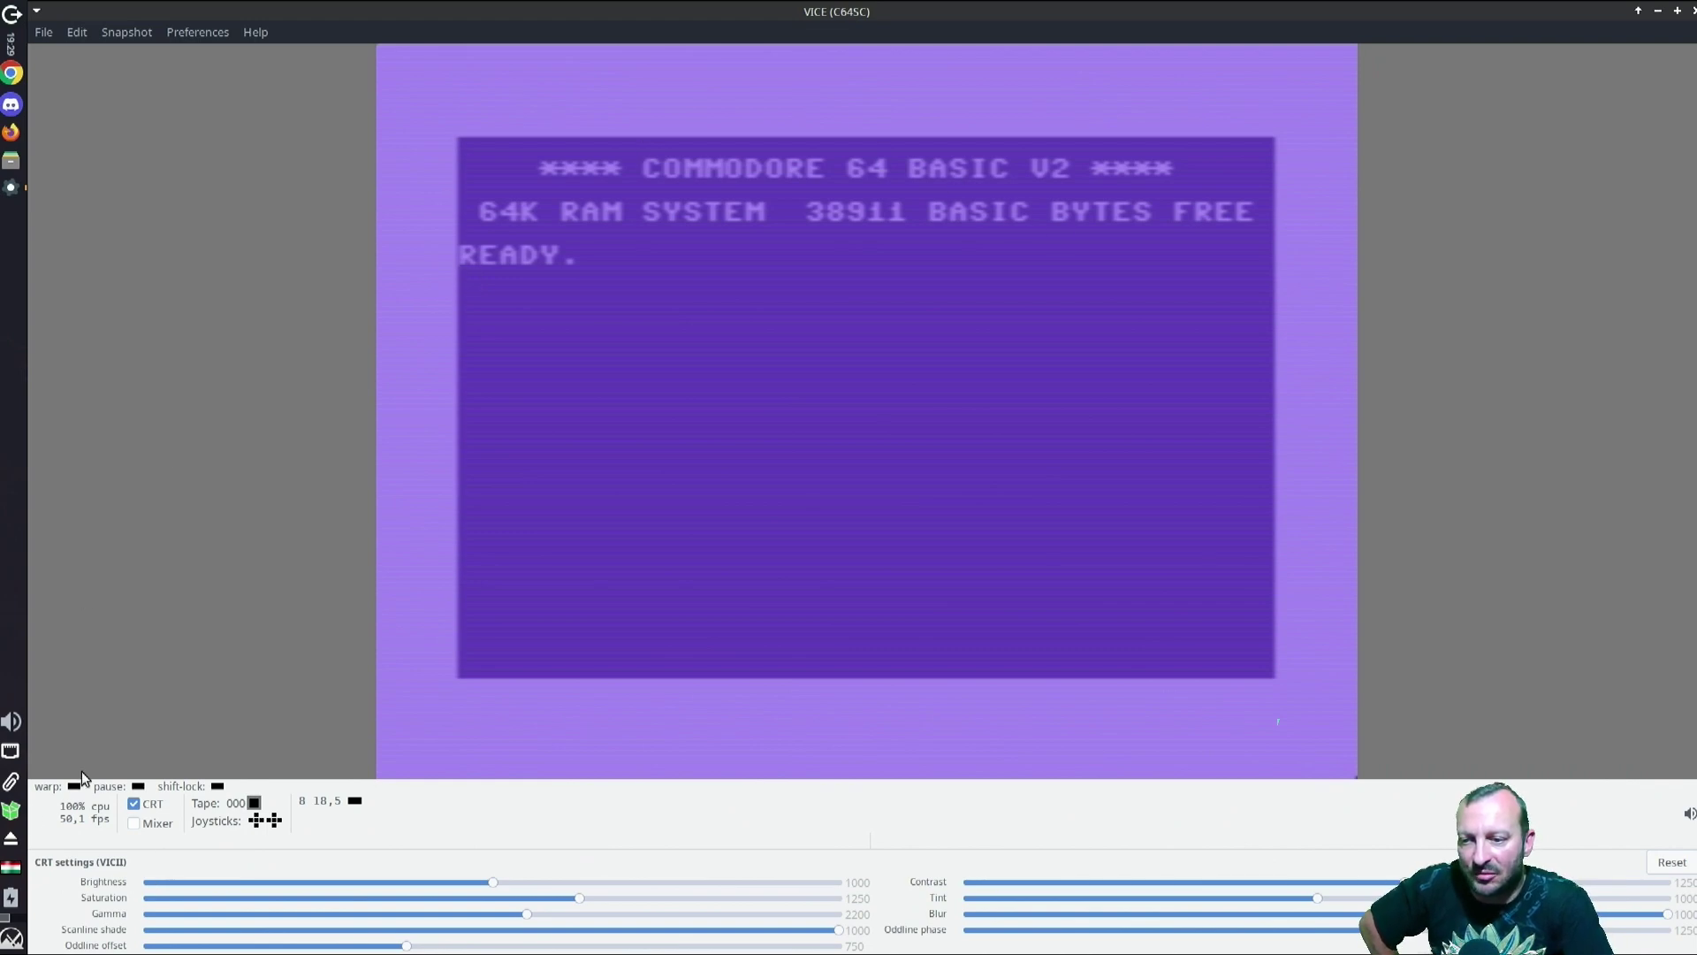
{"action": "left_click", "coordinate": [133, 803]}
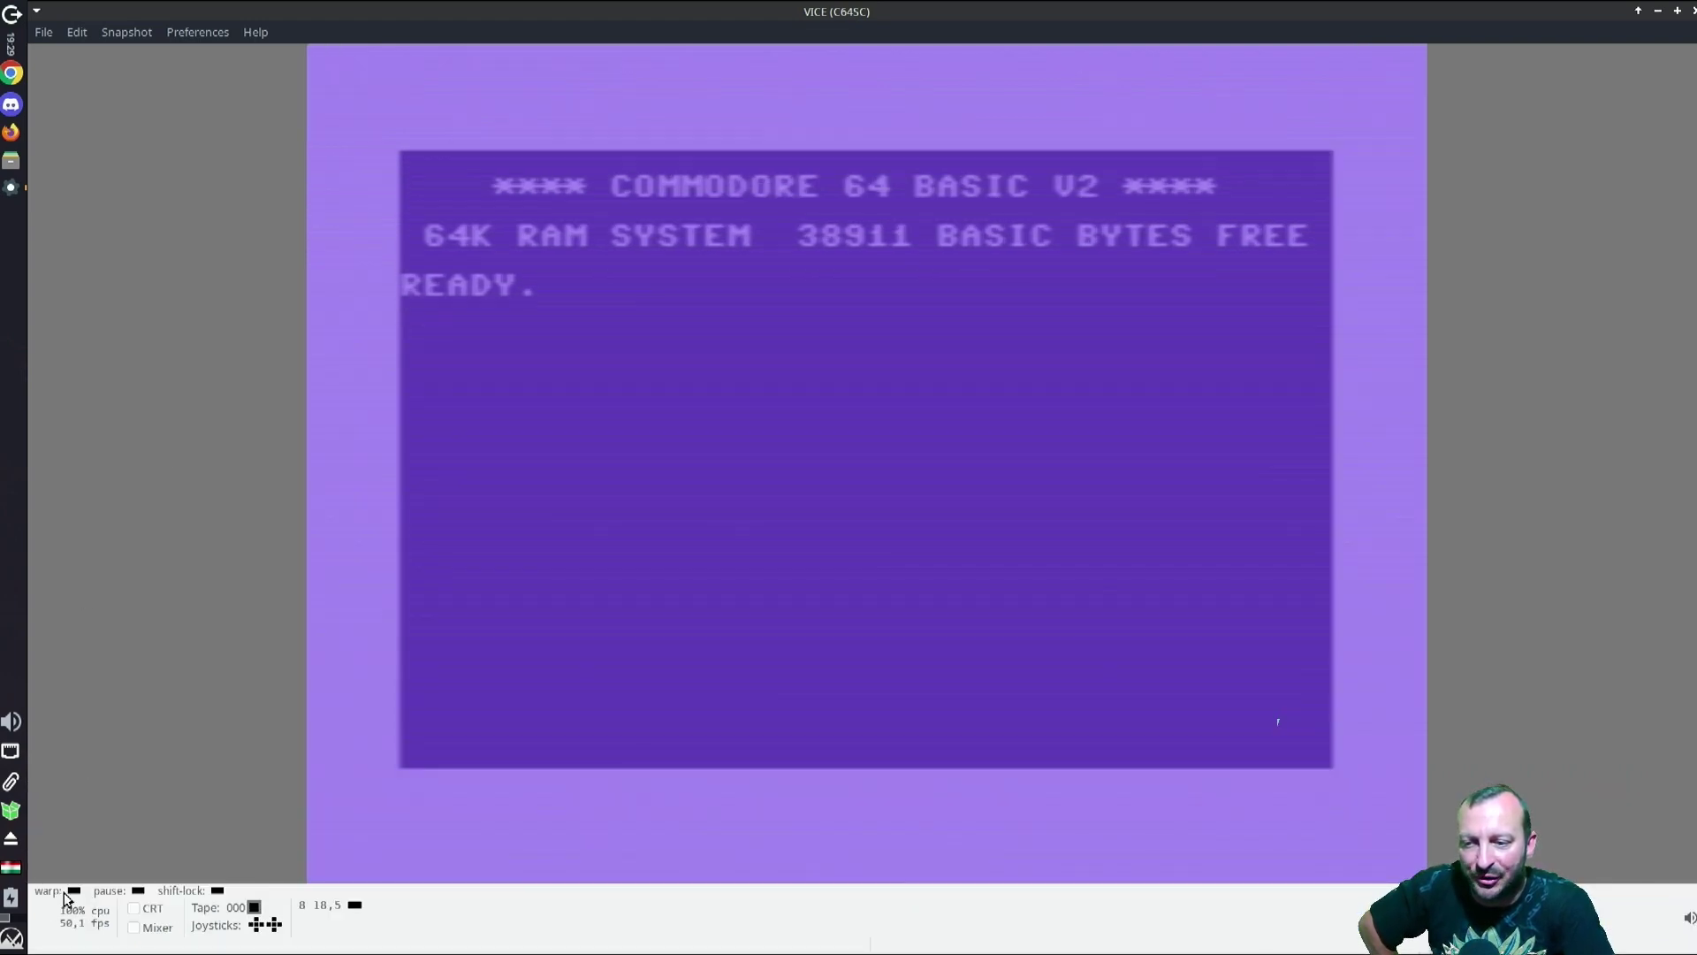
Step: With warp mode enabled, attach the BARBARI1.D64 disk image to drive 8 and load its BARBARIAN+ program
{"action": "left_click", "coordinate": [53, 893]}
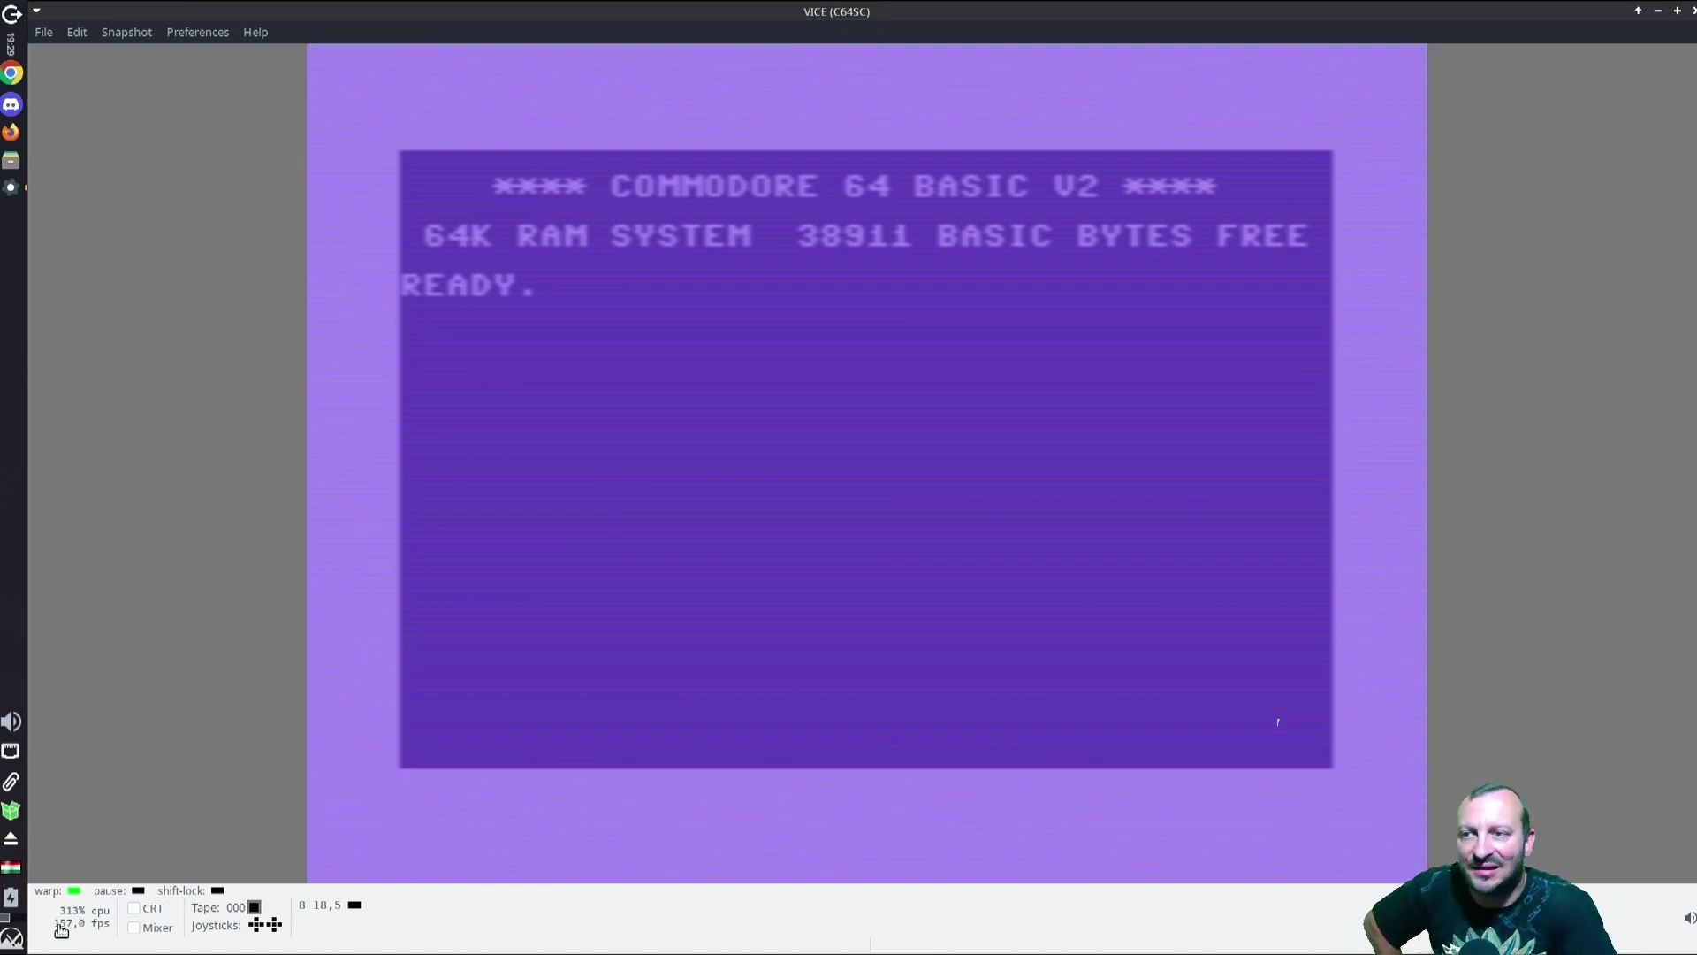
{"action": "left_click", "coordinate": [43, 33]}
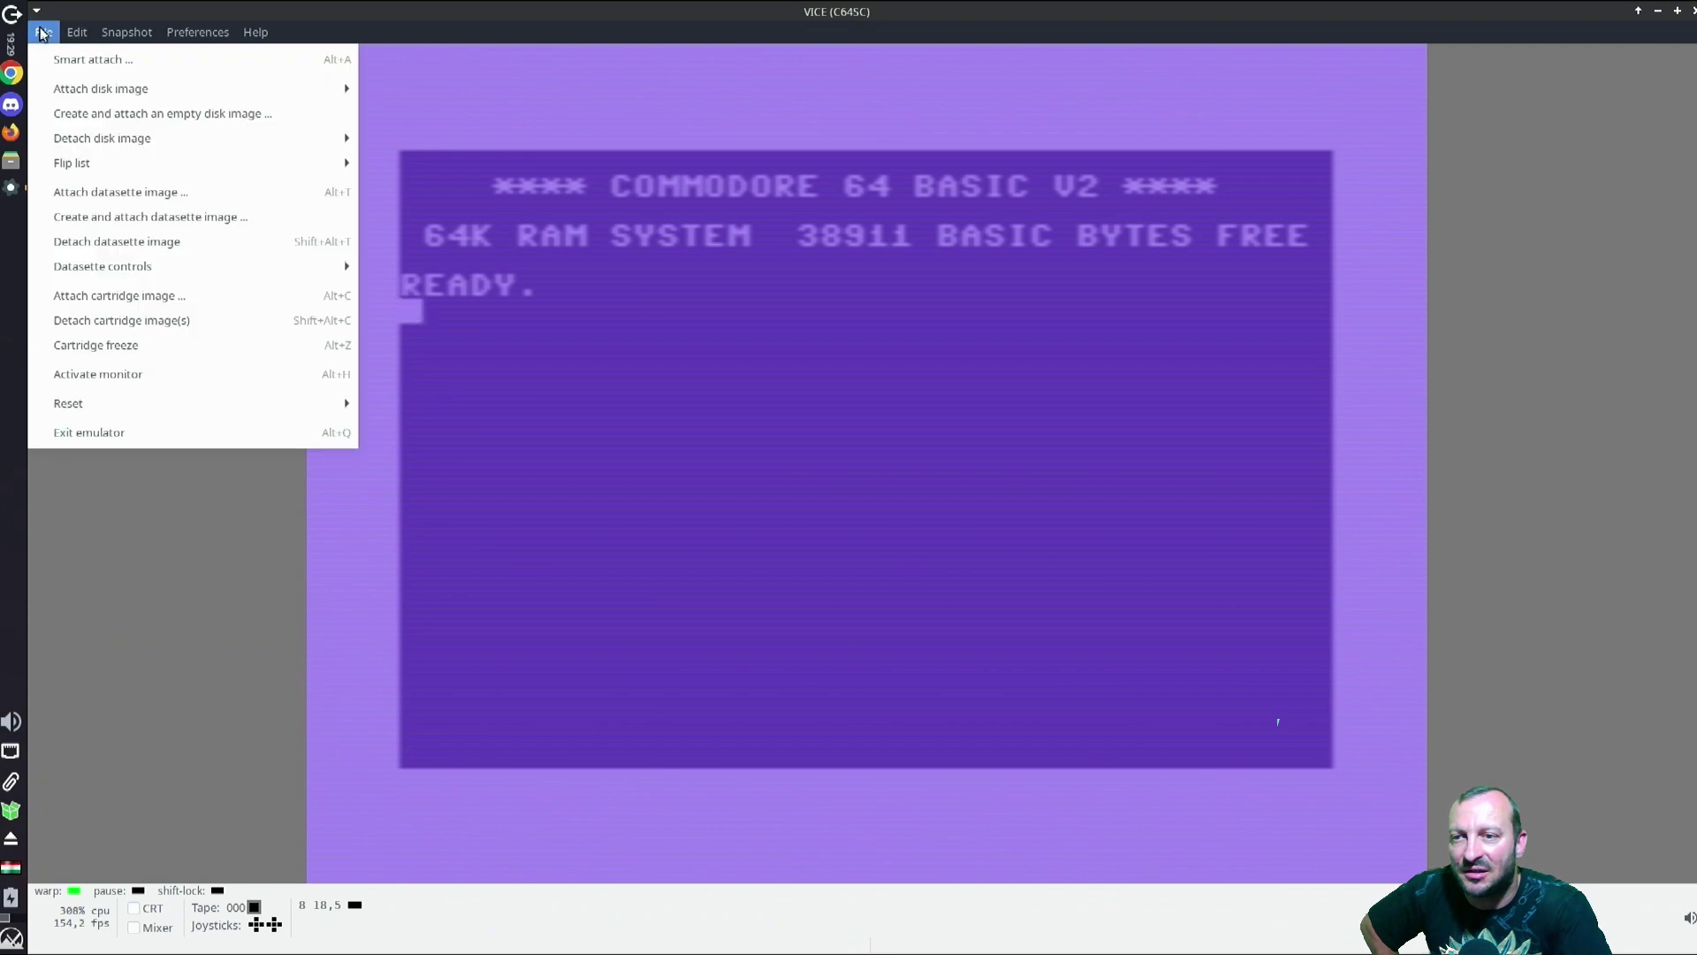
{"action": "mouse_move", "coordinate": [327, 81]}
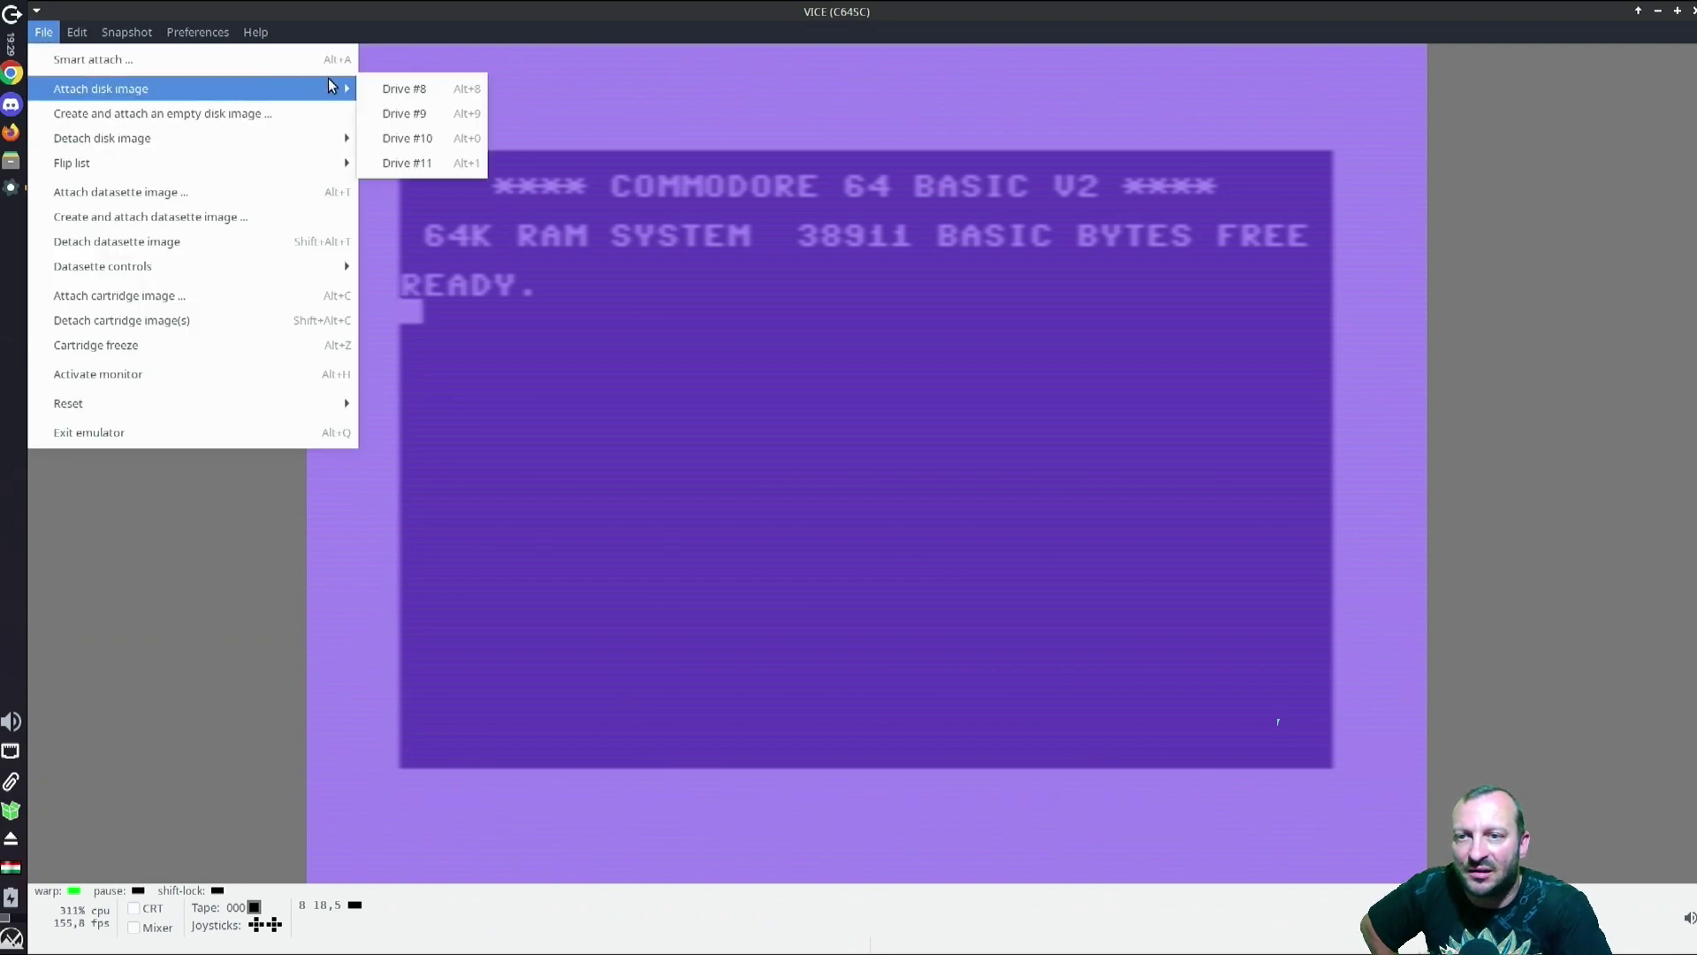
{"action": "left_click", "coordinate": [401, 94]}
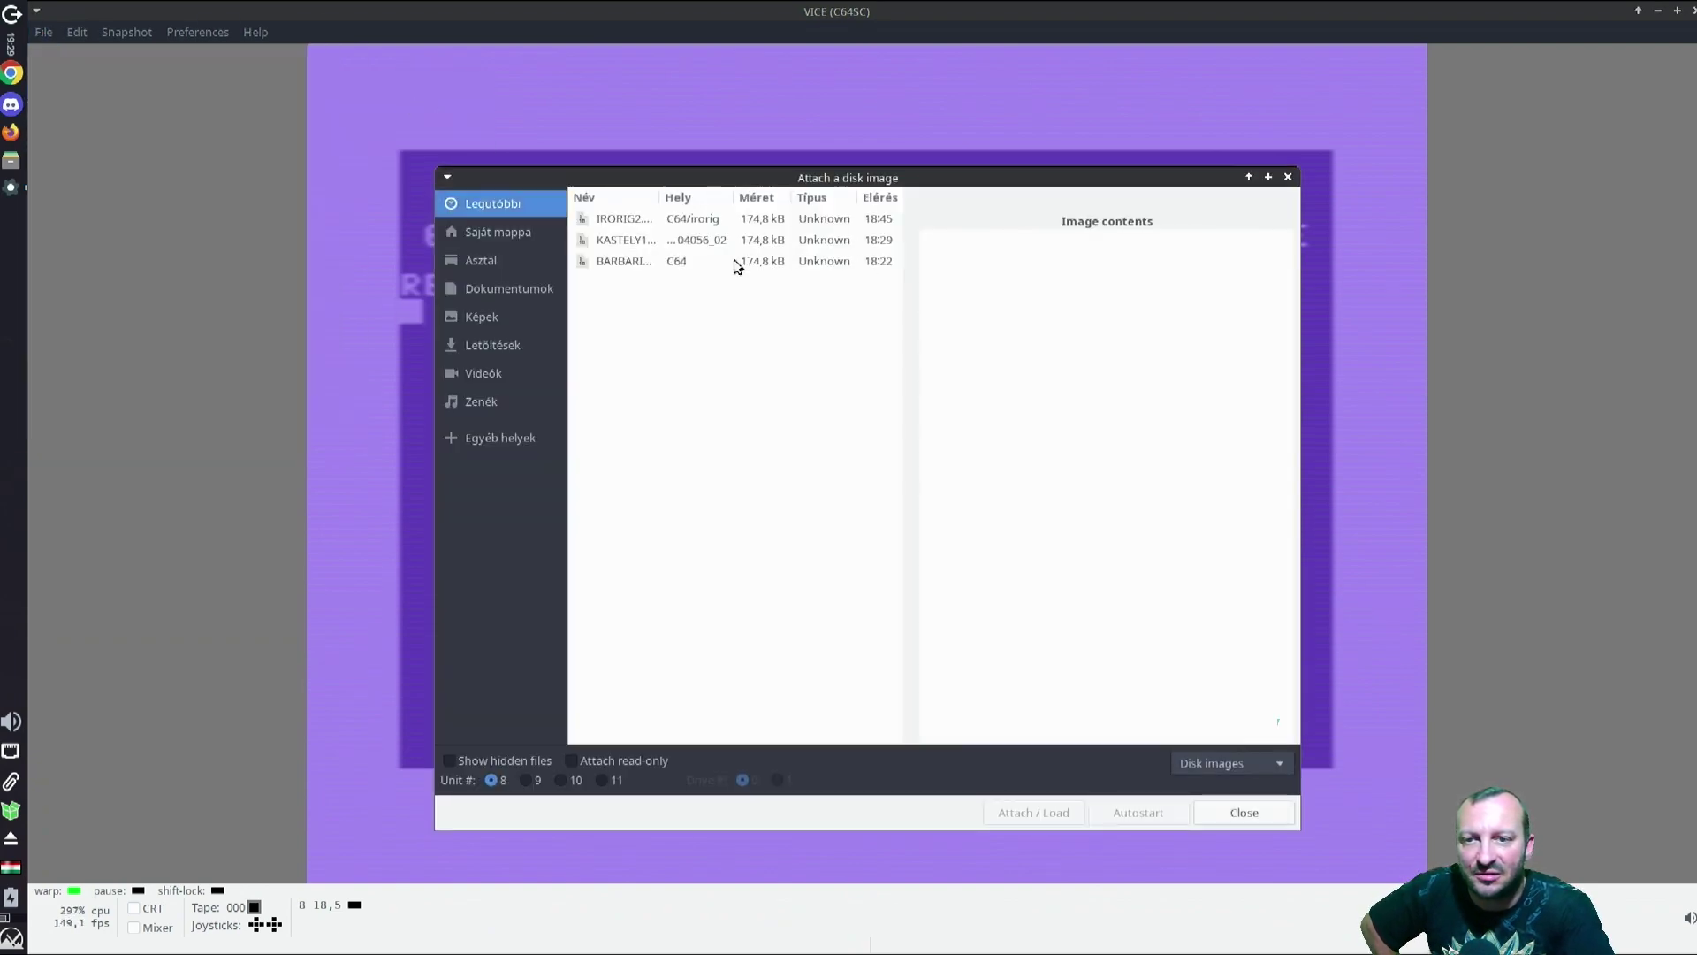
{"action": "left_click", "coordinate": [638, 262]}
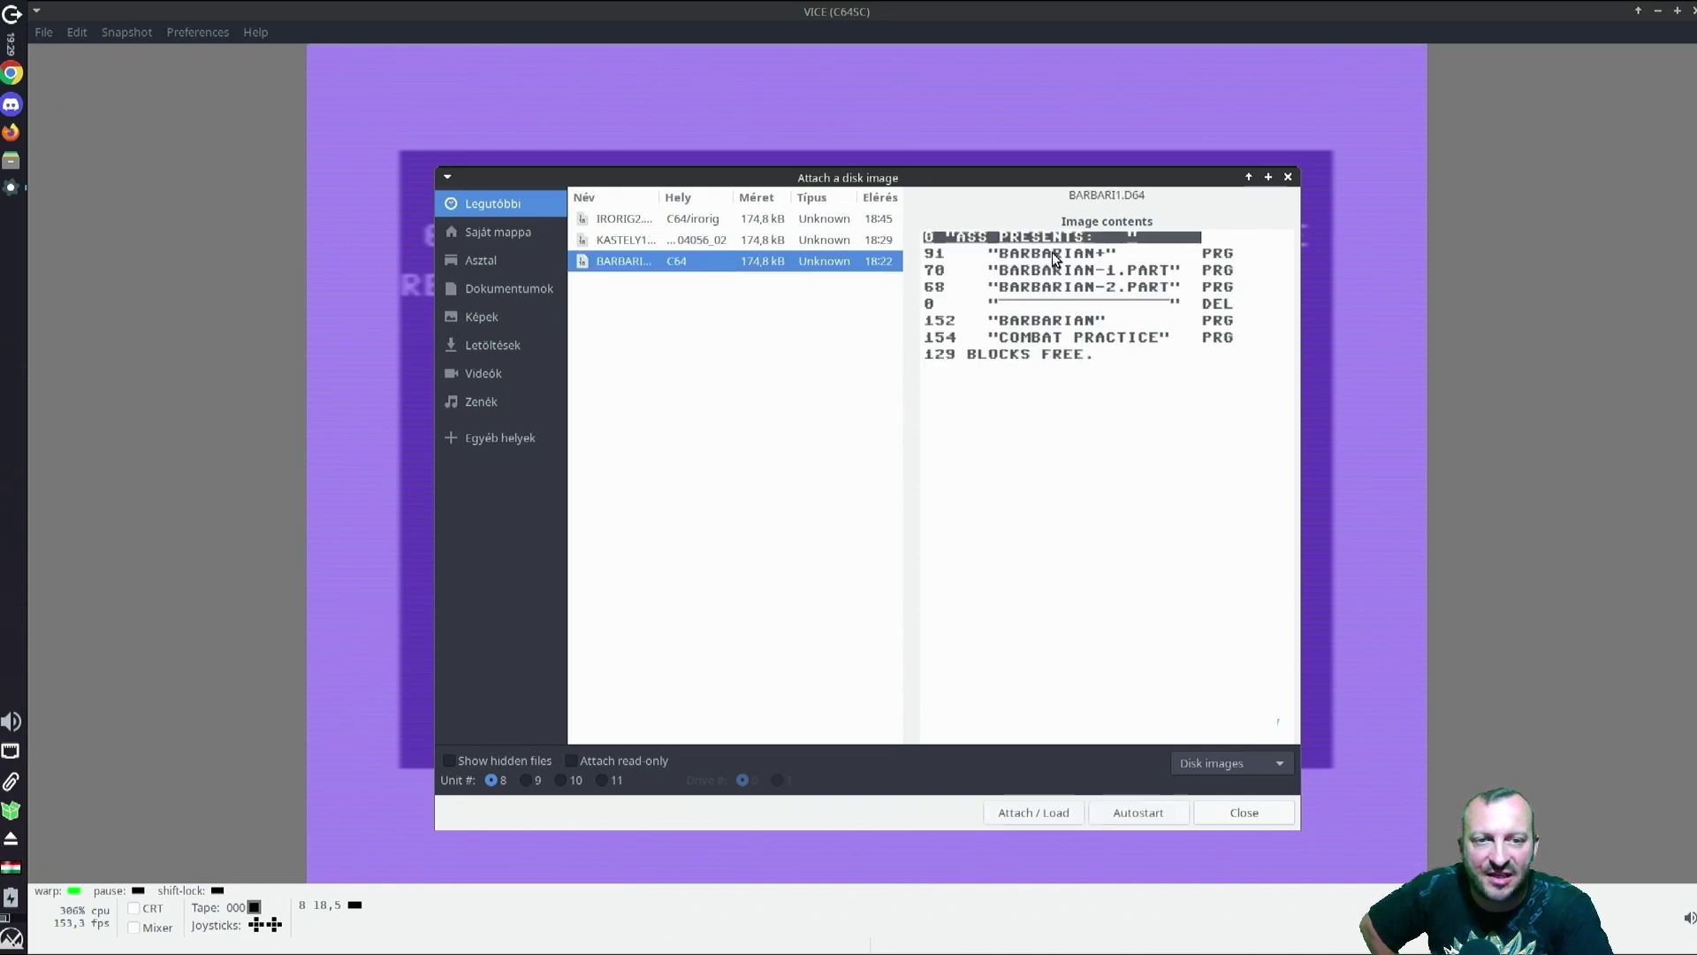
{"action": "left_click", "coordinate": [1052, 254]}
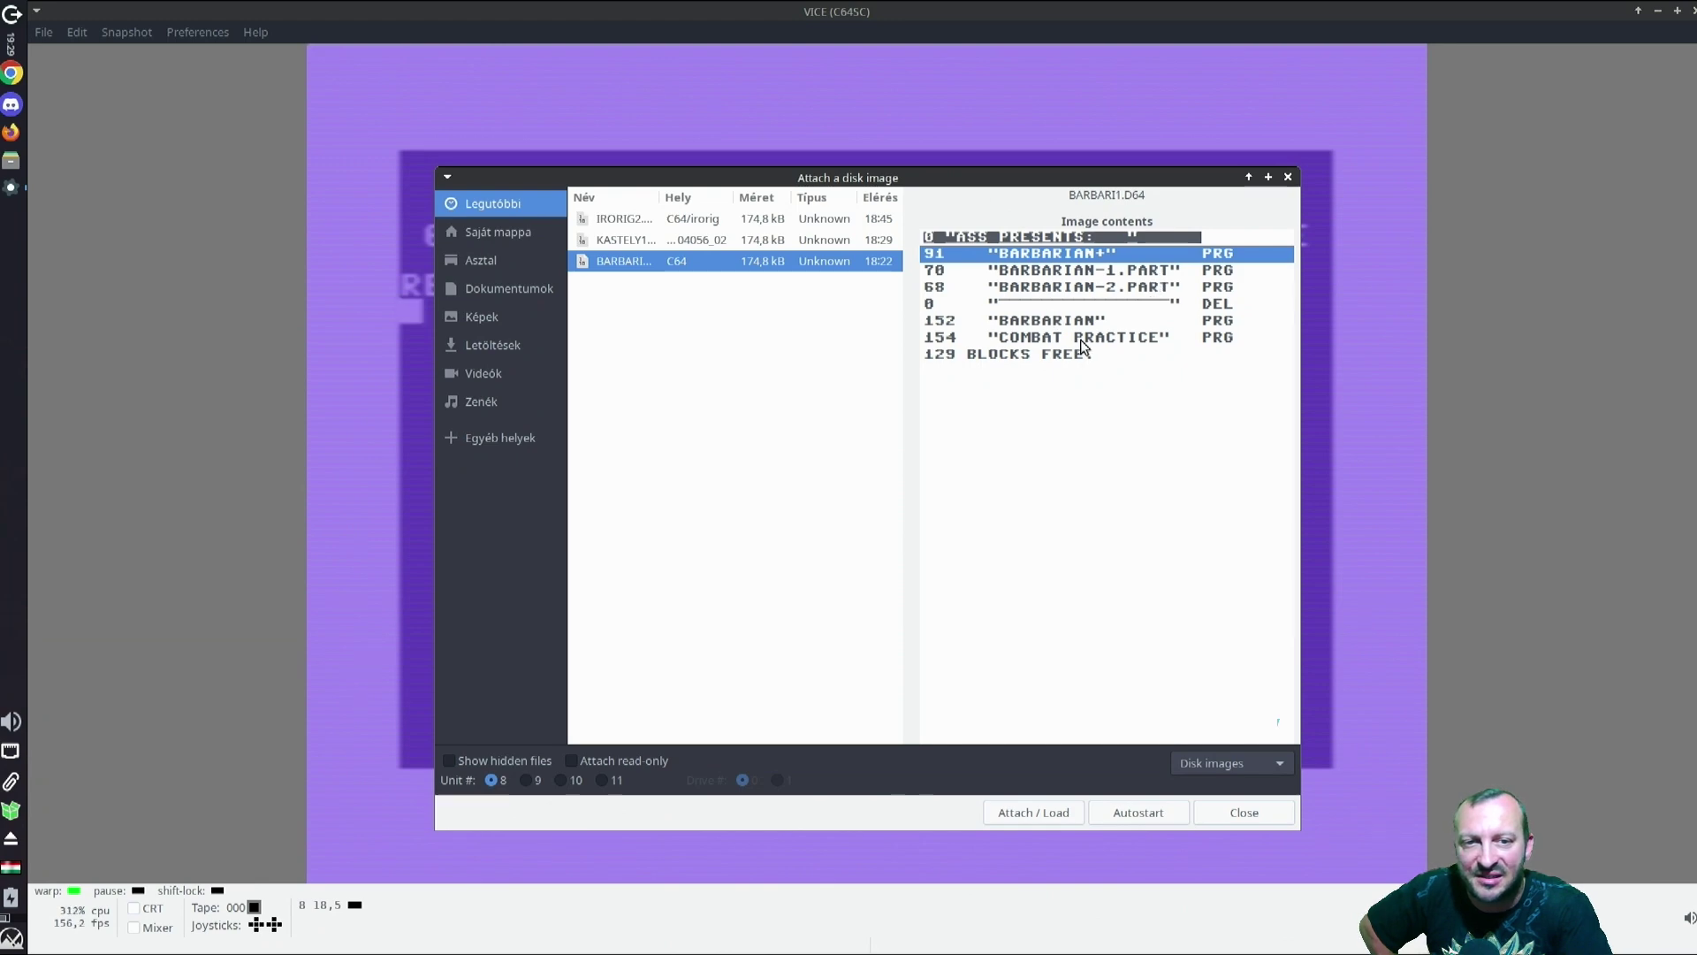
{"action": "double_click", "coordinate": [1058, 254]}
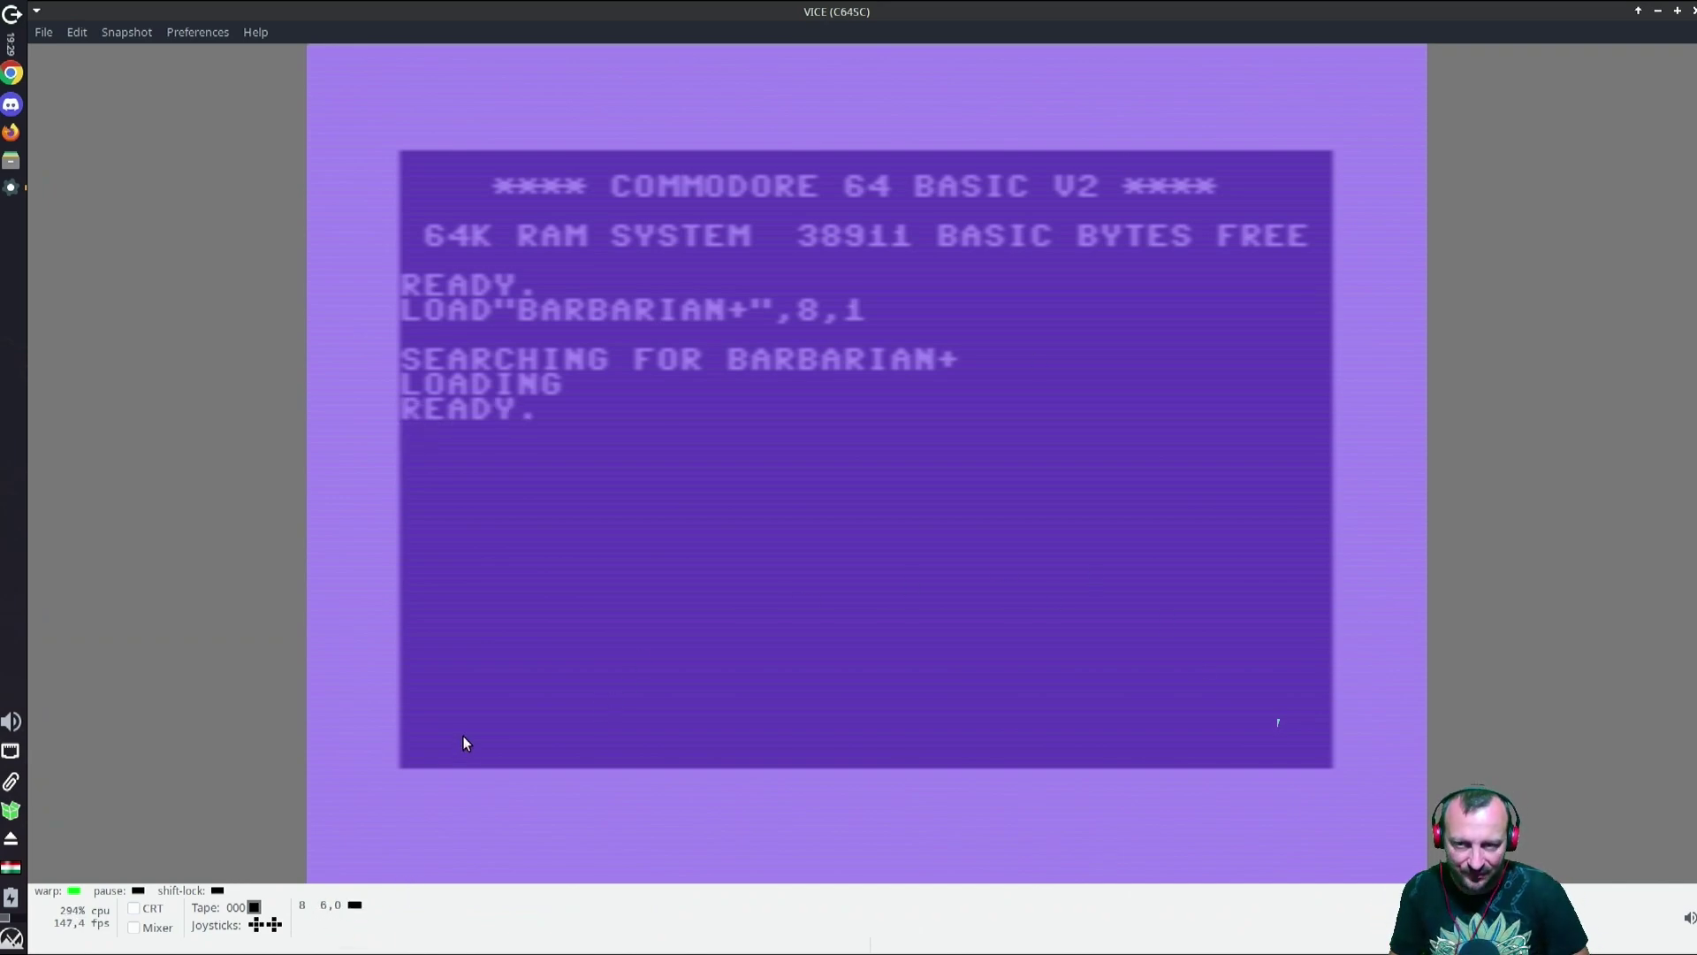
Step: Run the loaded BARBARIAN+ program and turn warp mode off
{"action": "type", "text": "RUN"}
{"action": "key", "text": "Return"}
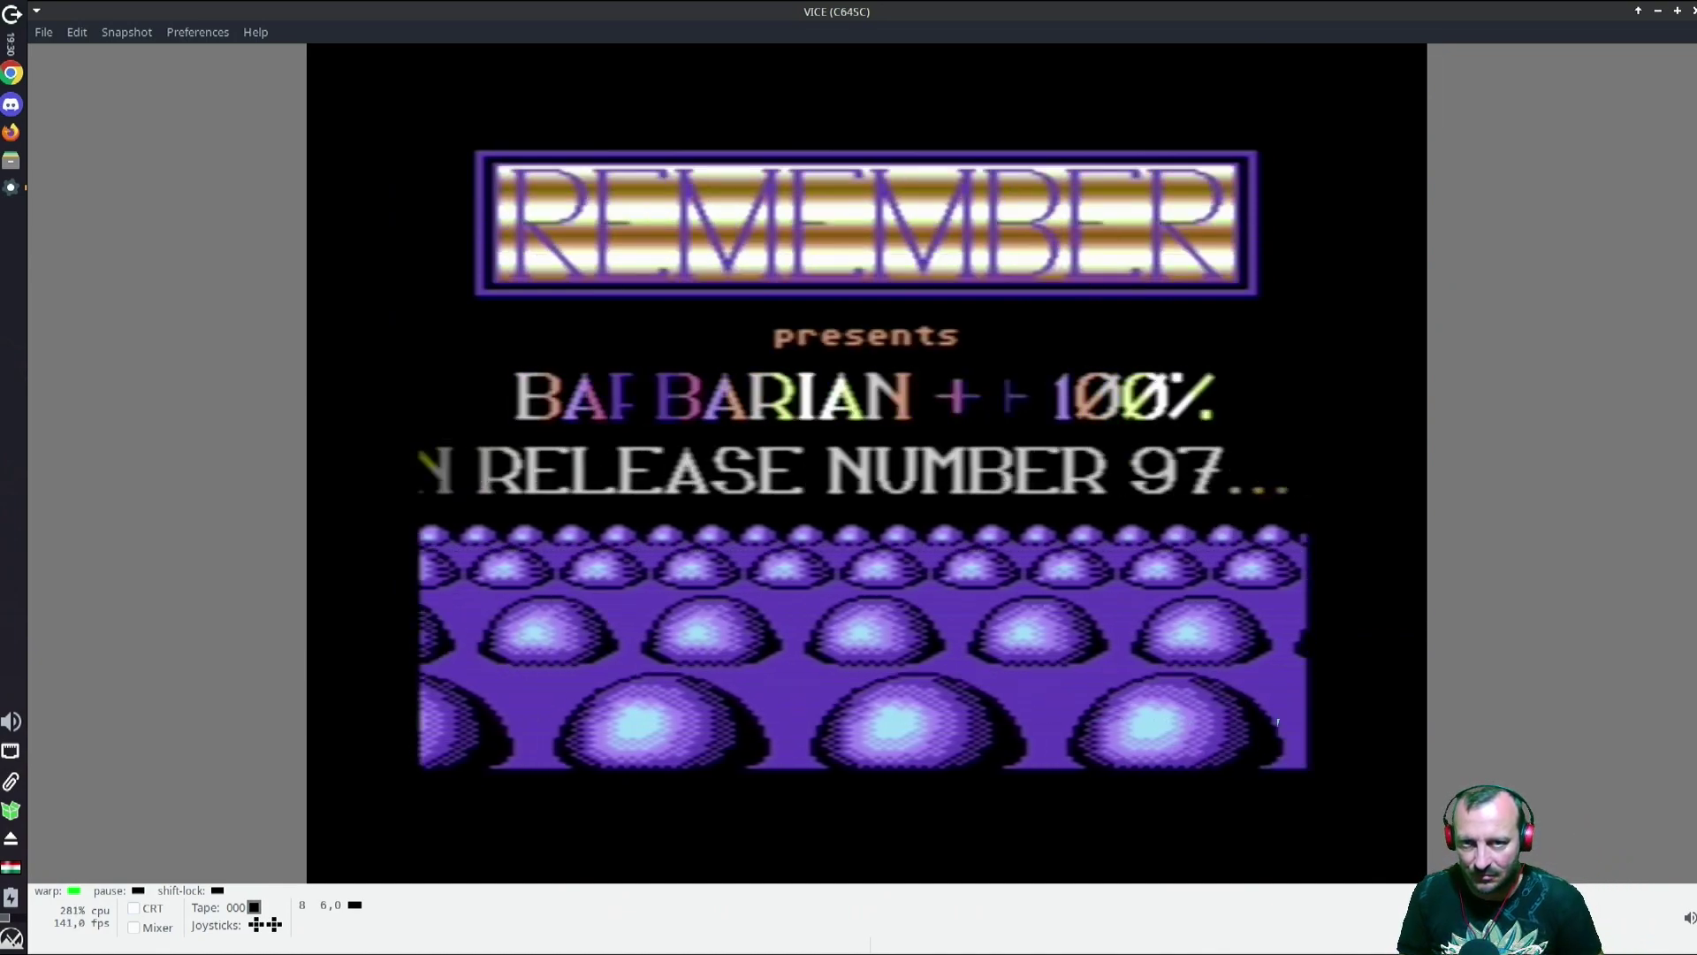
{"action": "key", "text": "alt+w"}
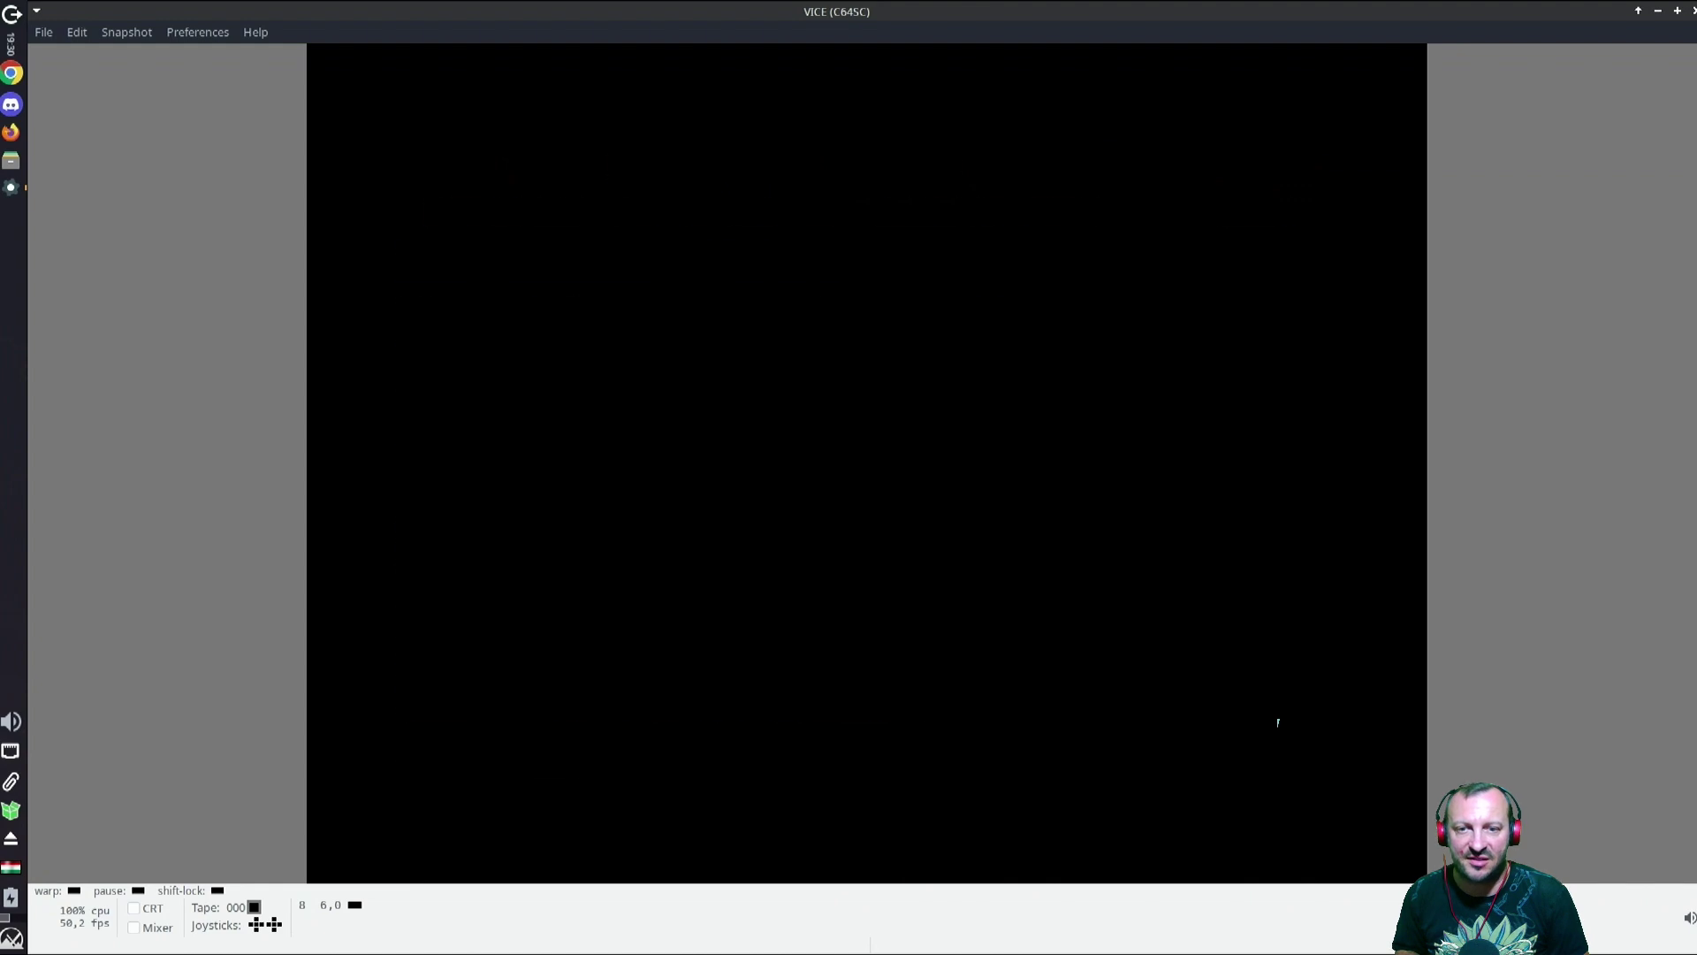
Step: Advance through the Barbarian title and instruction screens, enable the fastloader and choose part 1
{"action": "key", "text": "space"}
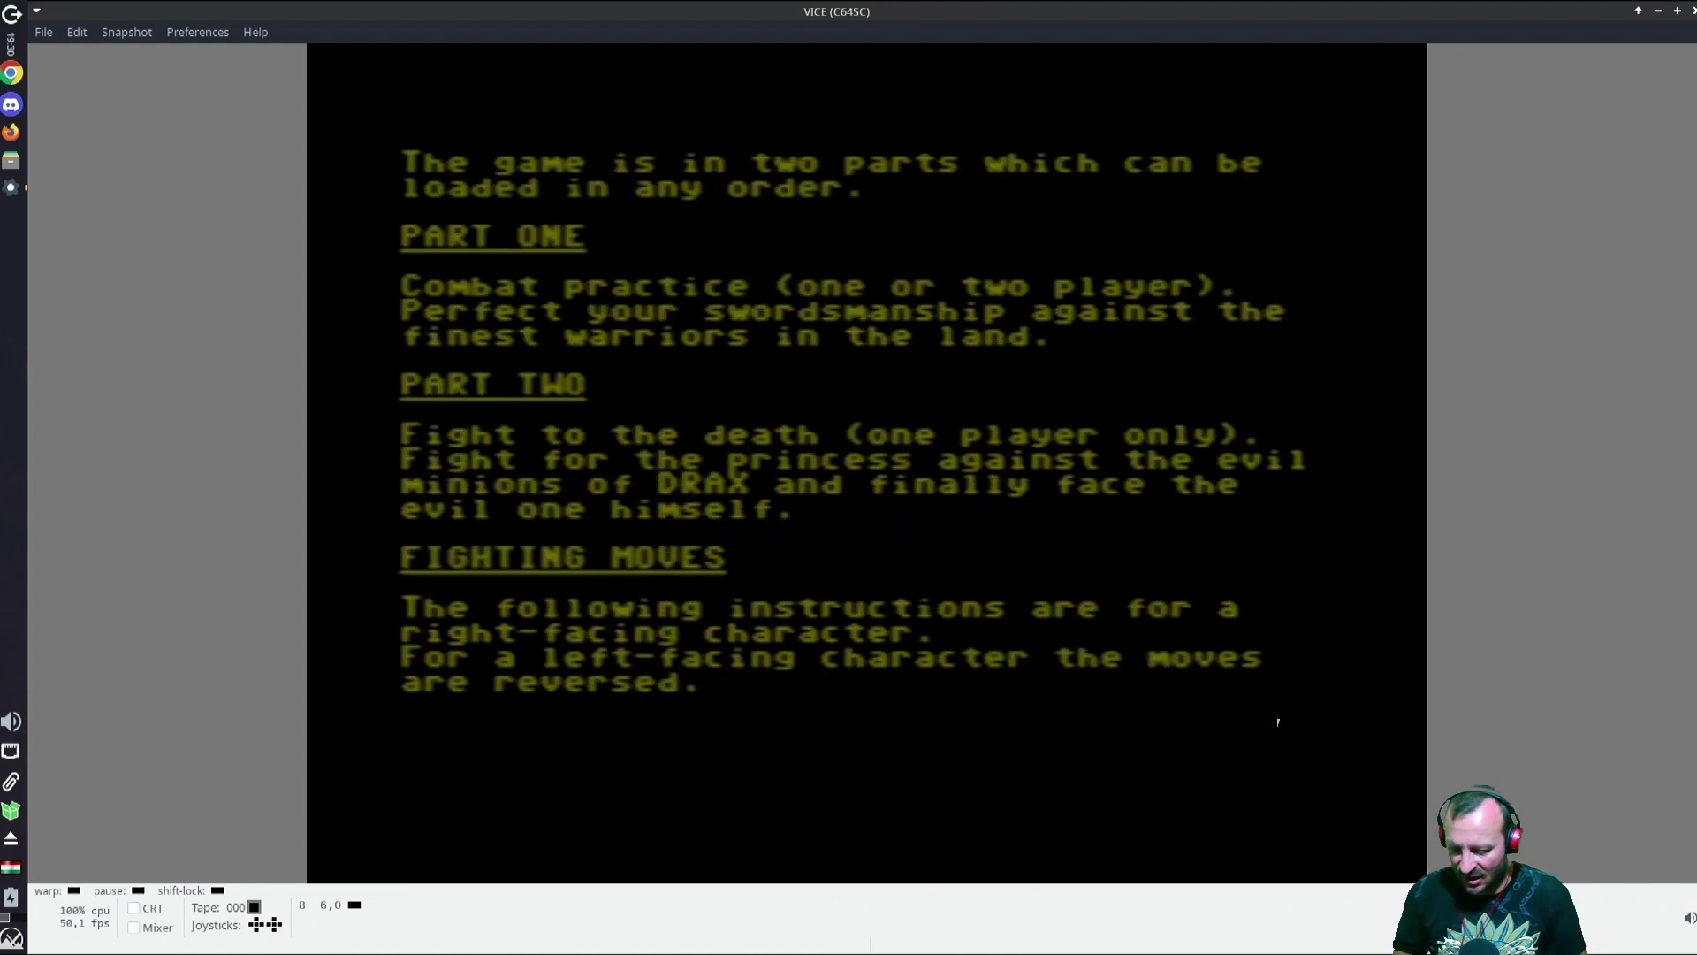
{"action": "key", "text": "space"}
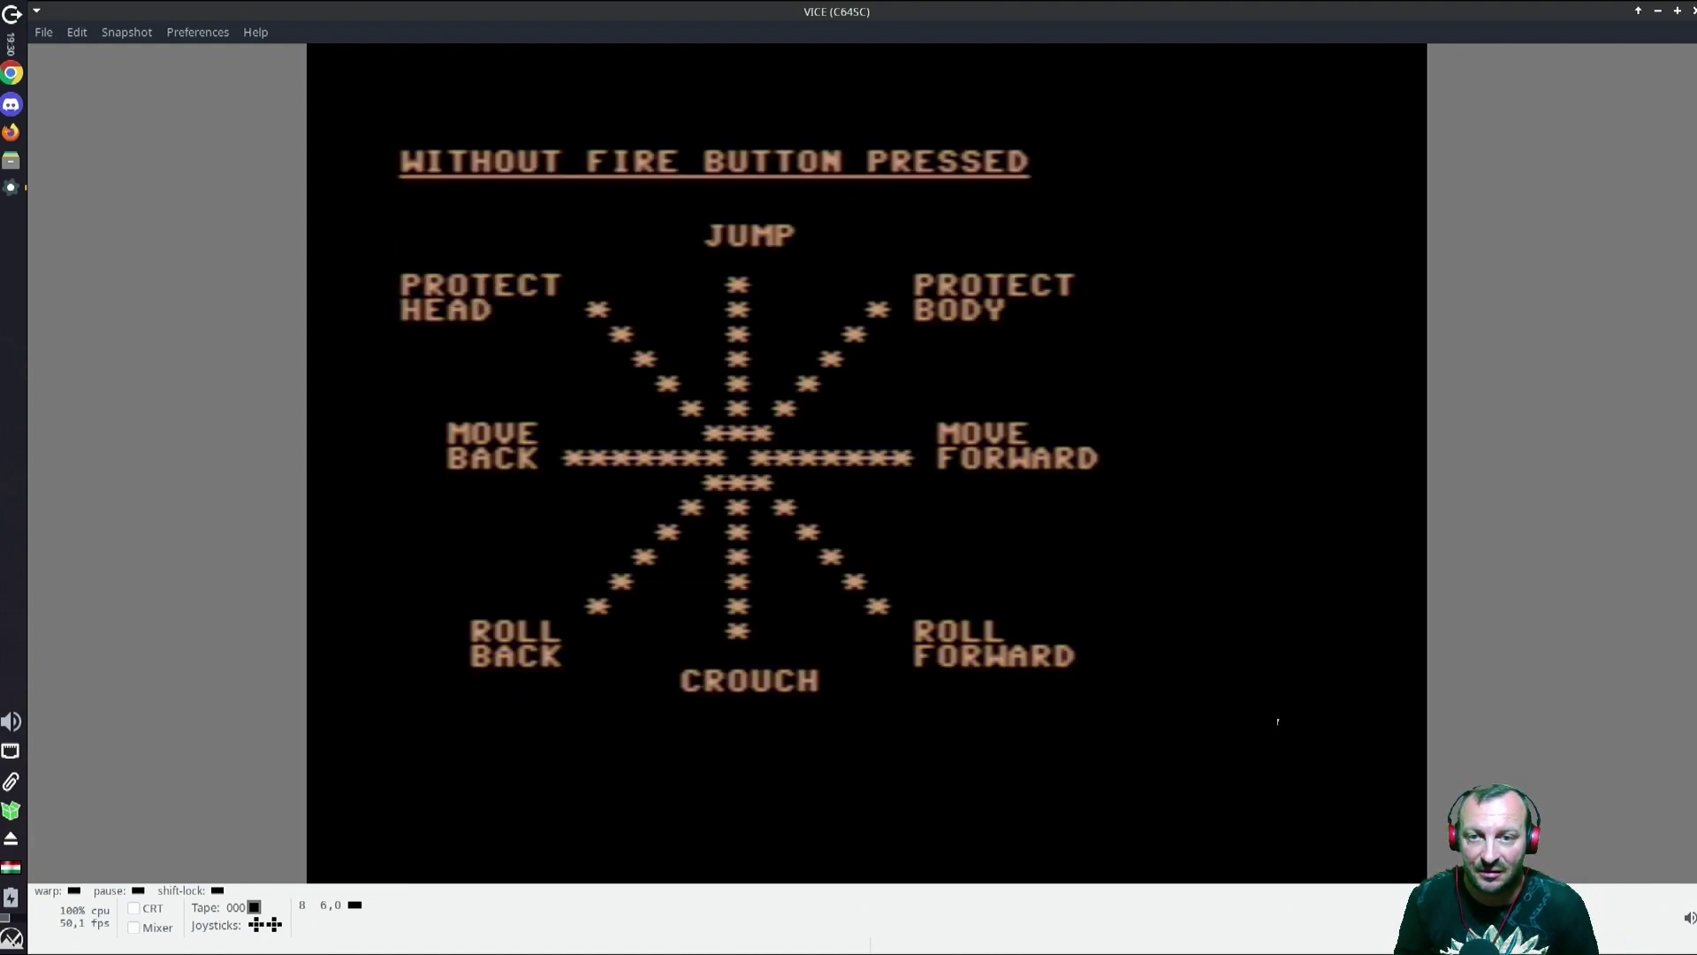
{"action": "key", "text": "space"}
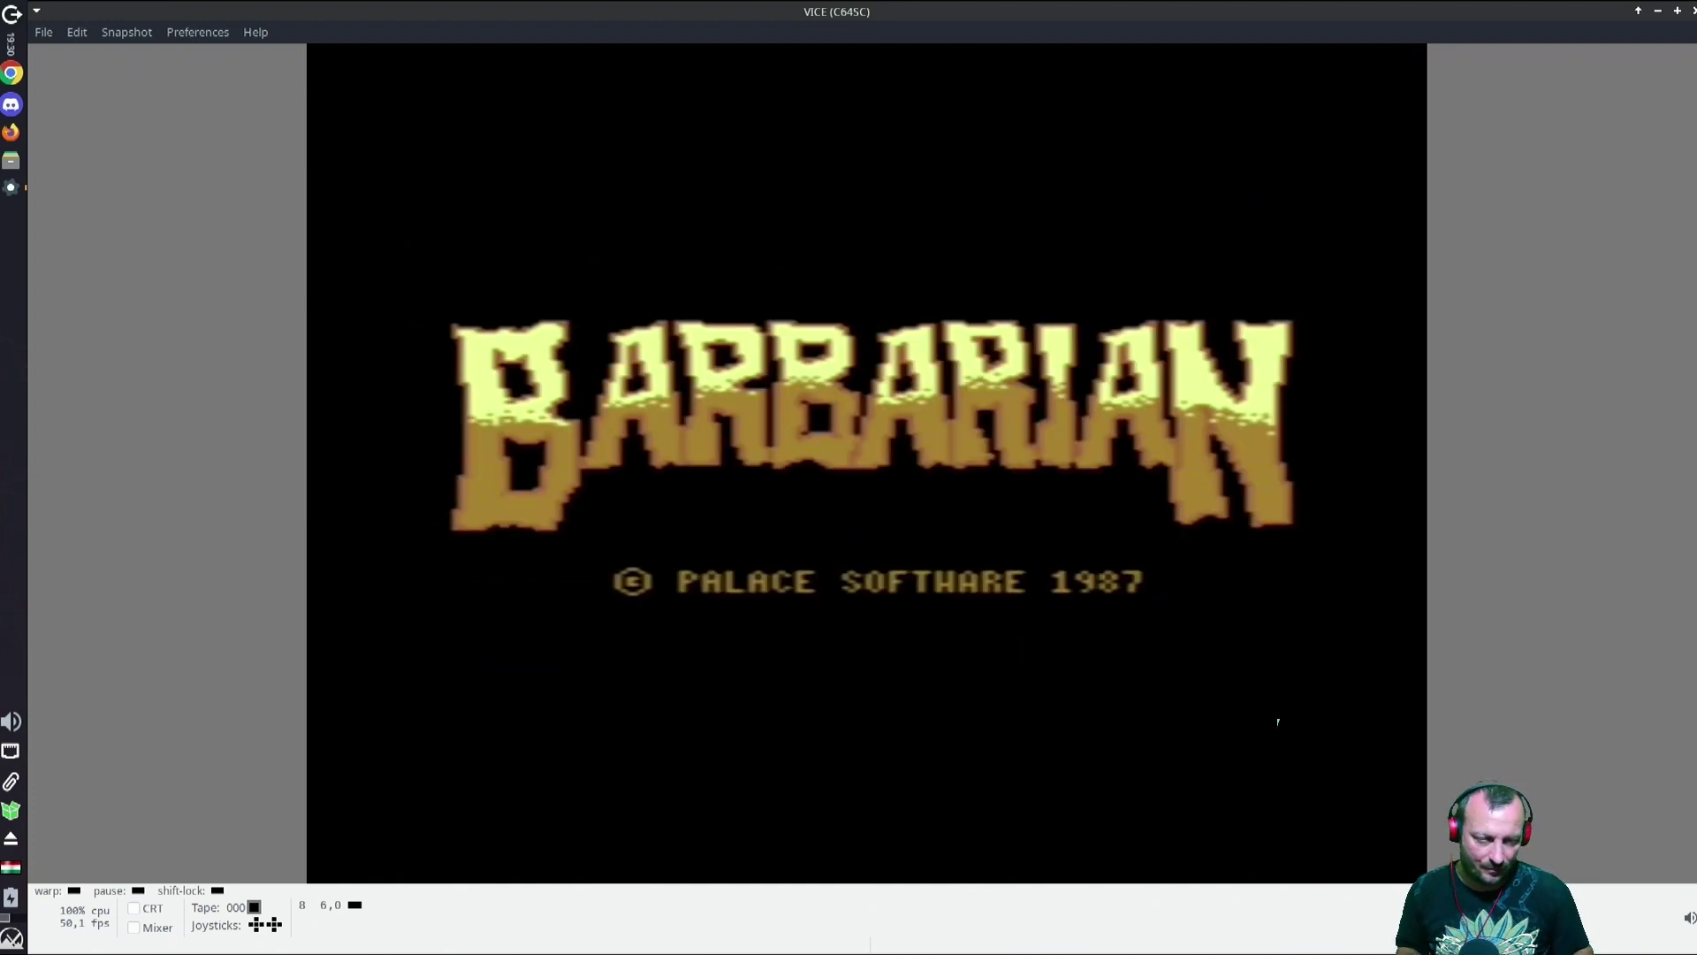
{"action": "key", "text": "space"}
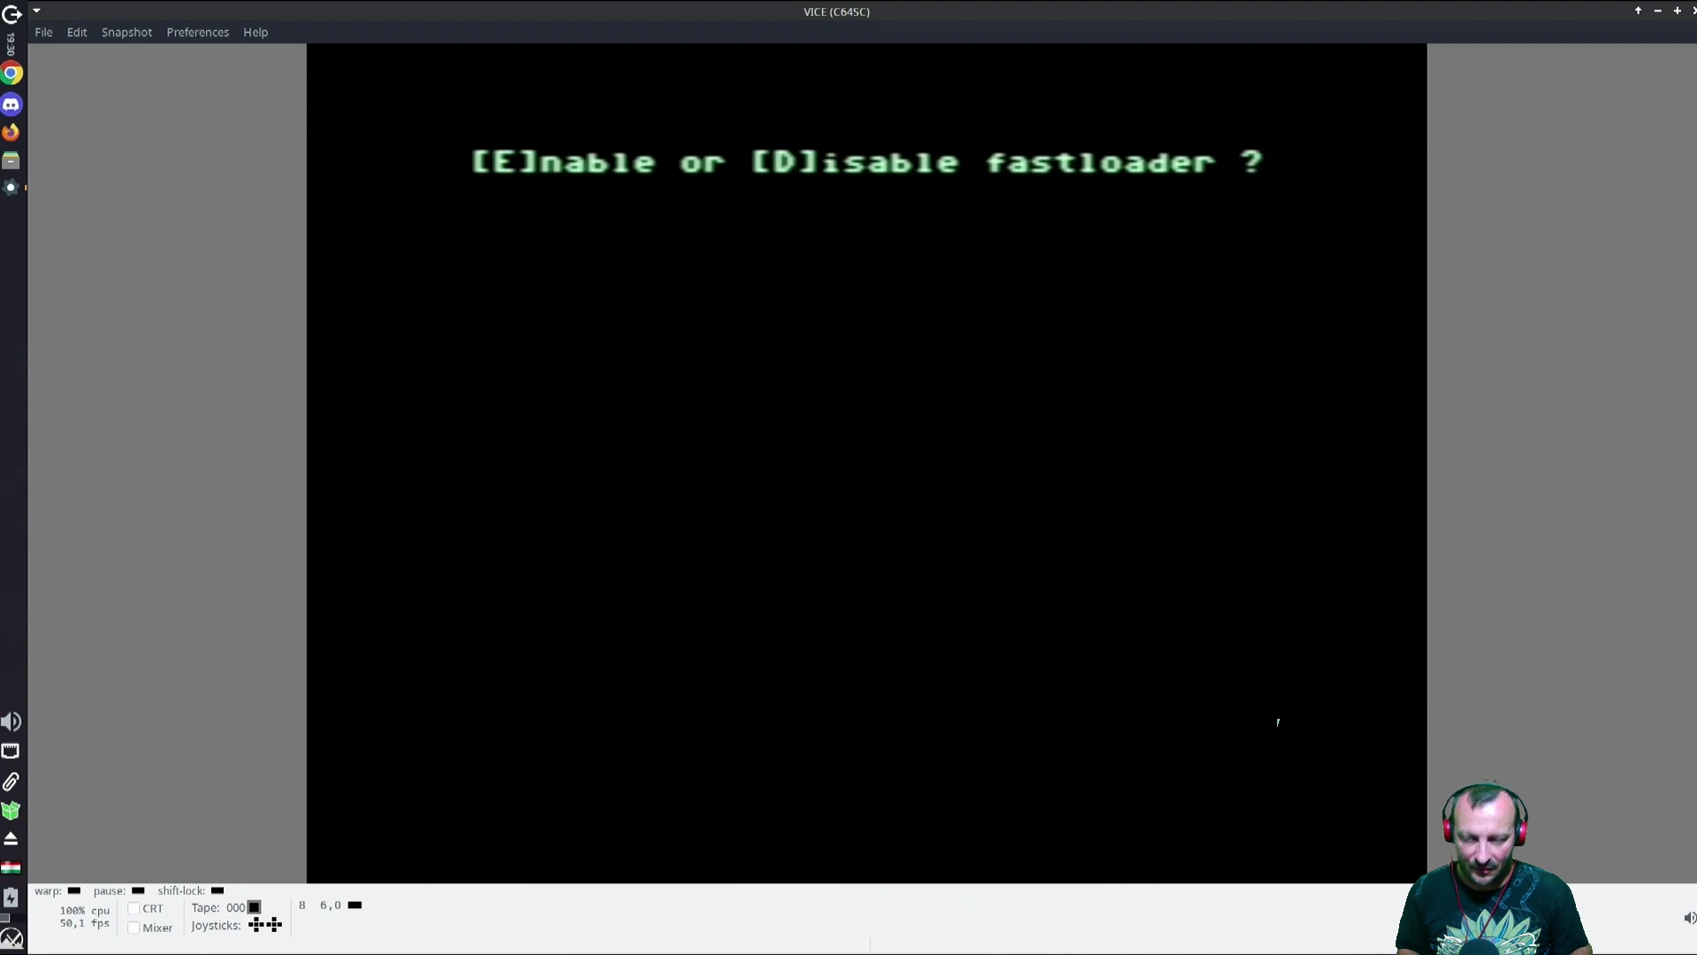
{"action": "key", "text": "e"}
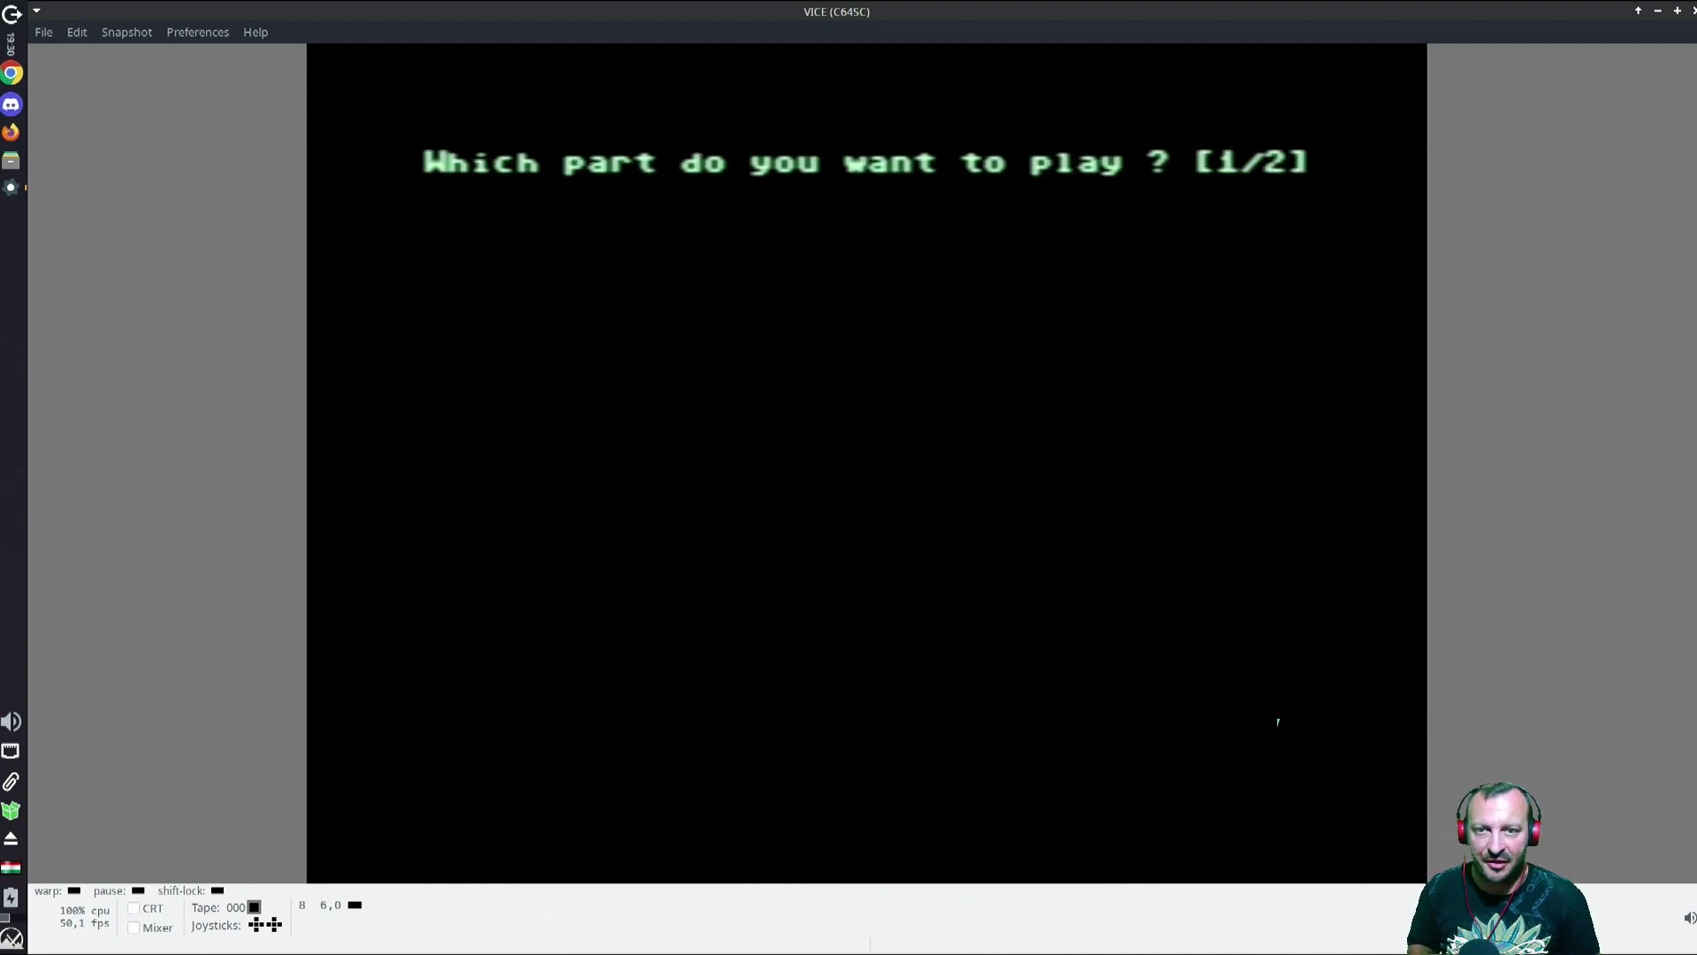
{"action": "key", "text": "1"}
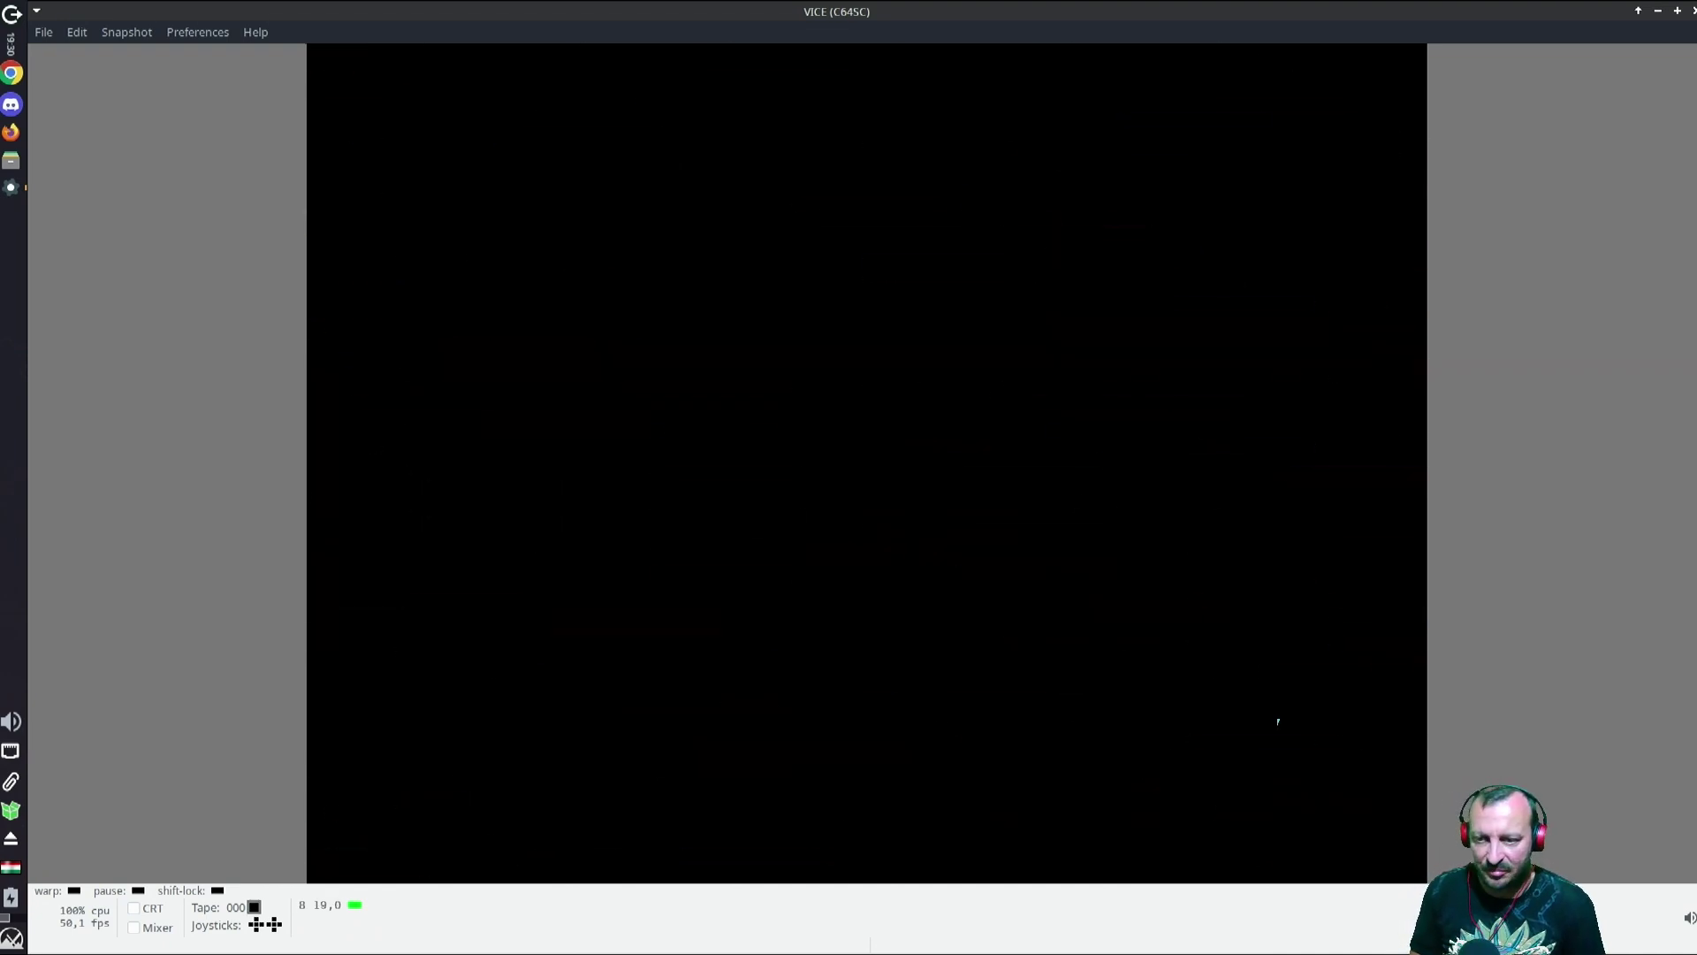
Step: Toggle warp mode around the loading of part 1 and start a one-player game from the demo
{"action": "key", "text": "alt+w"}
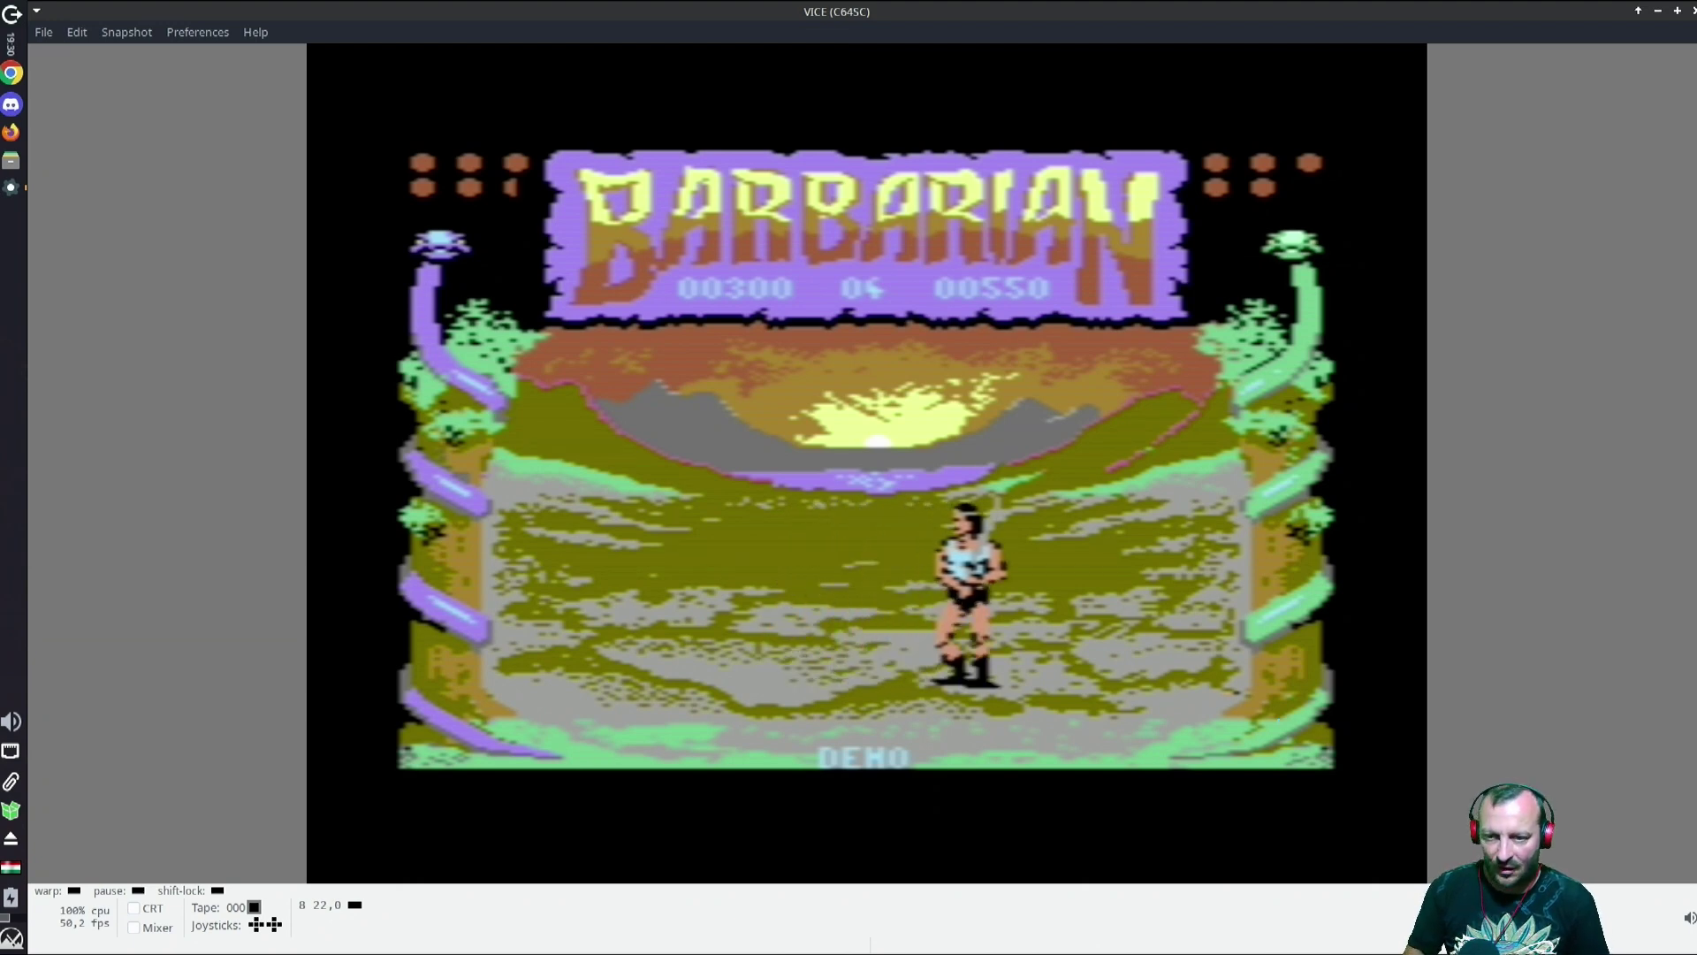
{"action": "key", "text": "alt+w"}
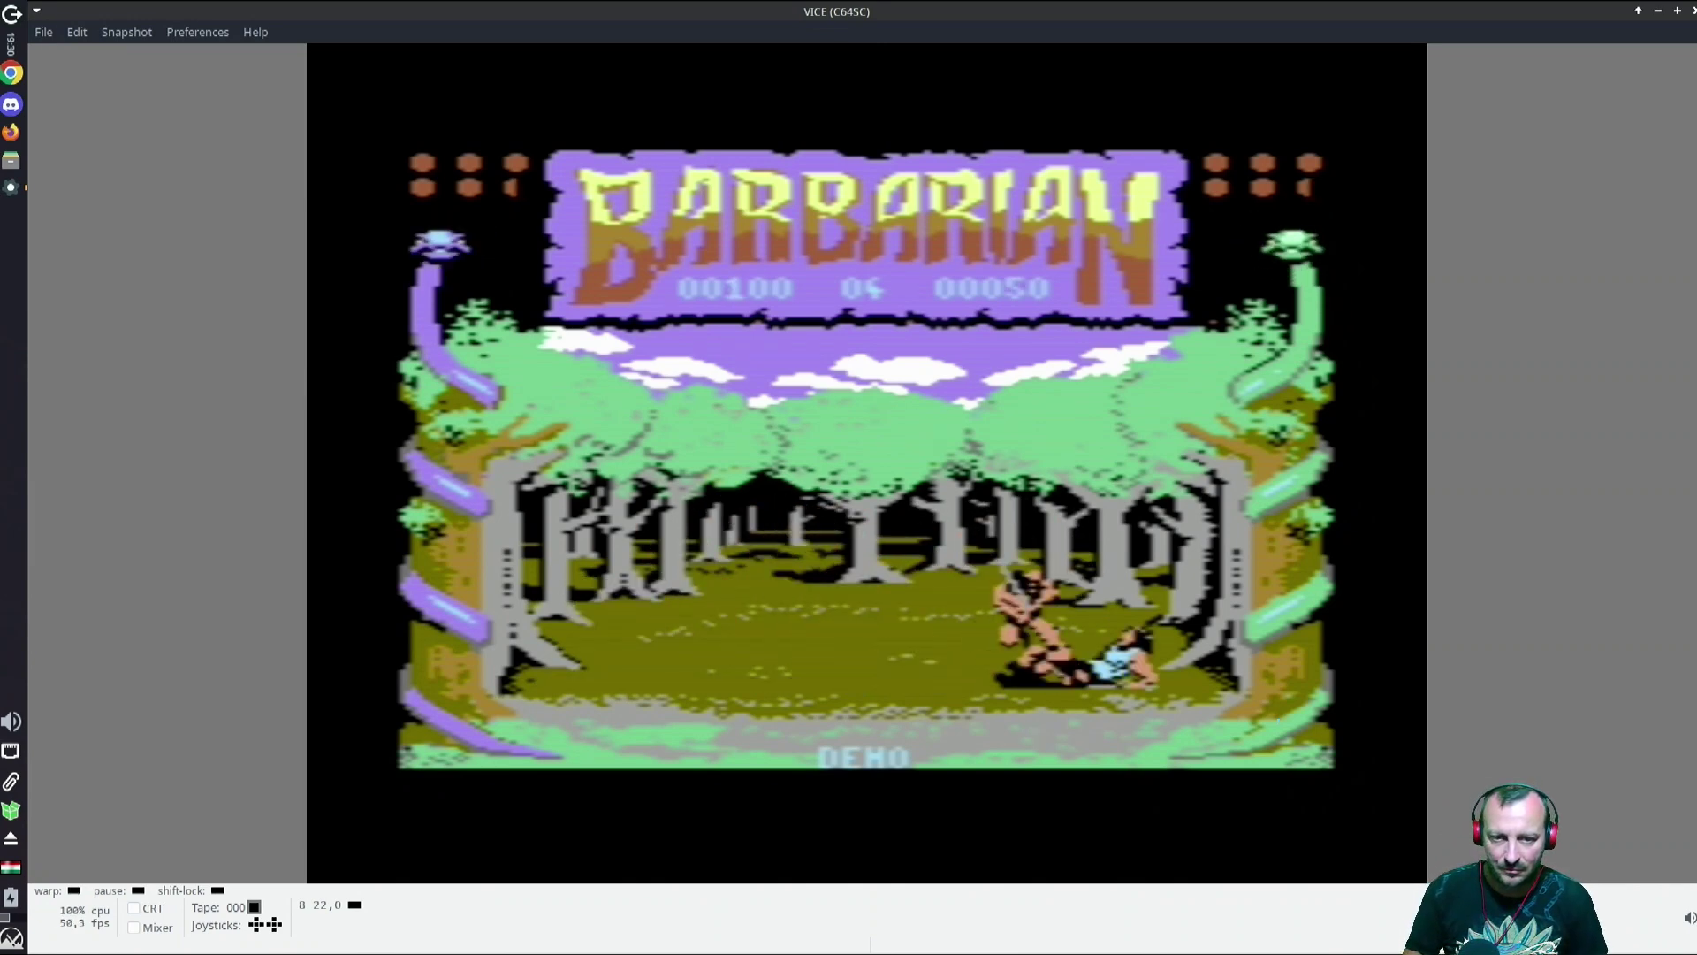
{"action": "key", "text": "alt+w"}
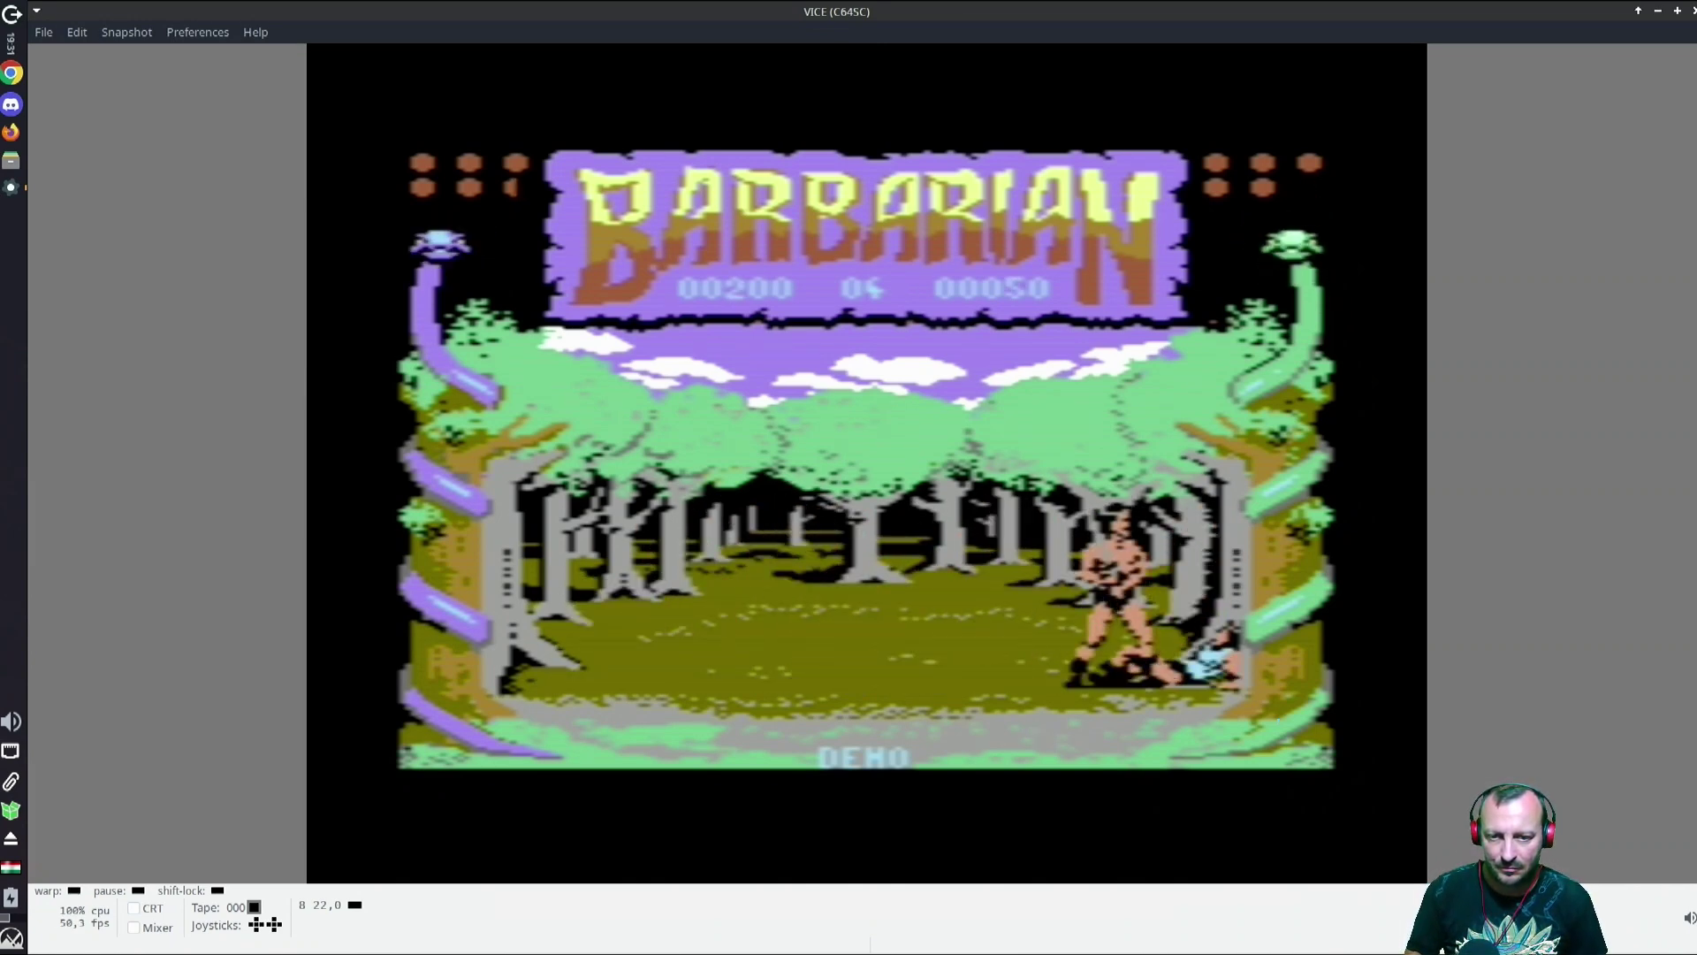
{"action": "key", "text": "F3"}
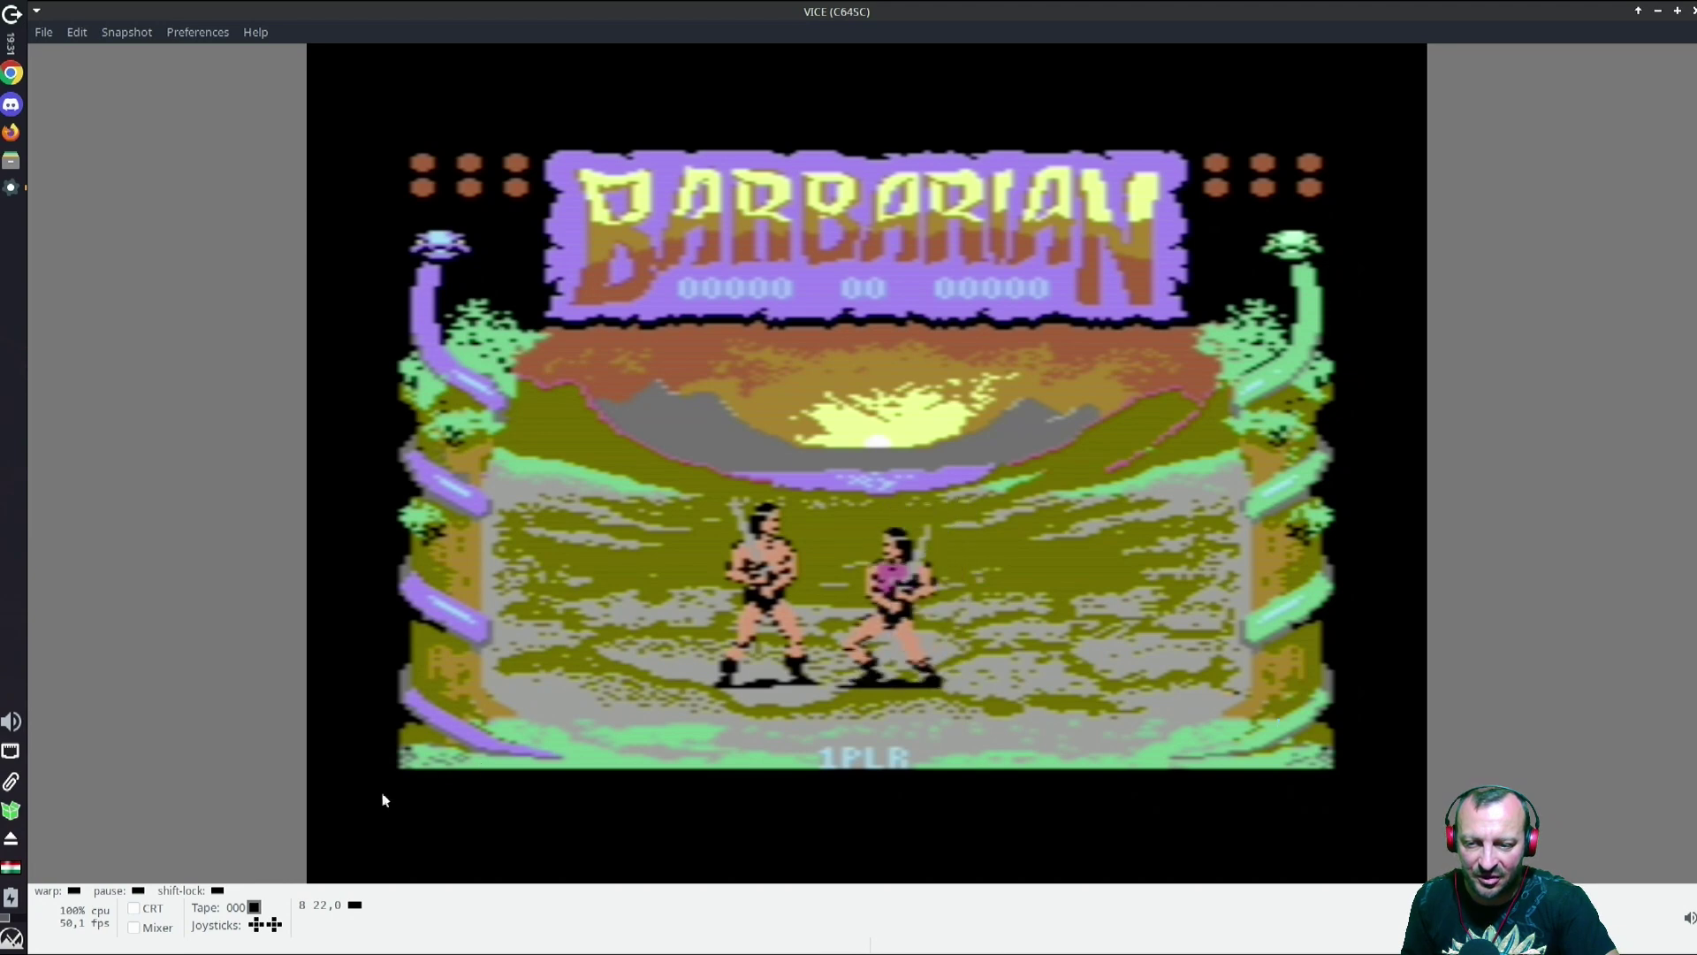
Step: Open the joystick configuration and set Joystick #2 to Keyset B
{"action": "left_click", "coordinate": [275, 931]}
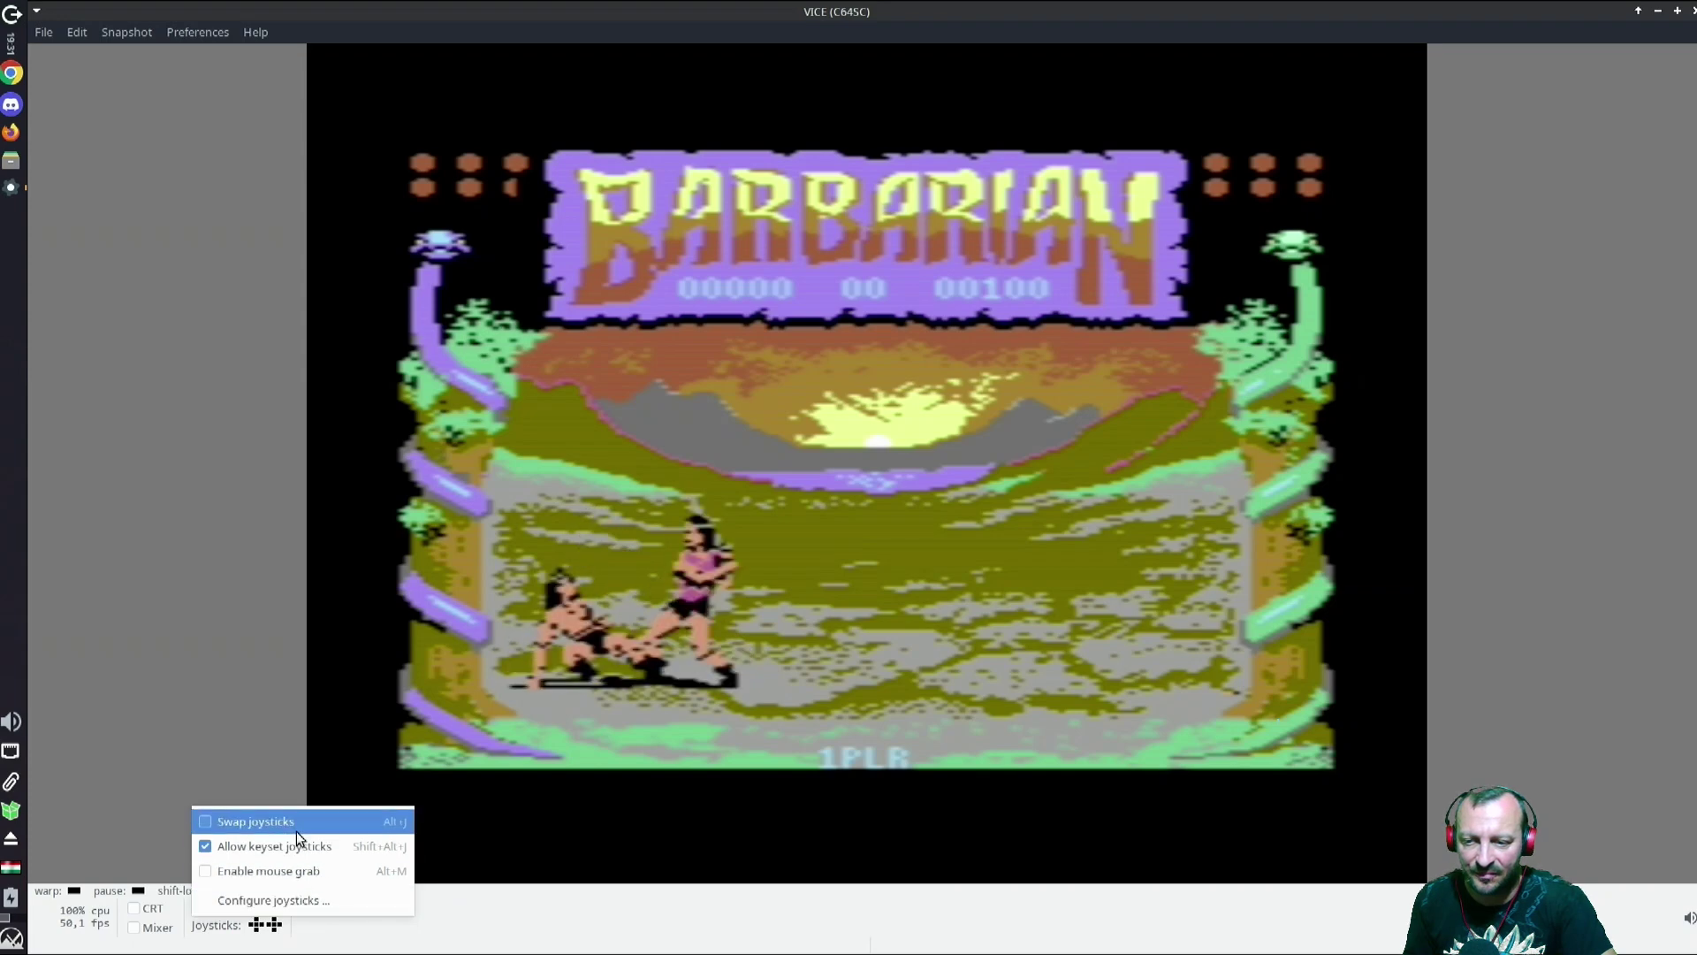
{"action": "left_click", "coordinate": [274, 900]}
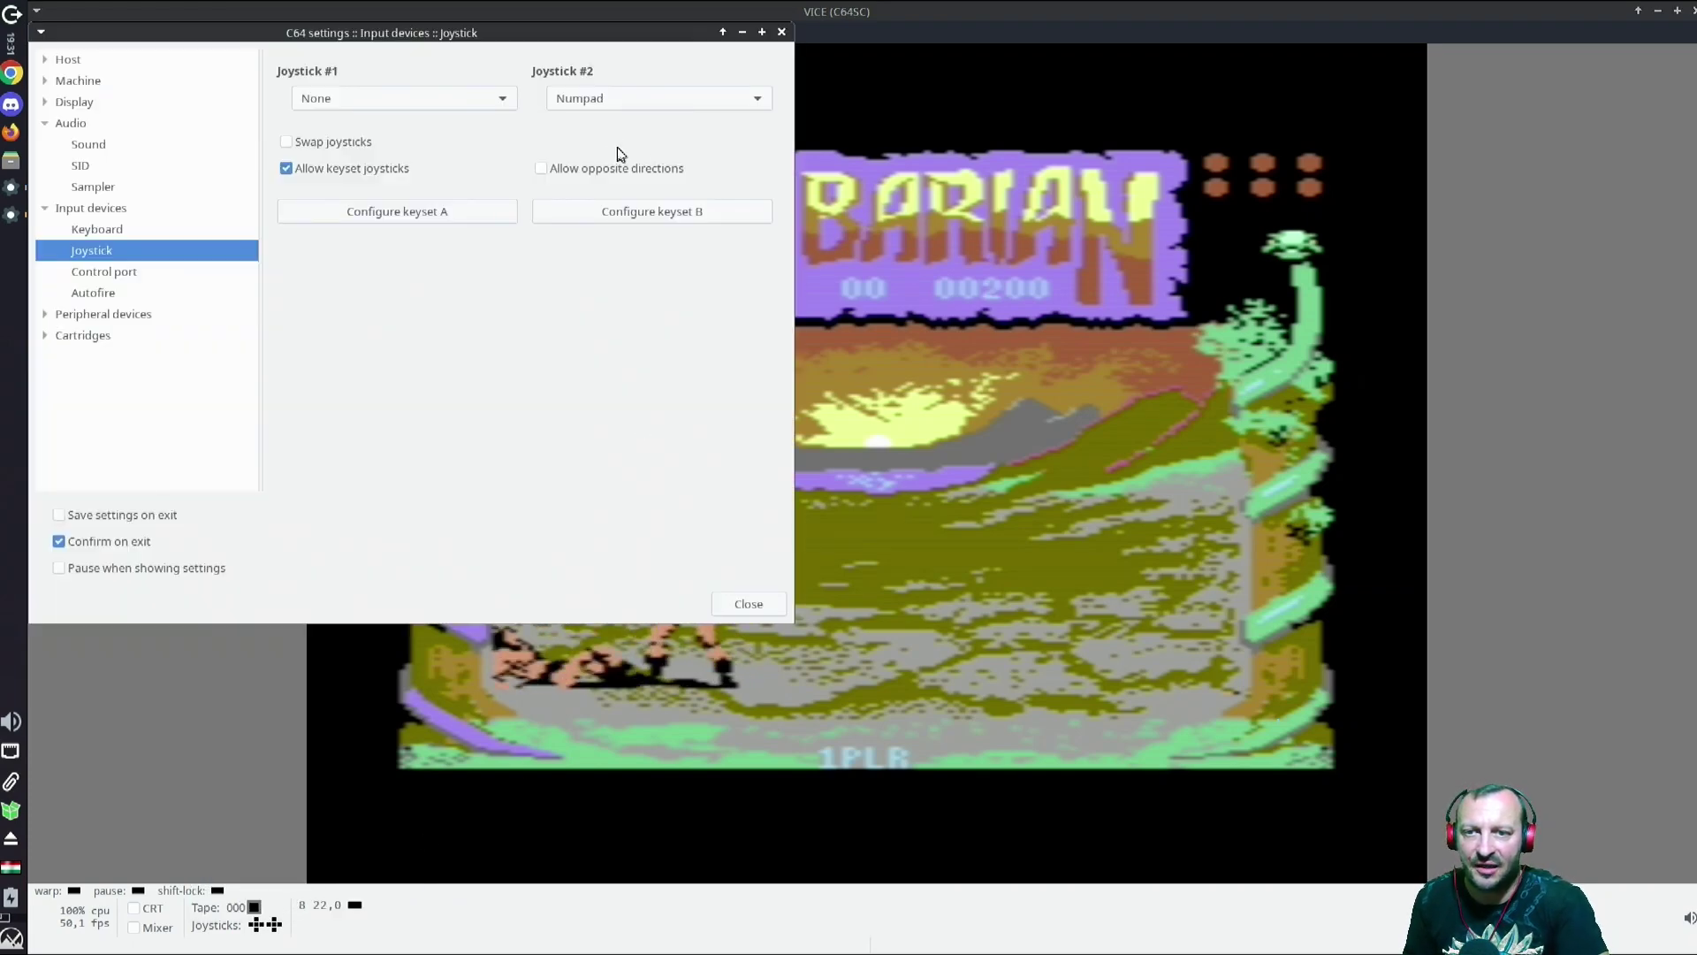
{"action": "left_click", "coordinate": [640, 103]}
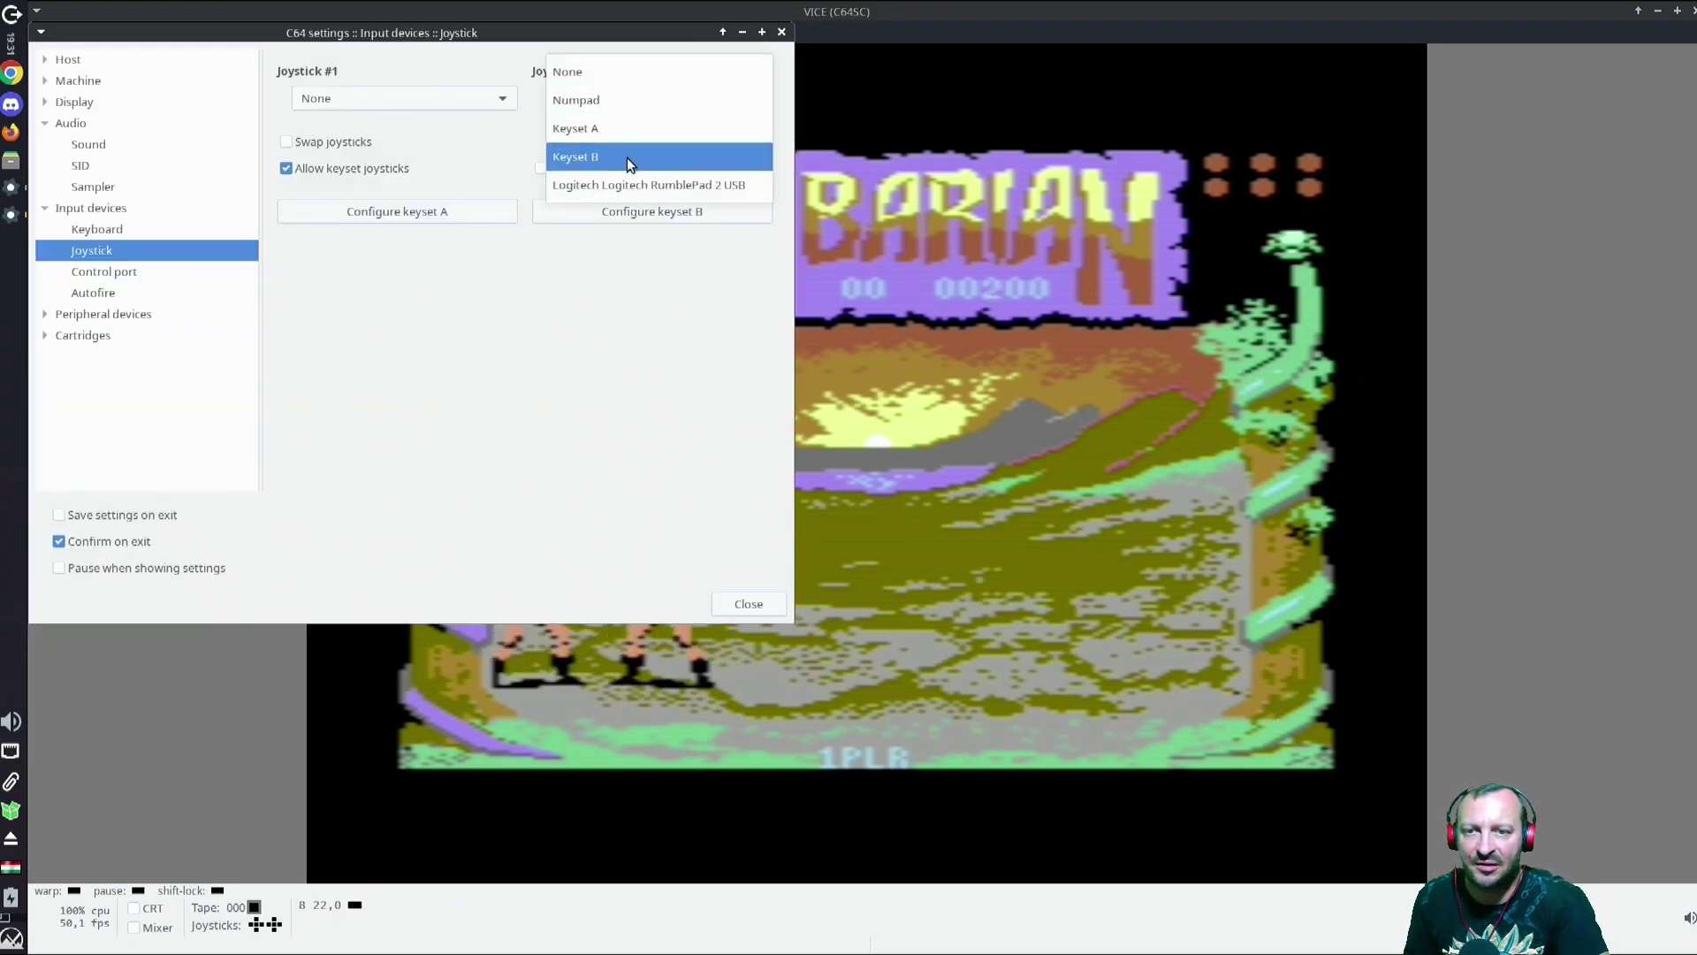
{"action": "left_click", "coordinate": [628, 158]}
Step: Configure keyset B with Up, Down, Left and Right for the four main directions and KP_0 for Fire, and close the settings
{"action": "left_click", "coordinate": [660, 212]}
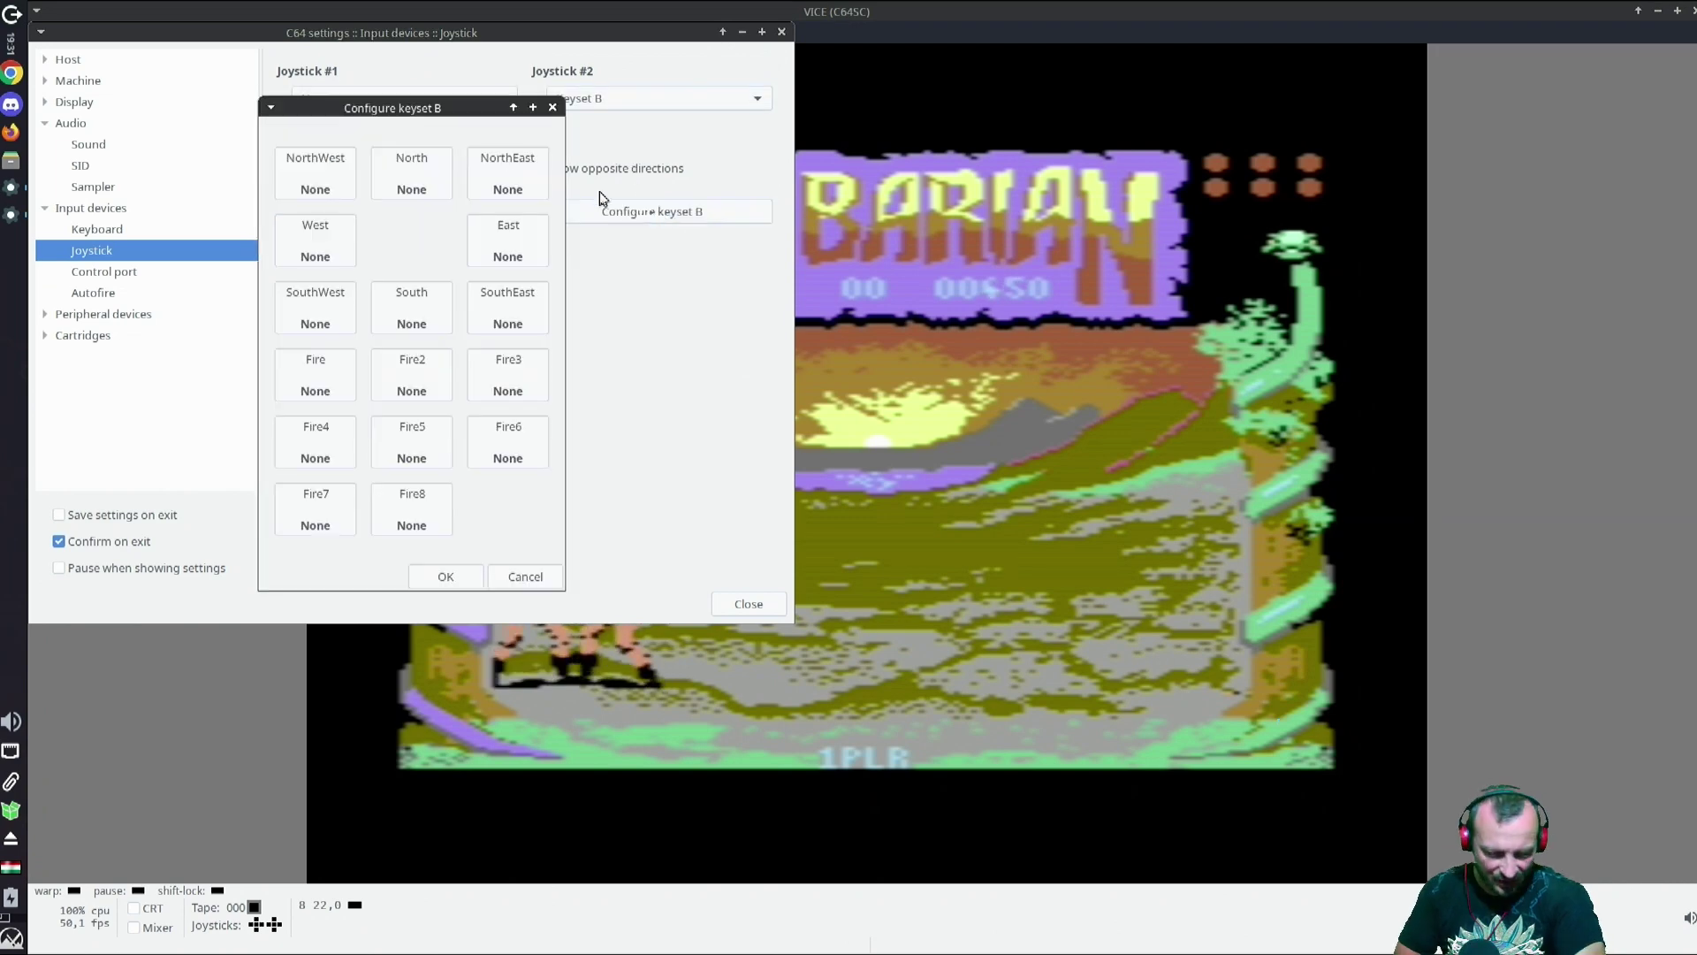
{"action": "key", "text": "Up"}
{"action": "left_click", "coordinate": [400, 292]}
{"action": "key", "text": "Down"}
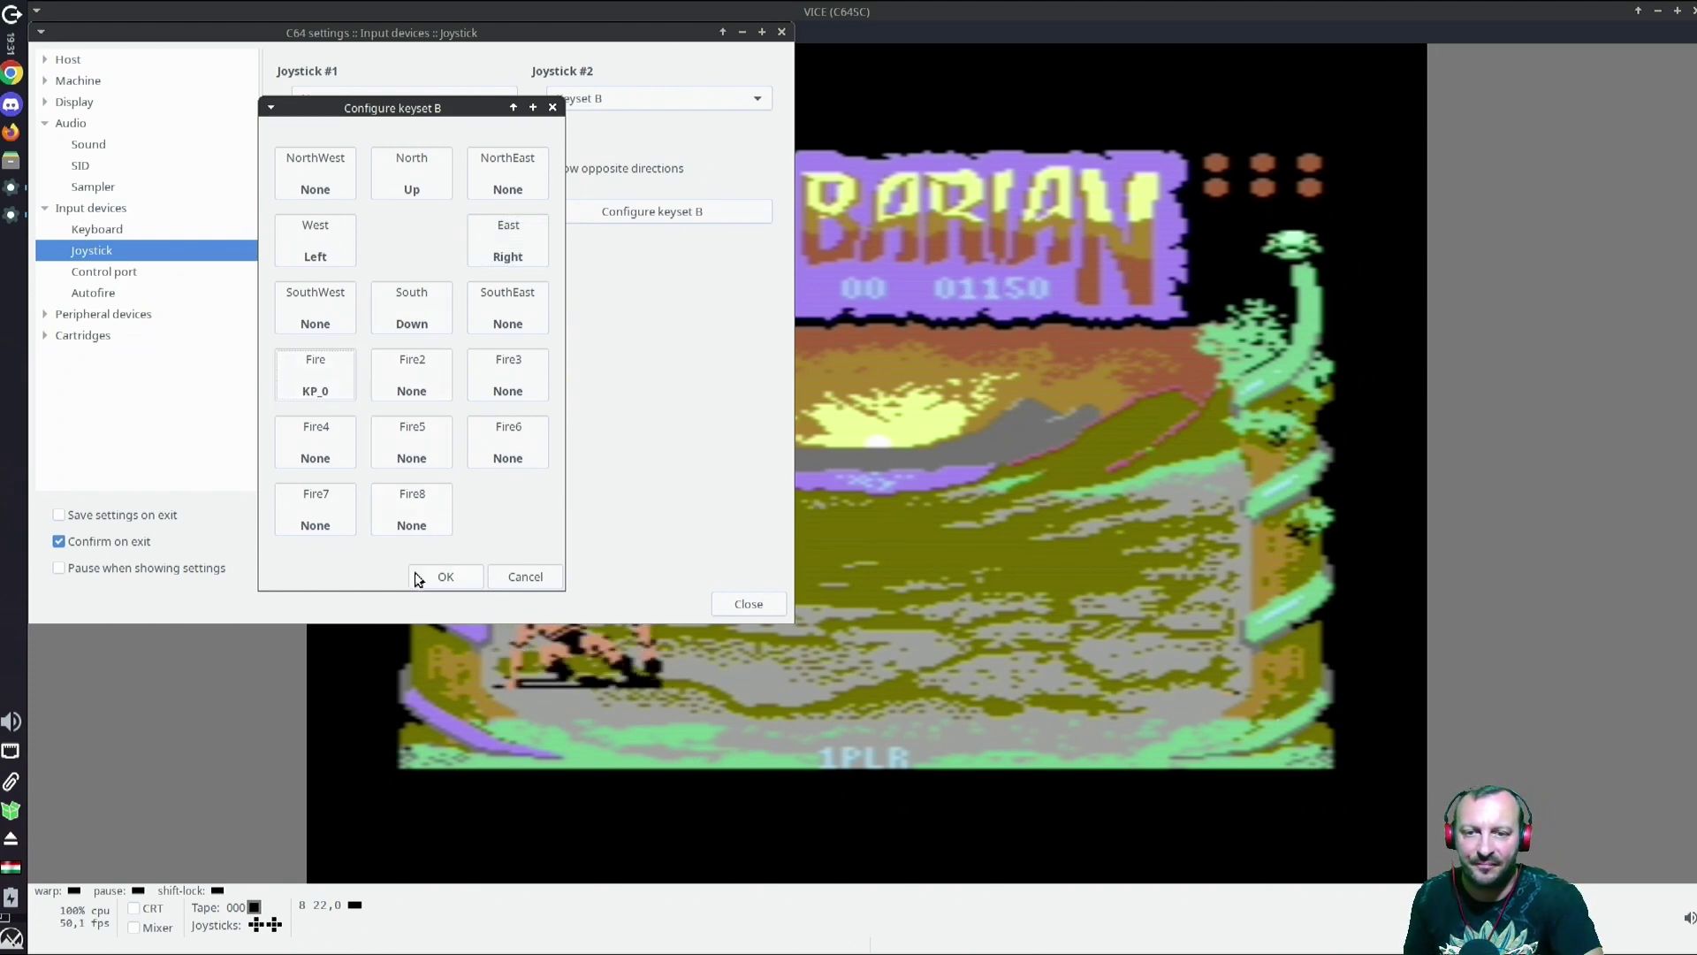
{"action": "left_click", "coordinate": [466, 579]}
{"action": "left_click", "coordinate": [748, 606]}
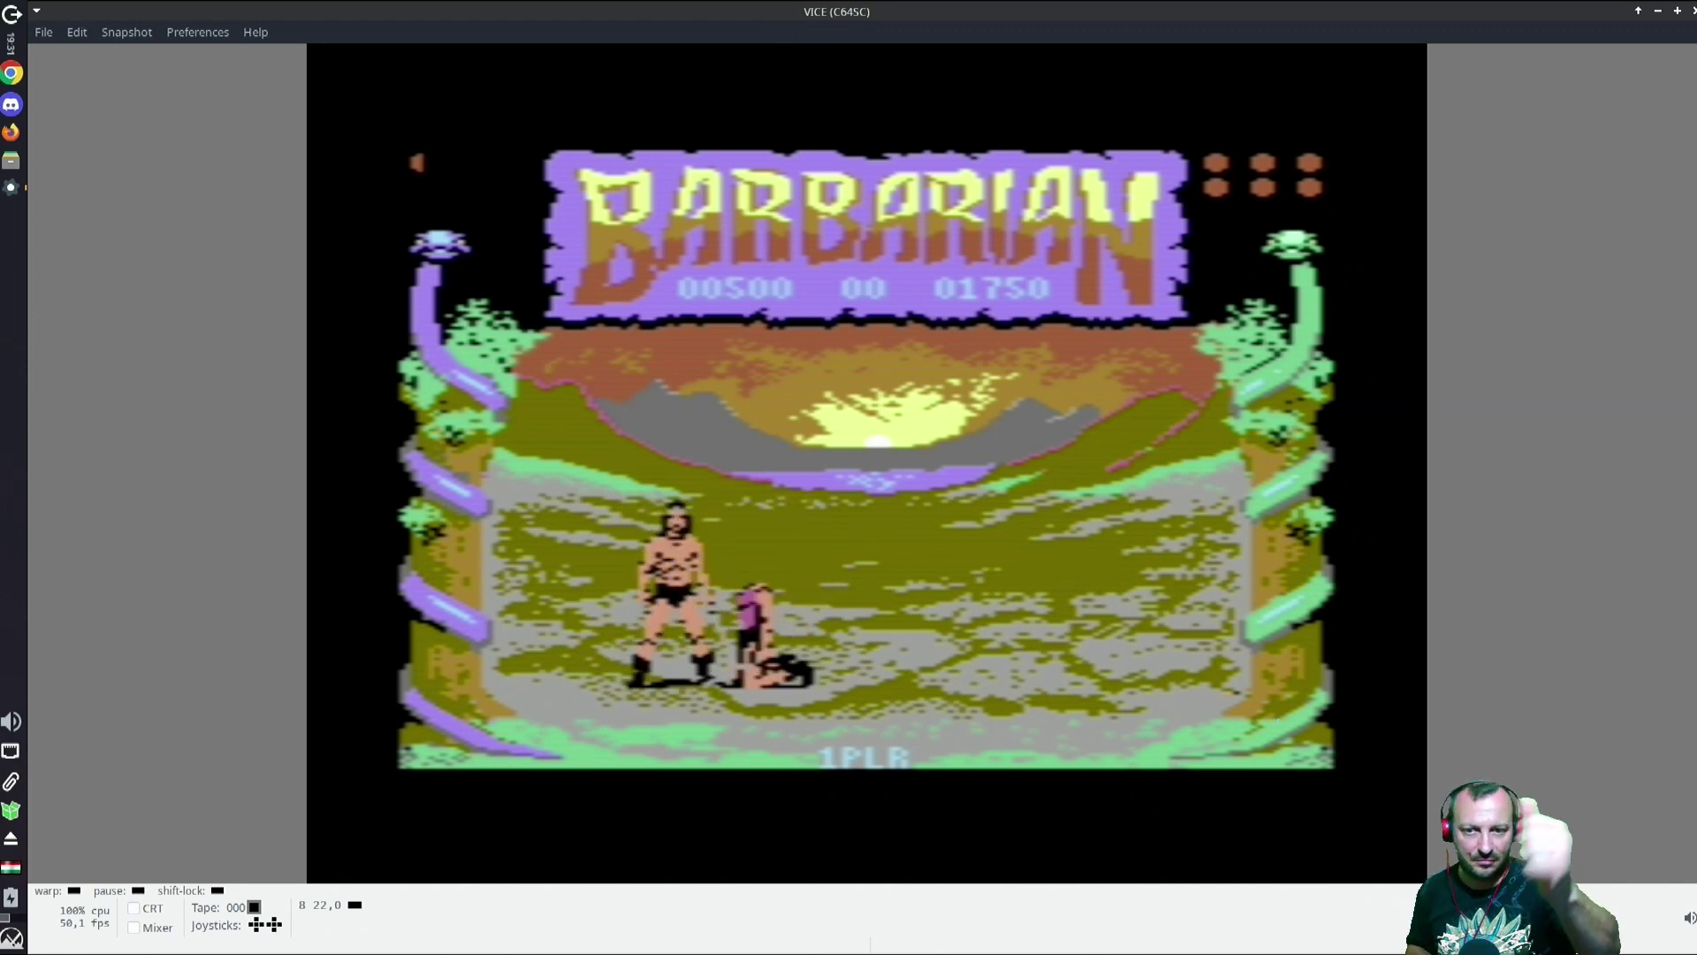
Step: Switch the emulator to fullscreen and fight the Barbarian opponent, moving the fighter back and forth with the configured keyset
{"action": "key", "text": "alt+d"}
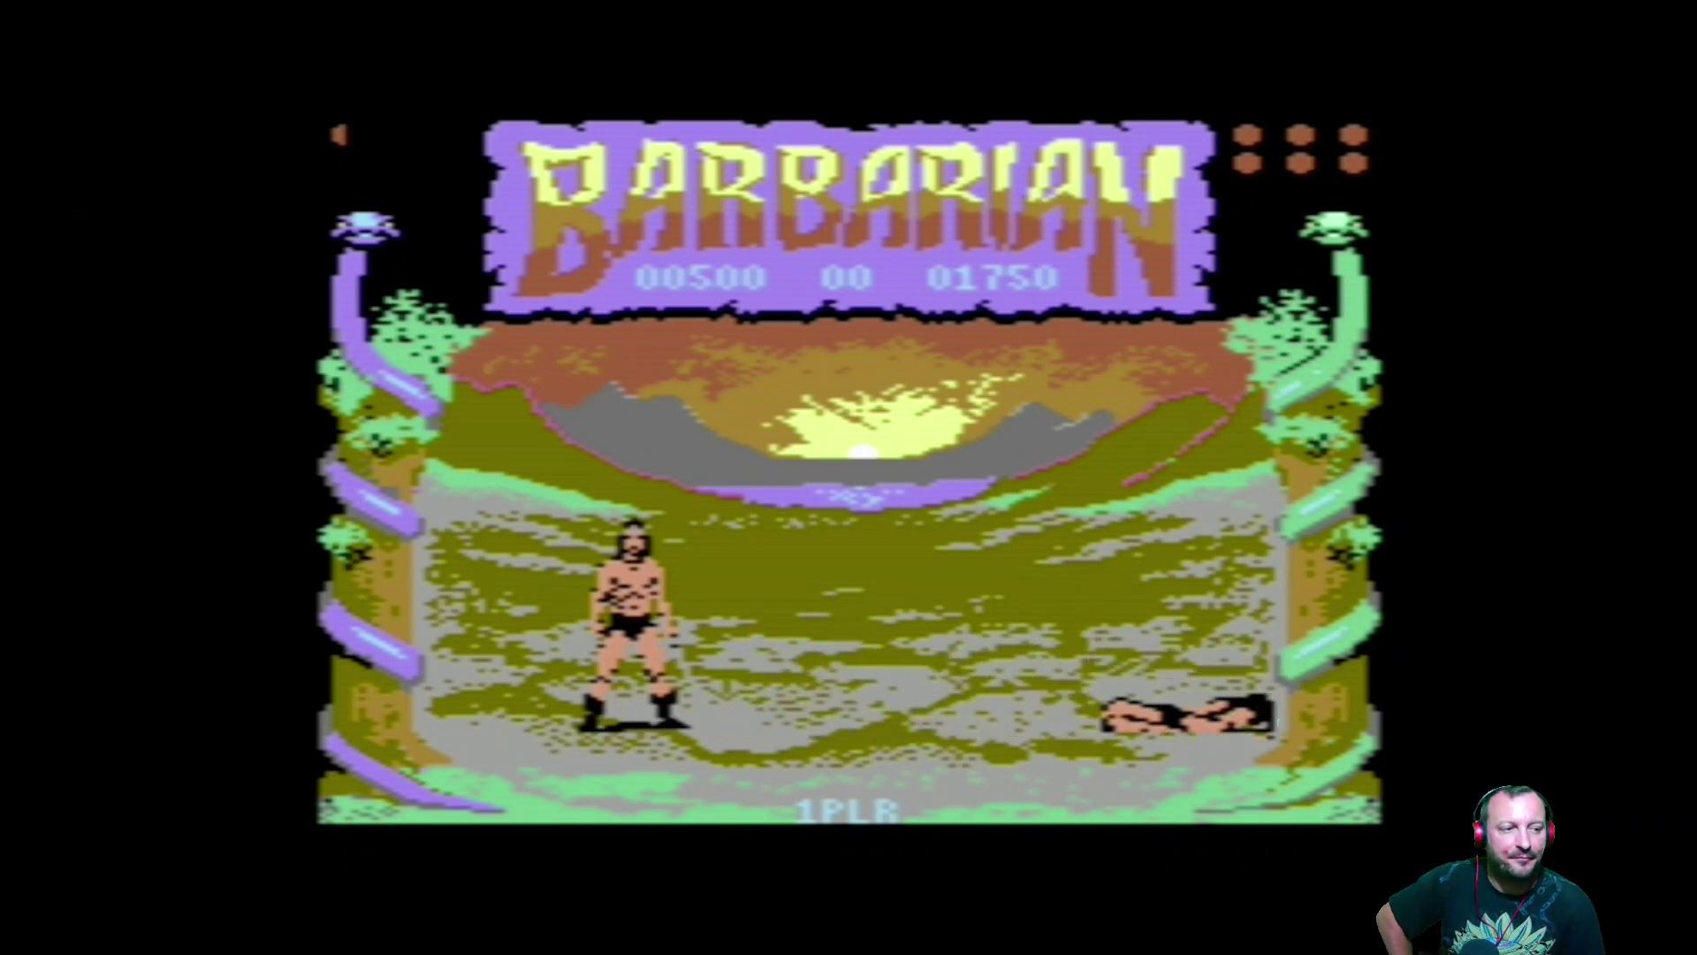
{"action": "key", "text": "Left"}
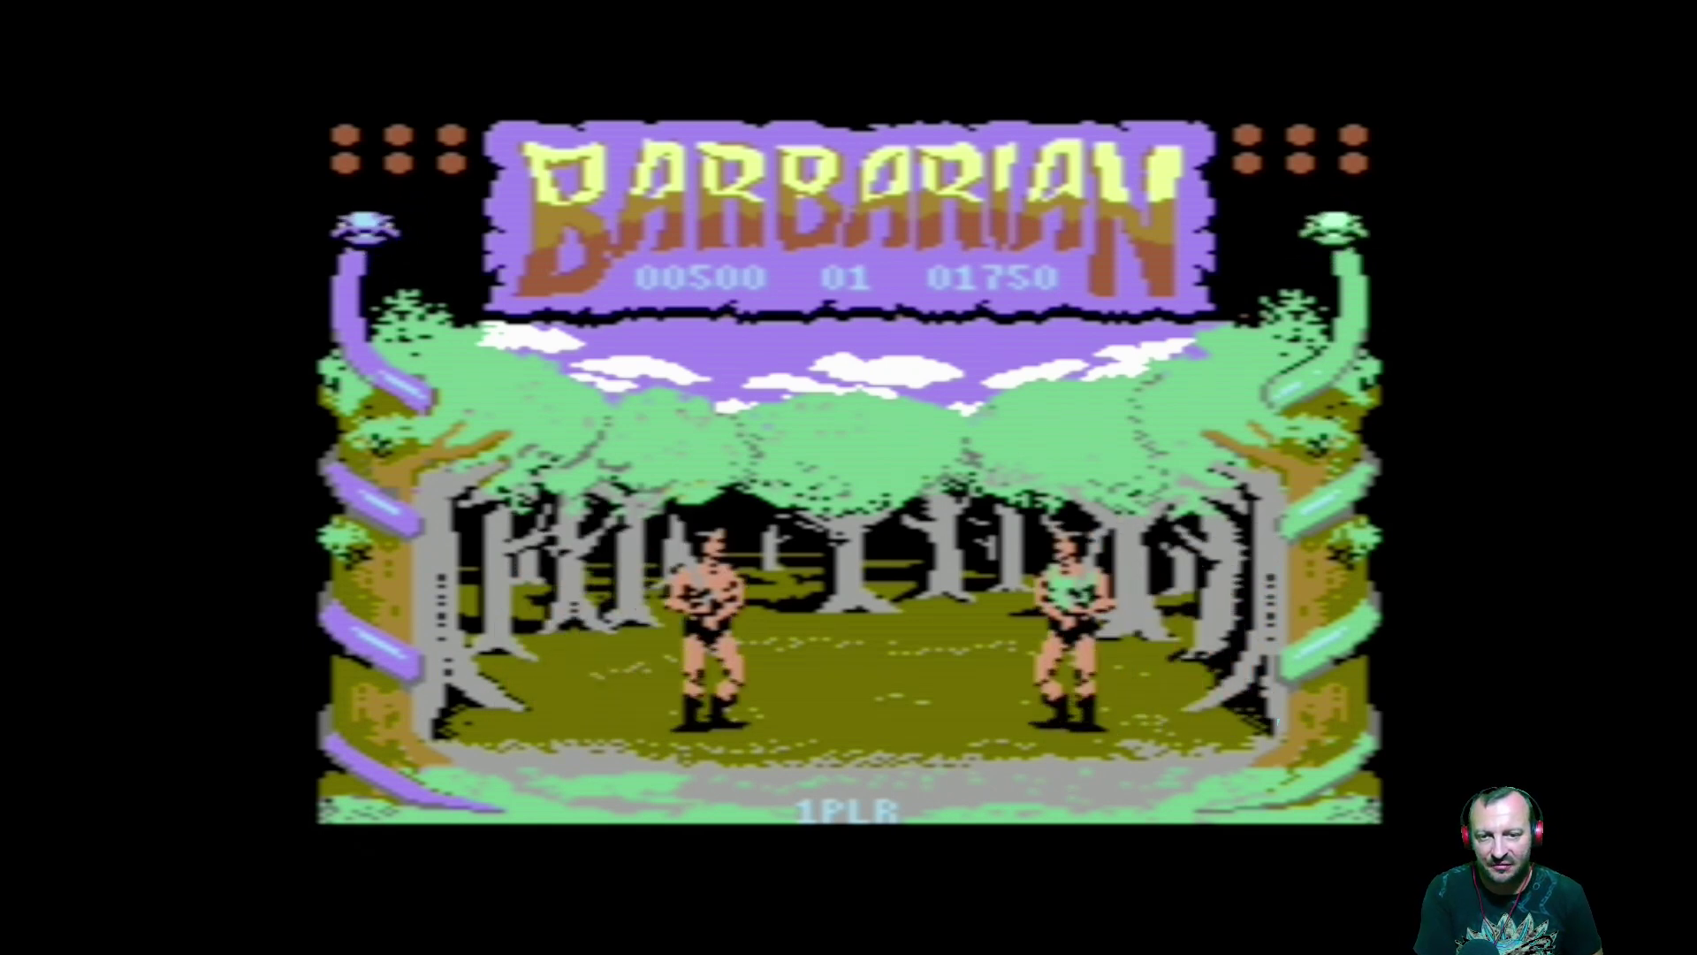
{"action": "key", "text": "Right"}
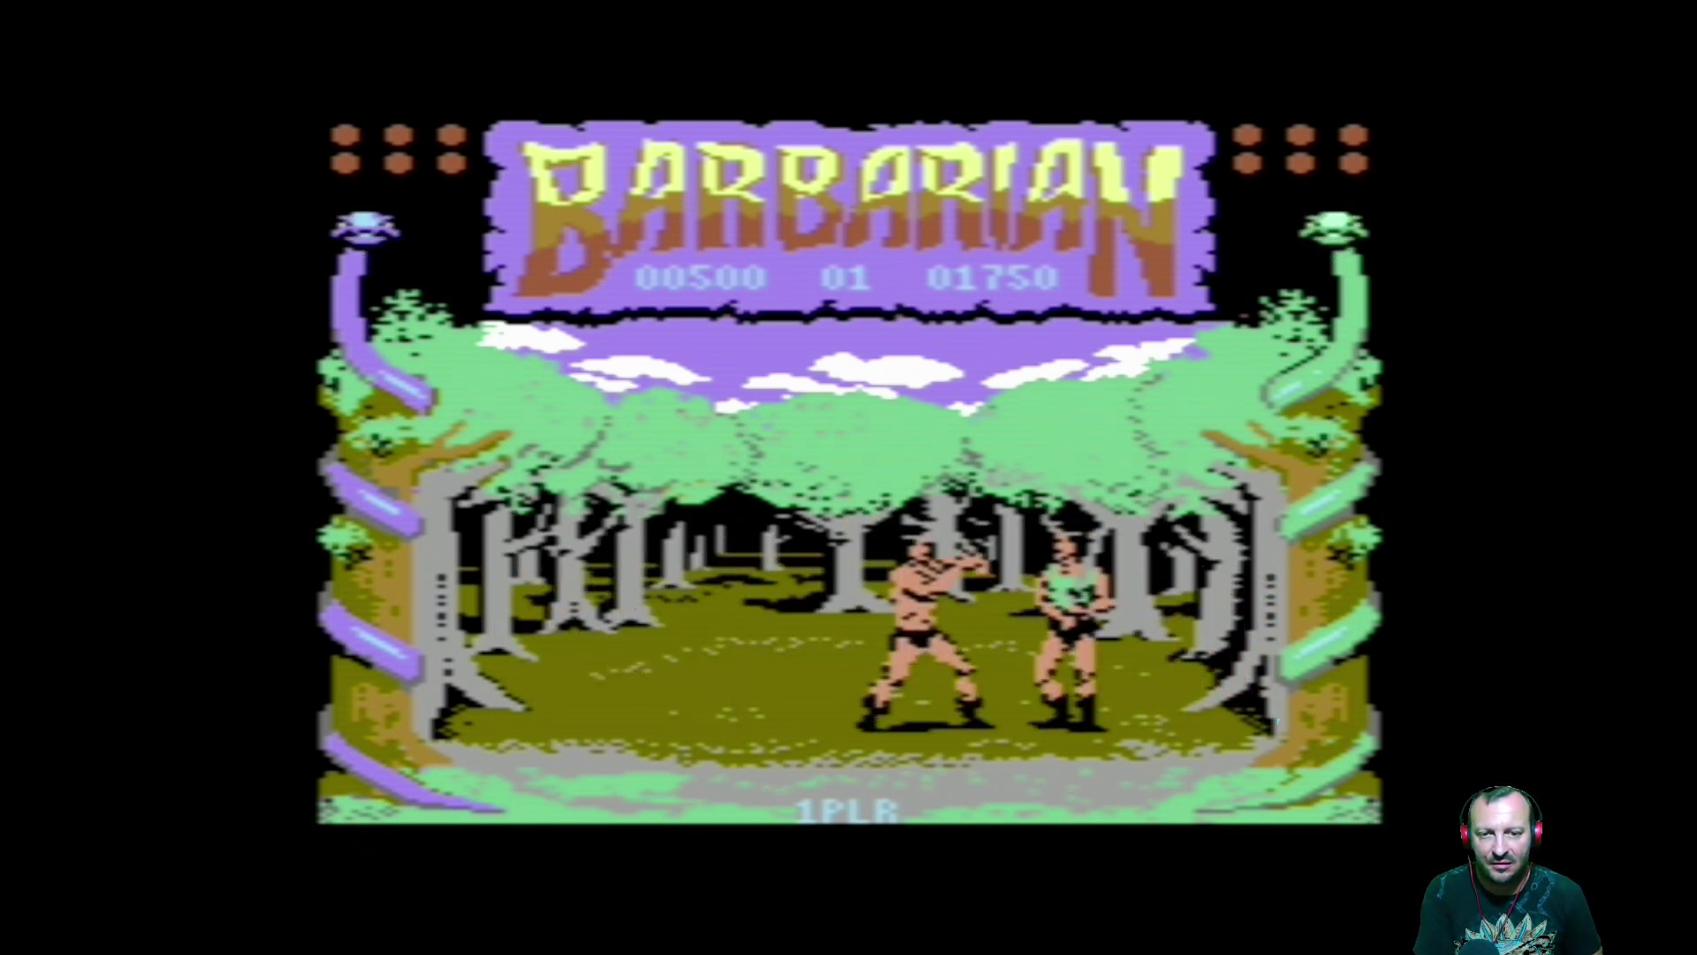
{"action": "key", "text": "Right"}
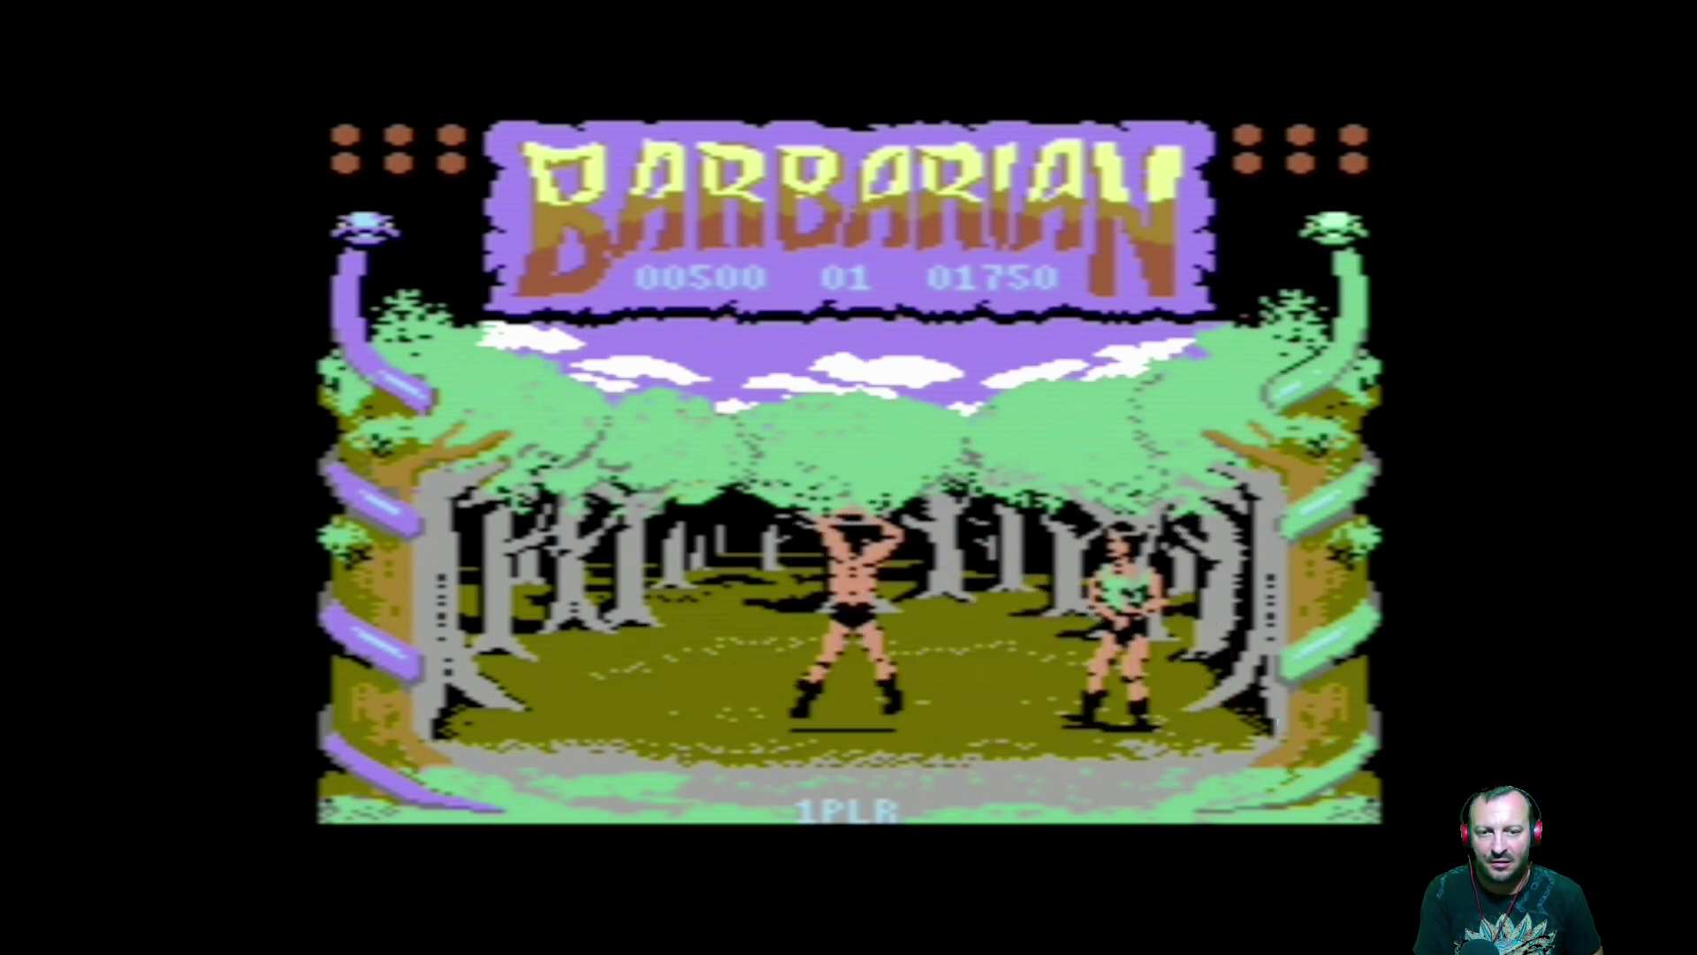
{"action": "key", "text": "Right"}
{"action": "key", "text": "Right"}
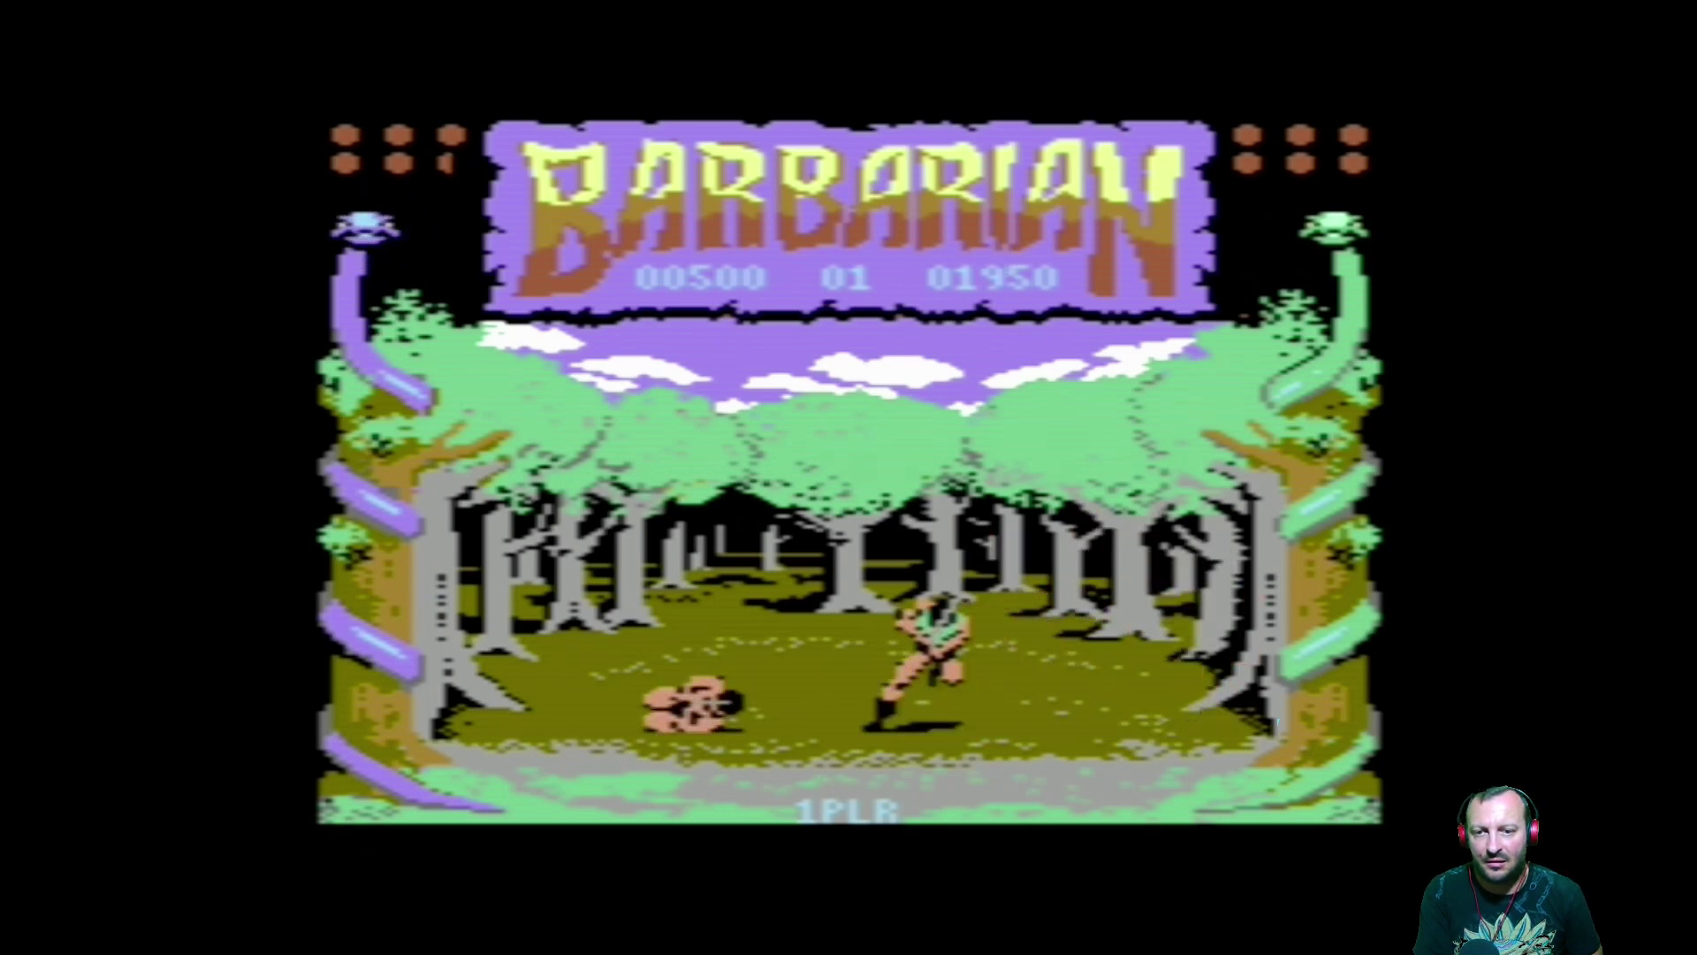
{"action": "key", "text": "Right"}
{"action": "key", "text": "Right"}
{"action": "key", "text": "Left"}
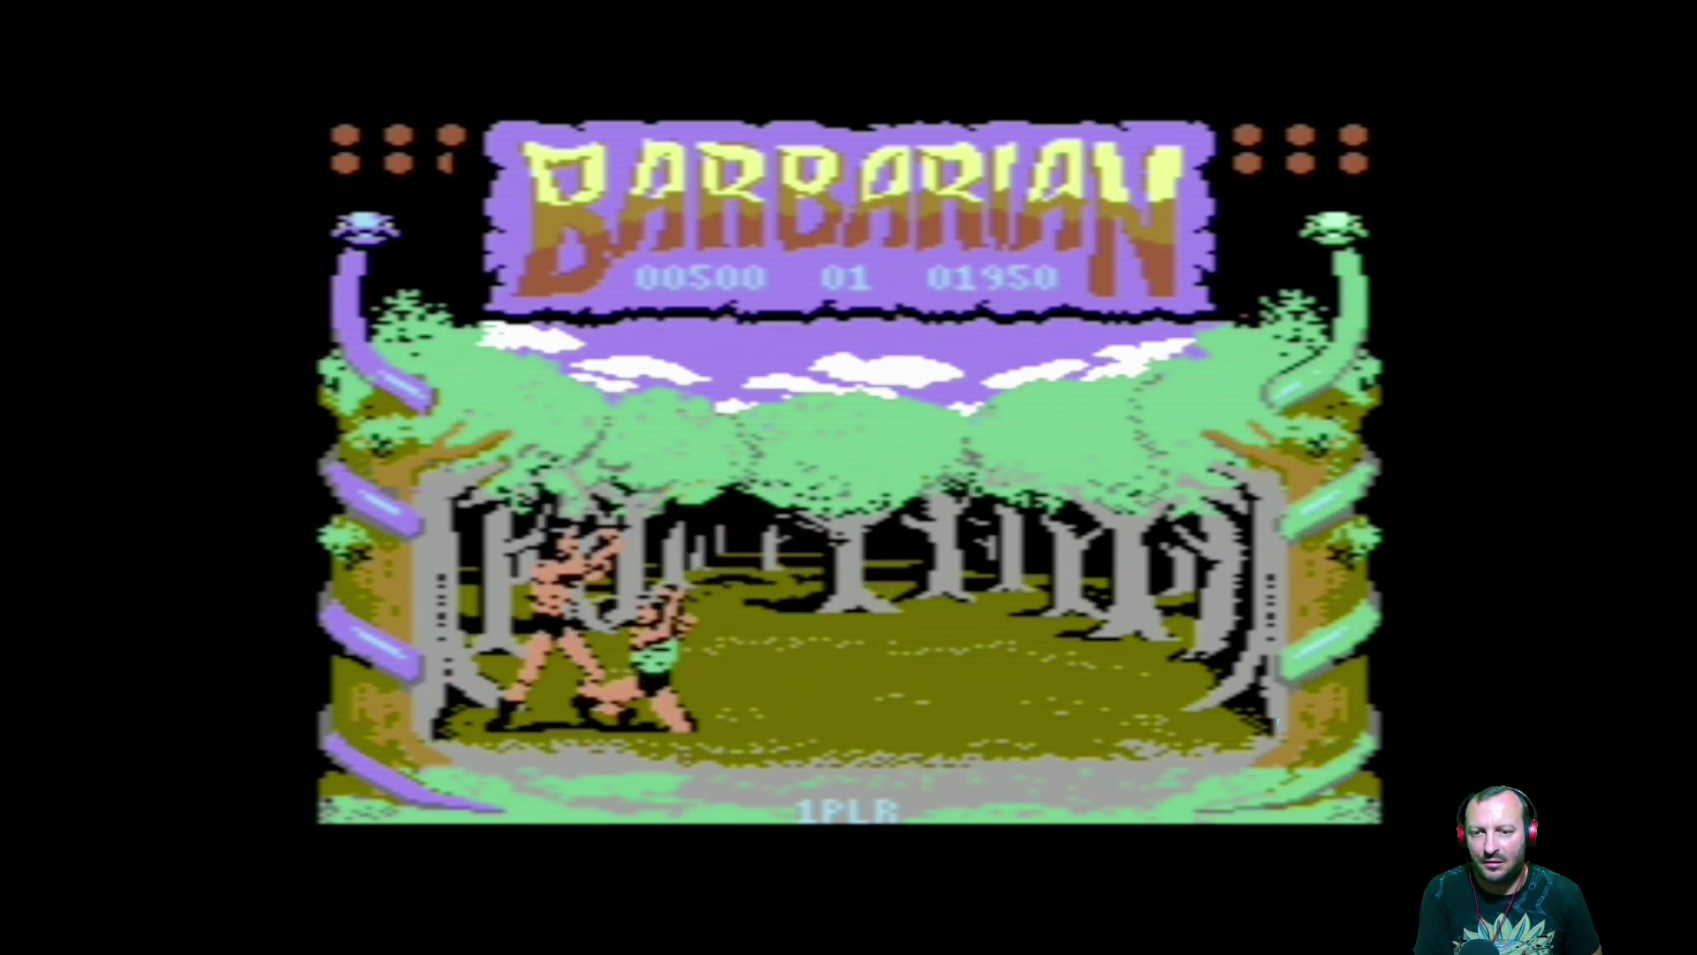
{"action": "key", "text": "Right"}
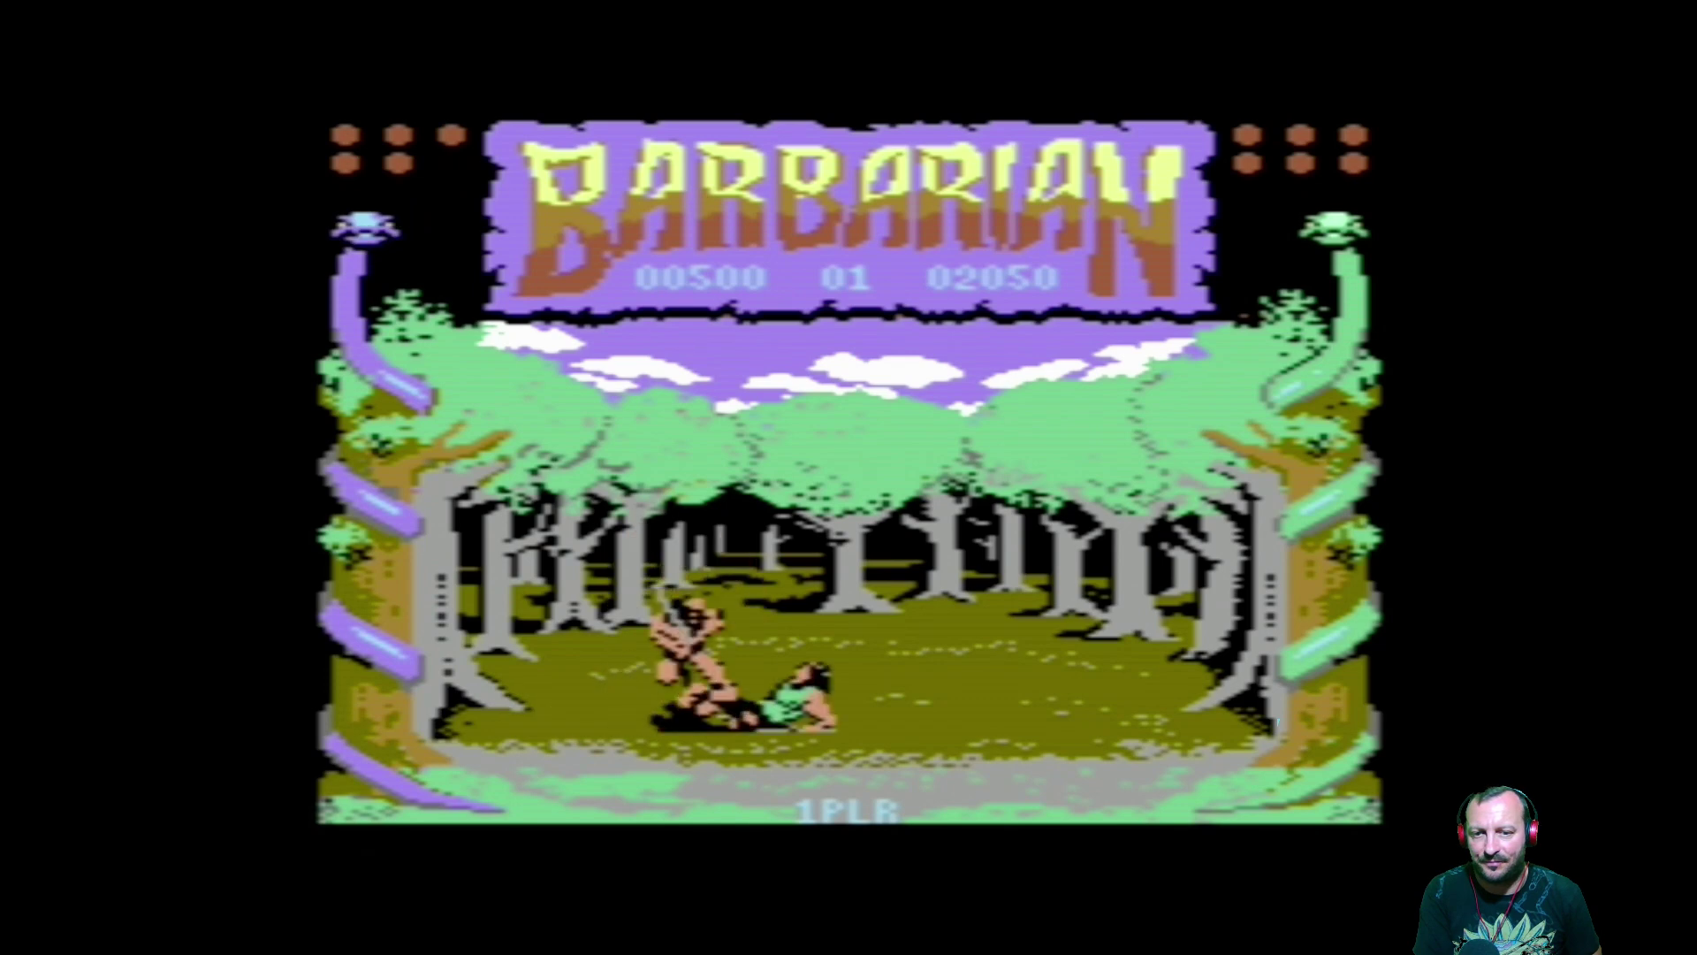
{"action": "key", "text": "Left"}
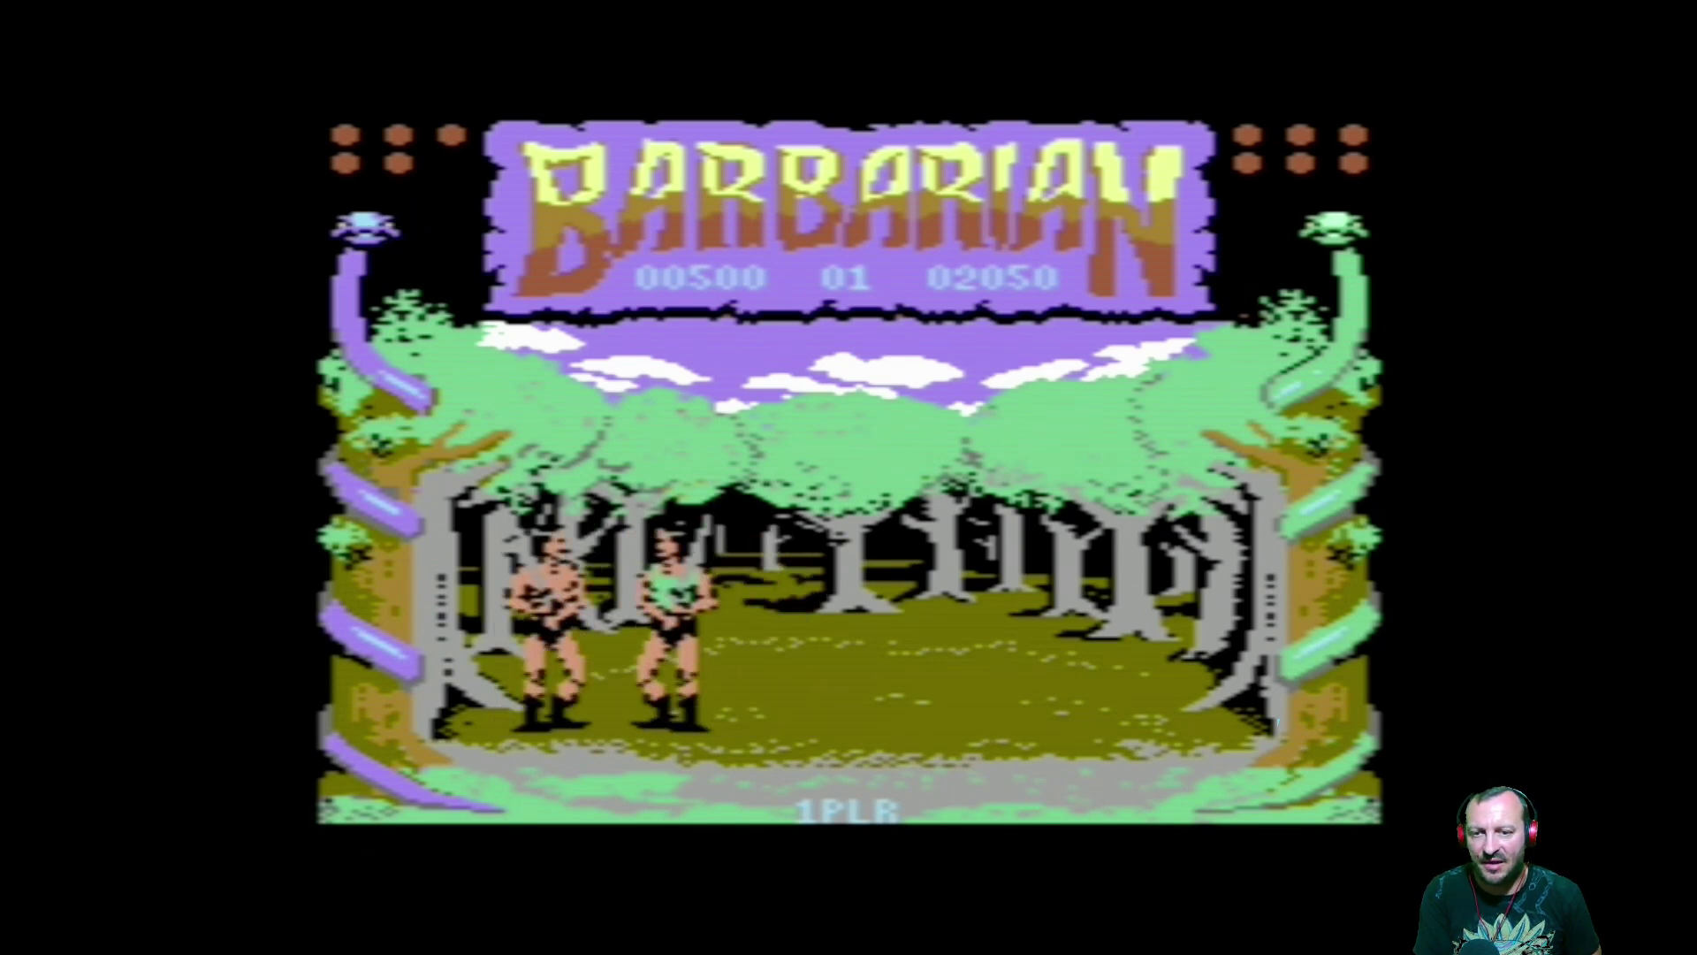
{"action": "key", "text": "Right"}
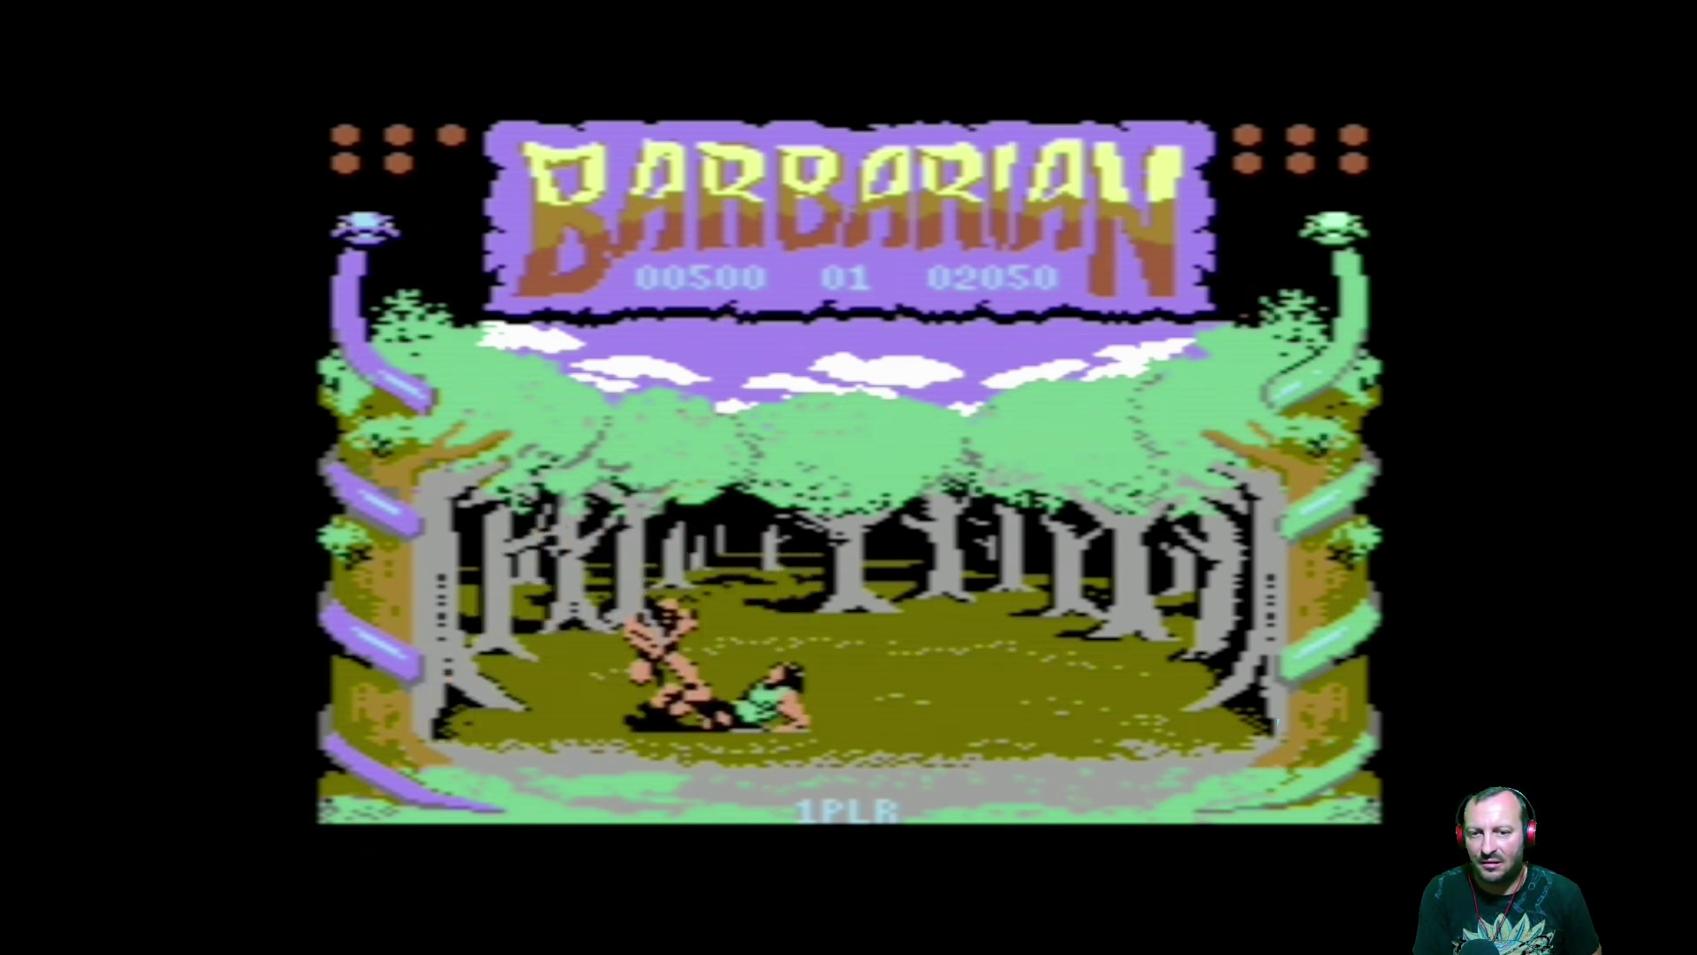
{"action": "key", "text": "Right"}
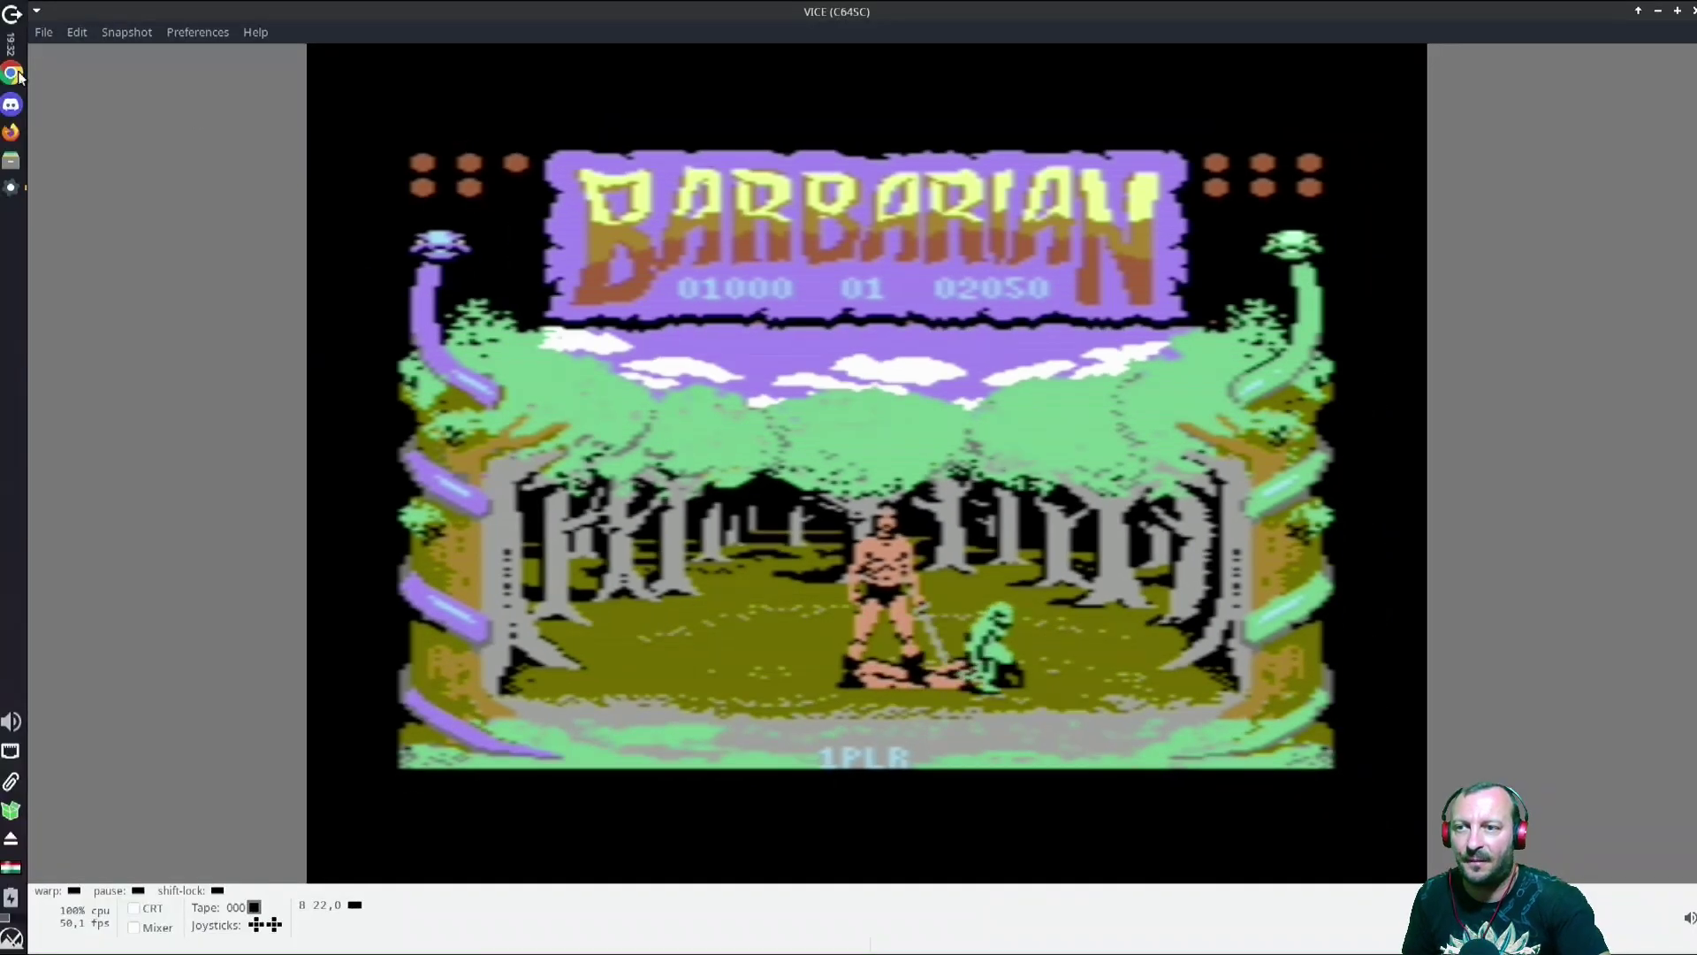
Step: Attach the cartridge image PRINCEOP.CRT from the PRINCEOP_23578_01 folder inside C64, with the file filter set to All files
{"action": "left_click", "coordinate": [39, 33]}
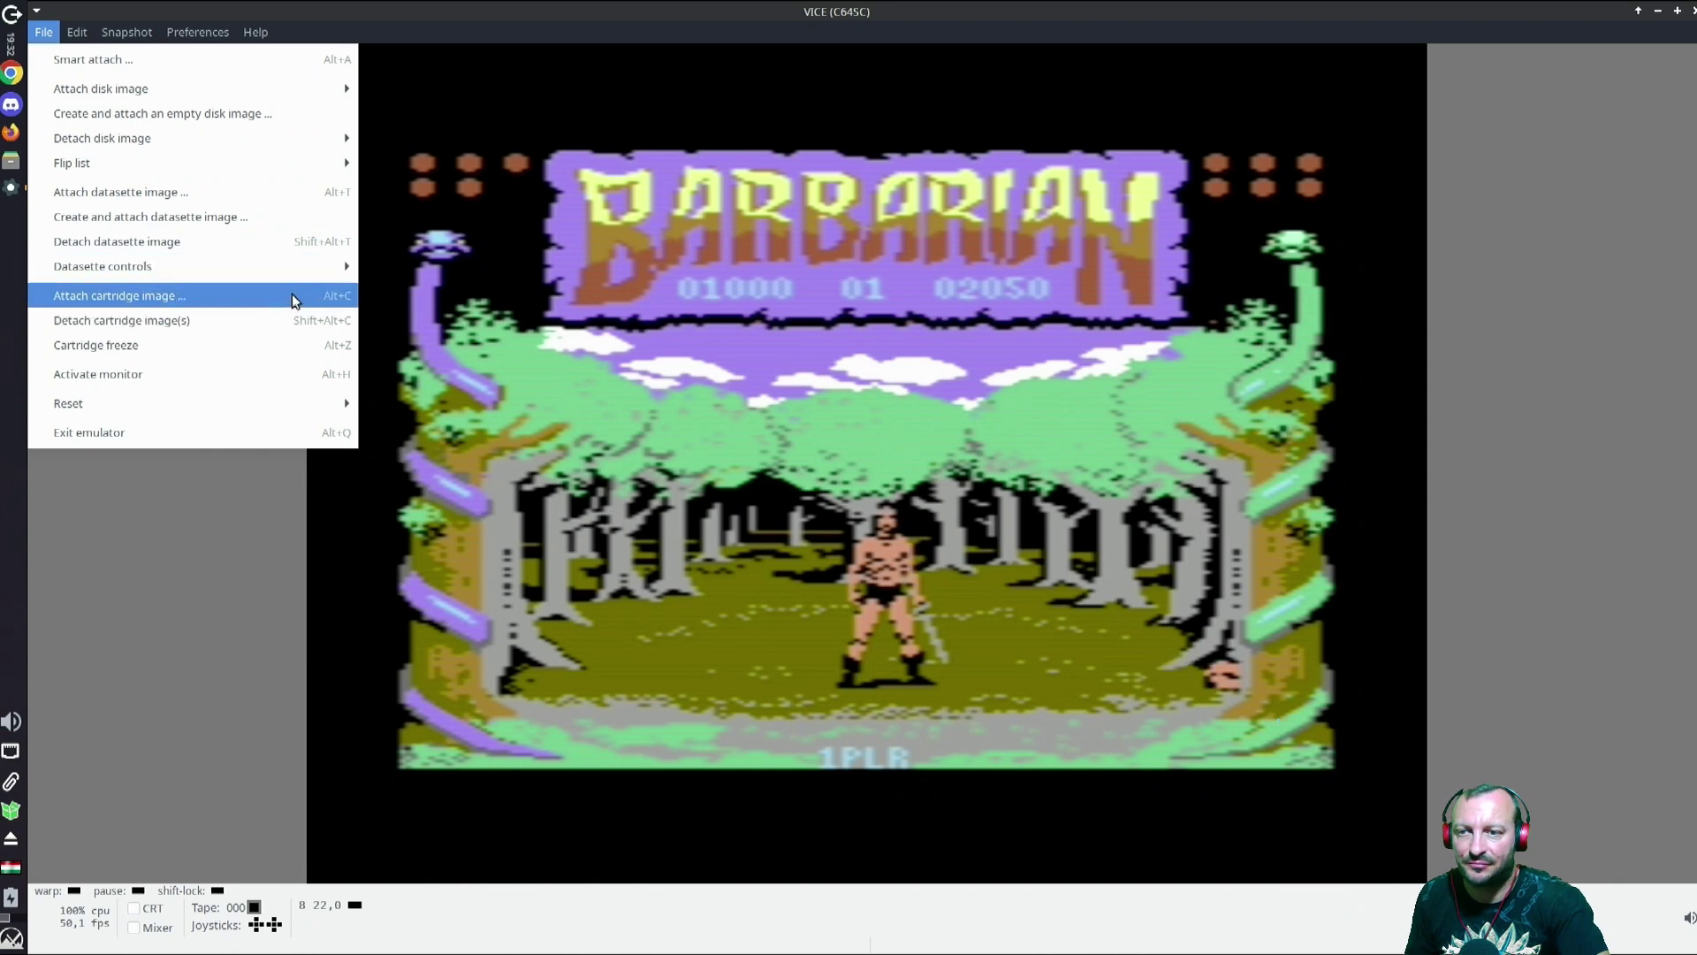
{"action": "left_click", "coordinate": [318, 297]}
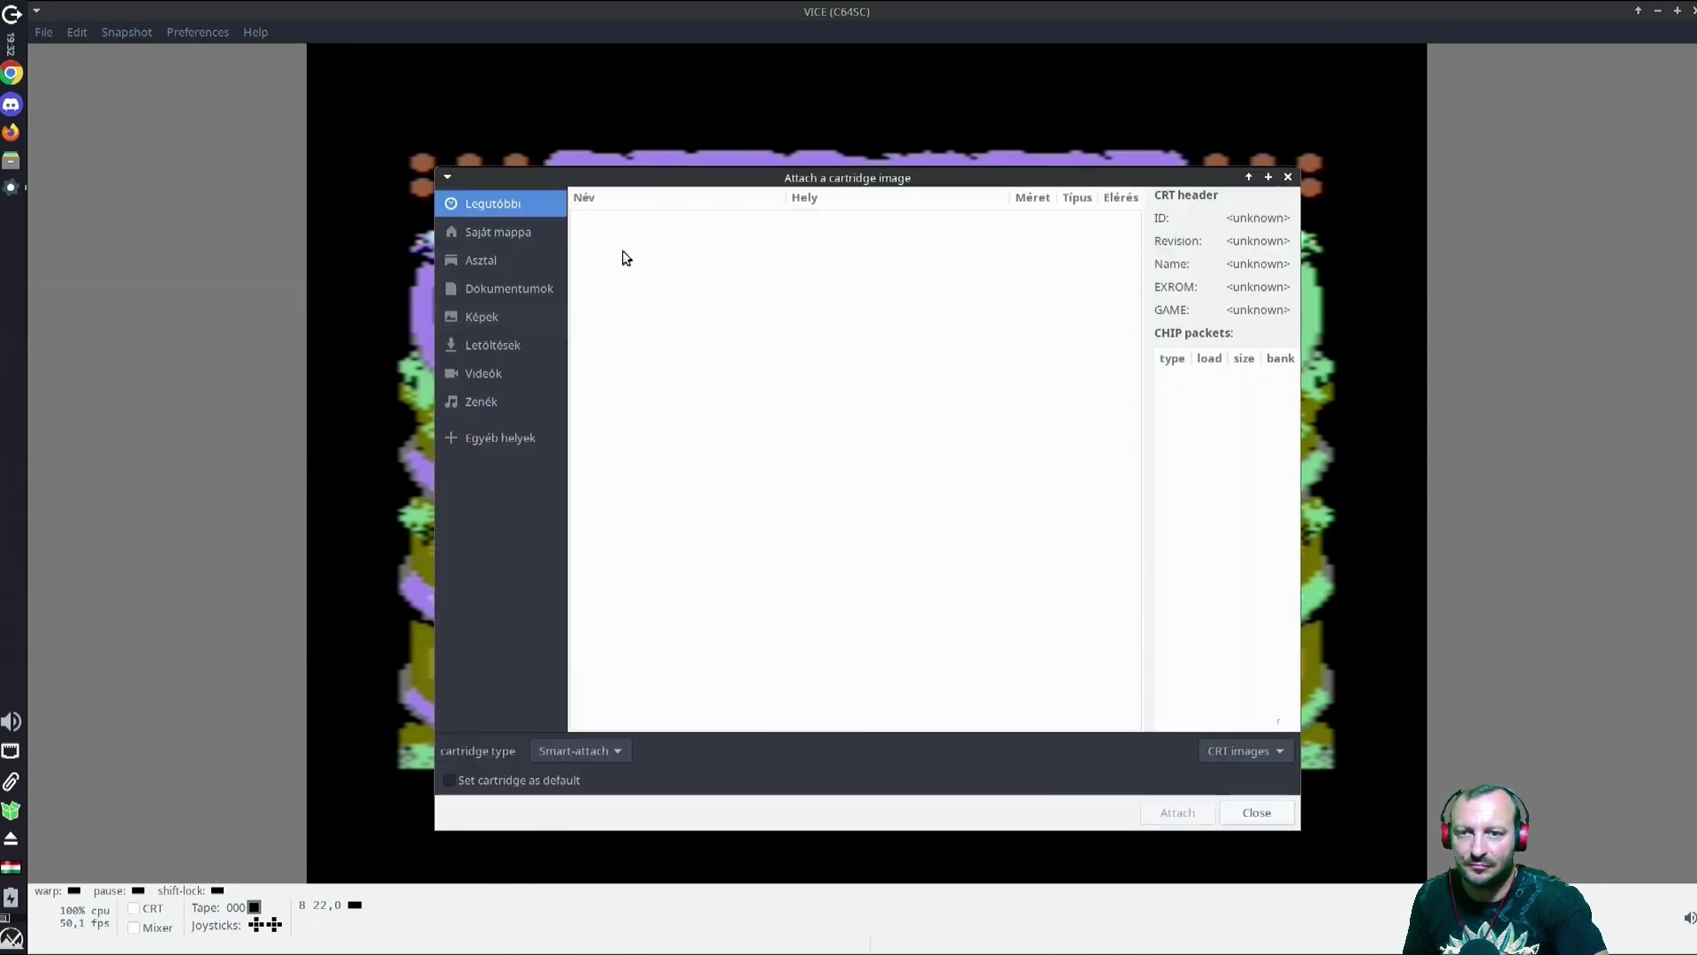
{"action": "left_click", "coordinate": [532, 238]}
{"action": "double_click", "coordinate": [601, 248]}
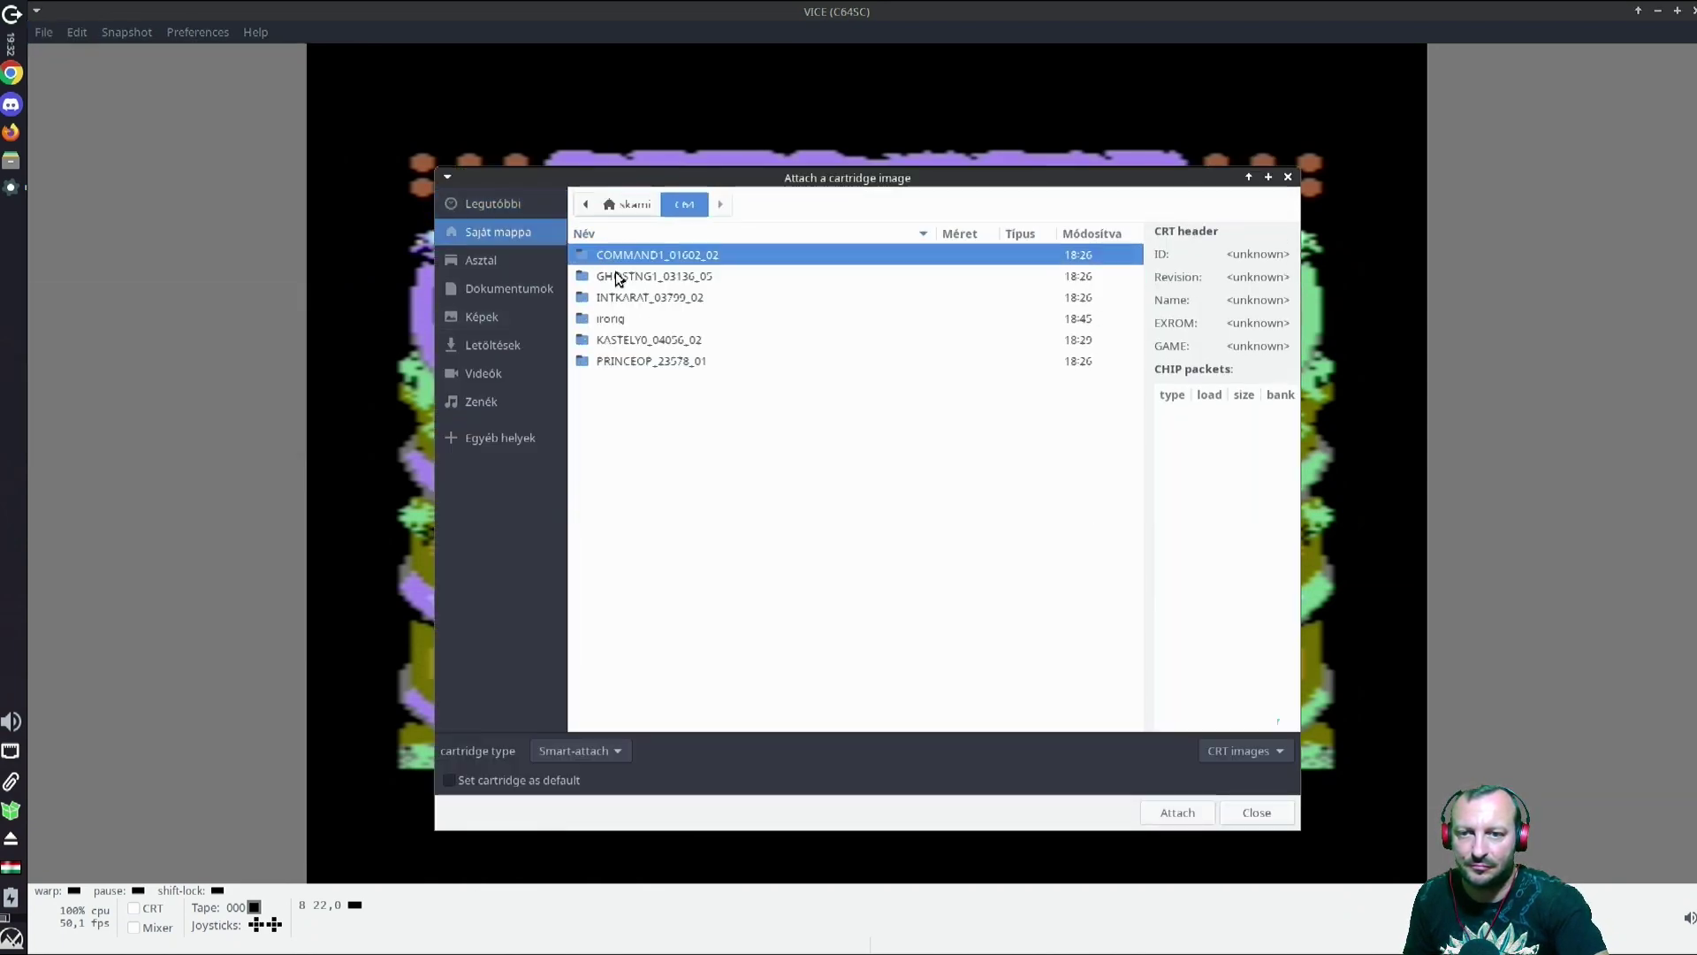
{"action": "double_click", "coordinate": [659, 299]}
{"action": "left_click", "coordinate": [683, 212]}
{"action": "double_click", "coordinate": [639, 368]}
{"action": "left_click", "coordinate": [1273, 752]}
{"action": "left_click", "coordinate": [1230, 809]}
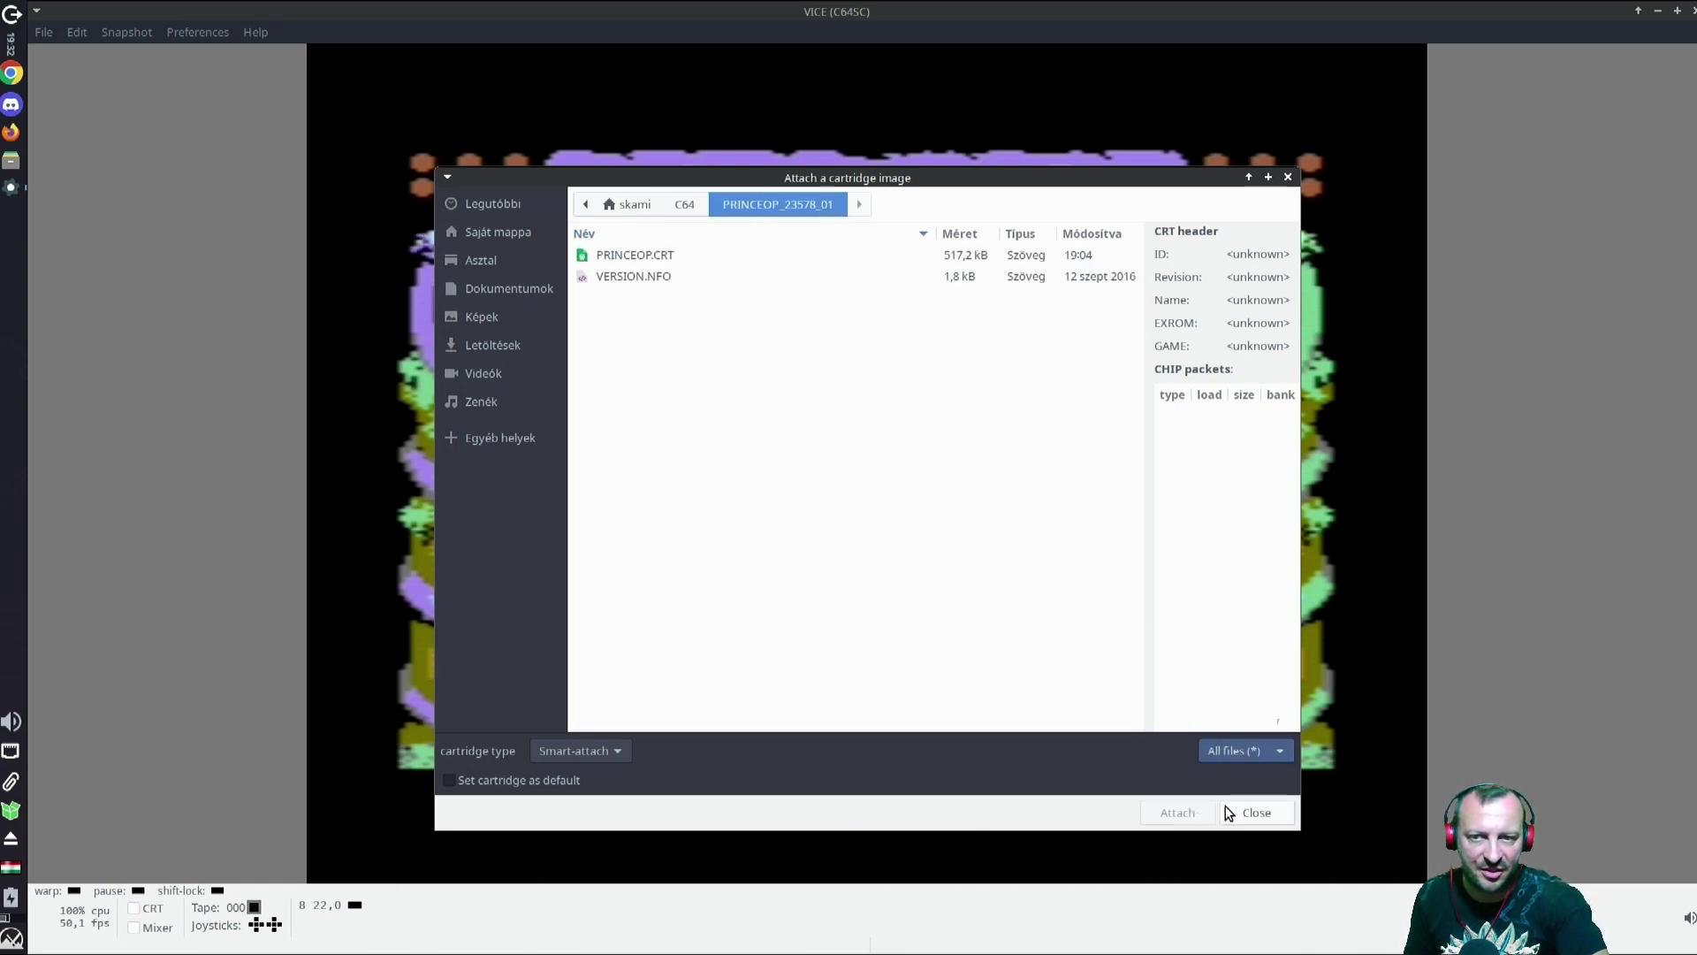
{"action": "double_click", "coordinate": [652, 256]}
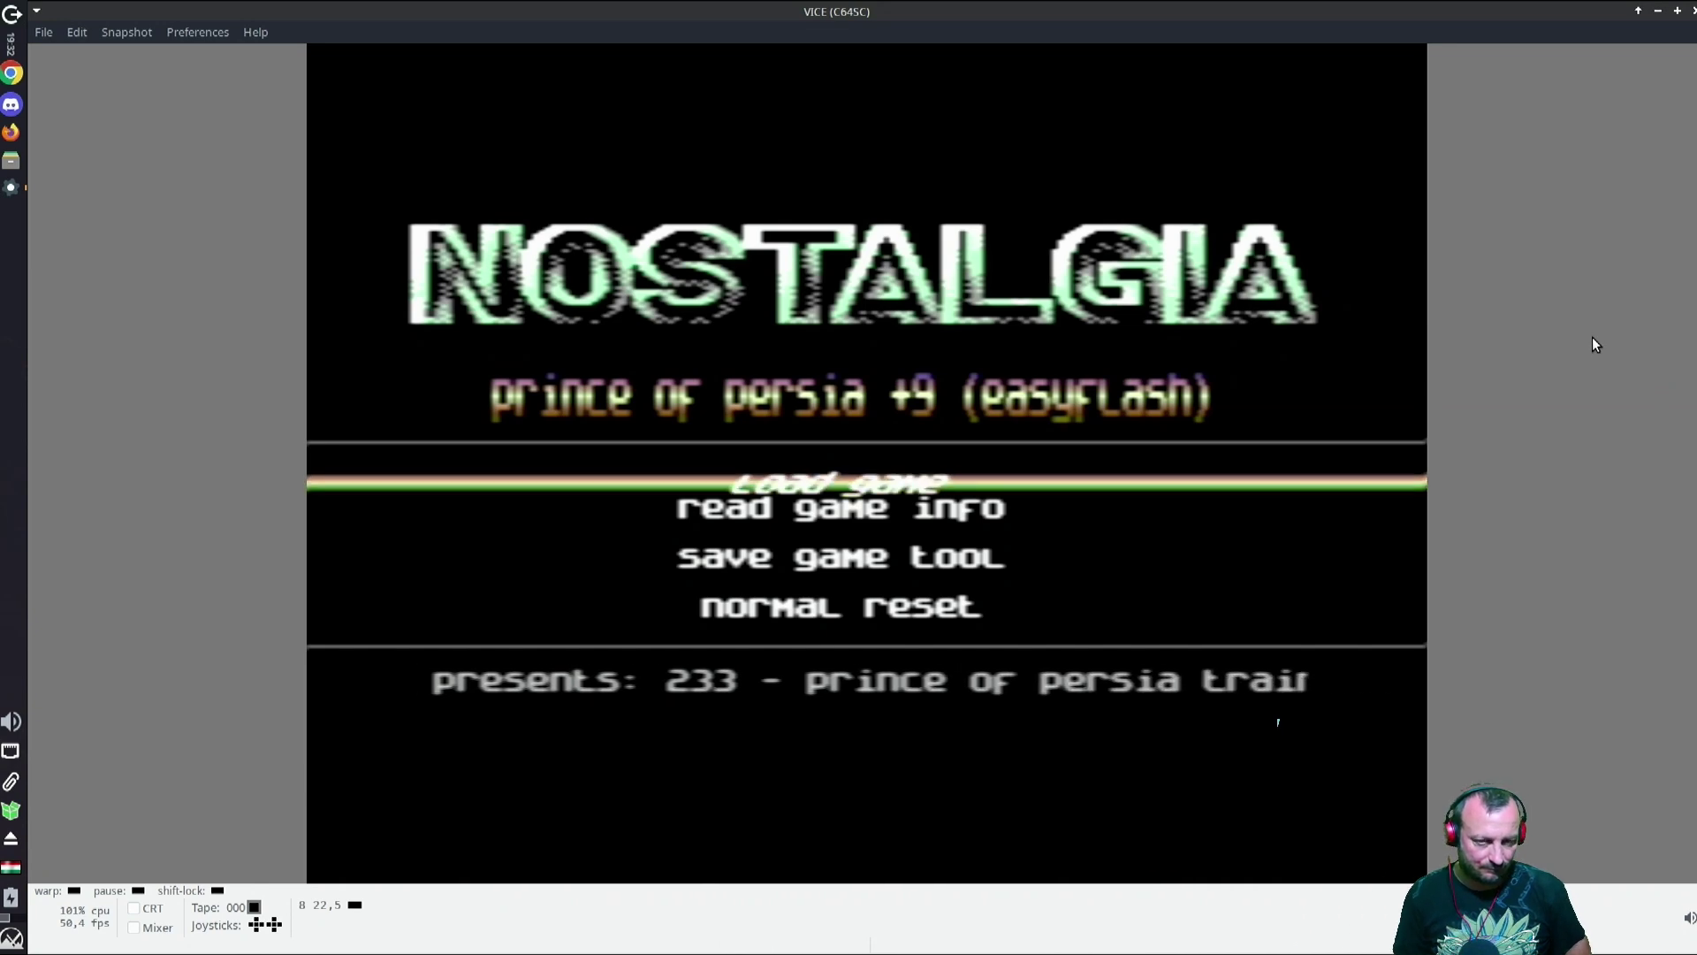
Step: Load the game from the Prince of Persia cartridge menu, decline every trainer and start at level 01
{"action": "key", "text": "Return"}
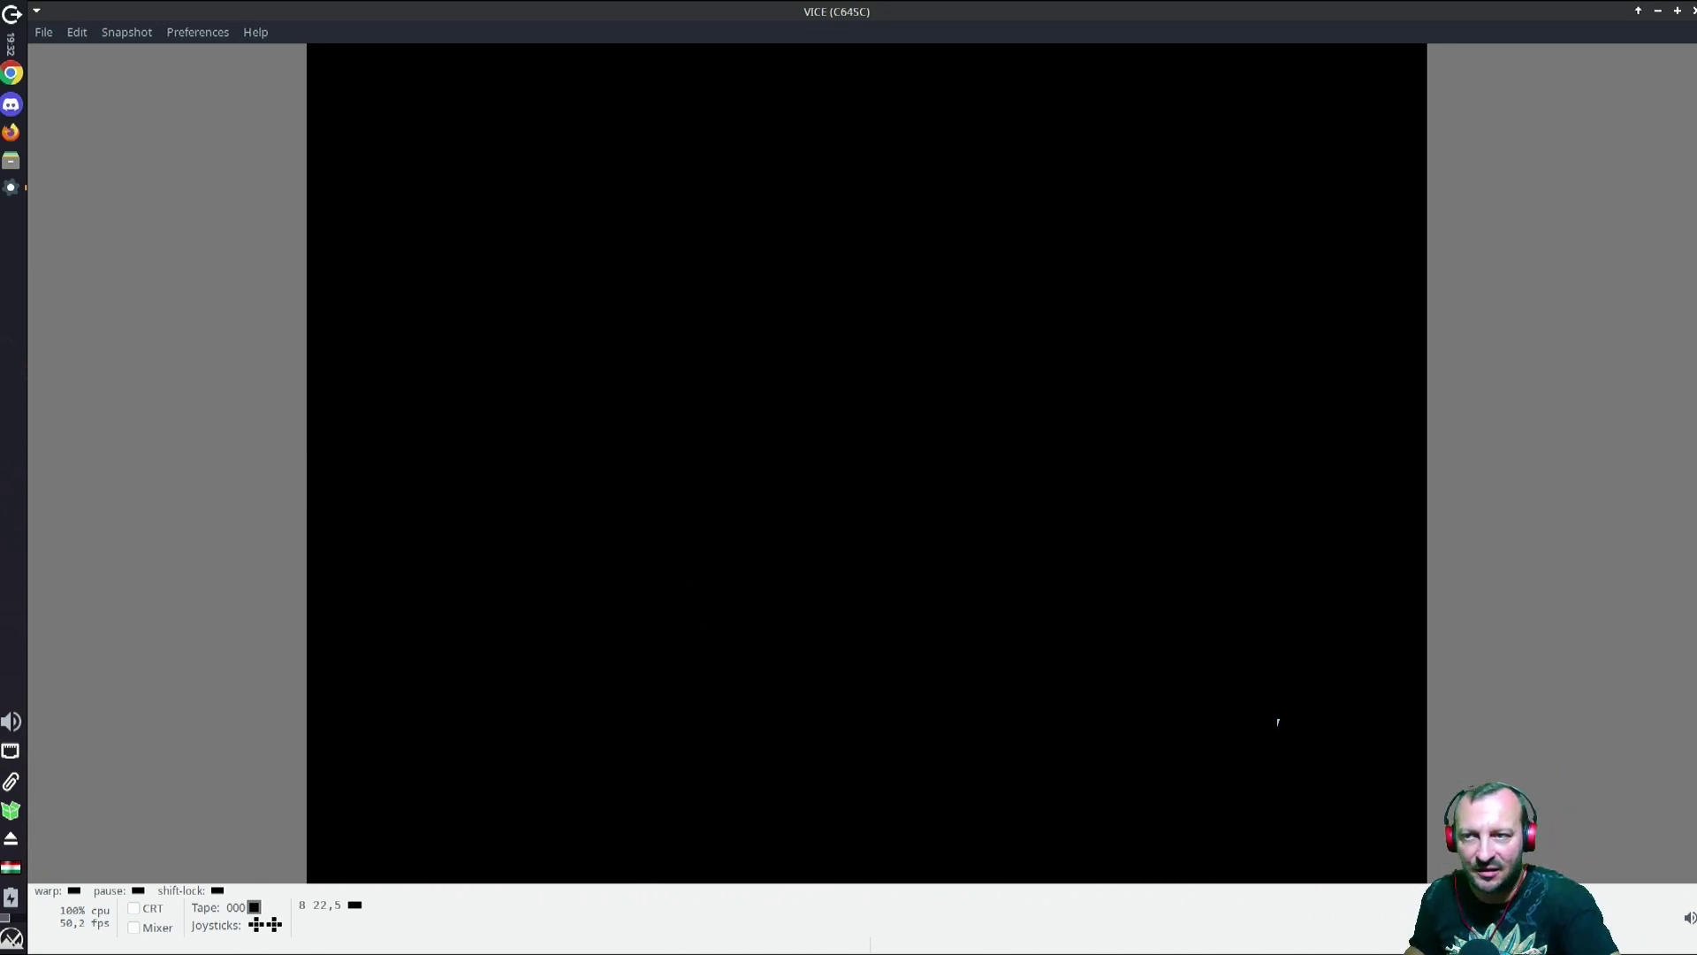
{"action": "left_click", "coordinate": [37, 33]}
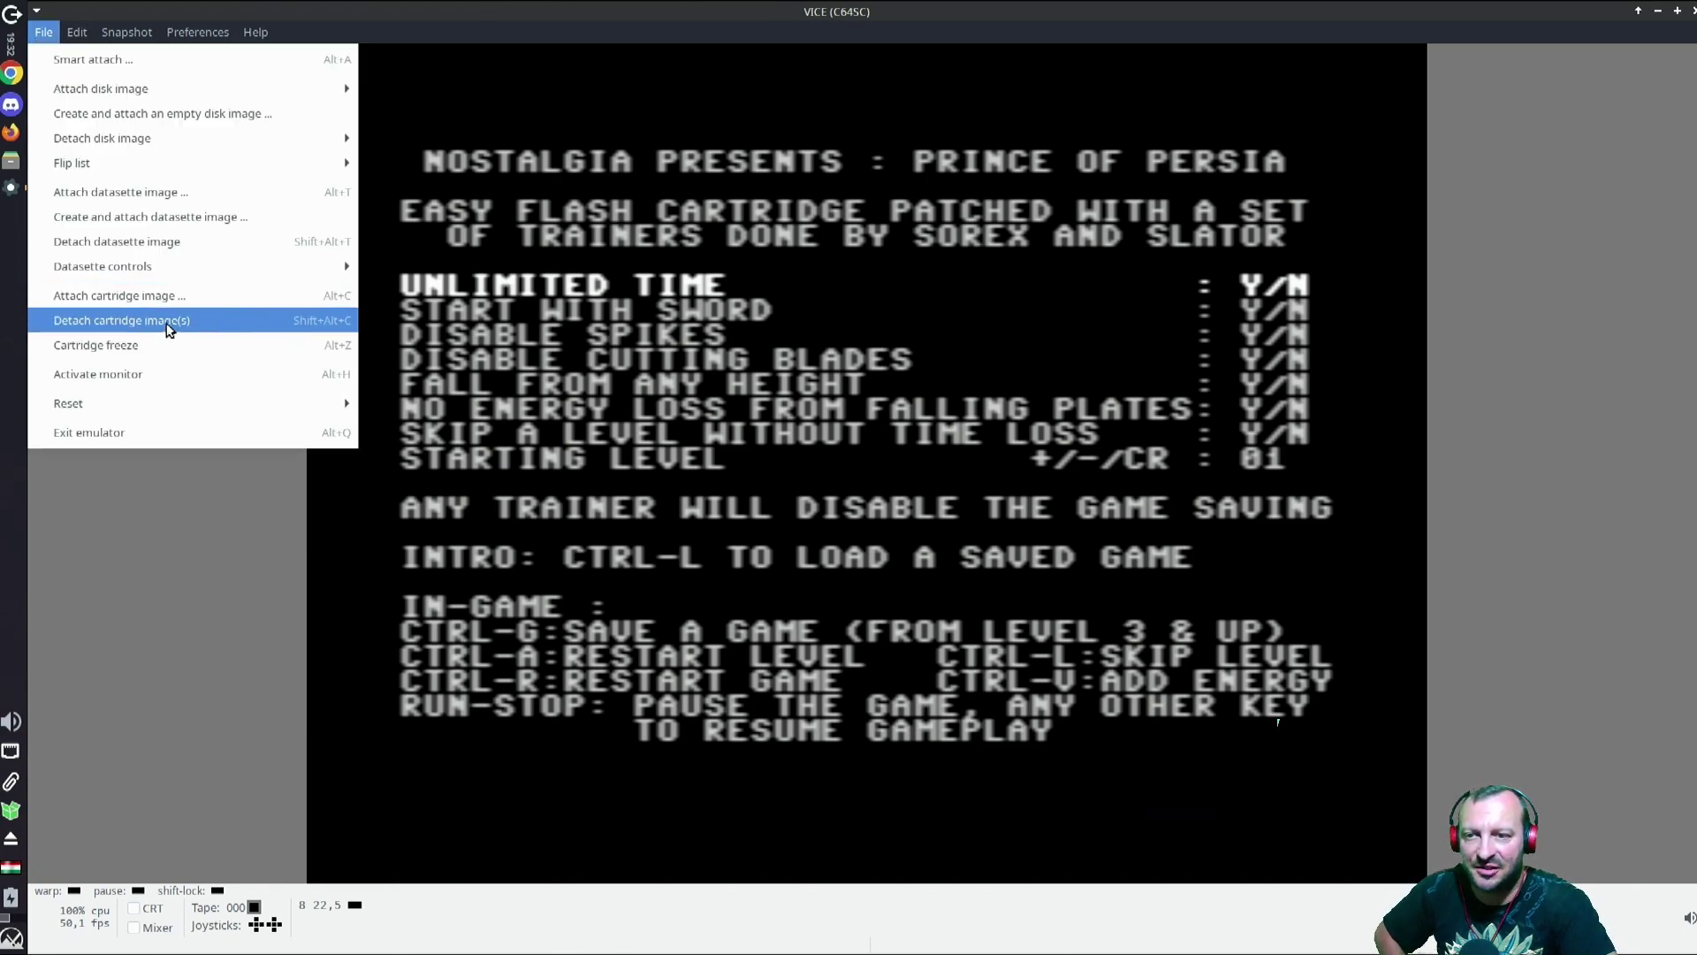
{"action": "left_click", "coordinate": [182, 601]}
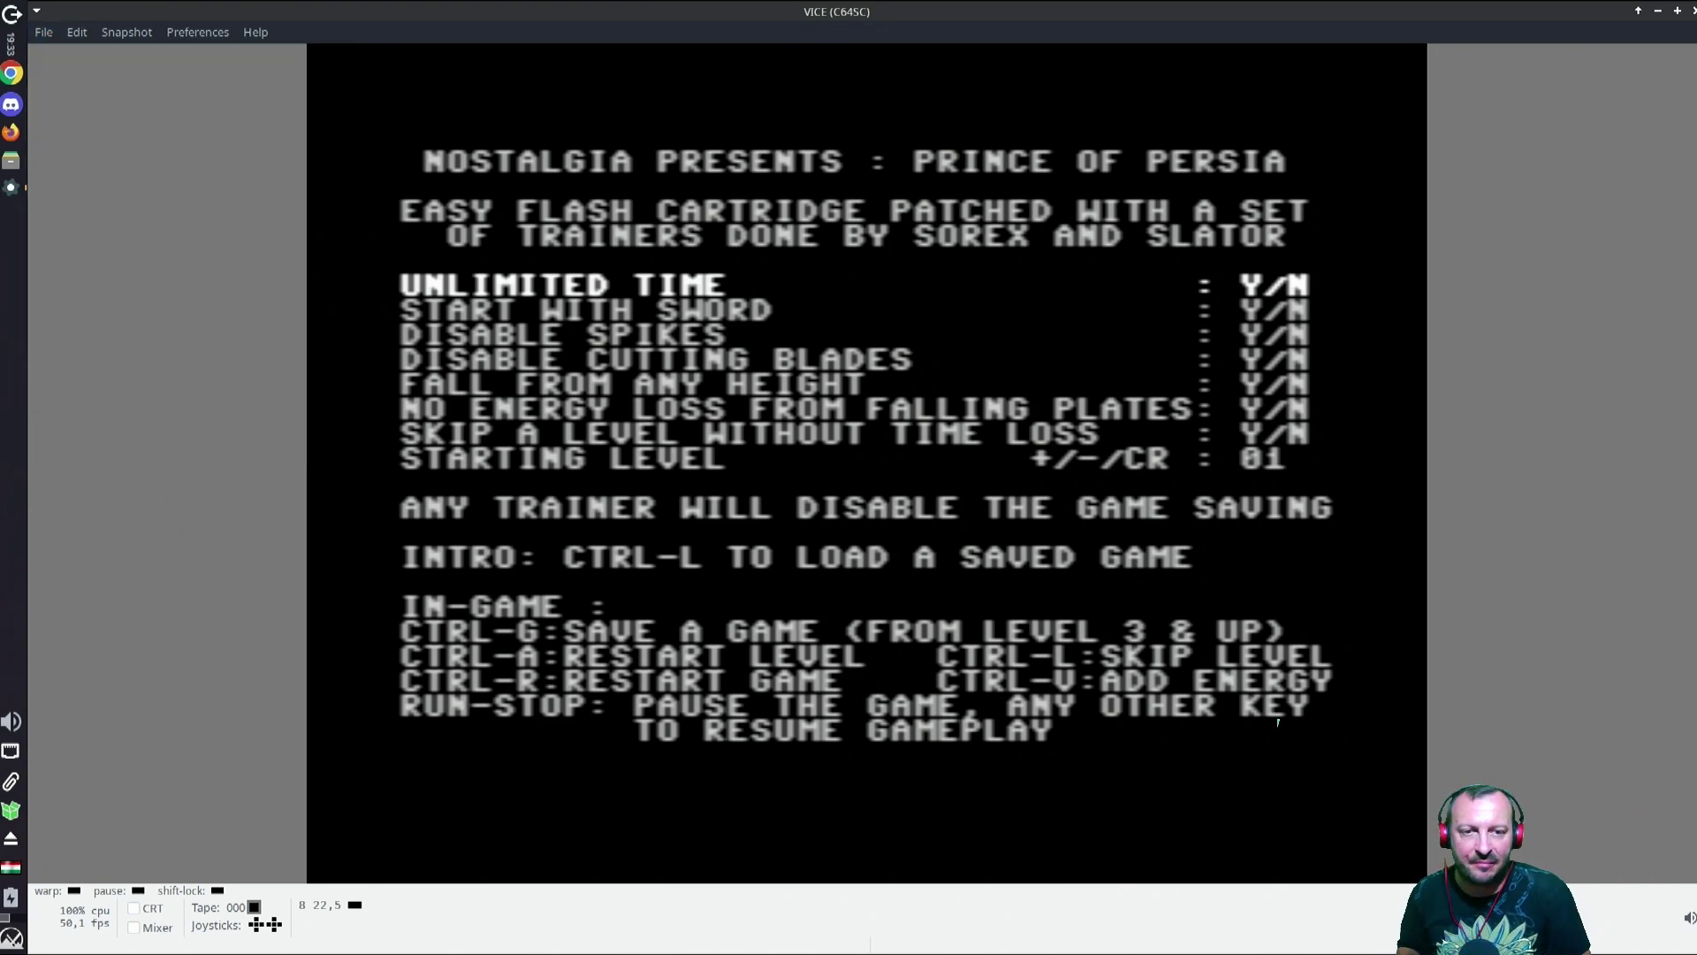
{"action": "key", "text": "n"}
{"action": "key", "text": "n"}
{"action": "key", "text": "n"}
{"action": "key", "text": "n"}
{"action": "key", "text": "n"}
{"action": "key", "text": "n"}
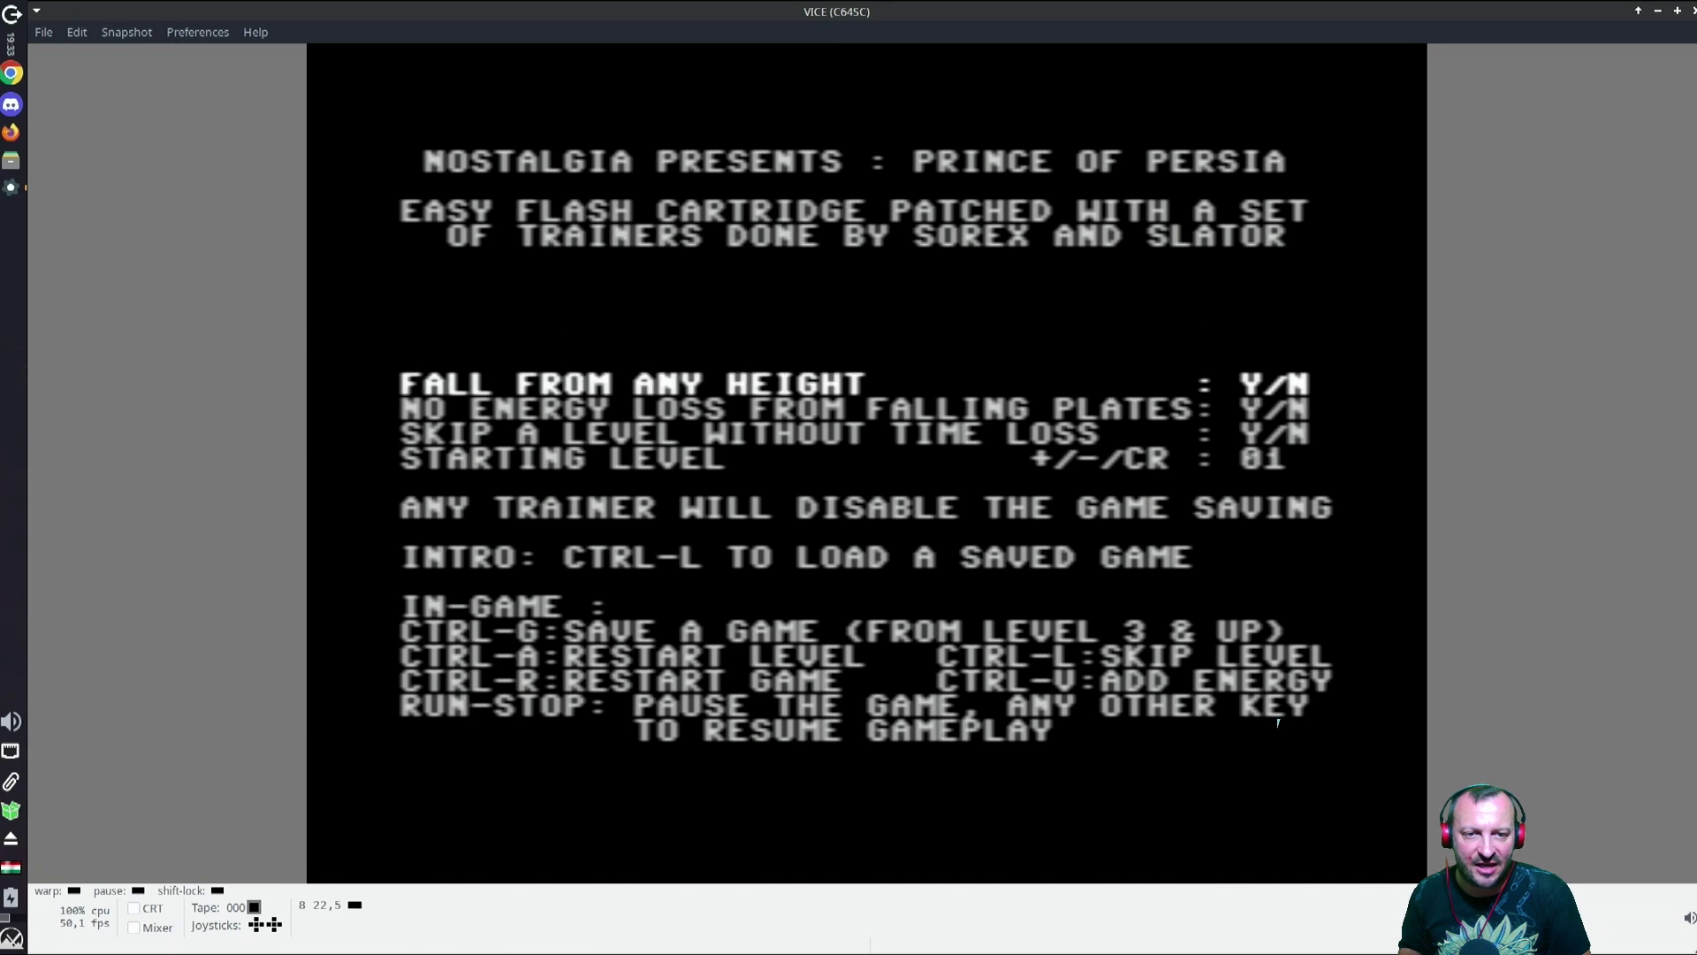
{"action": "key", "text": "n"}
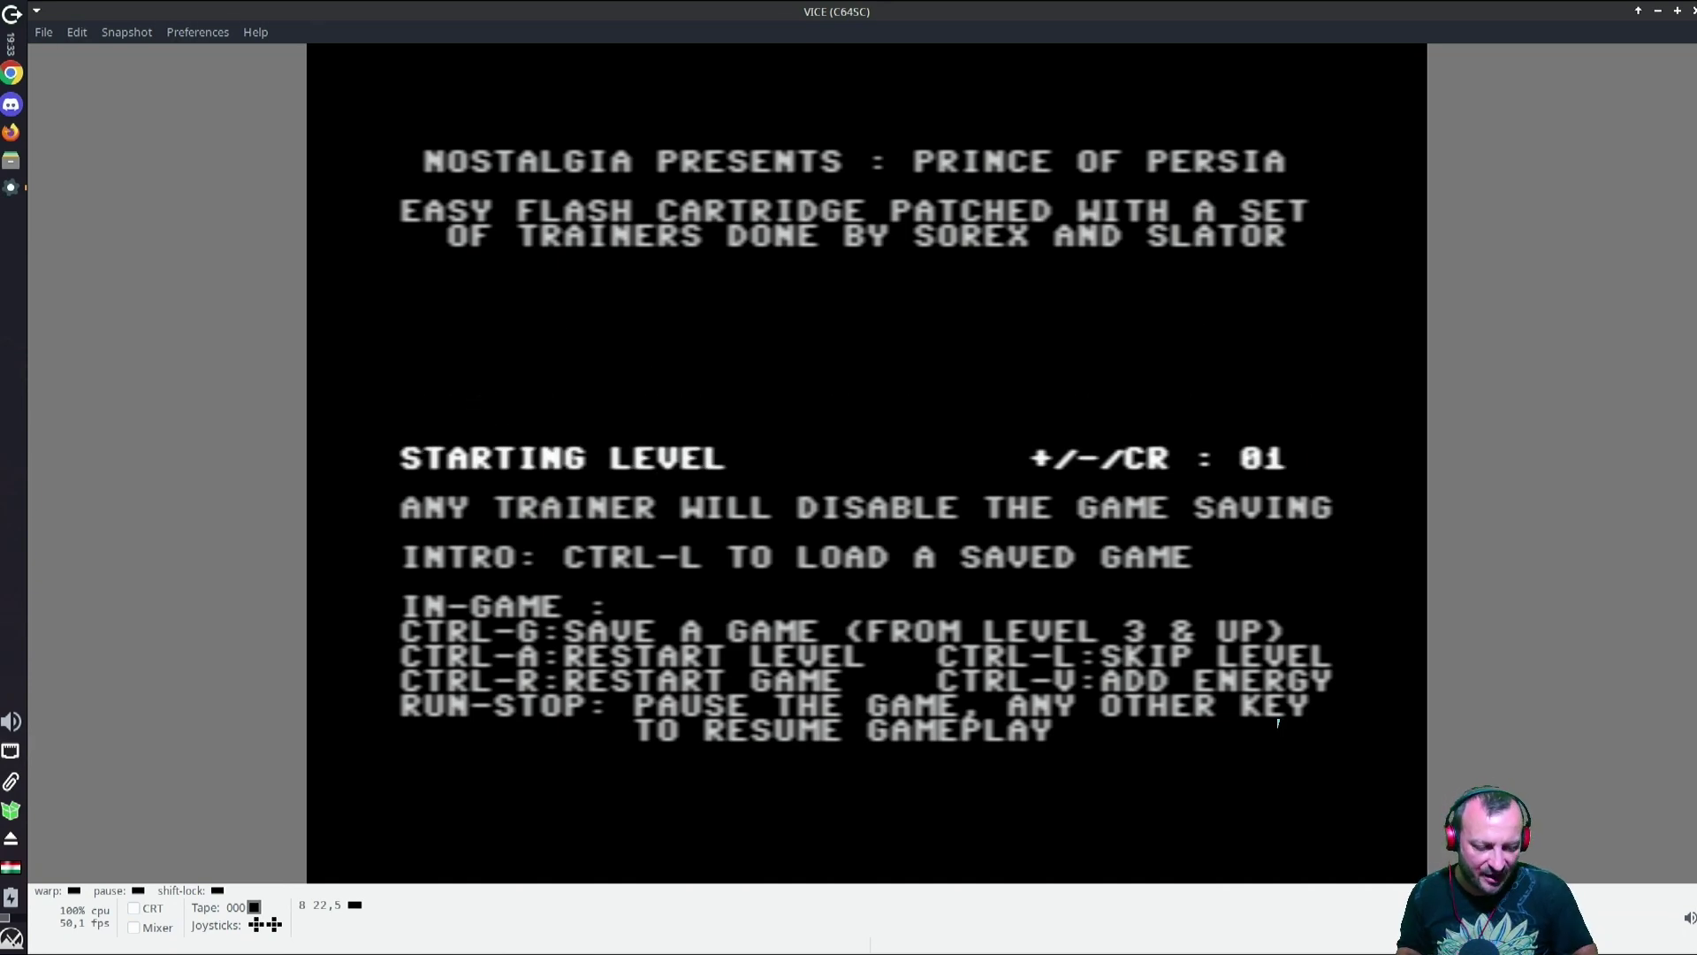
{"action": "key", "text": "Return"}
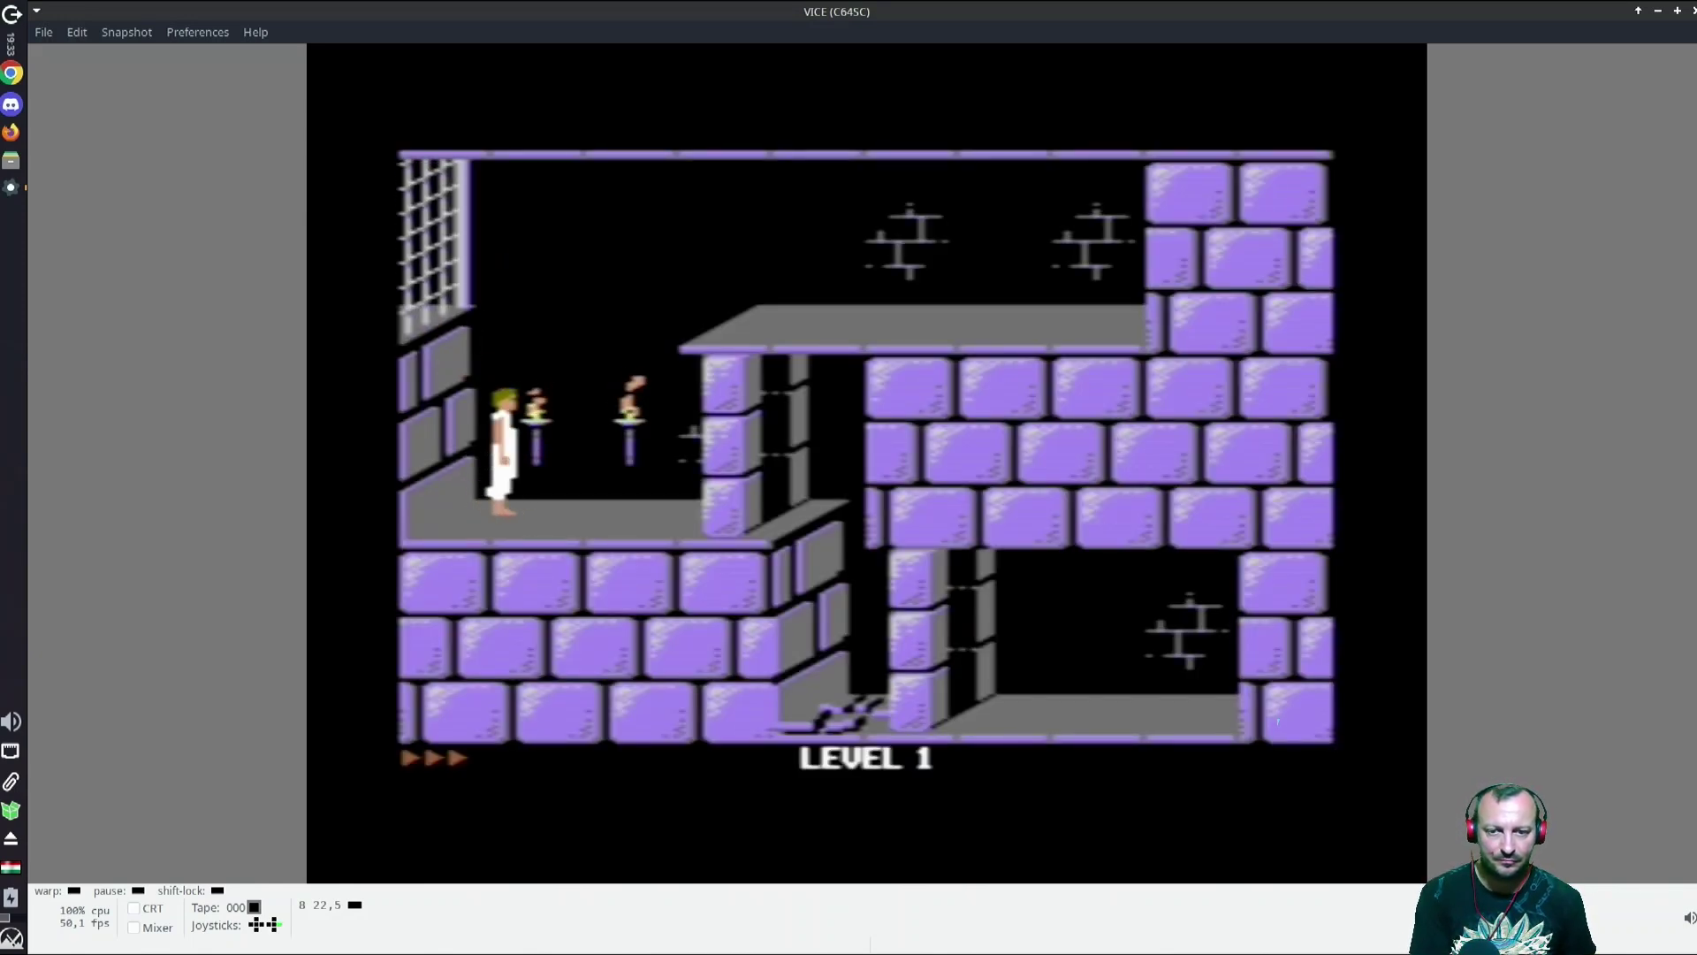
Step: Guide the prince through the first rooms of level 1, under the opened gate and onto the next room's upper ledge
{"action": "key", "text": "Right"}
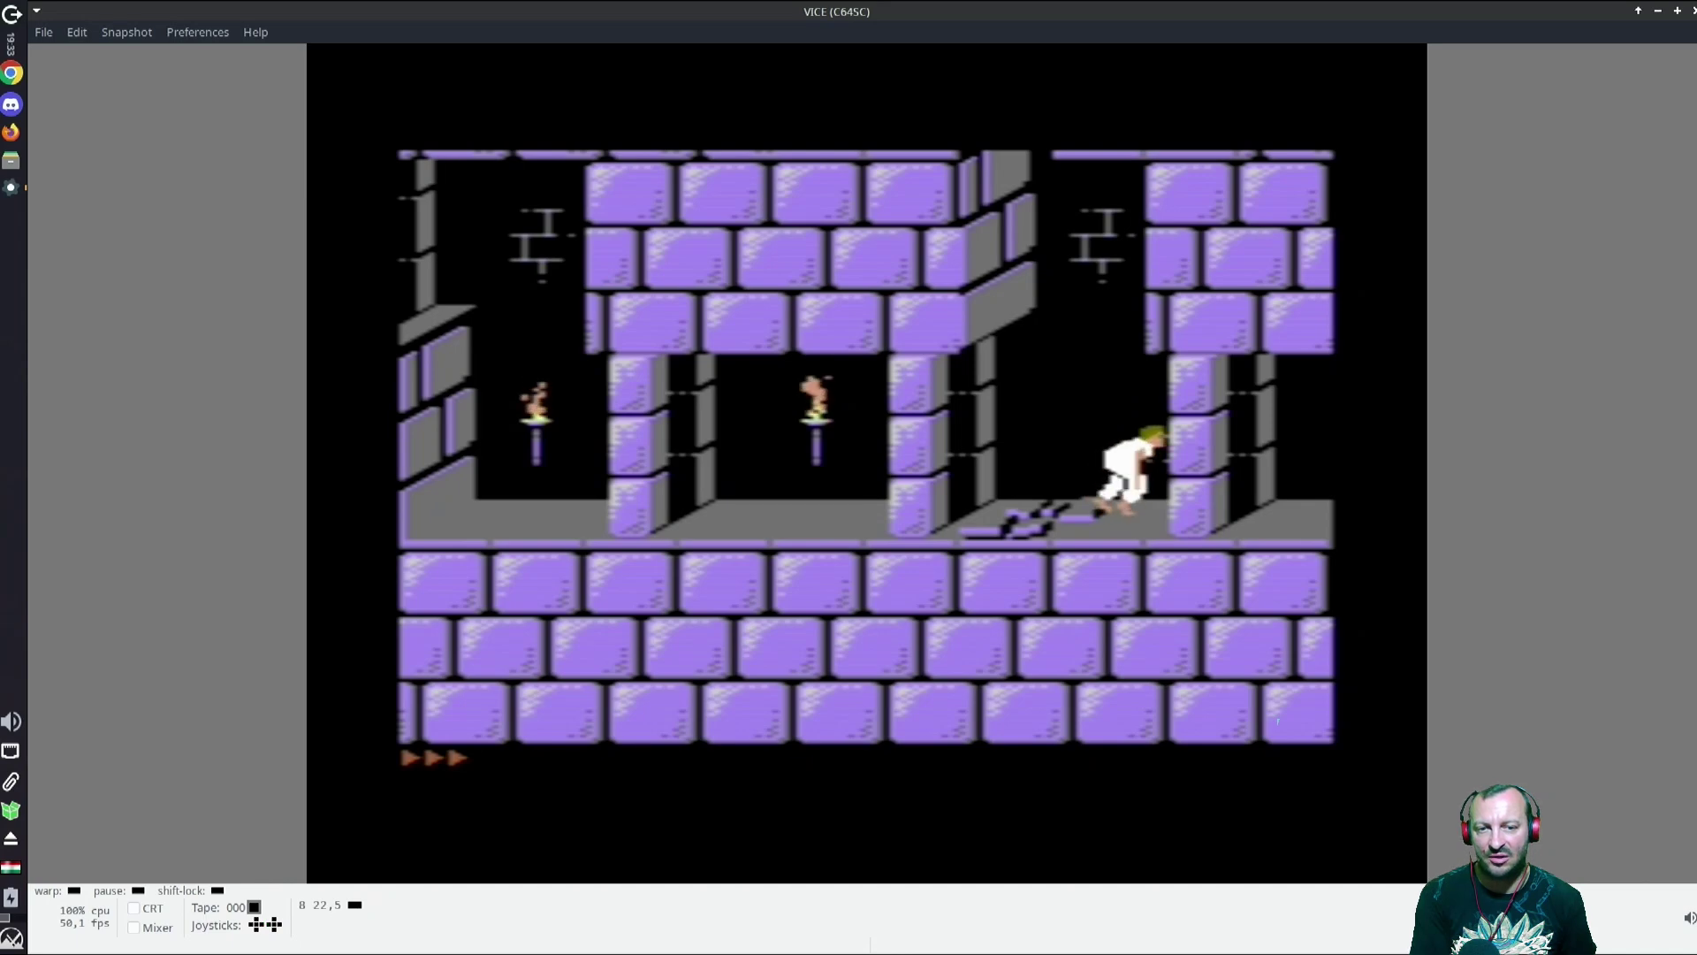
{"action": "key", "text": "Left"}
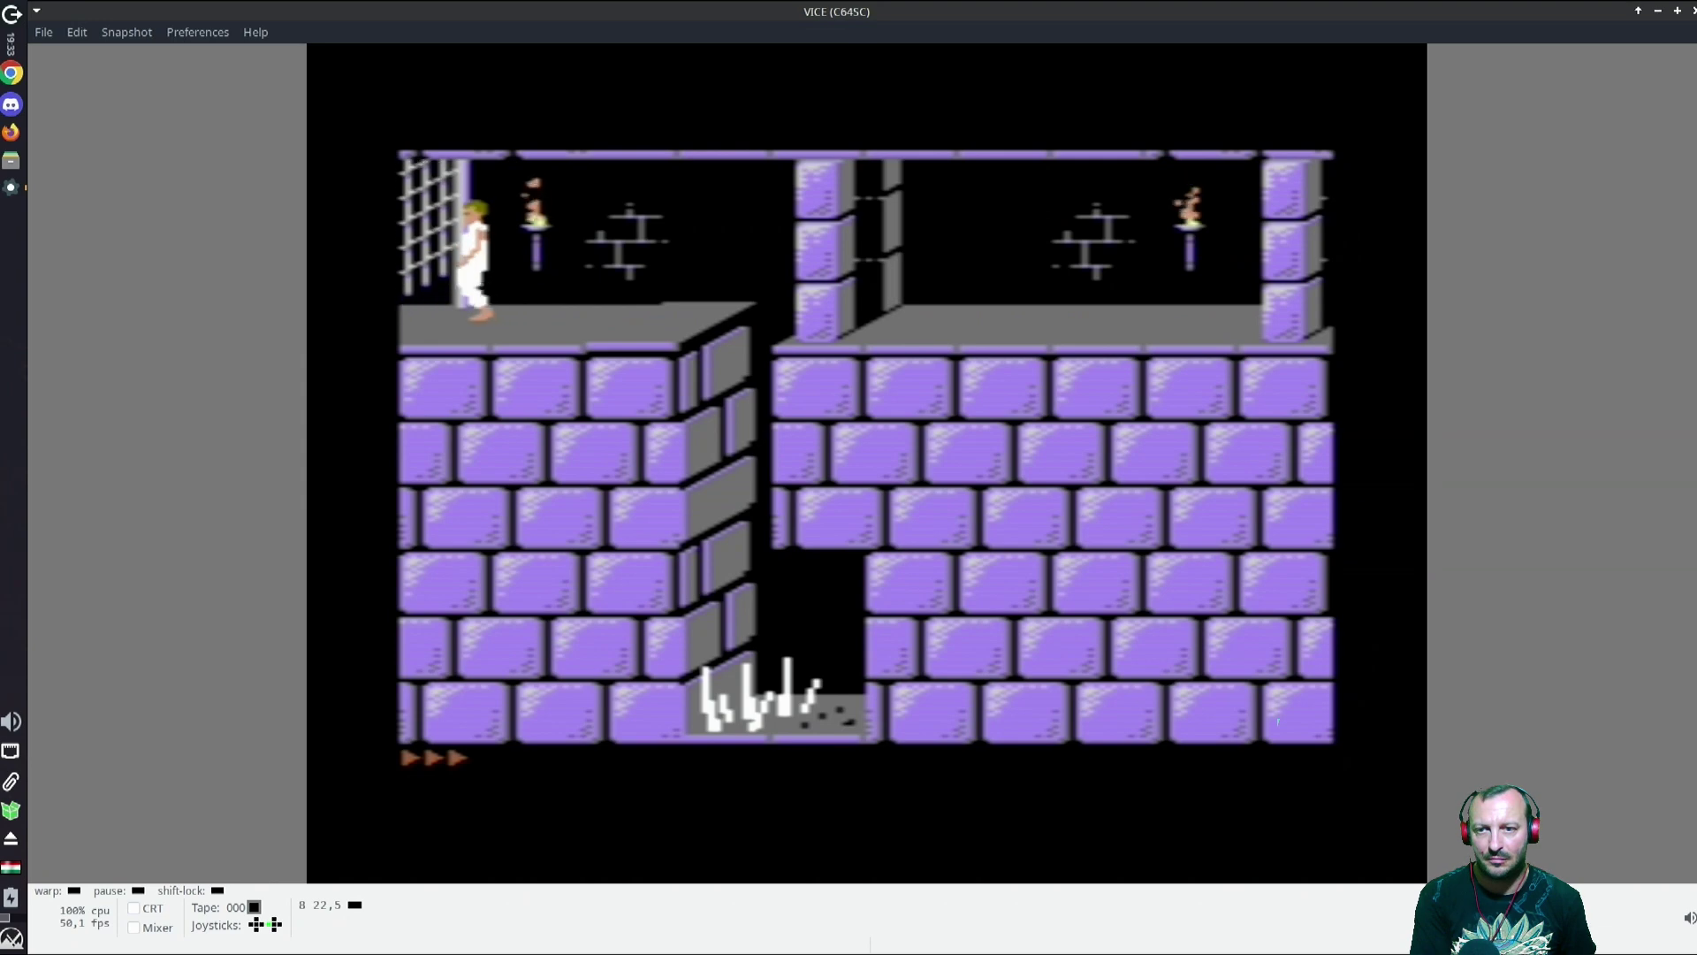
{"action": "key", "text": "Right"}
{"action": "key", "text": "Down"}
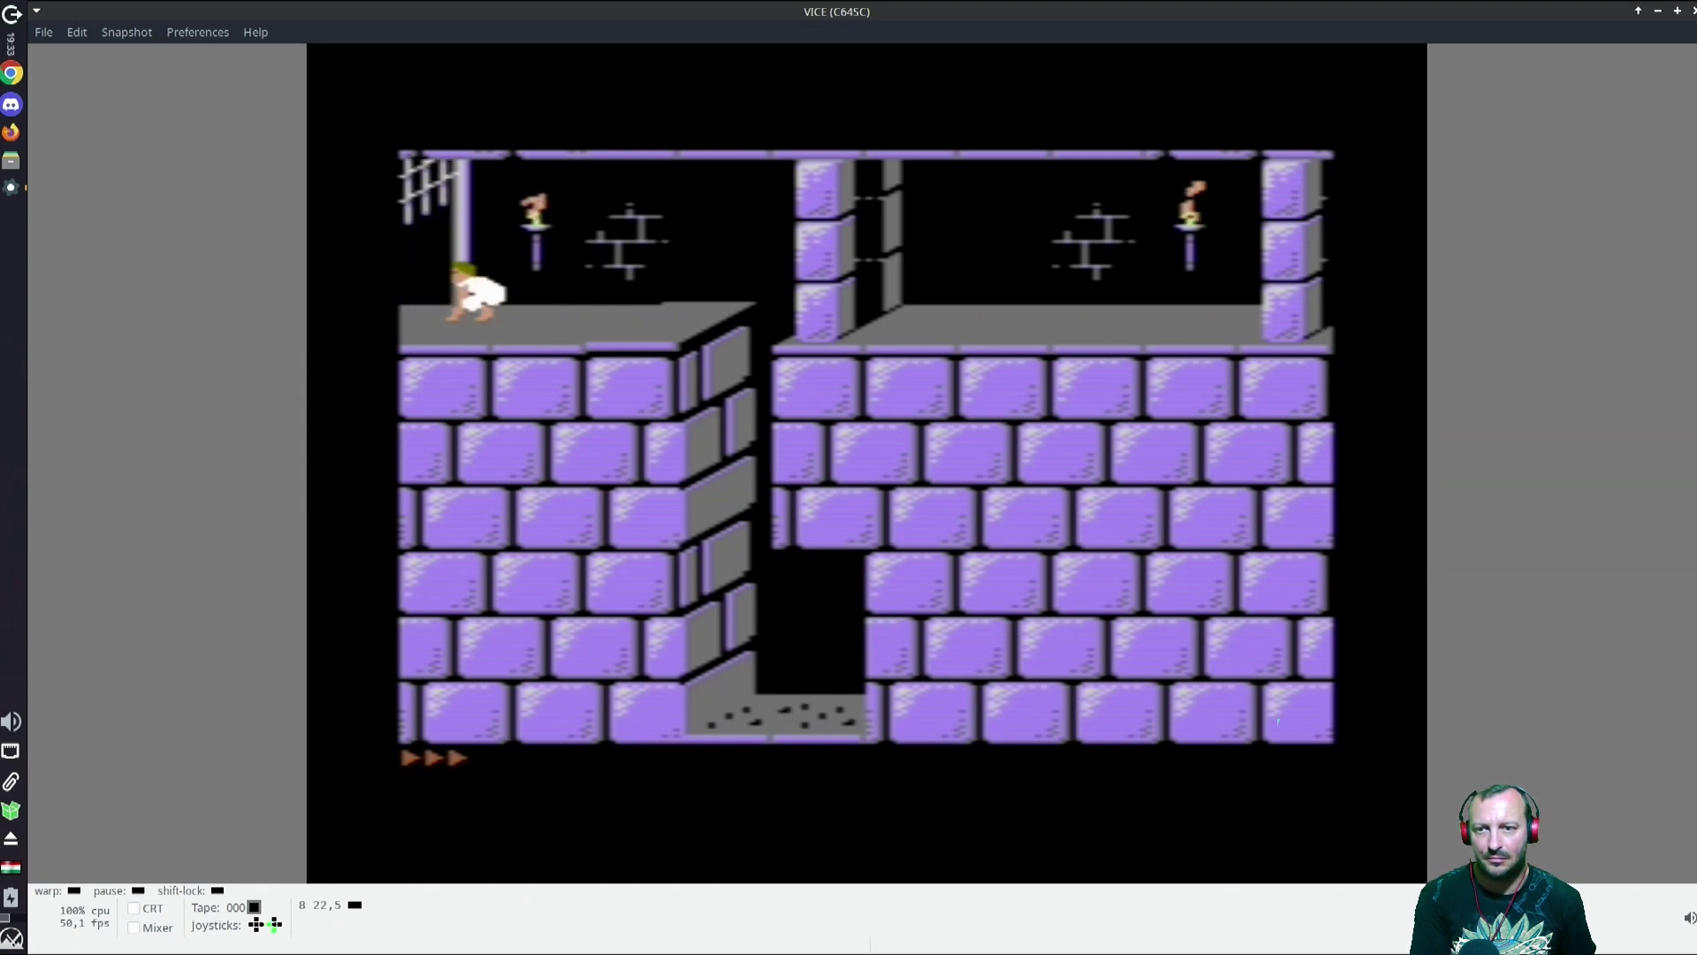
{"action": "key", "text": "Left"}
{"action": "key", "text": "Left"}
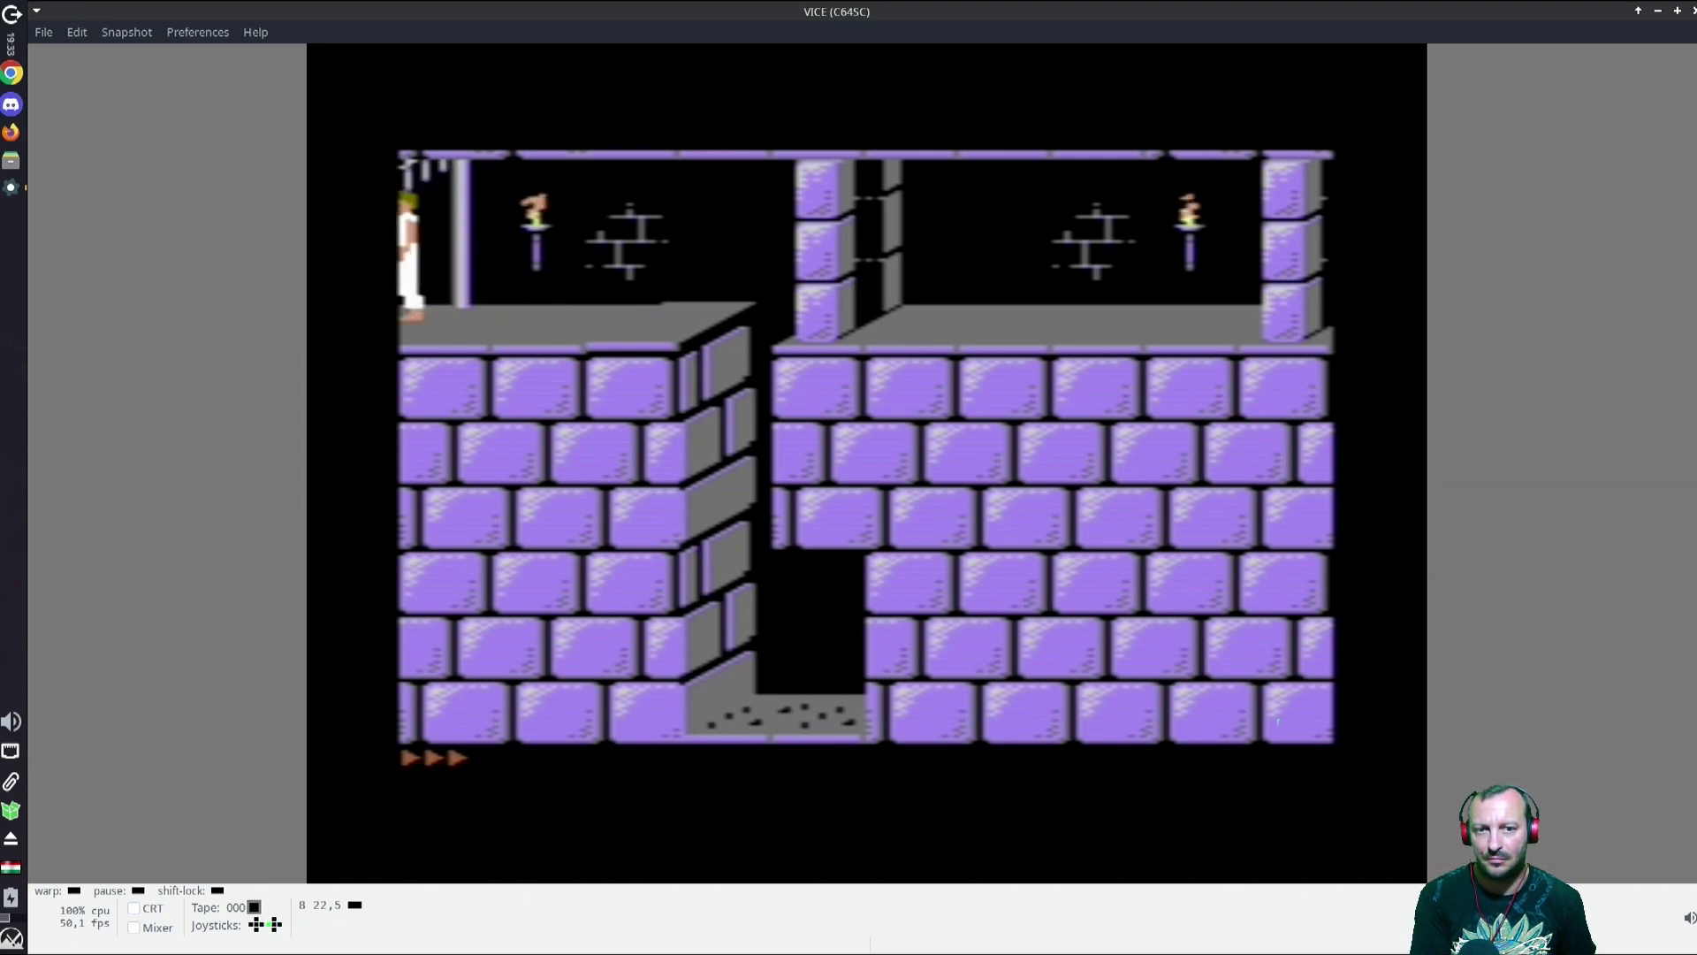
{"action": "key", "text": "Left"}
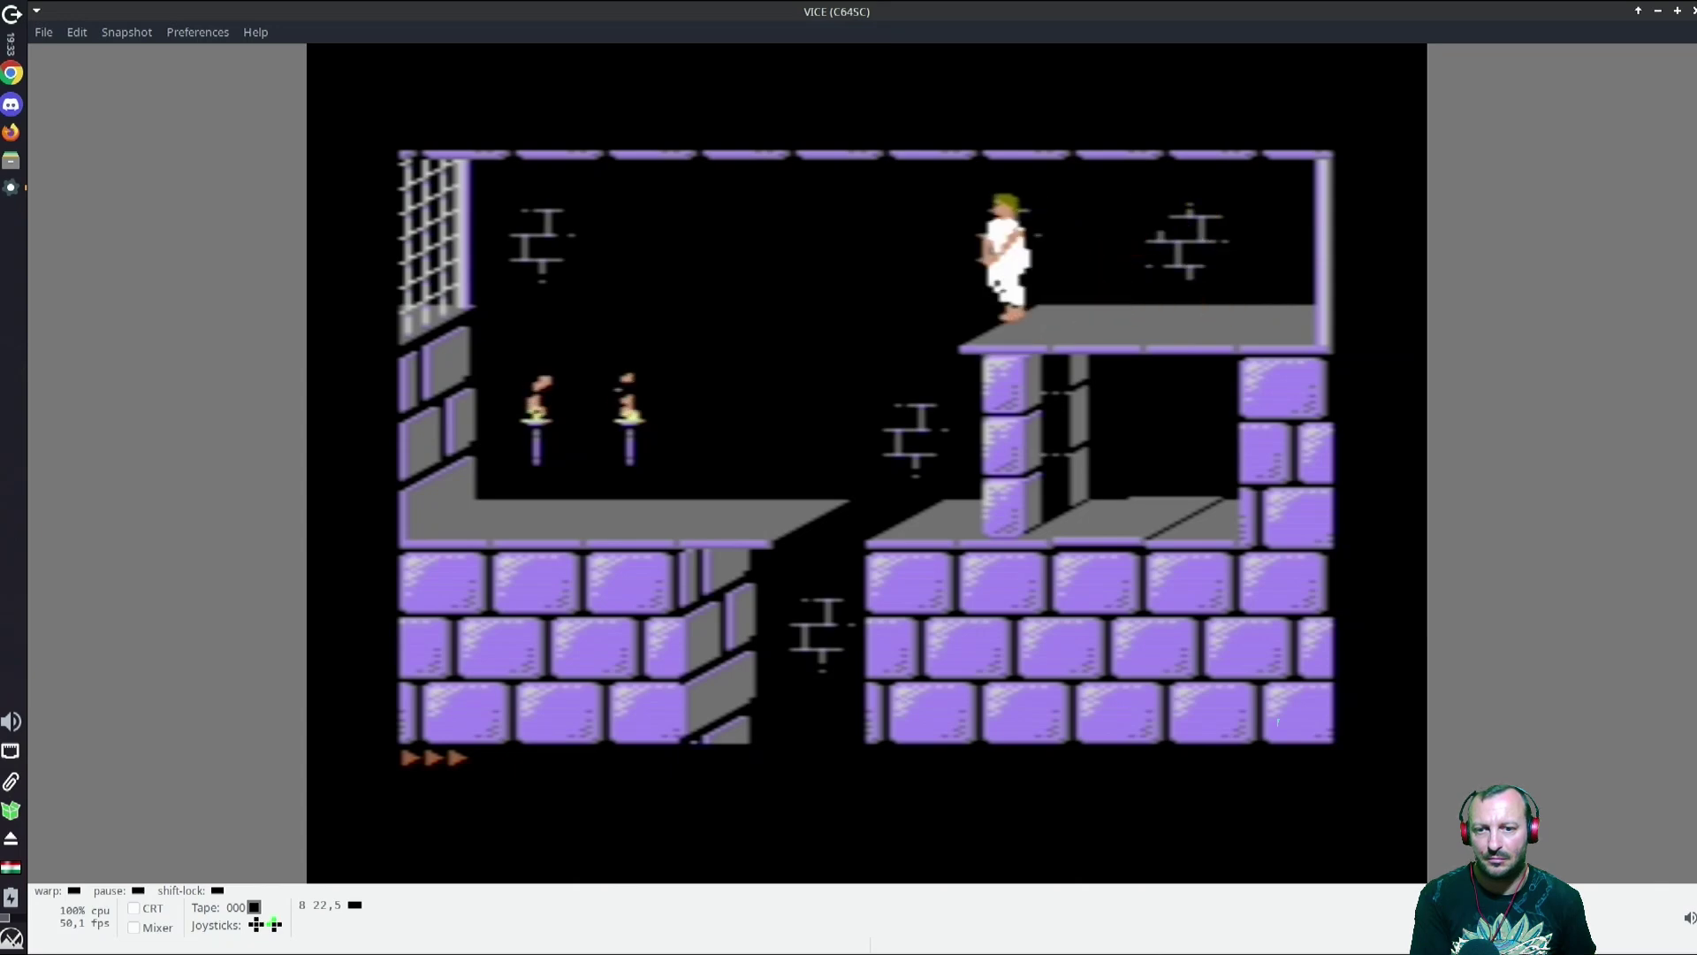
Step: Bring the prince down from the upper ledge, cross the gap and climb through the raised gate on the far side
{"action": "key", "text": "Right"}
{"action": "key", "text": "Up"}
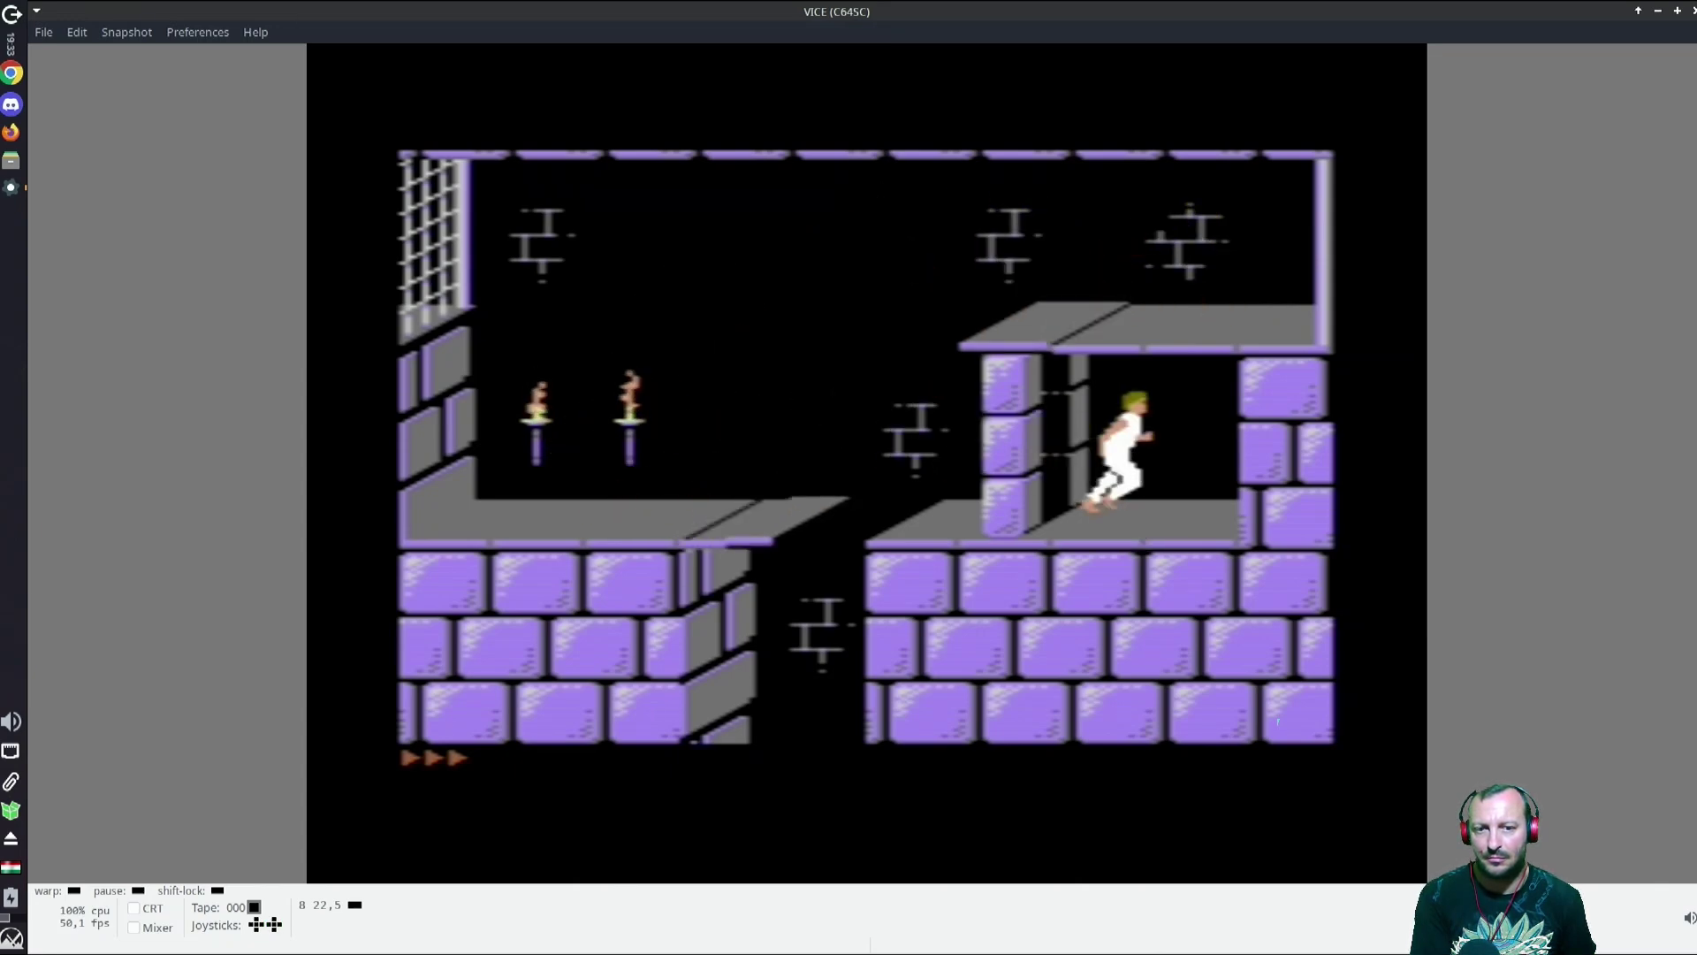
{"action": "key", "text": "Left"}
{"action": "key", "text": "Up"}
{"action": "key", "text": "Up"}
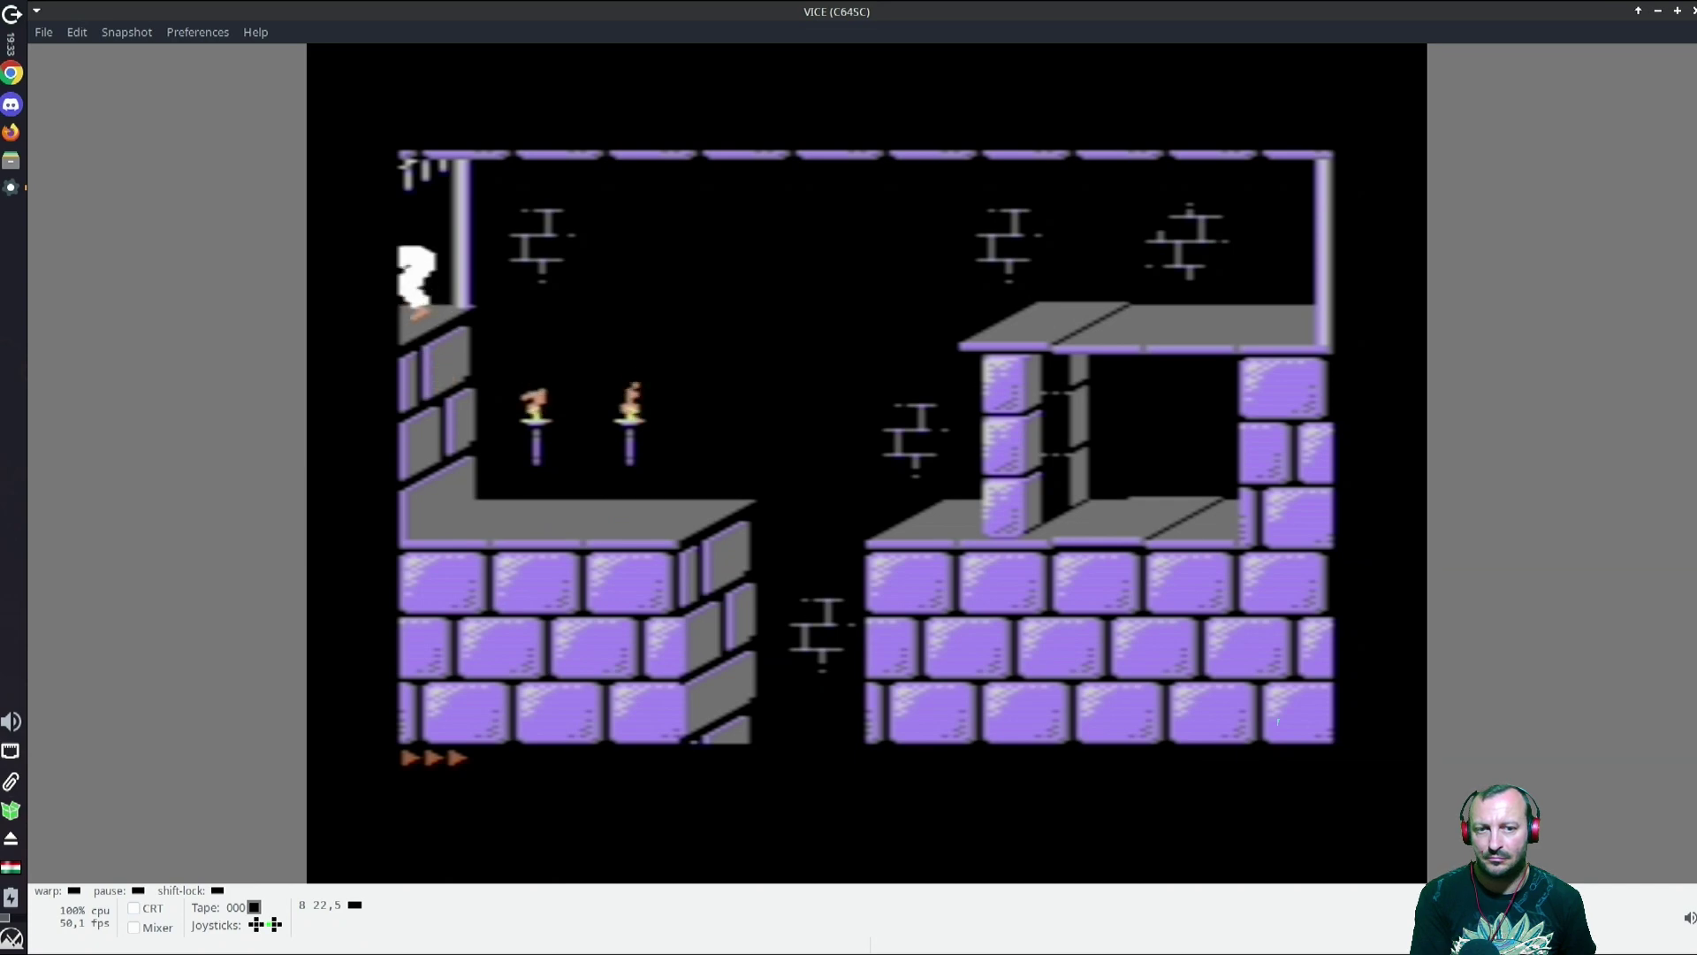
{"action": "key", "text": "Left"}
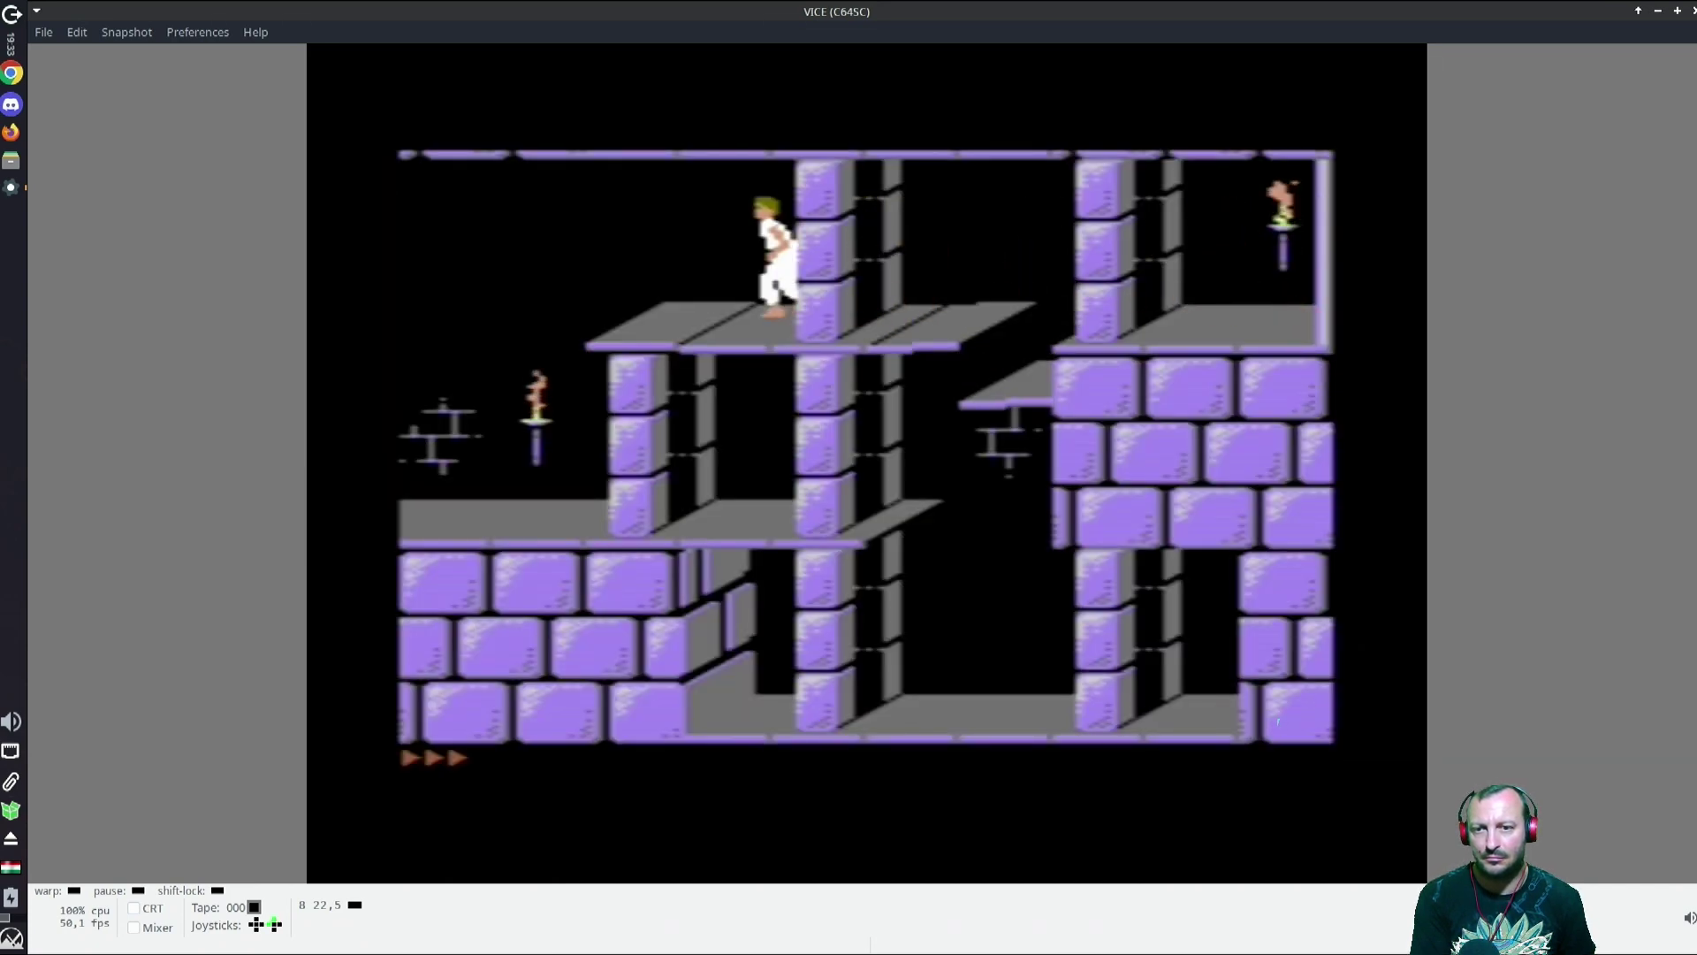
Step: Run the prince onward to the room with two torches and climb the wall to its raised gate
{"action": "key", "text": "Up"}
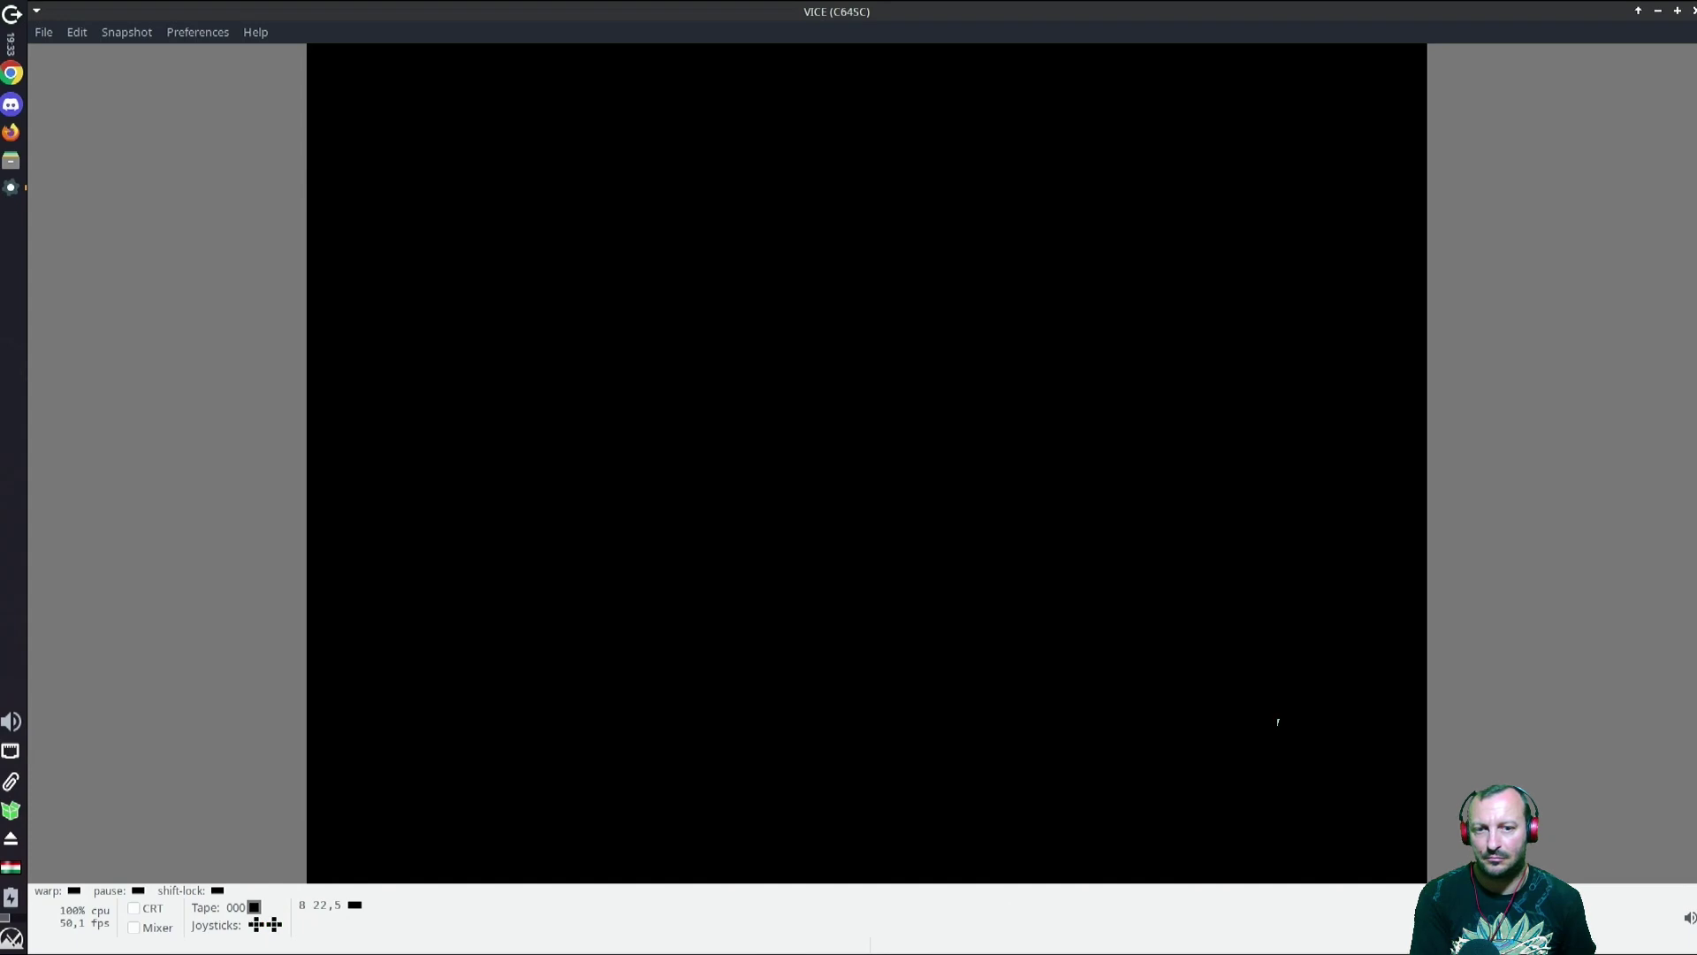
{"action": "key", "text": "Left"}
{"action": "key", "text": "Up"}
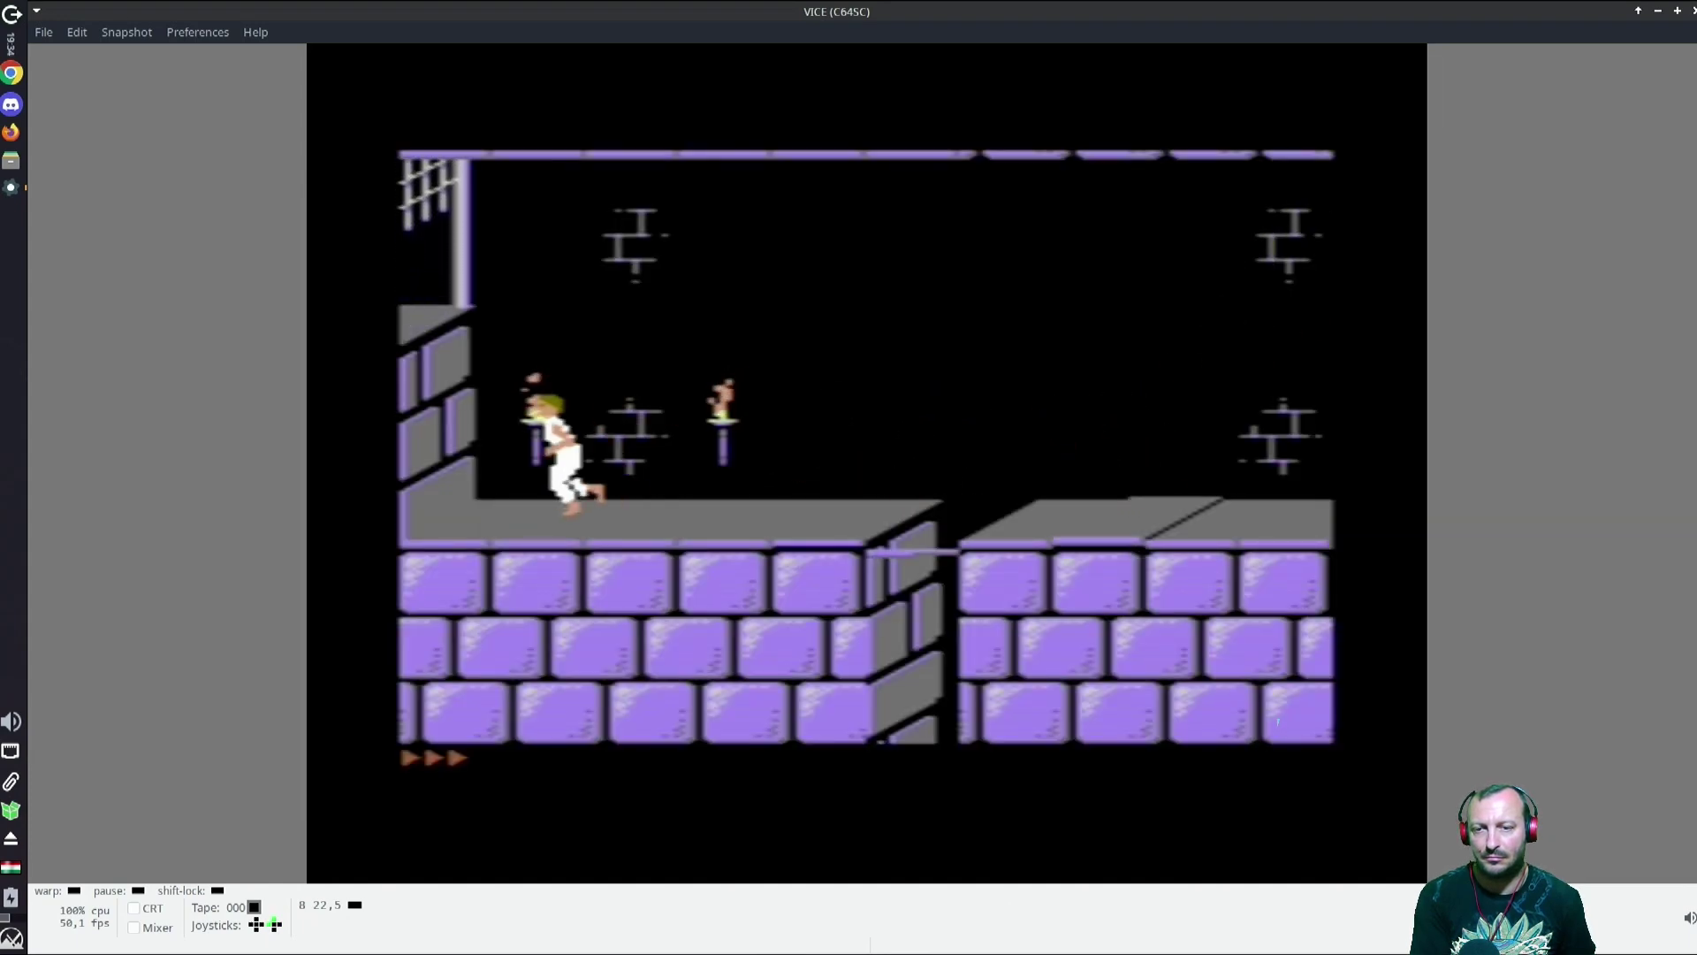
{"action": "key", "text": "Right"}
{"action": "key", "text": "Up"}
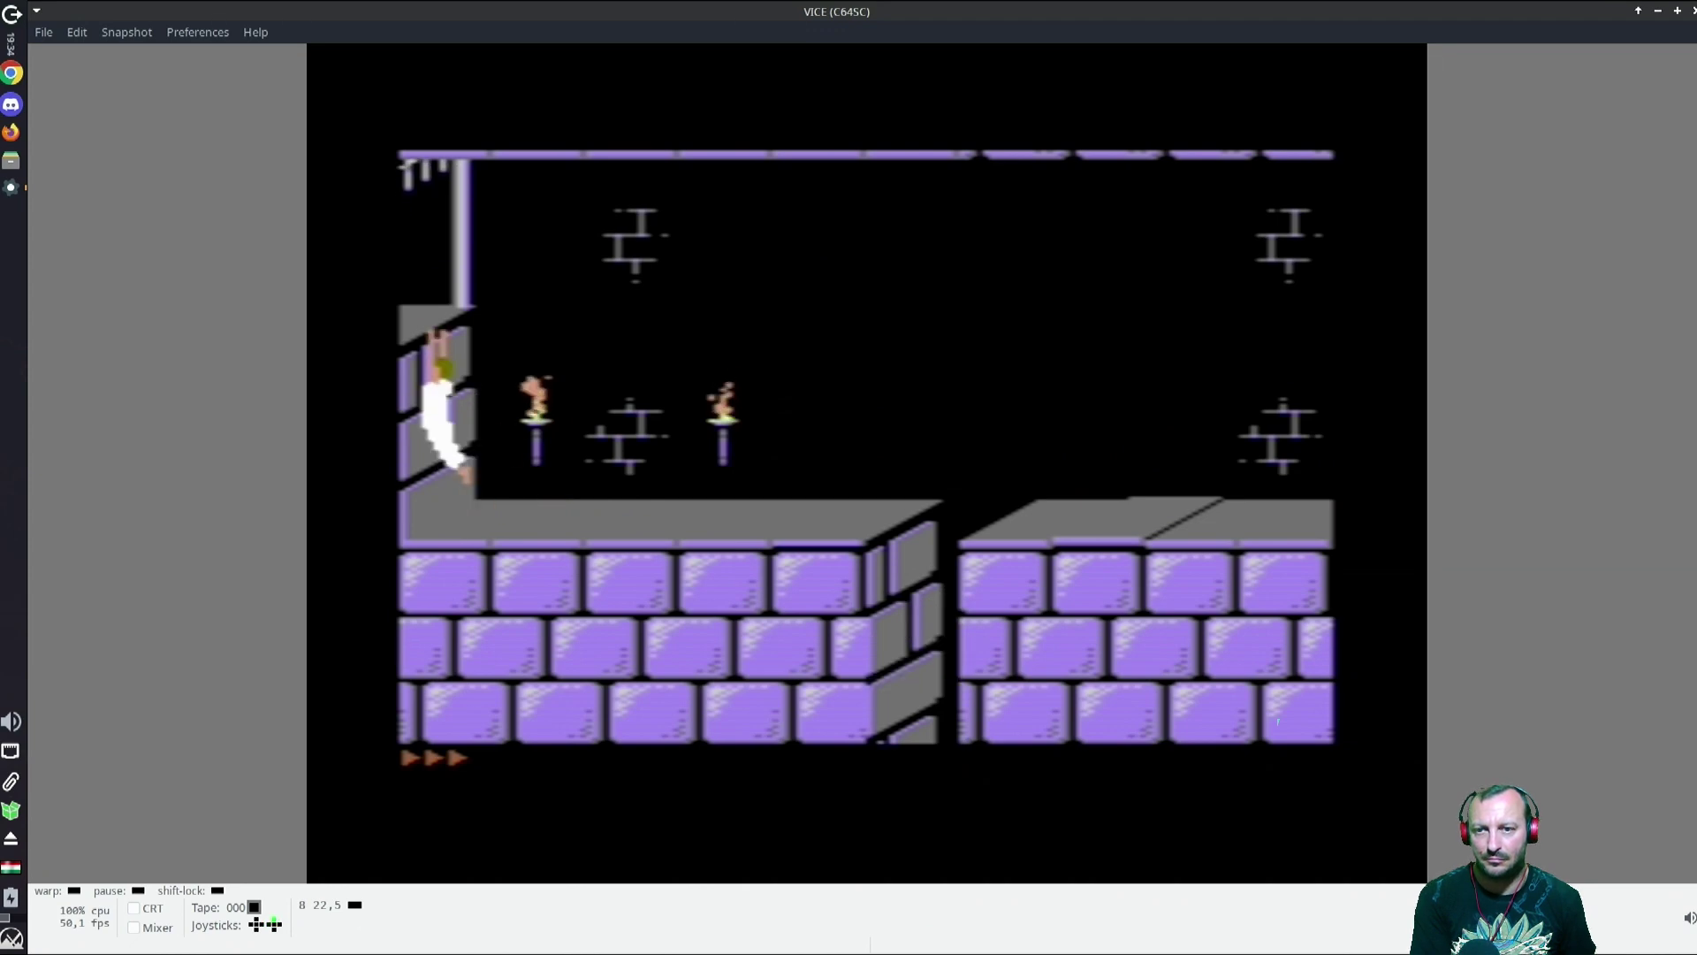
{"action": "key", "text": "Left"}
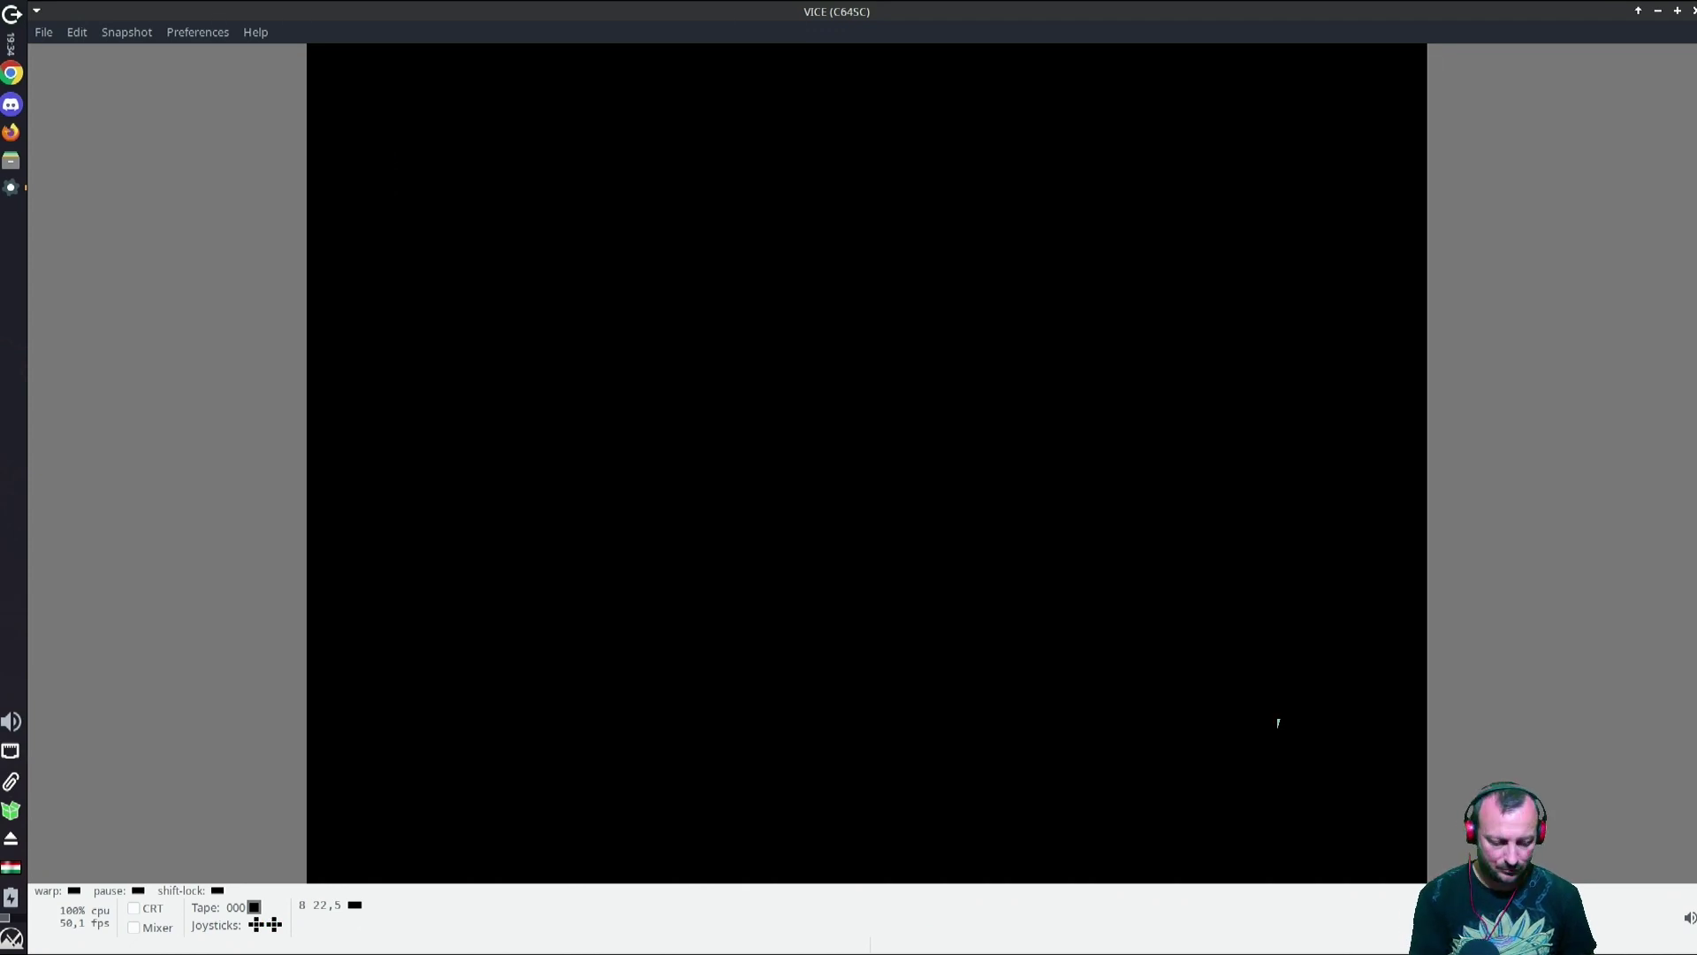
Step: Switch the emulator to fullscreen and lead the prince down to the skeleton to pick up the sword
{"action": "key", "text": "alt+d"}
{"action": "key", "text": "Left"}
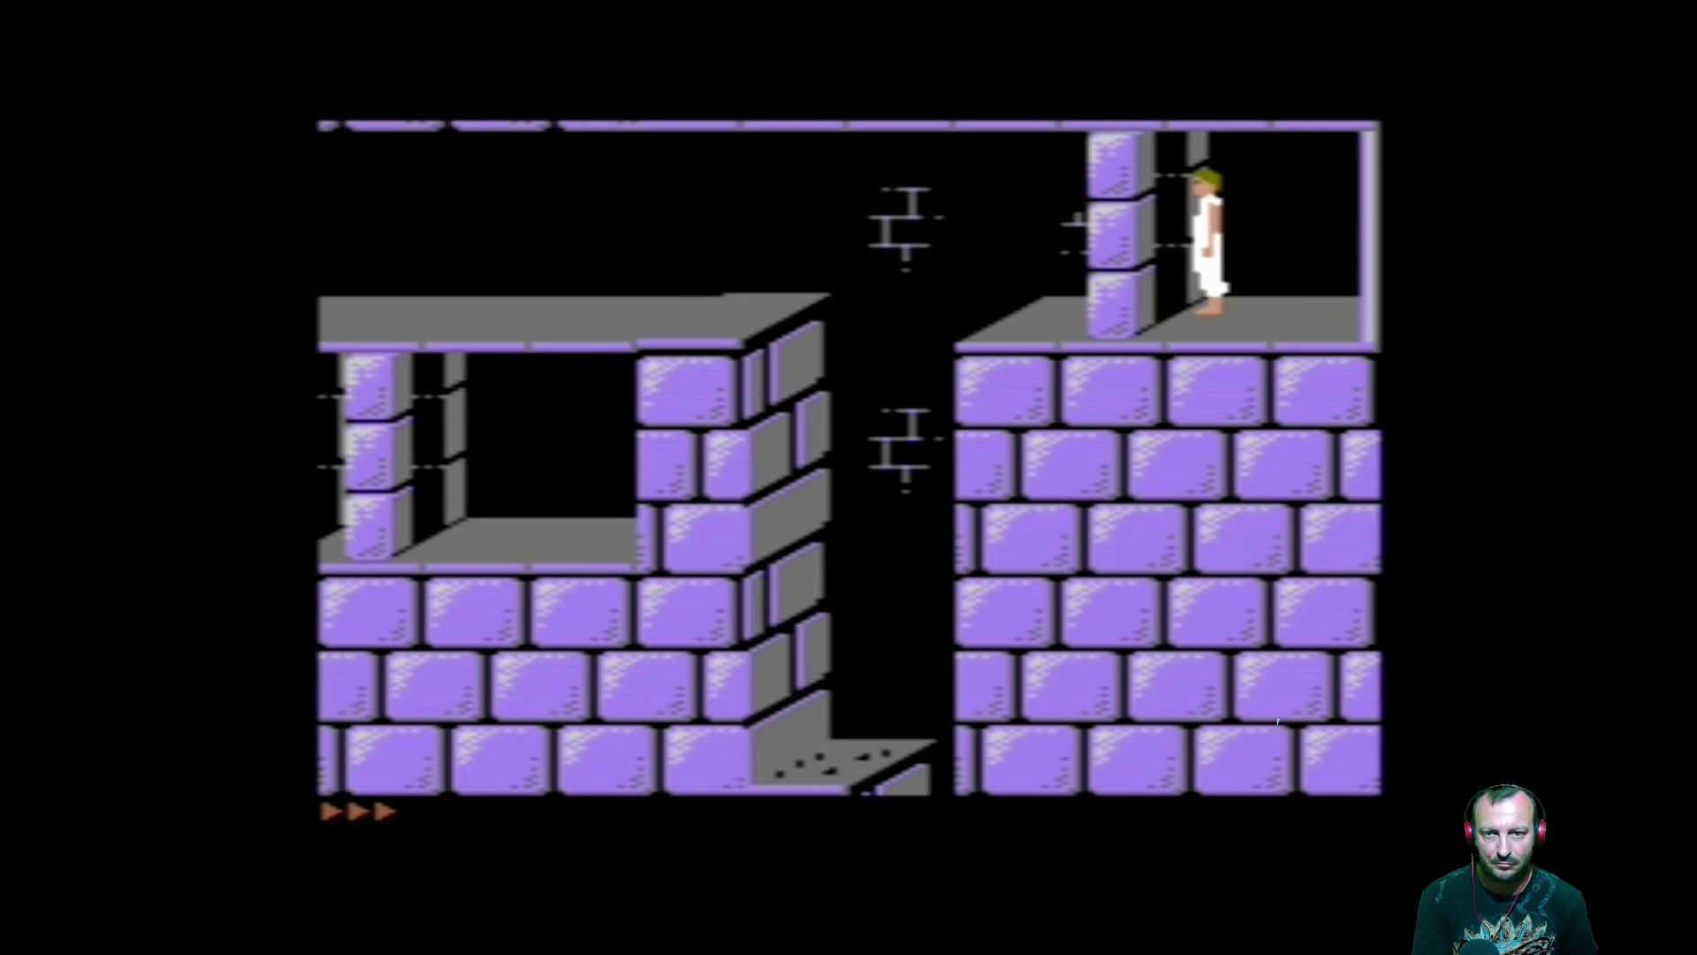
{"action": "key", "text": "Up"}
{"action": "key", "text": "Left"}
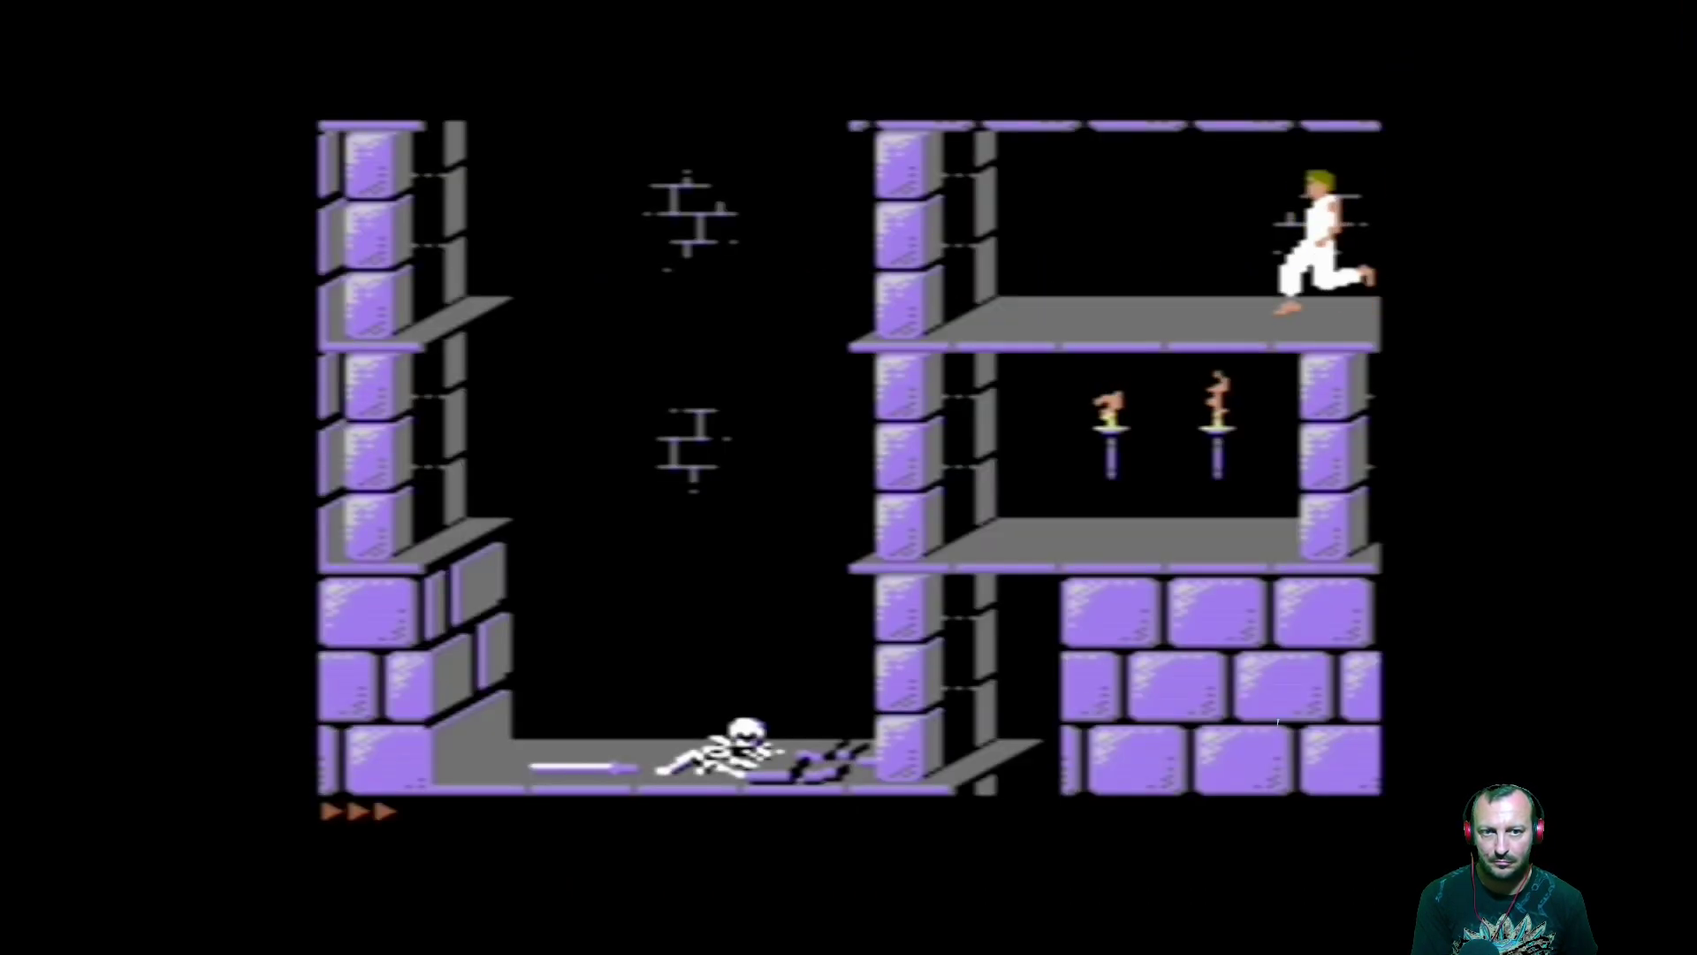
{"action": "key", "text": "Left"}
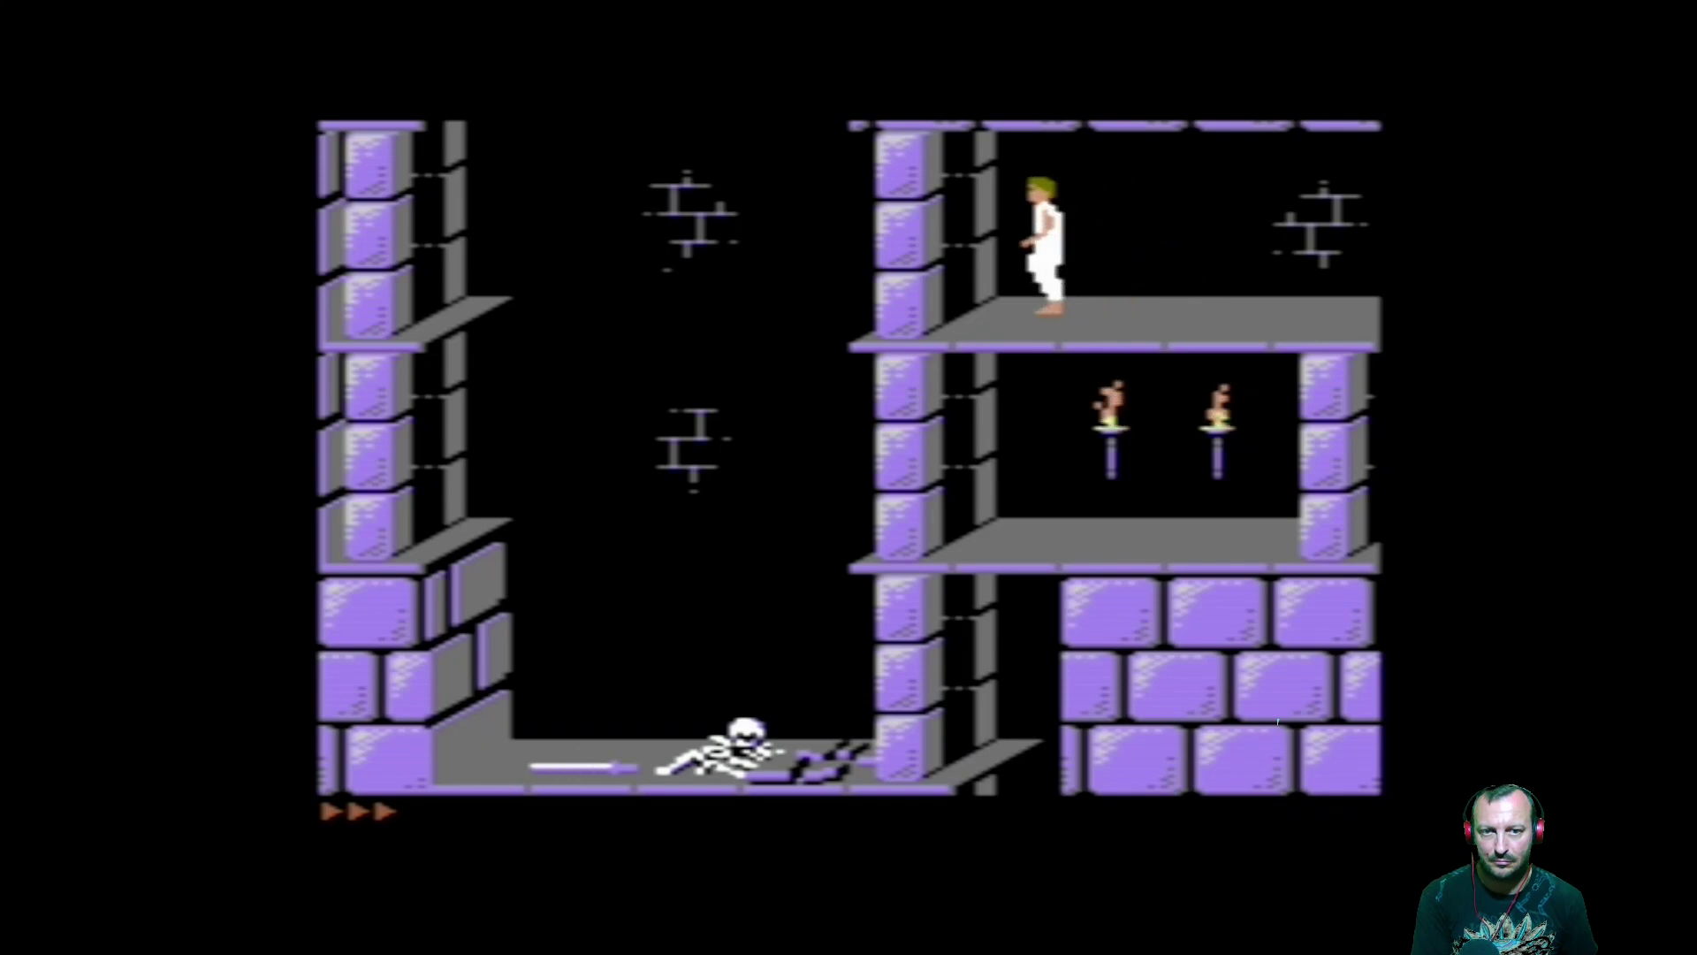
{"action": "key", "text": "Left"}
{"action": "key", "text": "Left"}
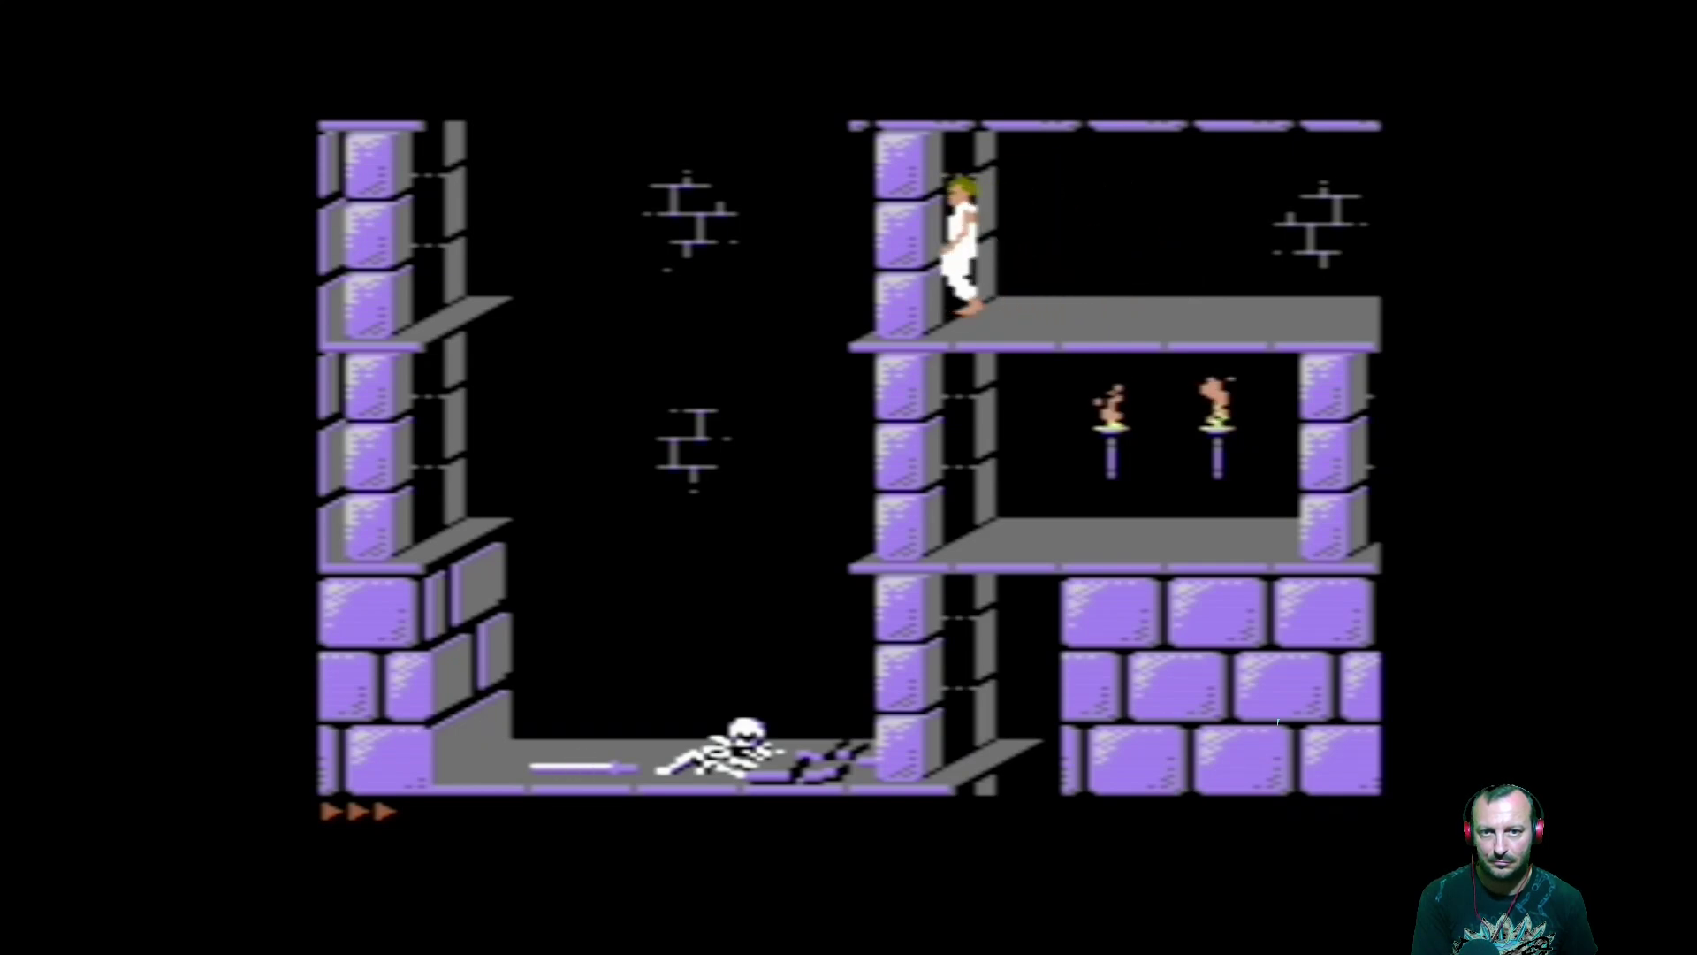
{"action": "key", "text": "Left"}
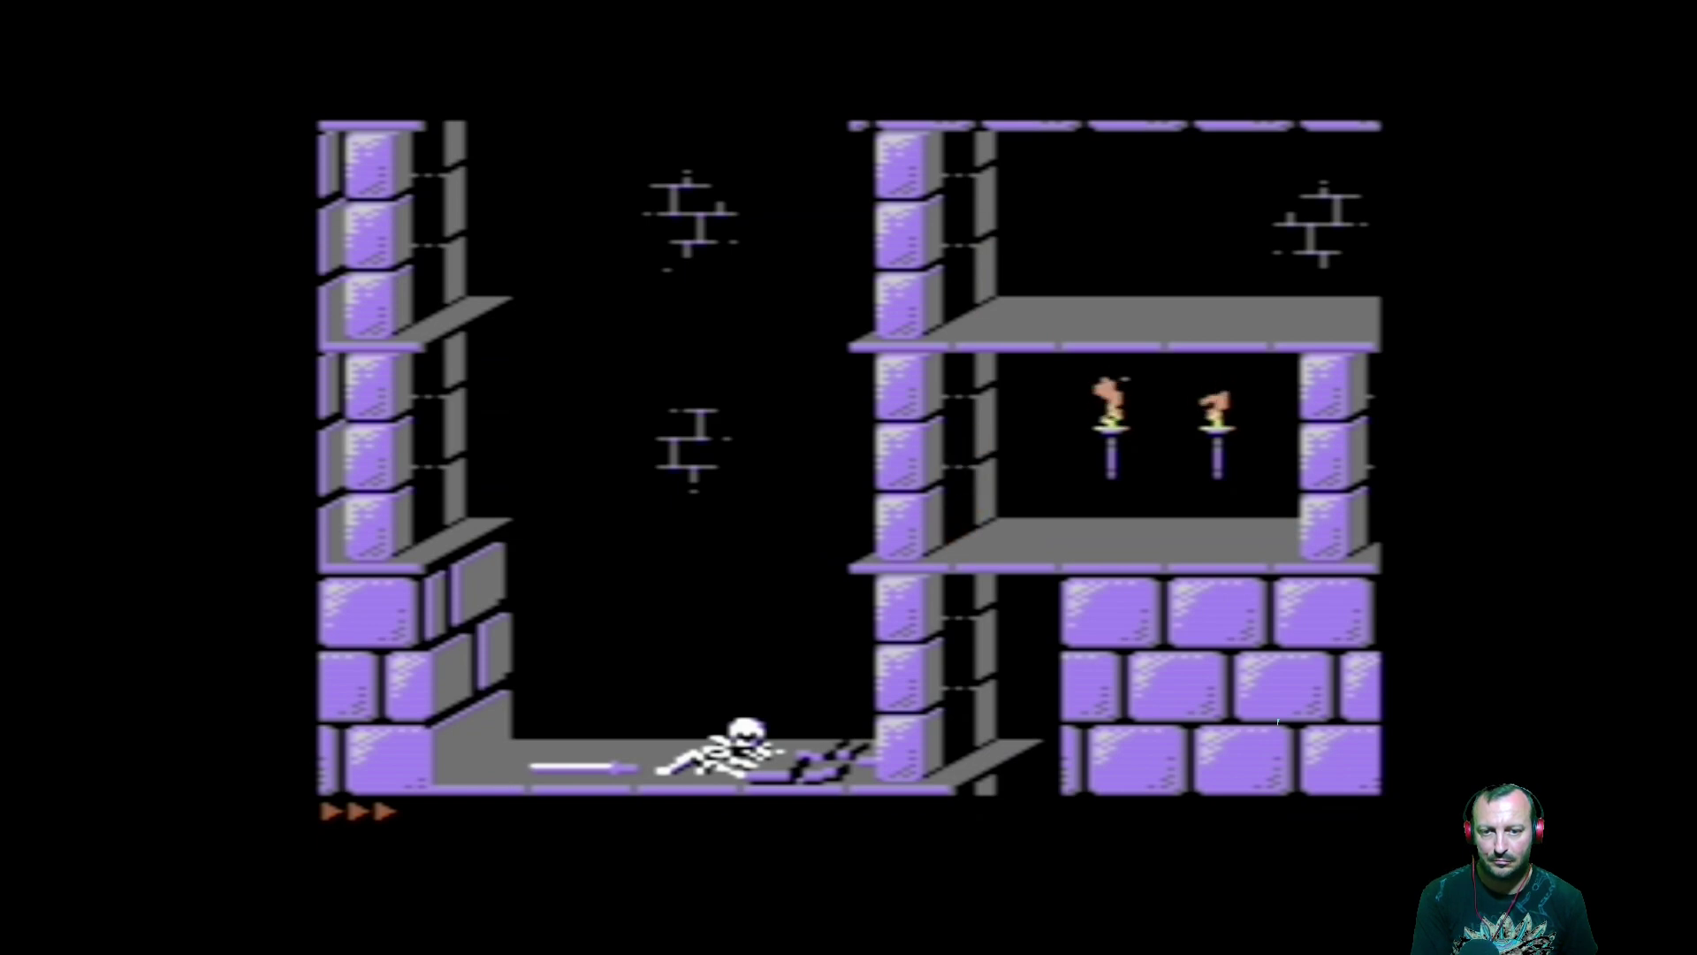
{"action": "key", "text": "Left"}
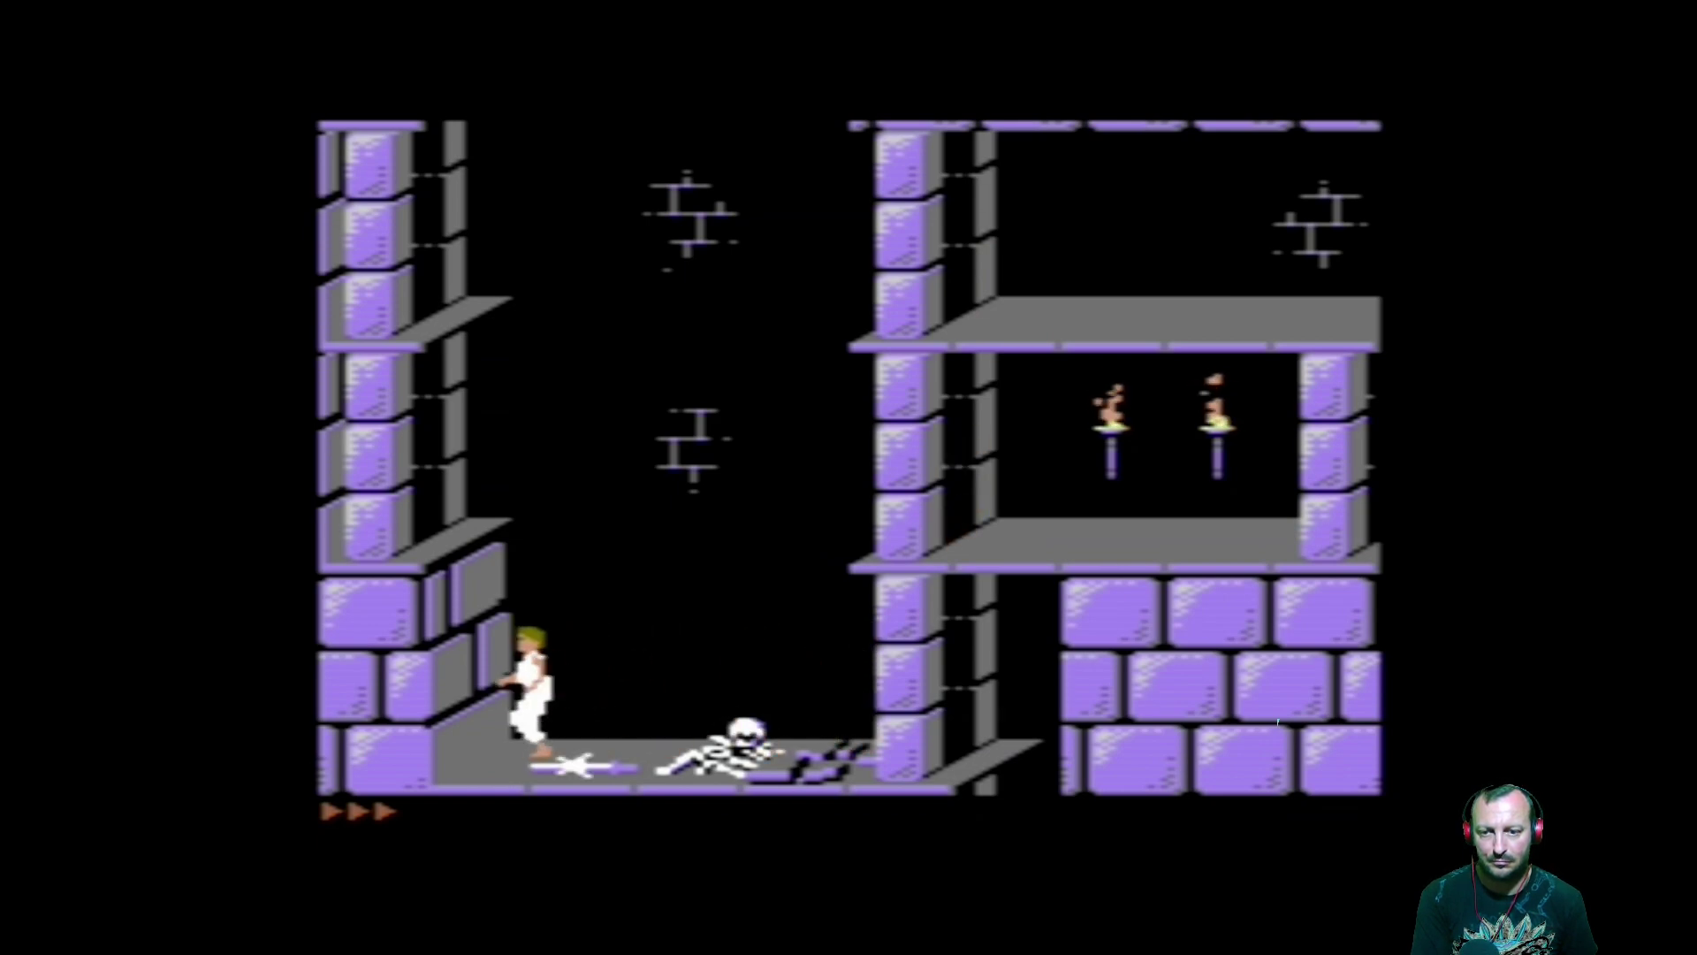
{"action": "key", "text": "Right"}
{"action": "key", "text": "Down"}
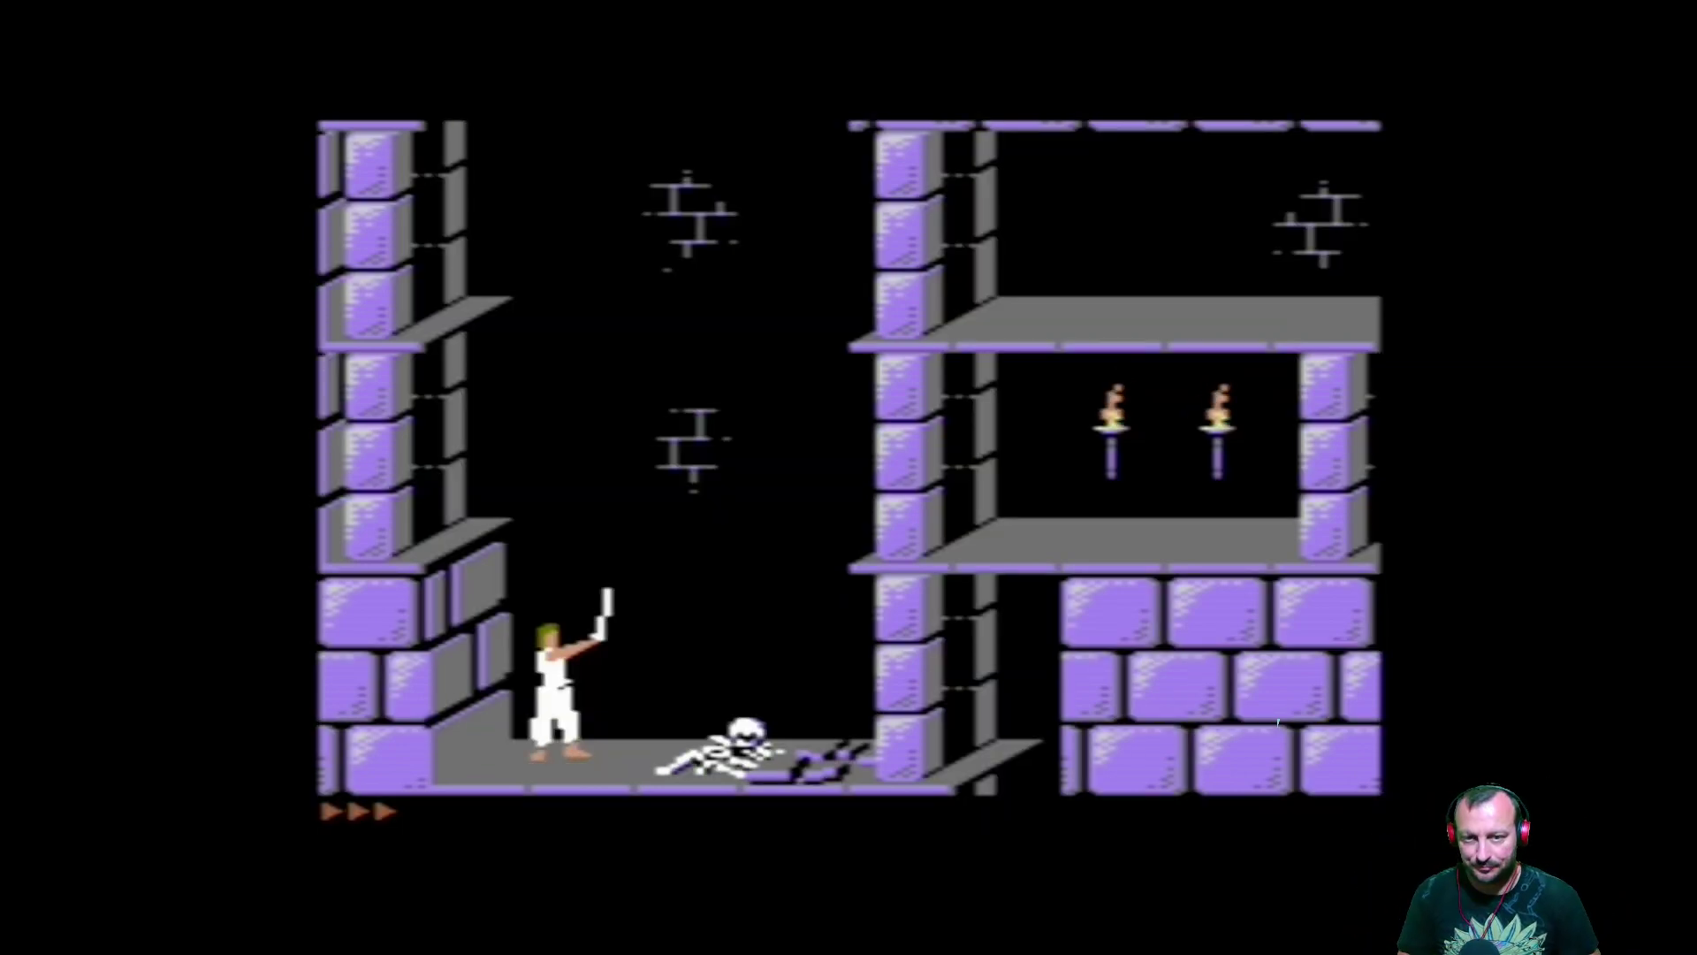
Step: Leave fullscreen mode and exit the emulator, confirming the exit
{"action": "key", "text": "alt+d"}
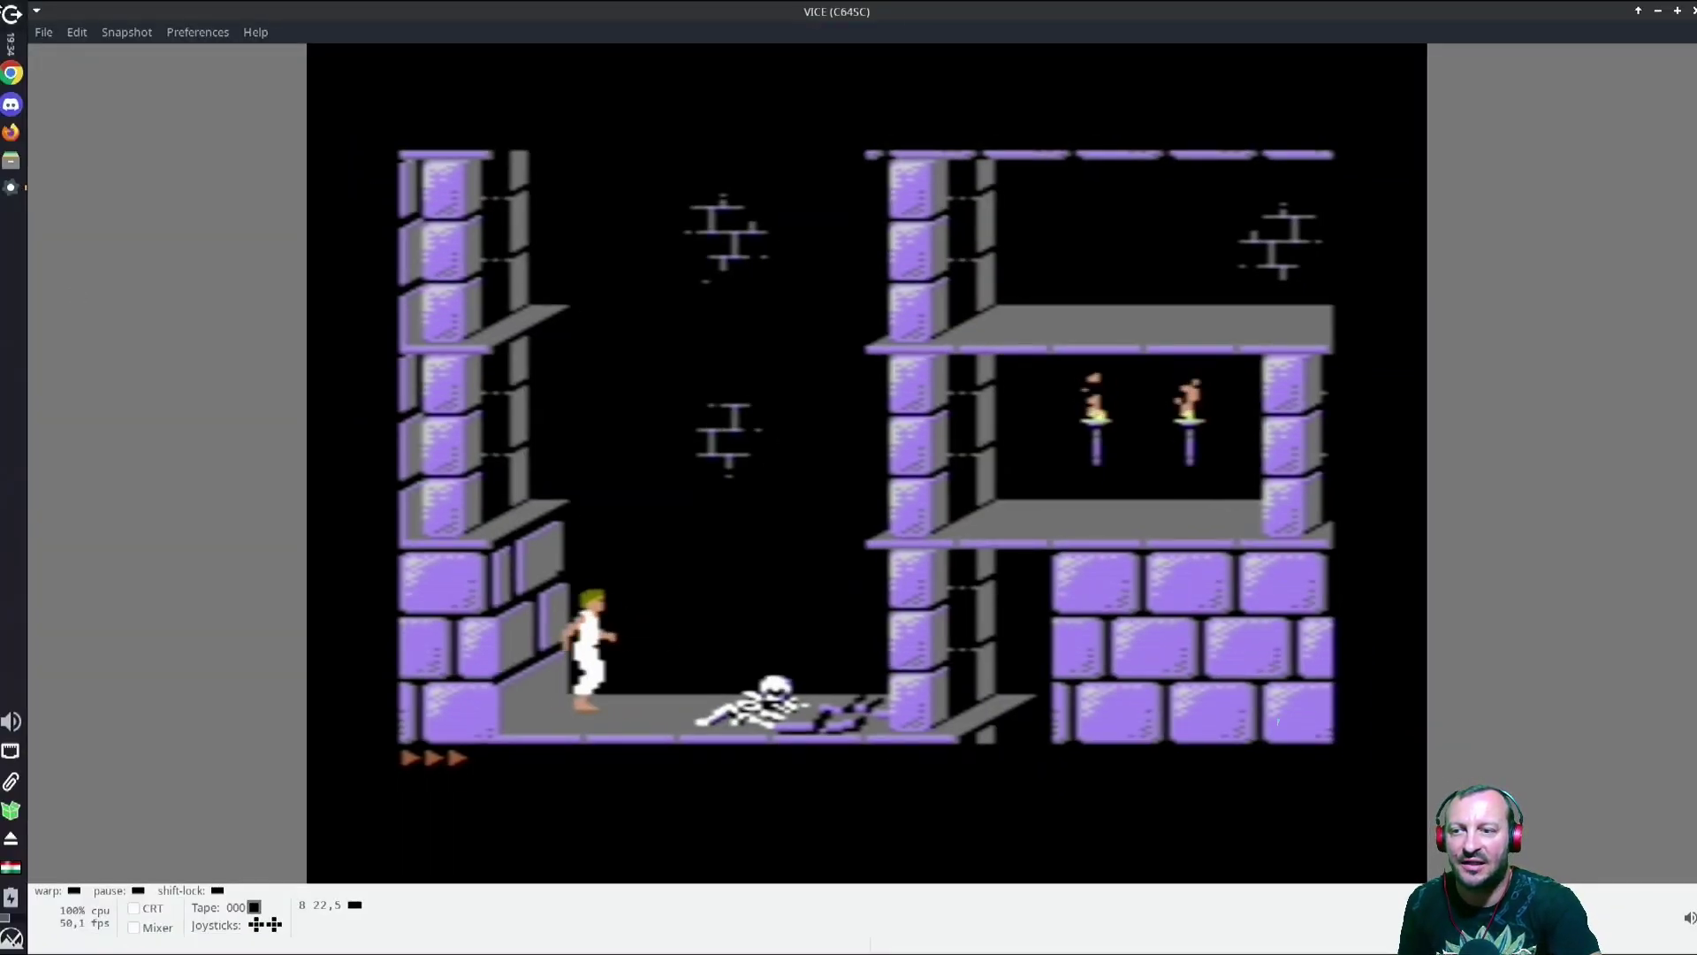
{"action": "left_click", "coordinate": [43, 33]}
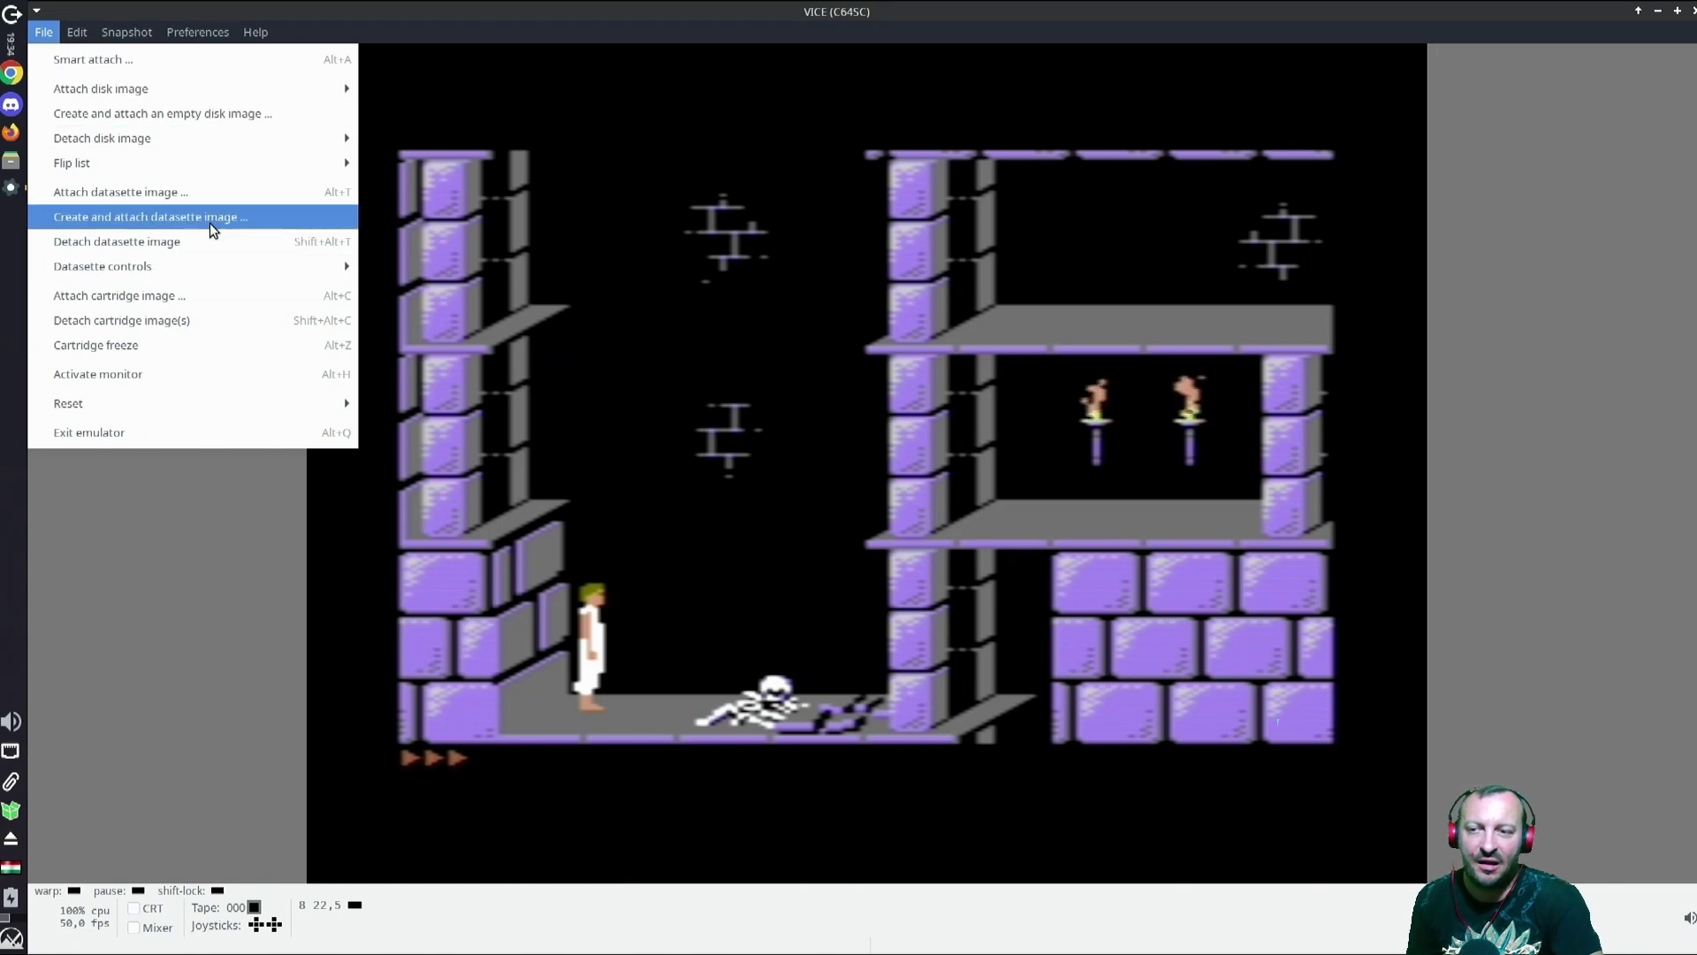
{"action": "mouse_move", "coordinate": [308, 157]}
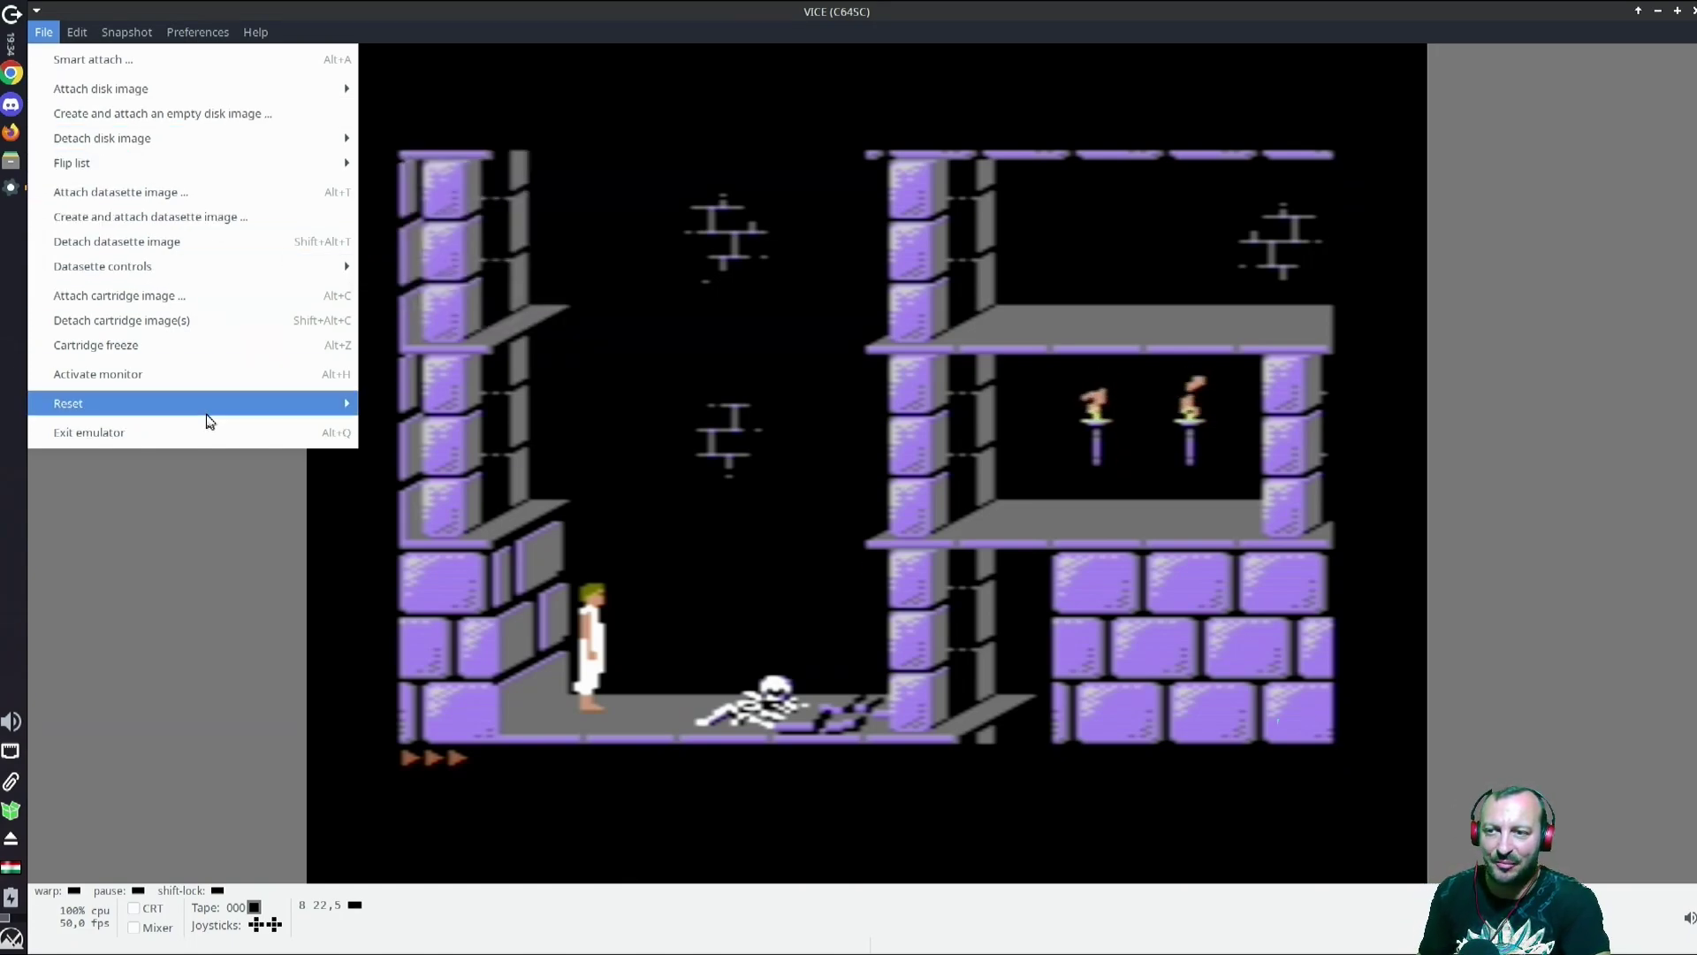
{"action": "left_click", "coordinate": [200, 439]}
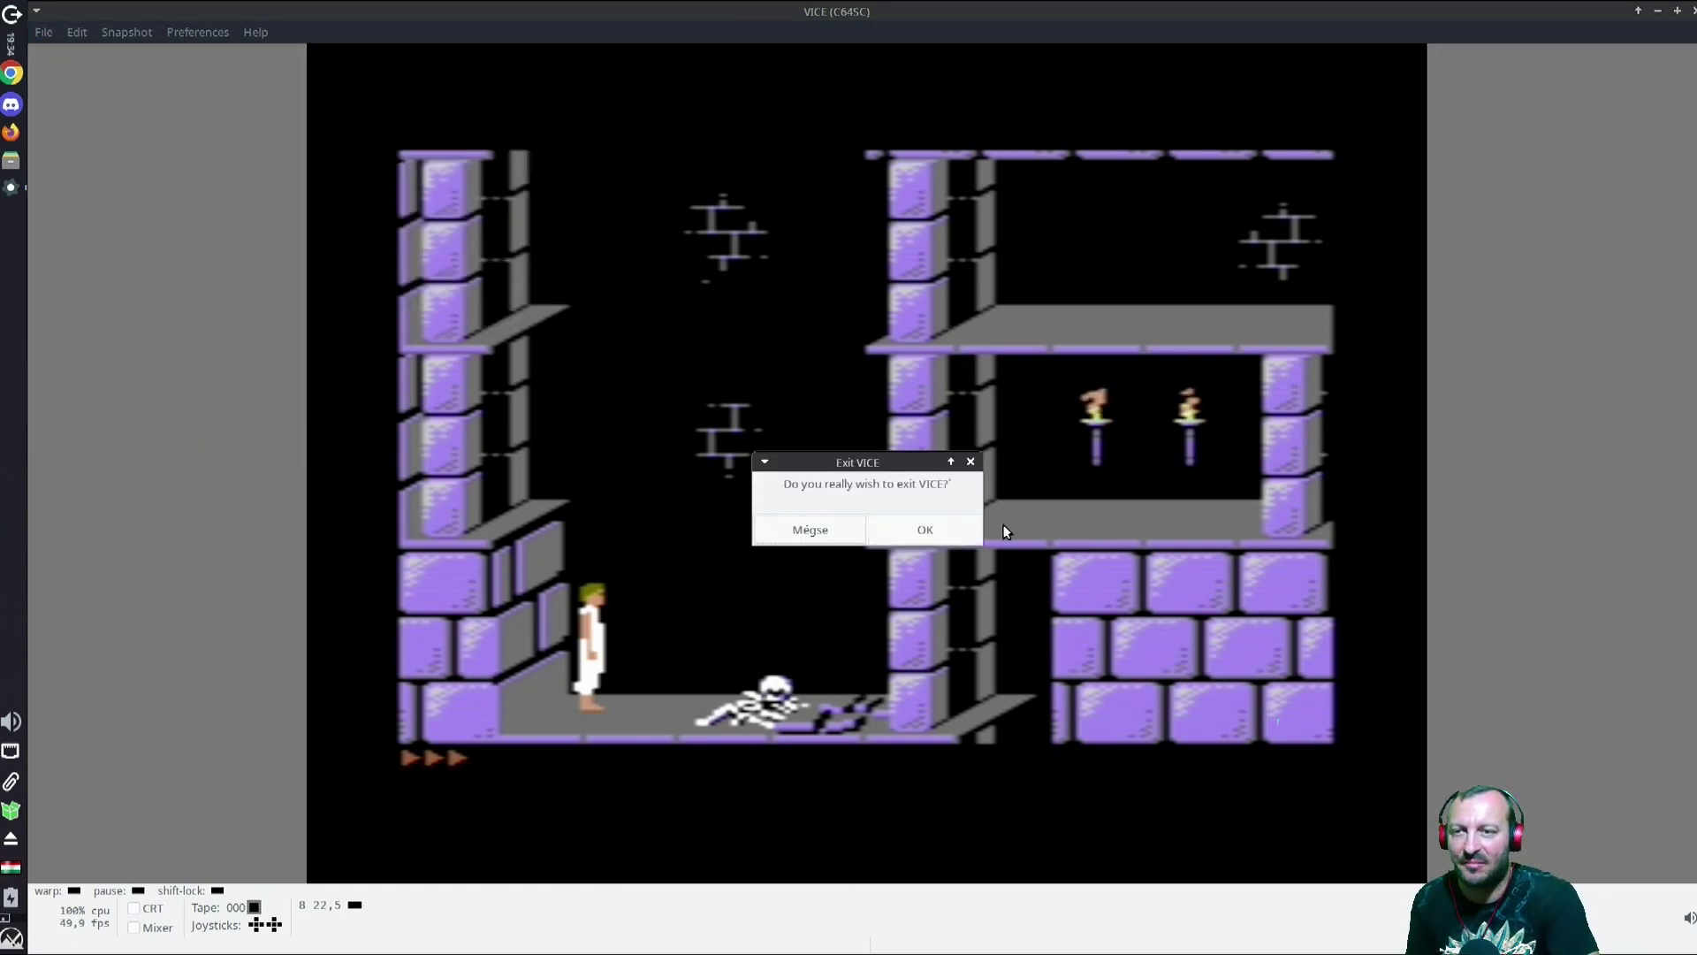
{"action": "left_click", "coordinate": [931, 532]}
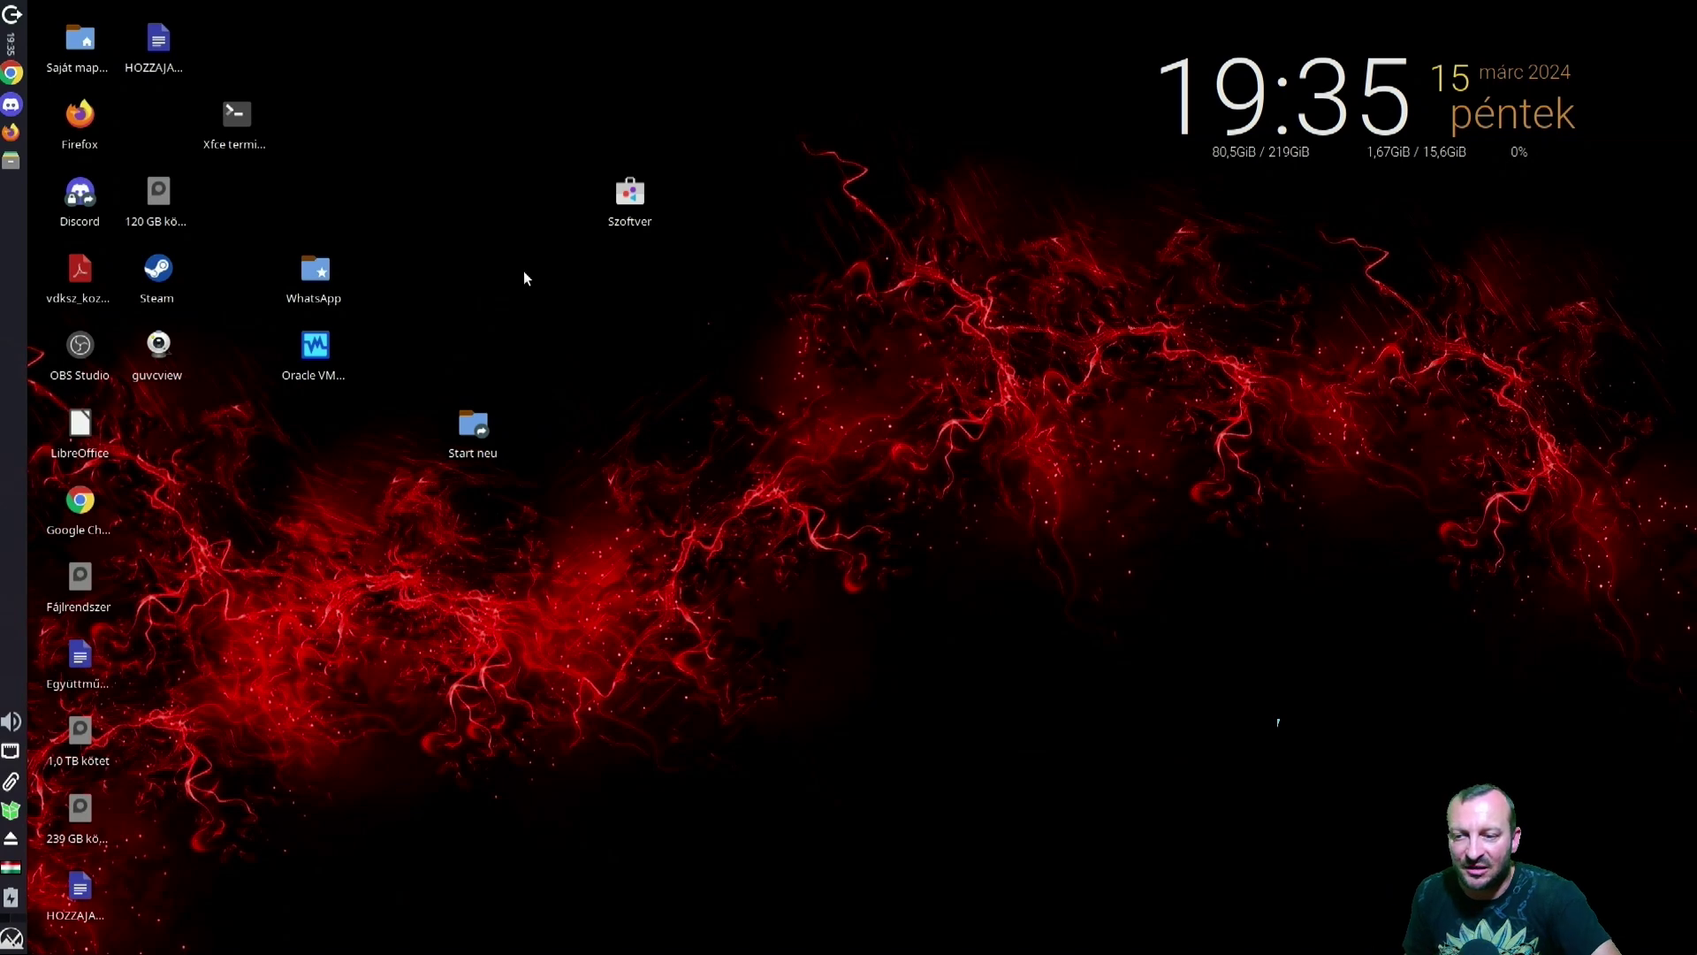
Step: Launch the VICE (C64) Commodore 64 emulator from the installed games
{"action": "left_click", "coordinate": [11, 937]}
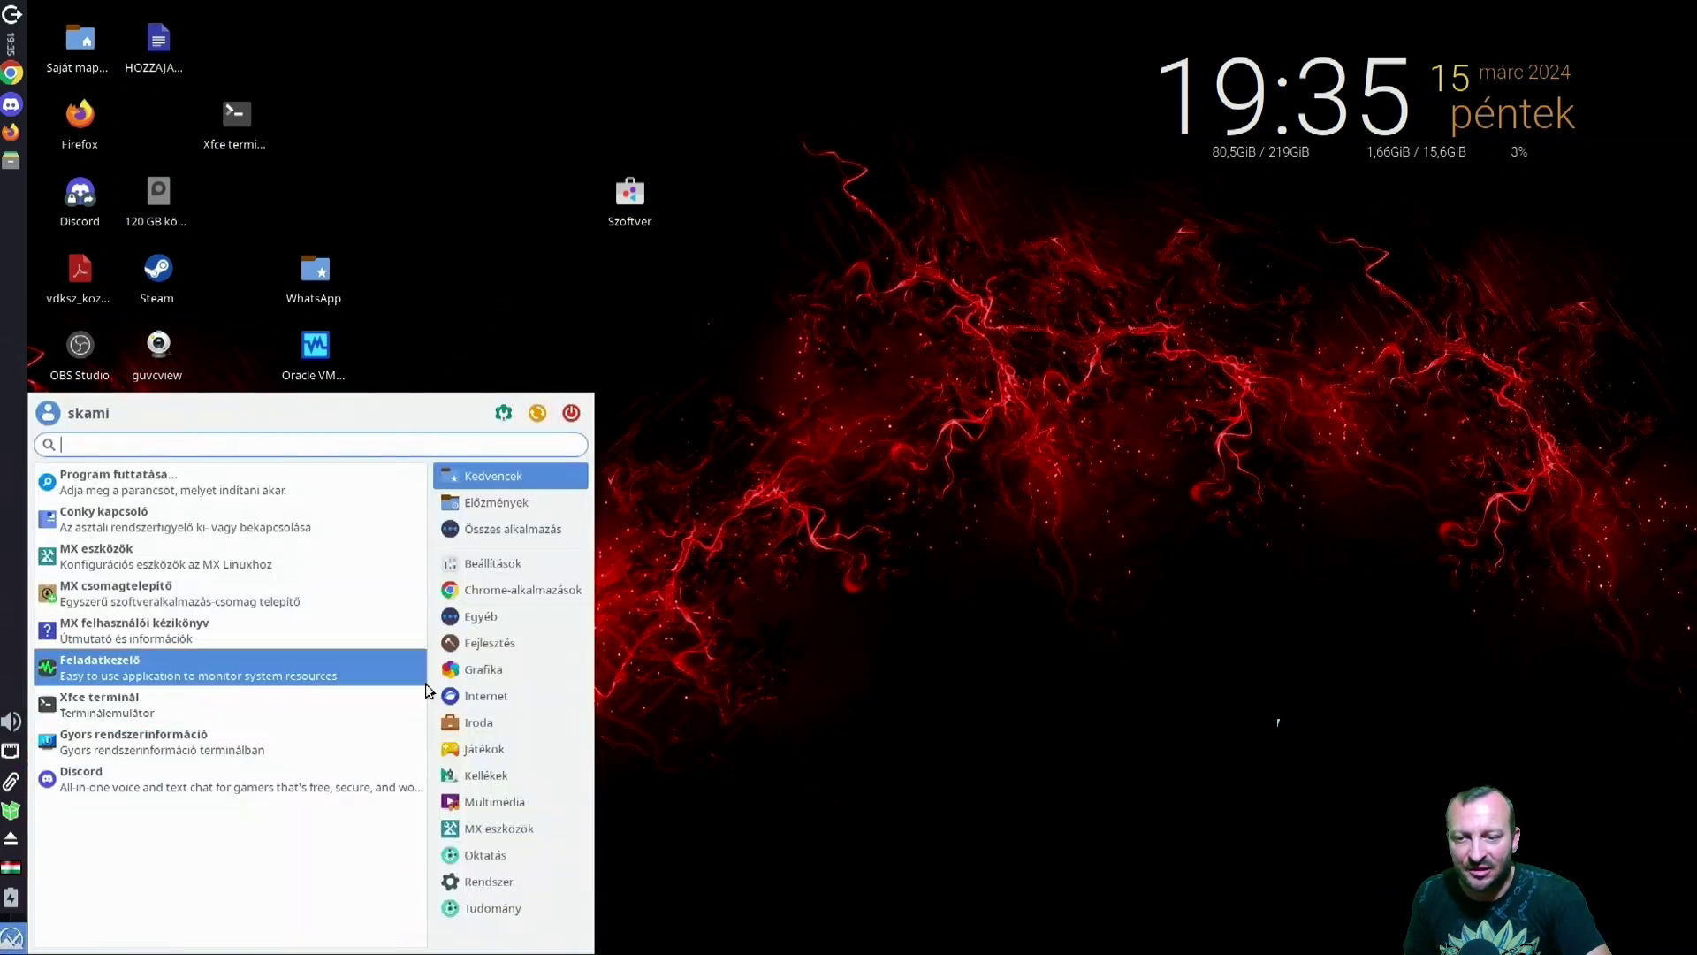
{"action": "mouse_move", "coordinate": [531, 757]}
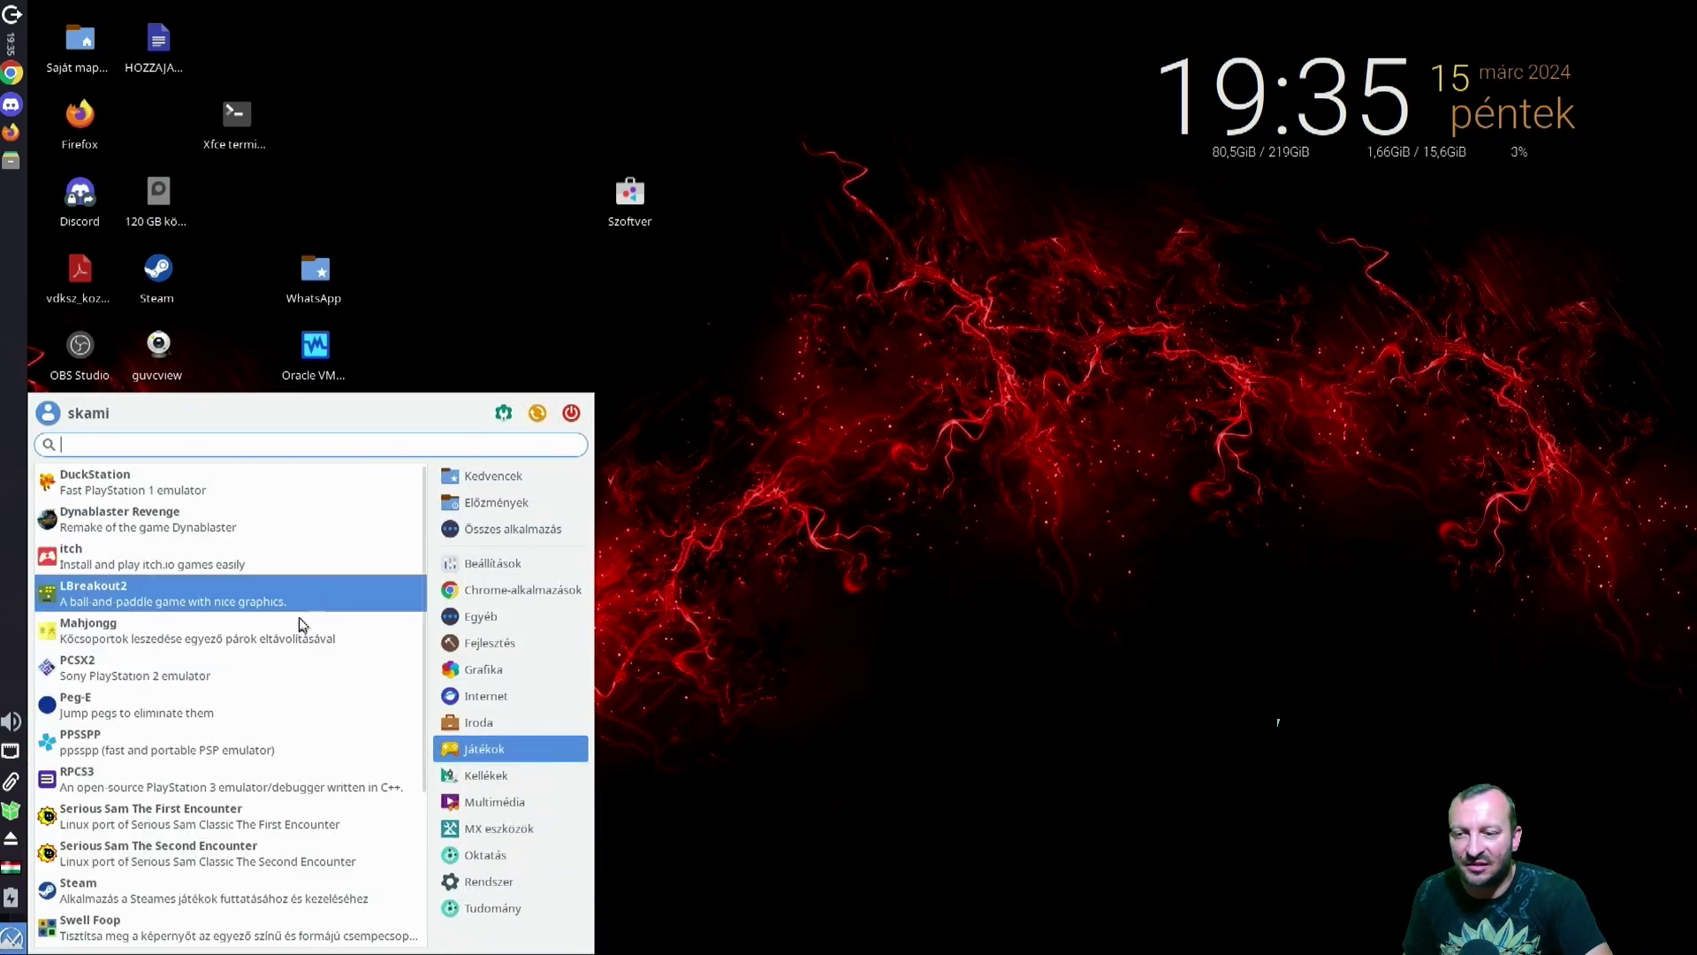
{"action": "scroll", "coordinate": [221, 742], "scroll_direction": "down", "scroll_amount": 3}
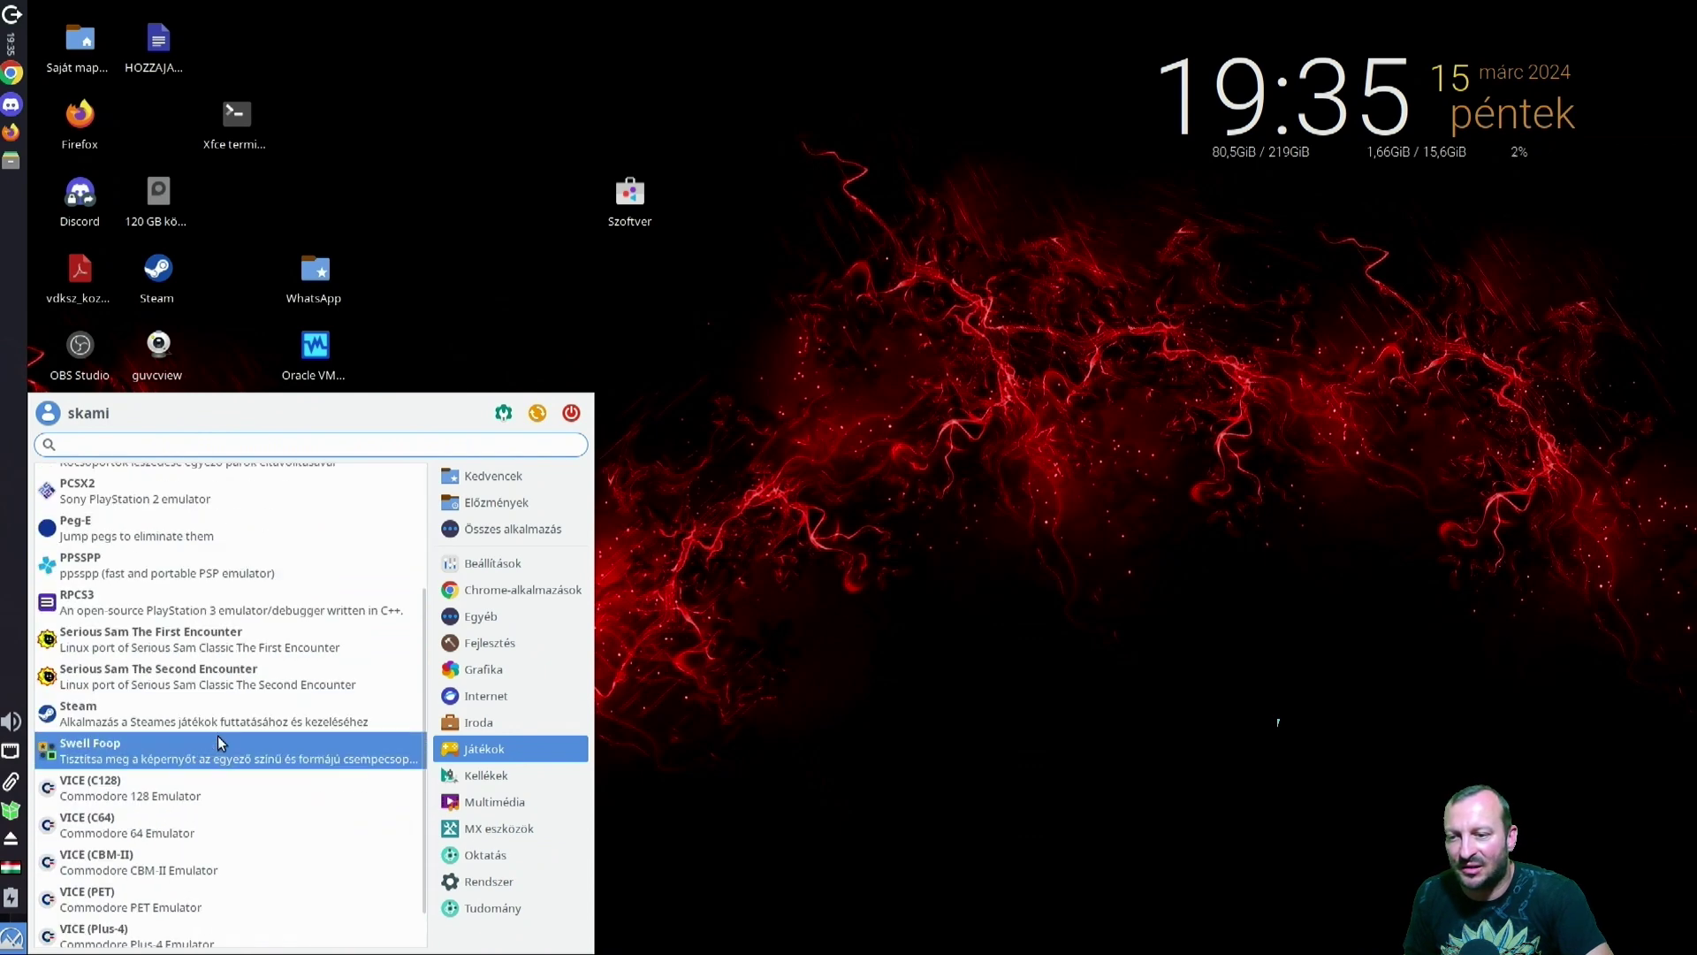
{"action": "left_click", "coordinate": [181, 826]}
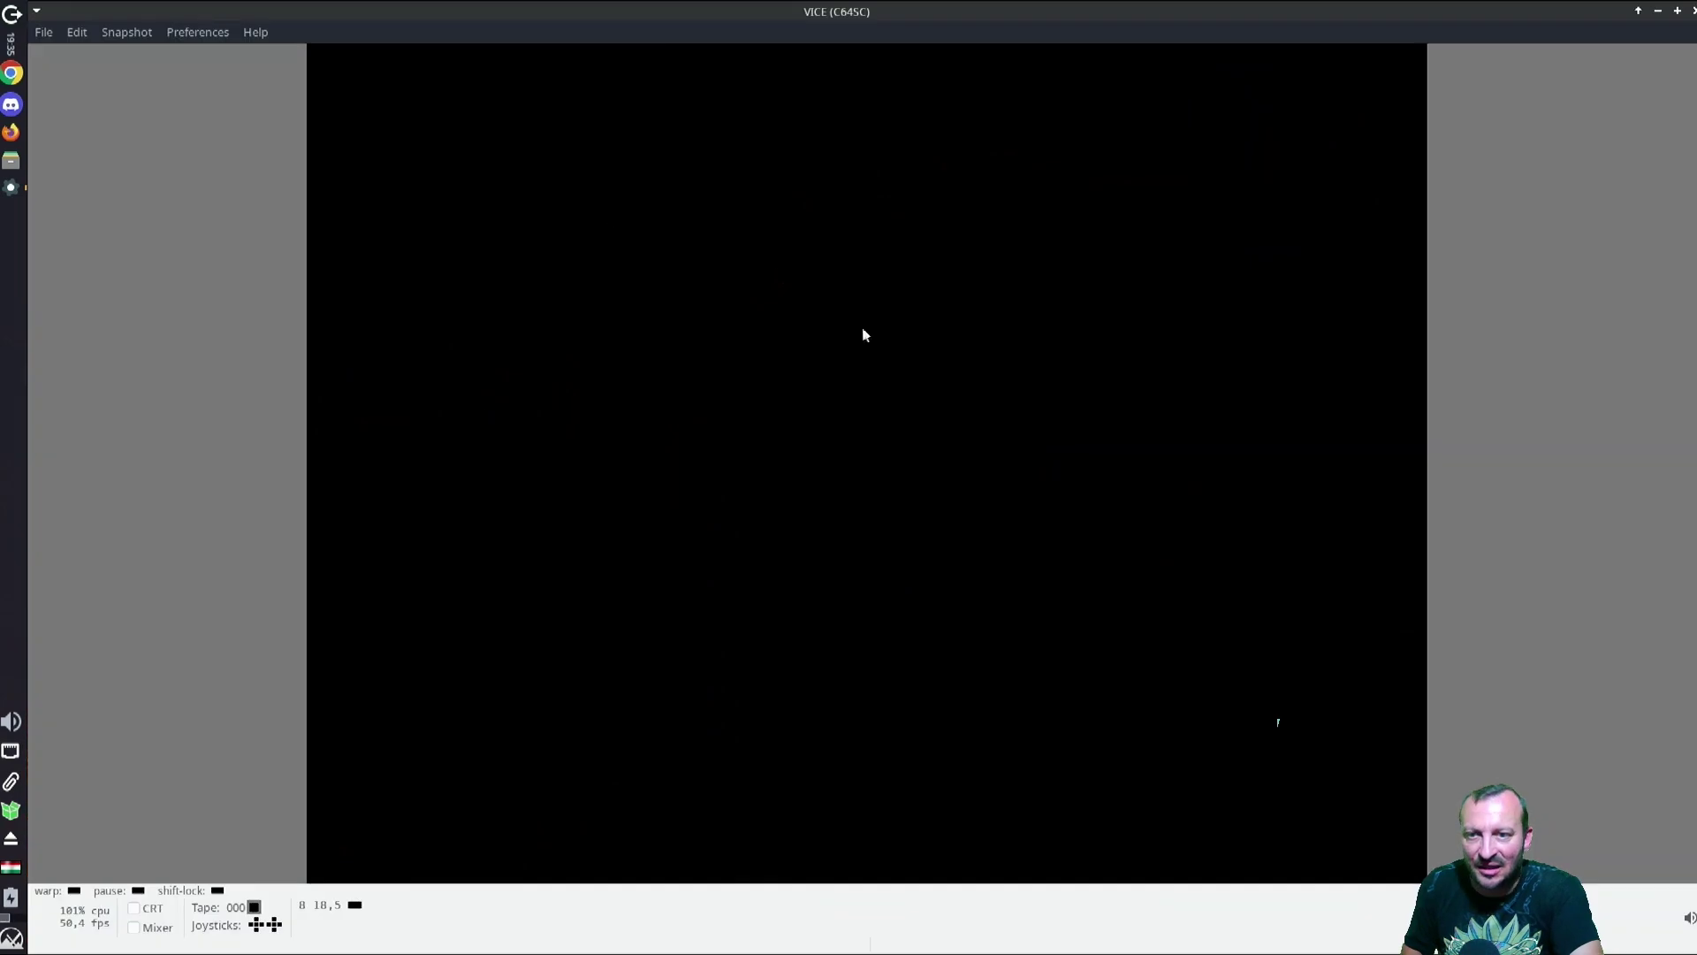
Step: Change the Commodore screen's border colour with the BASIC command POKE 53280,3
{"action": "type", "text": "POKE 5"}
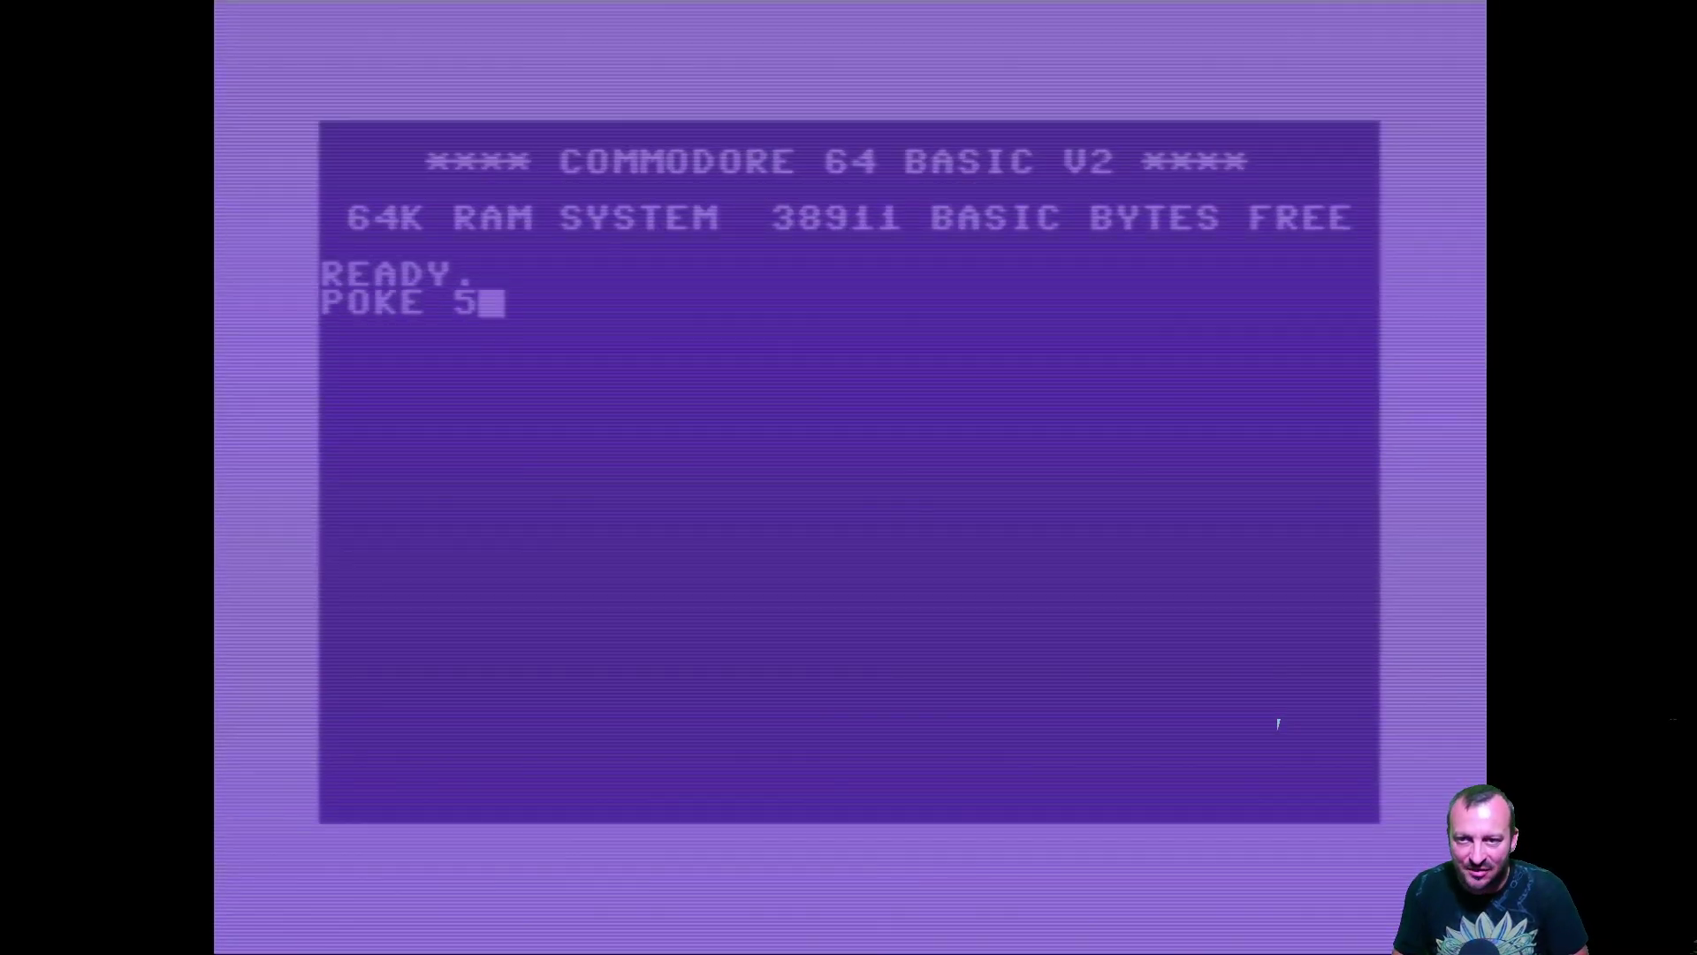
{"action": "type", "text": "3280"}
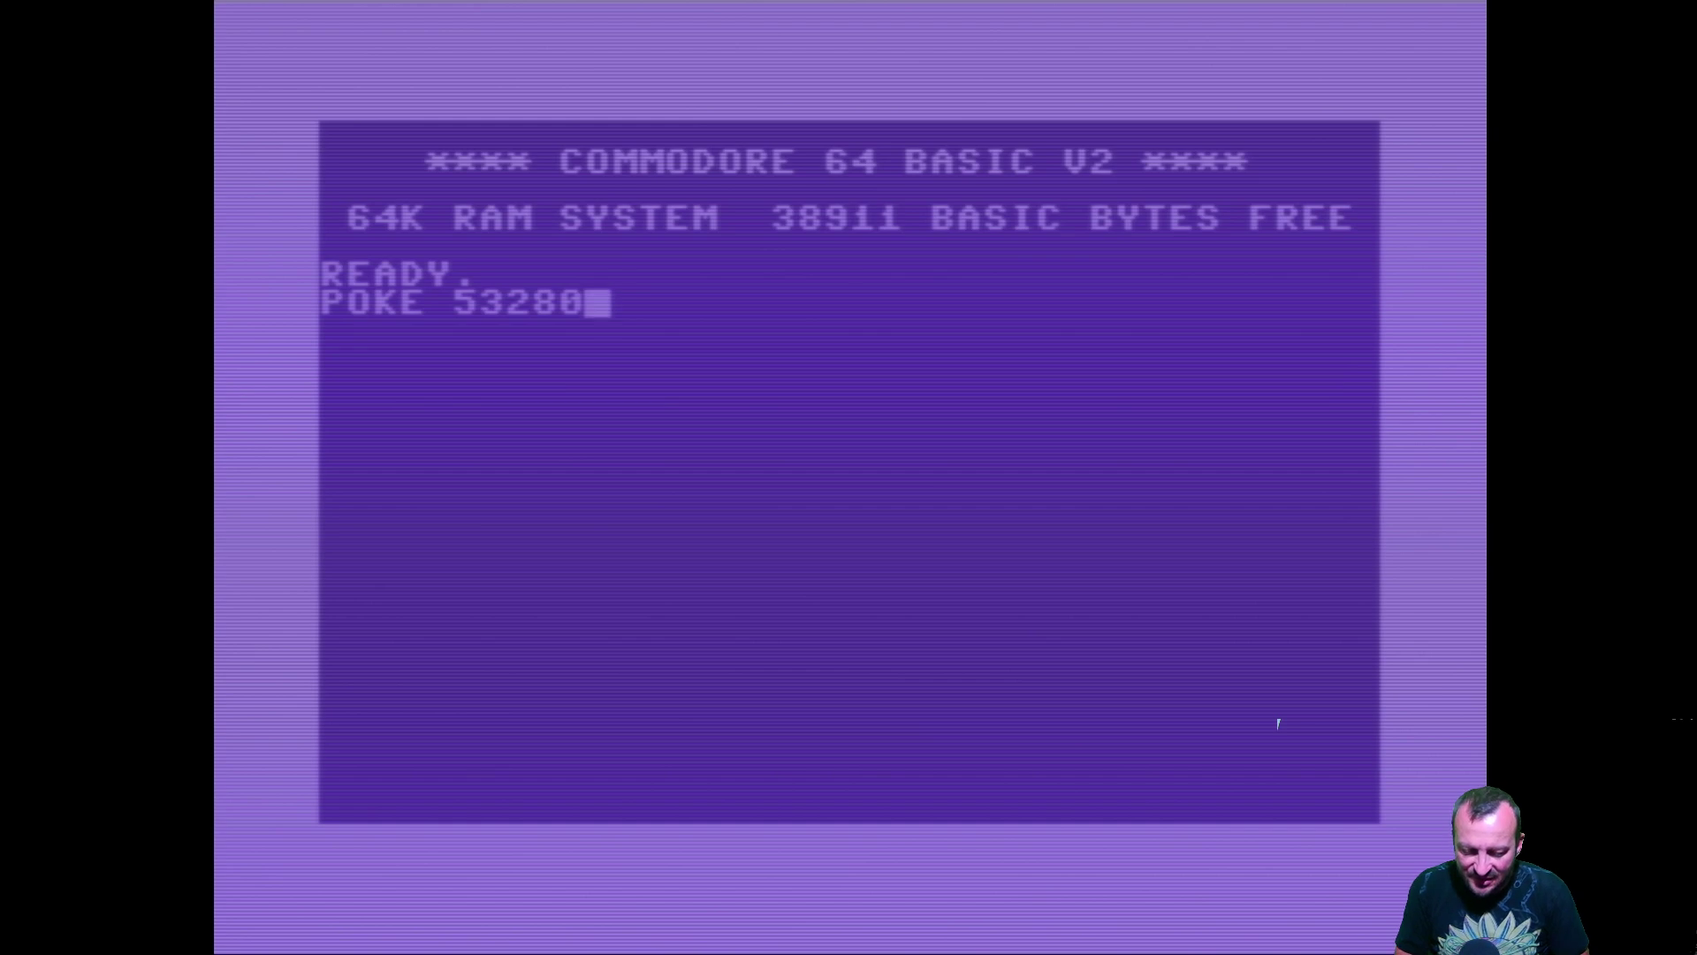
{"action": "type", "text": ",3"}
{"action": "key", "text": "Return"}
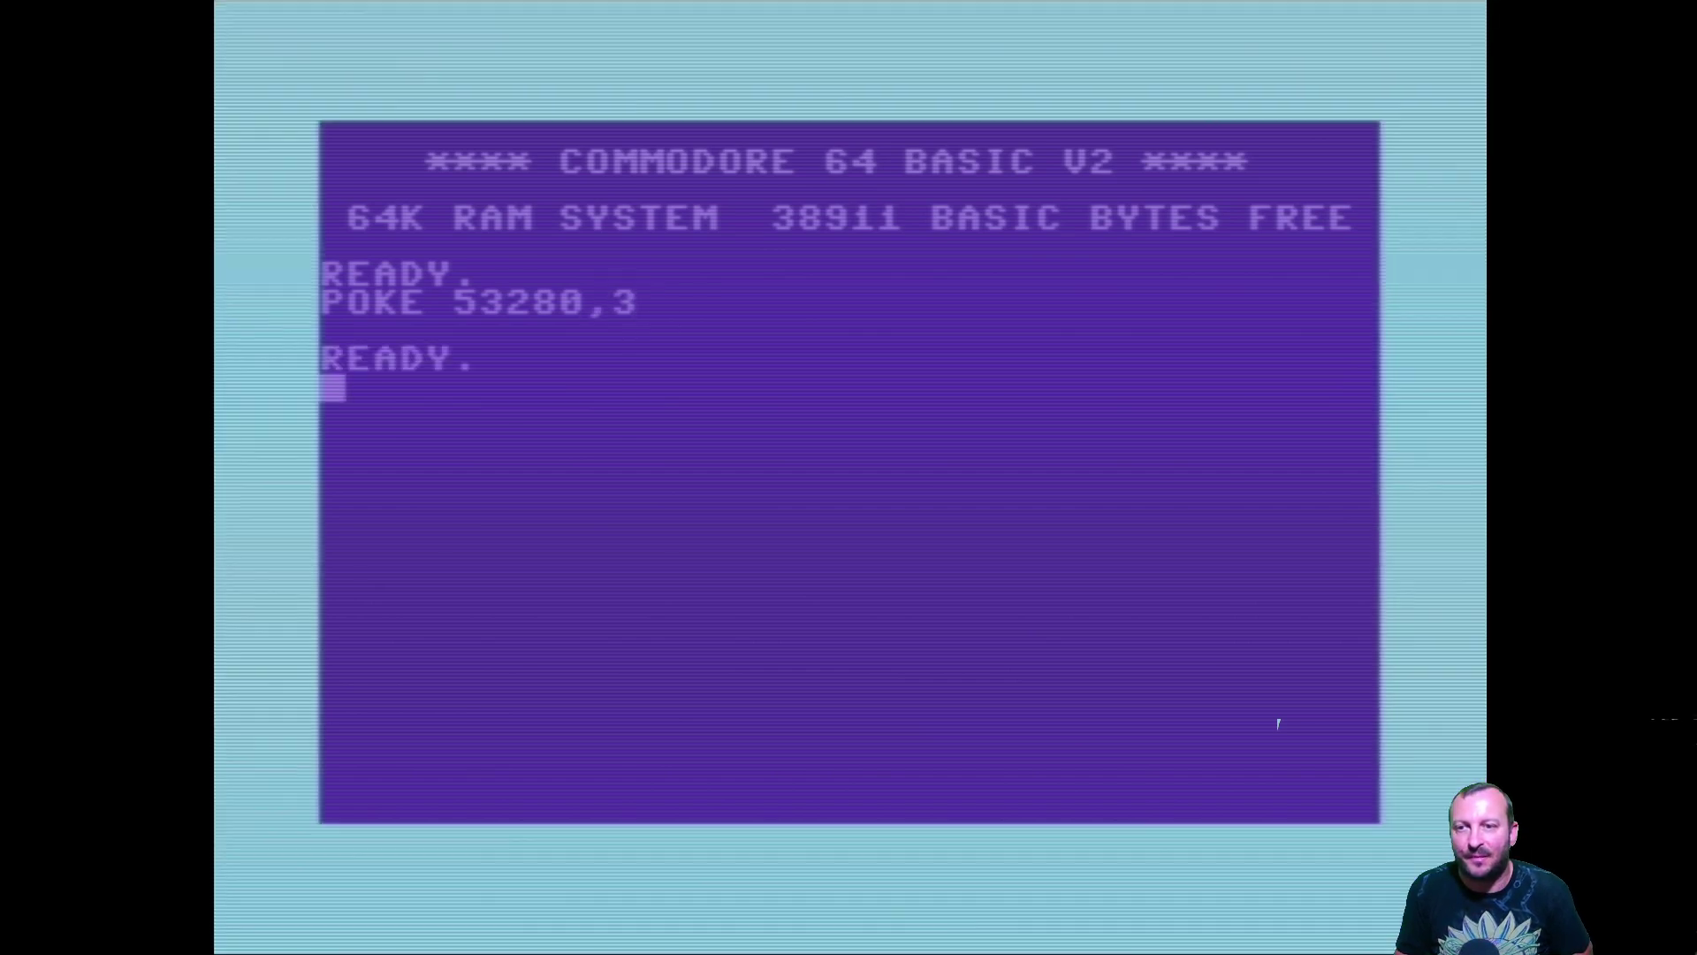
Step: Edit the existing POKE line to read POKE 53281,8 and execute it to recolour the screen background
{"action": "key", "text": "Up"}
{"action": "key", "text": "Up"}
{"action": "key", "text": "Up"}
{"action": "key", "text": "Right"}
{"action": "key", "text": "Right"}
{"action": "key", "text": "Right"}
{"action": "key", "text": "Right"}
{"action": "key", "text": "Right"}
{"action": "key", "text": "Right"}
{"action": "key", "text": "Right"}
{"action": "key", "text": "Right"}
{"action": "key", "text": "Right"}
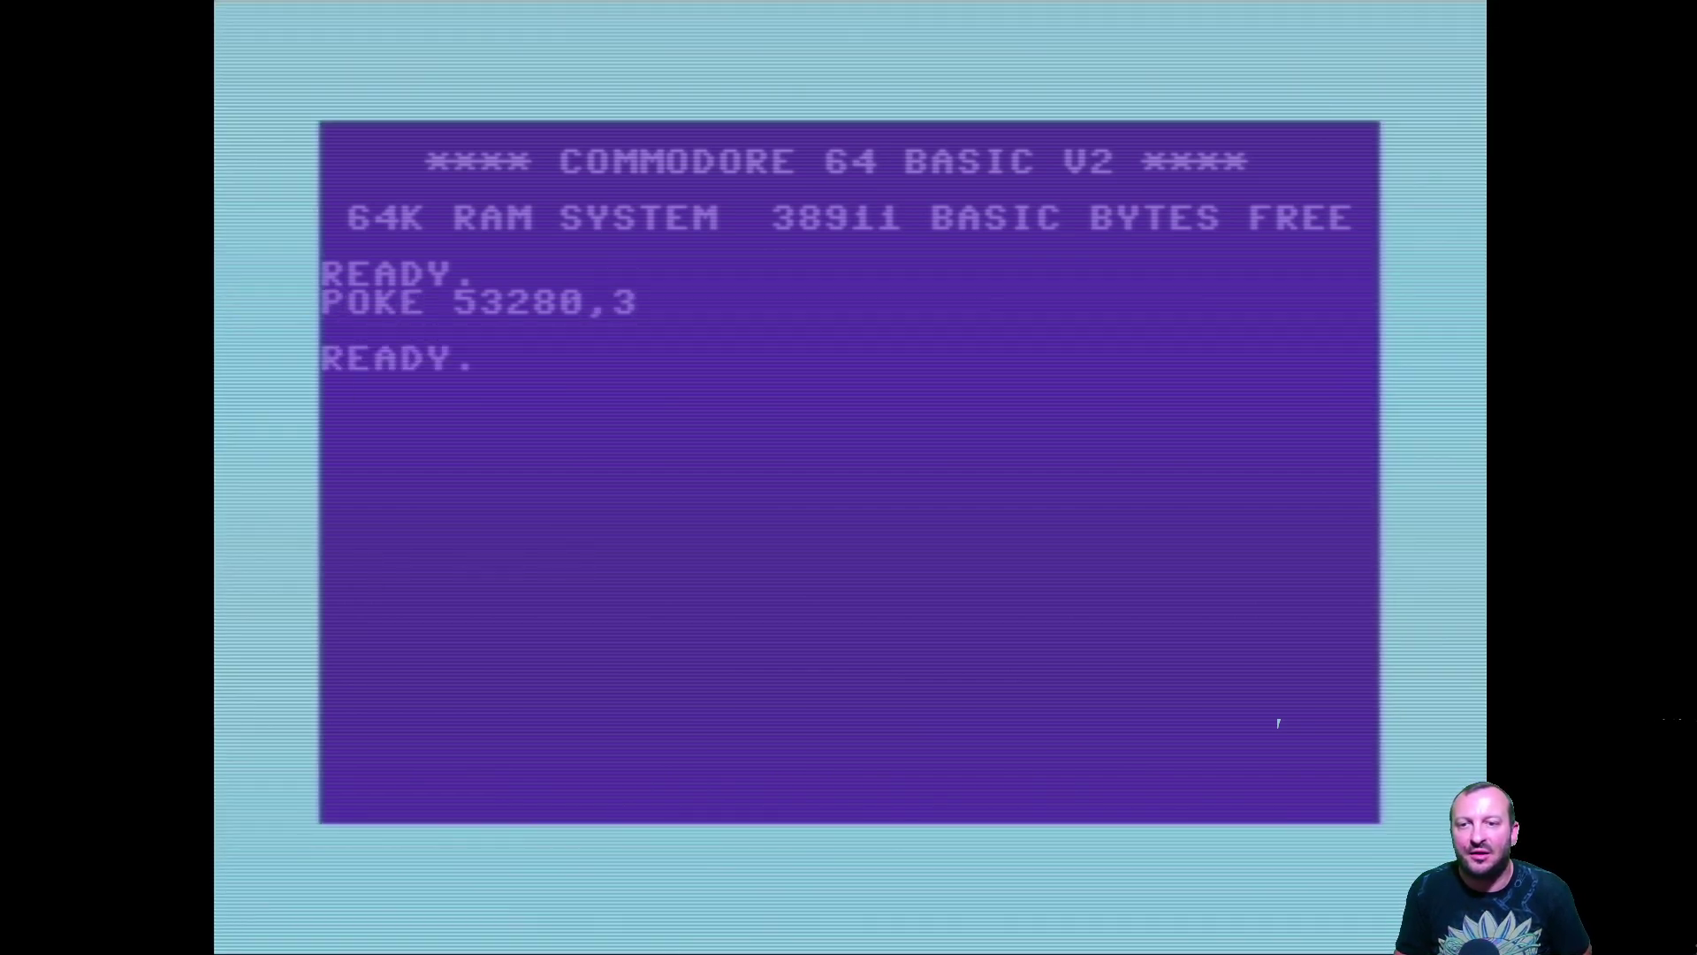
{"action": "type", "text": "1"}
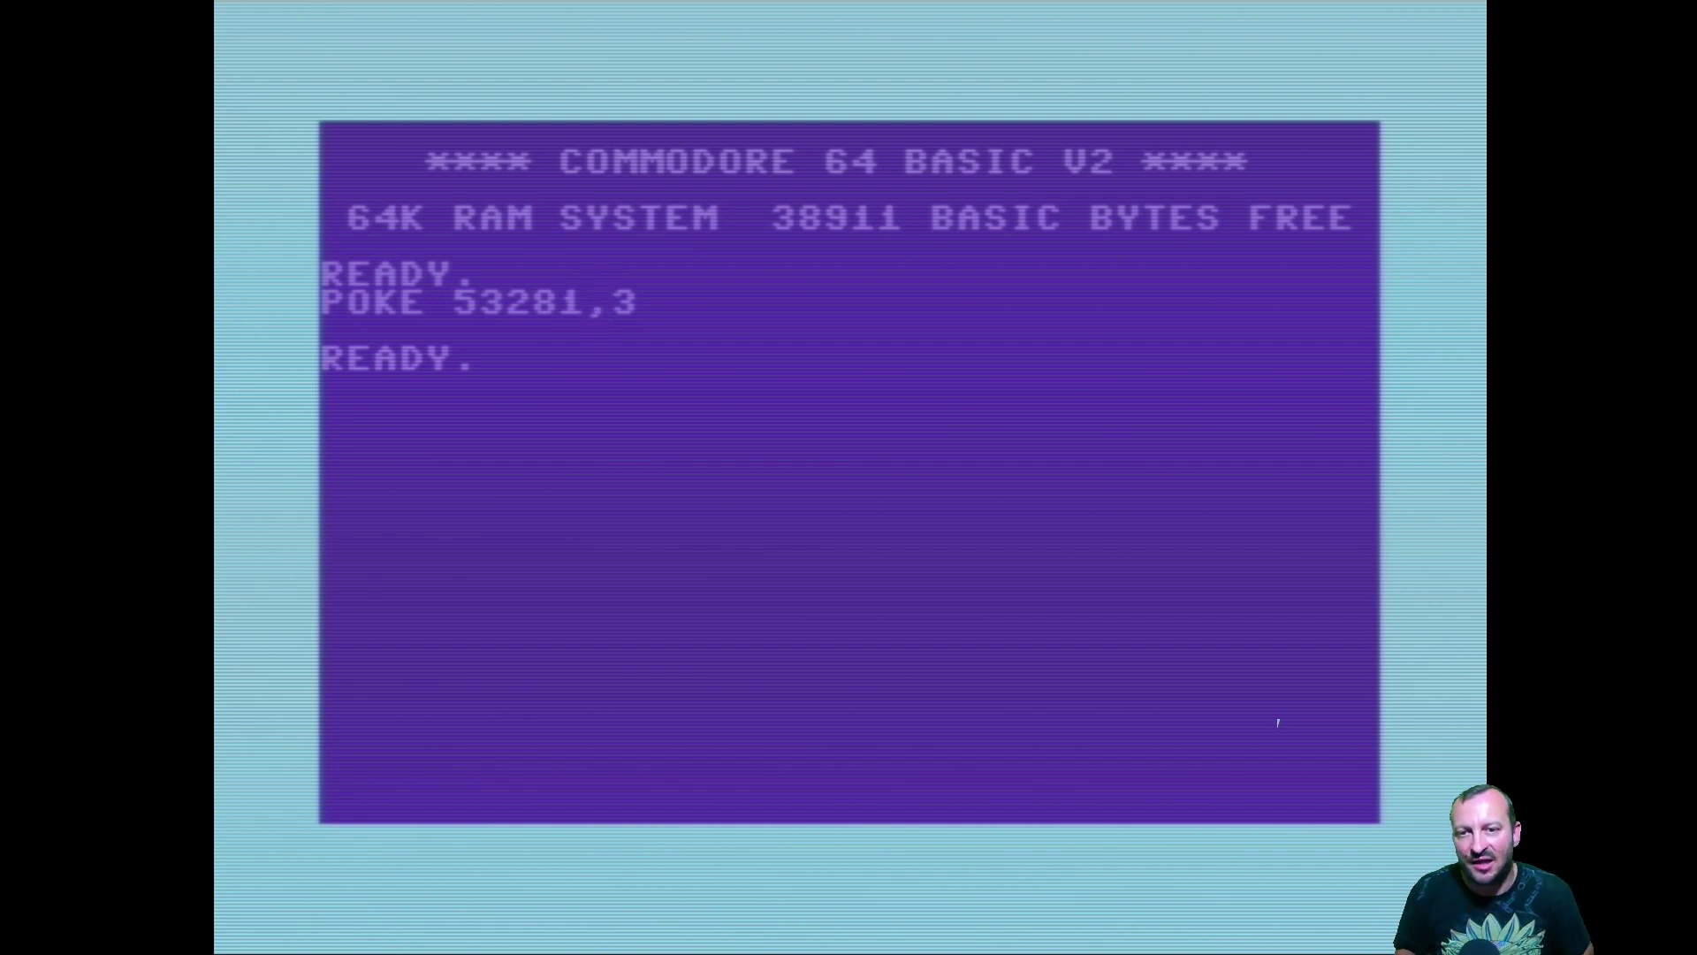
{"action": "key", "text": "Right"}
{"action": "key", "text": "Right"}
{"action": "key", "text": "BackSpace"}
{"action": "type", "text": "8"}
{"action": "key", "text": "Return"}
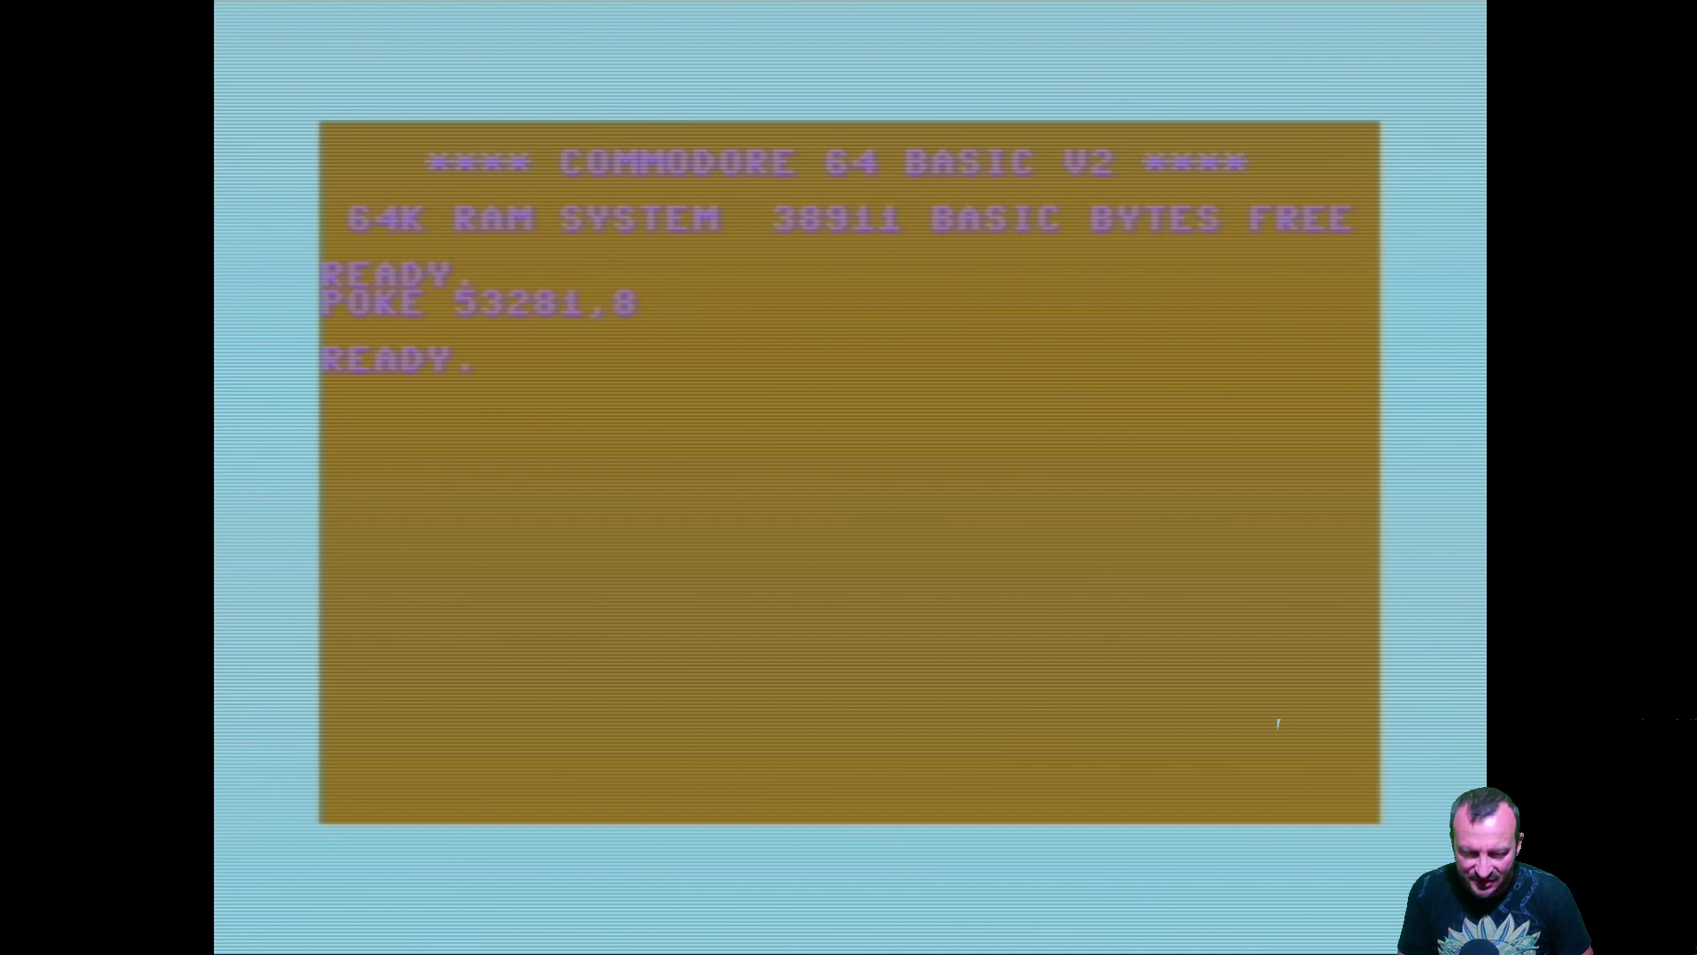
Step: Rerun the POKE 53281 line with value 6 and execute the direct command PRINT "HELLO"
{"action": "type", "text": "6"}
{"action": "key", "text": "Return"}
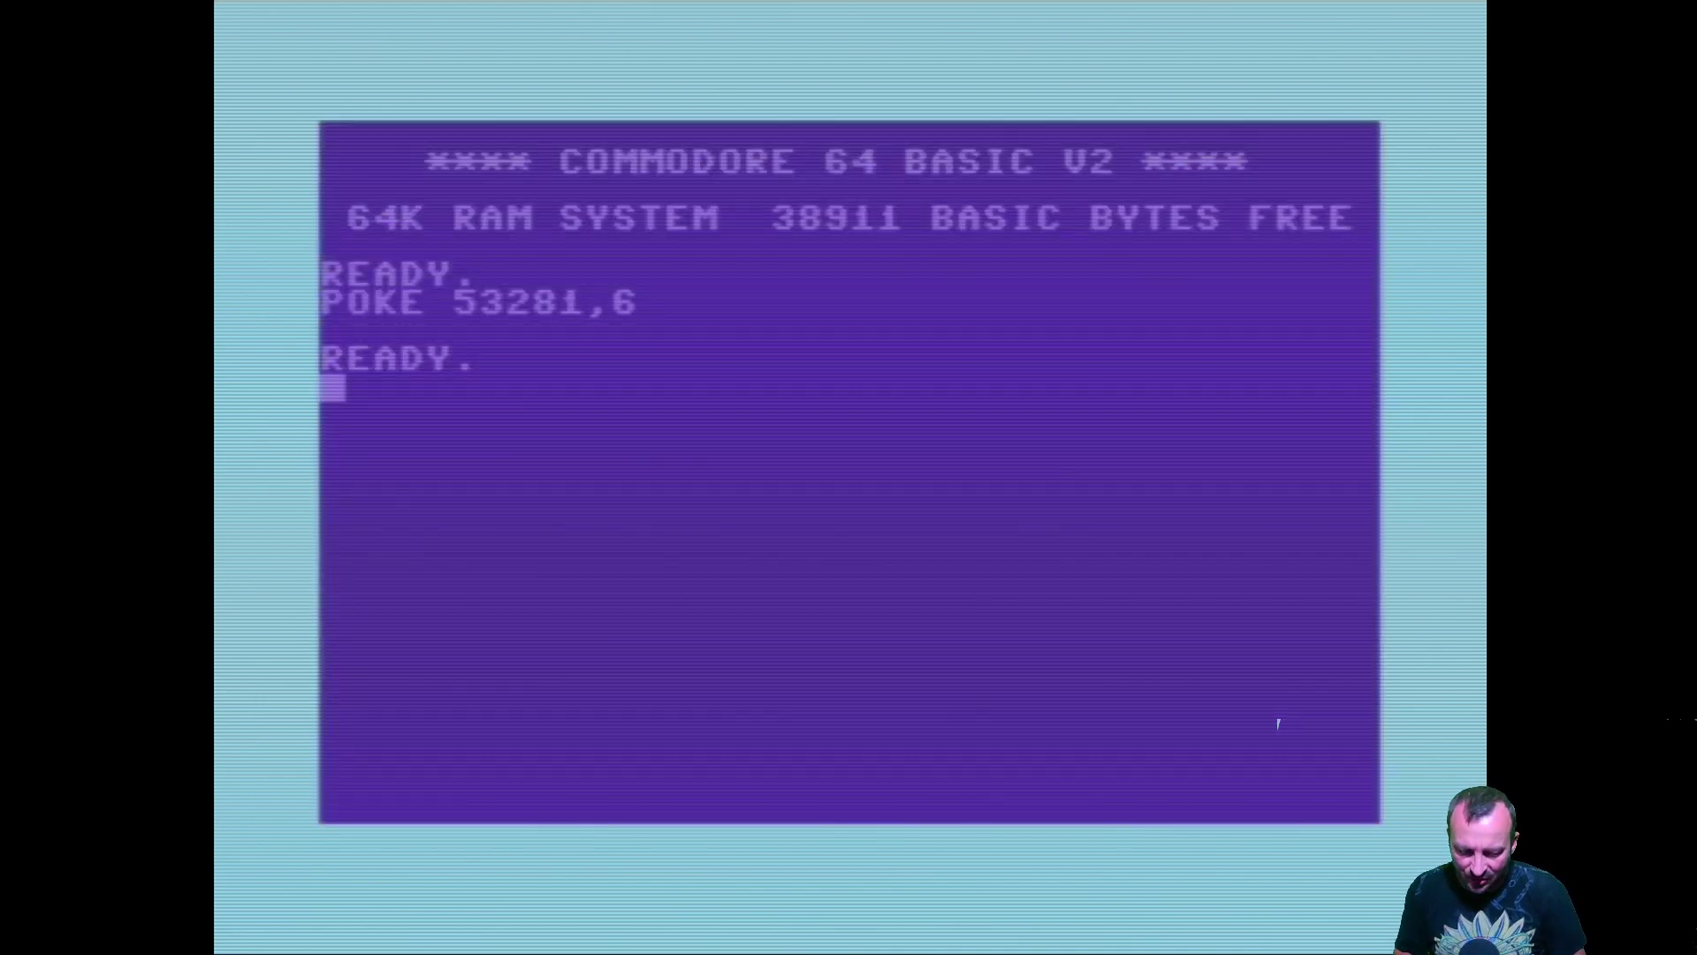
{"action": "type", "text": "PRINT"}
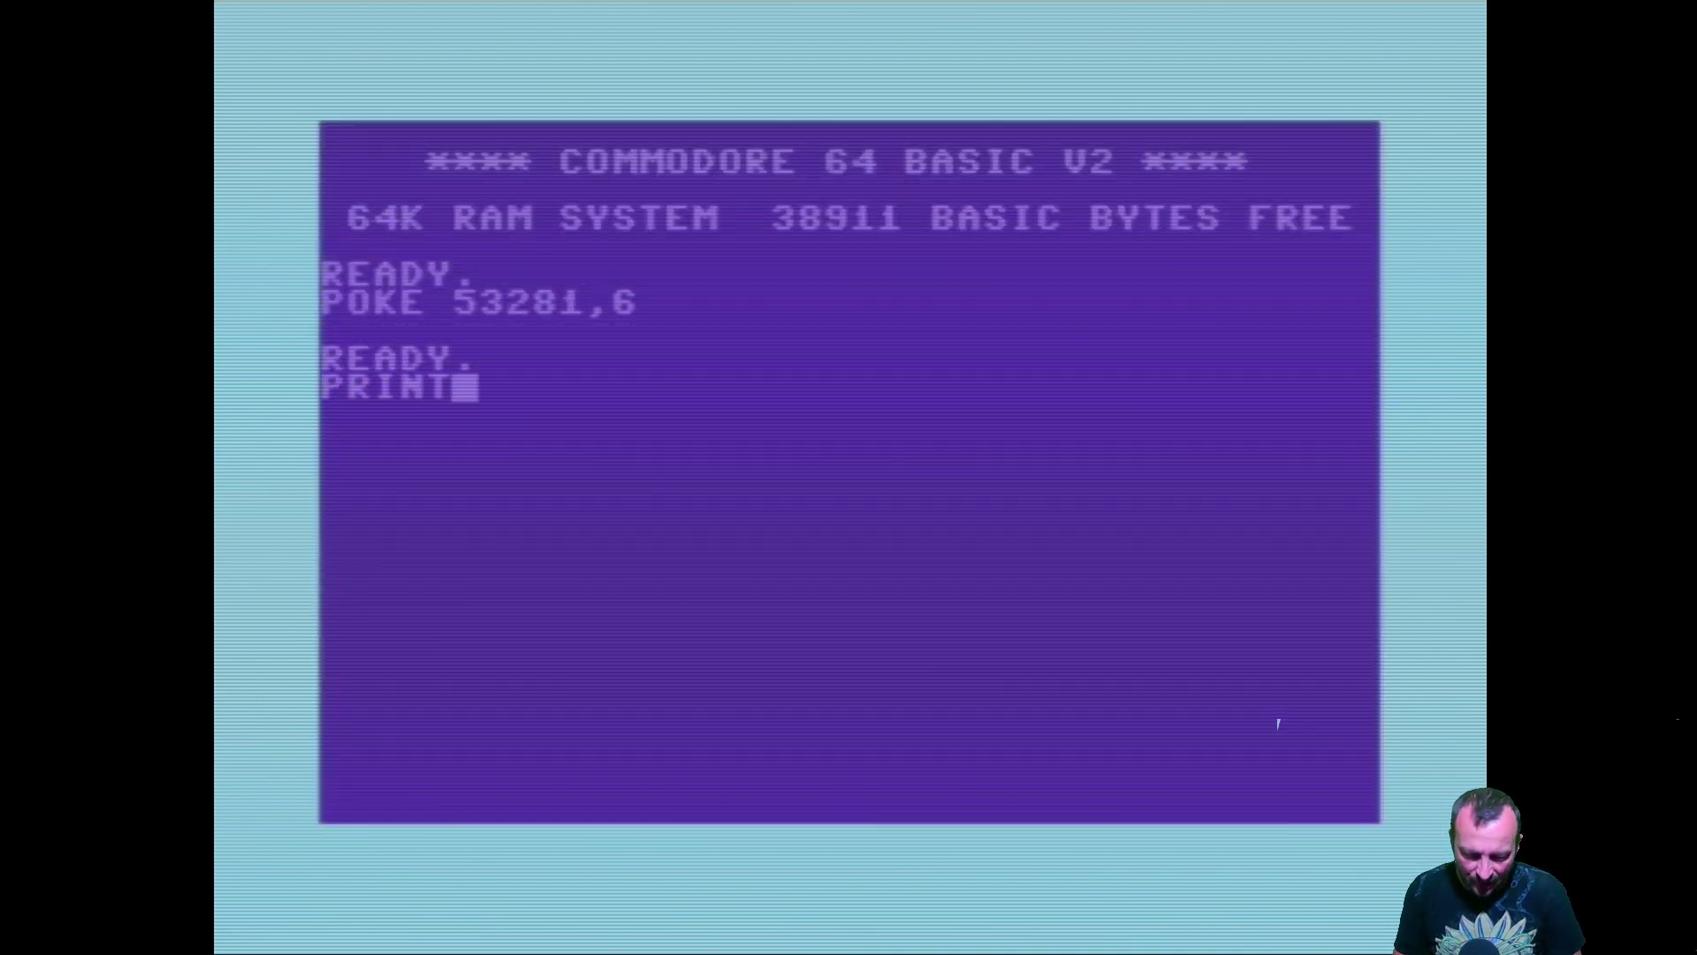
{"action": "type", "text": " \"HELLO\""}
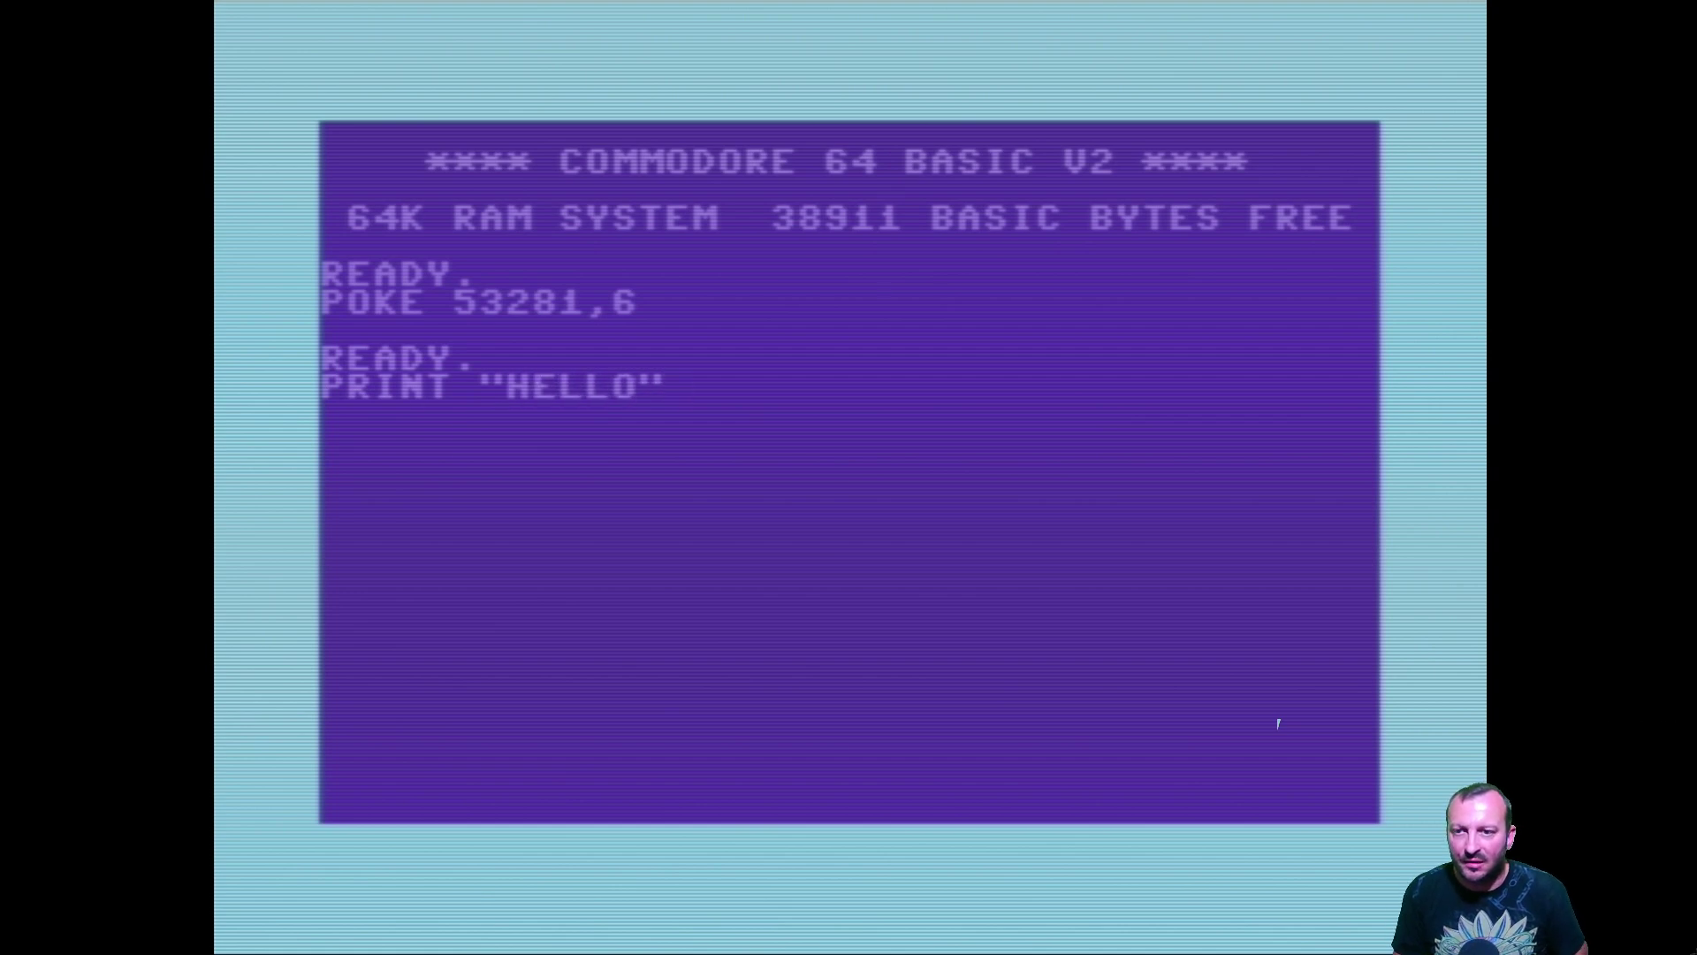
{"action": "key", "text": "Return"}
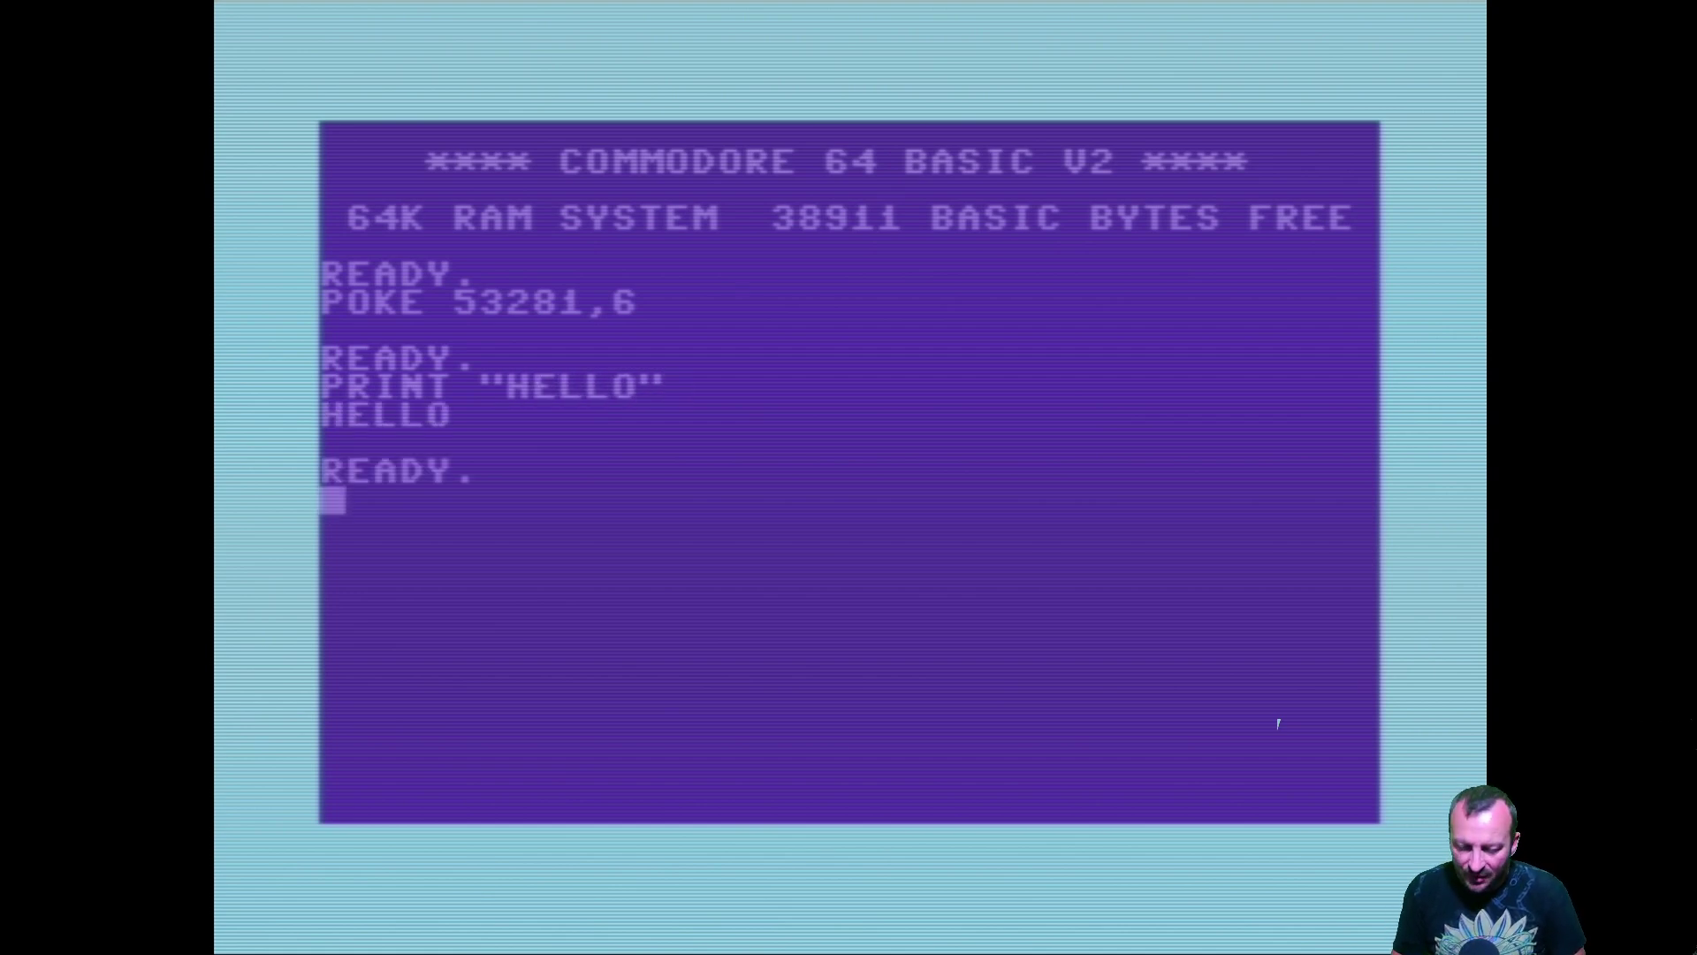
Step: Enter the two-line BASIC program 10 PRINT "HELLO" and 20 GOTO 10, and run it
{"action": "type", "text": "10 "}
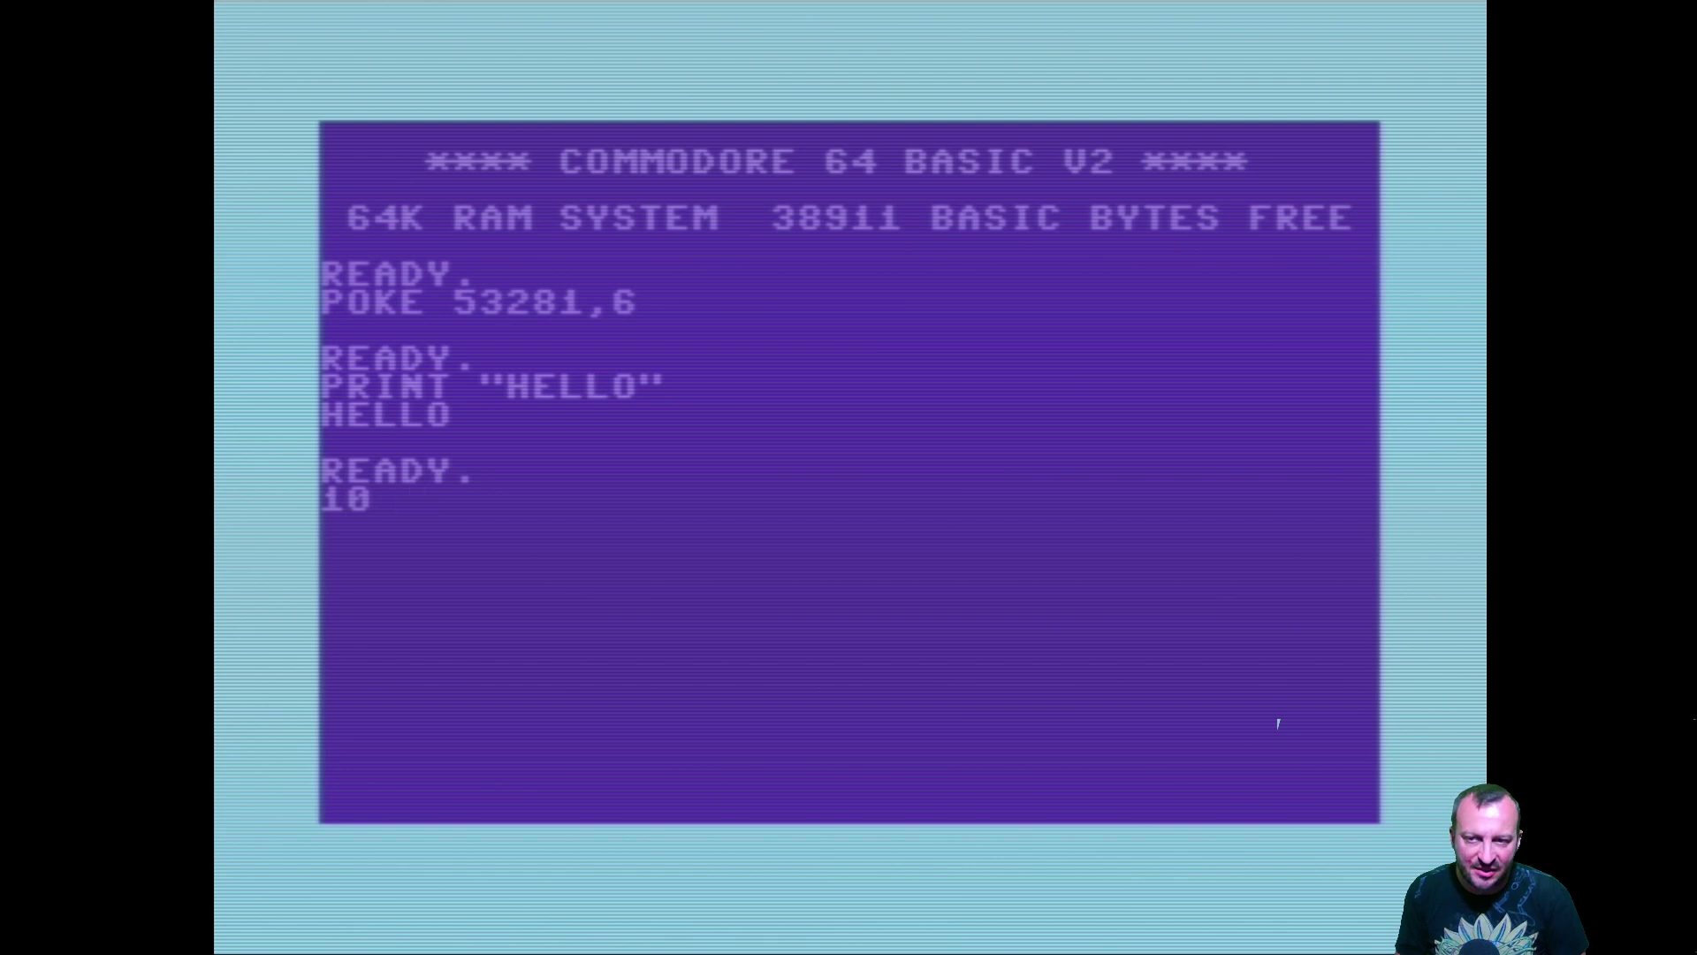
{"action": "type", "text": "P"}
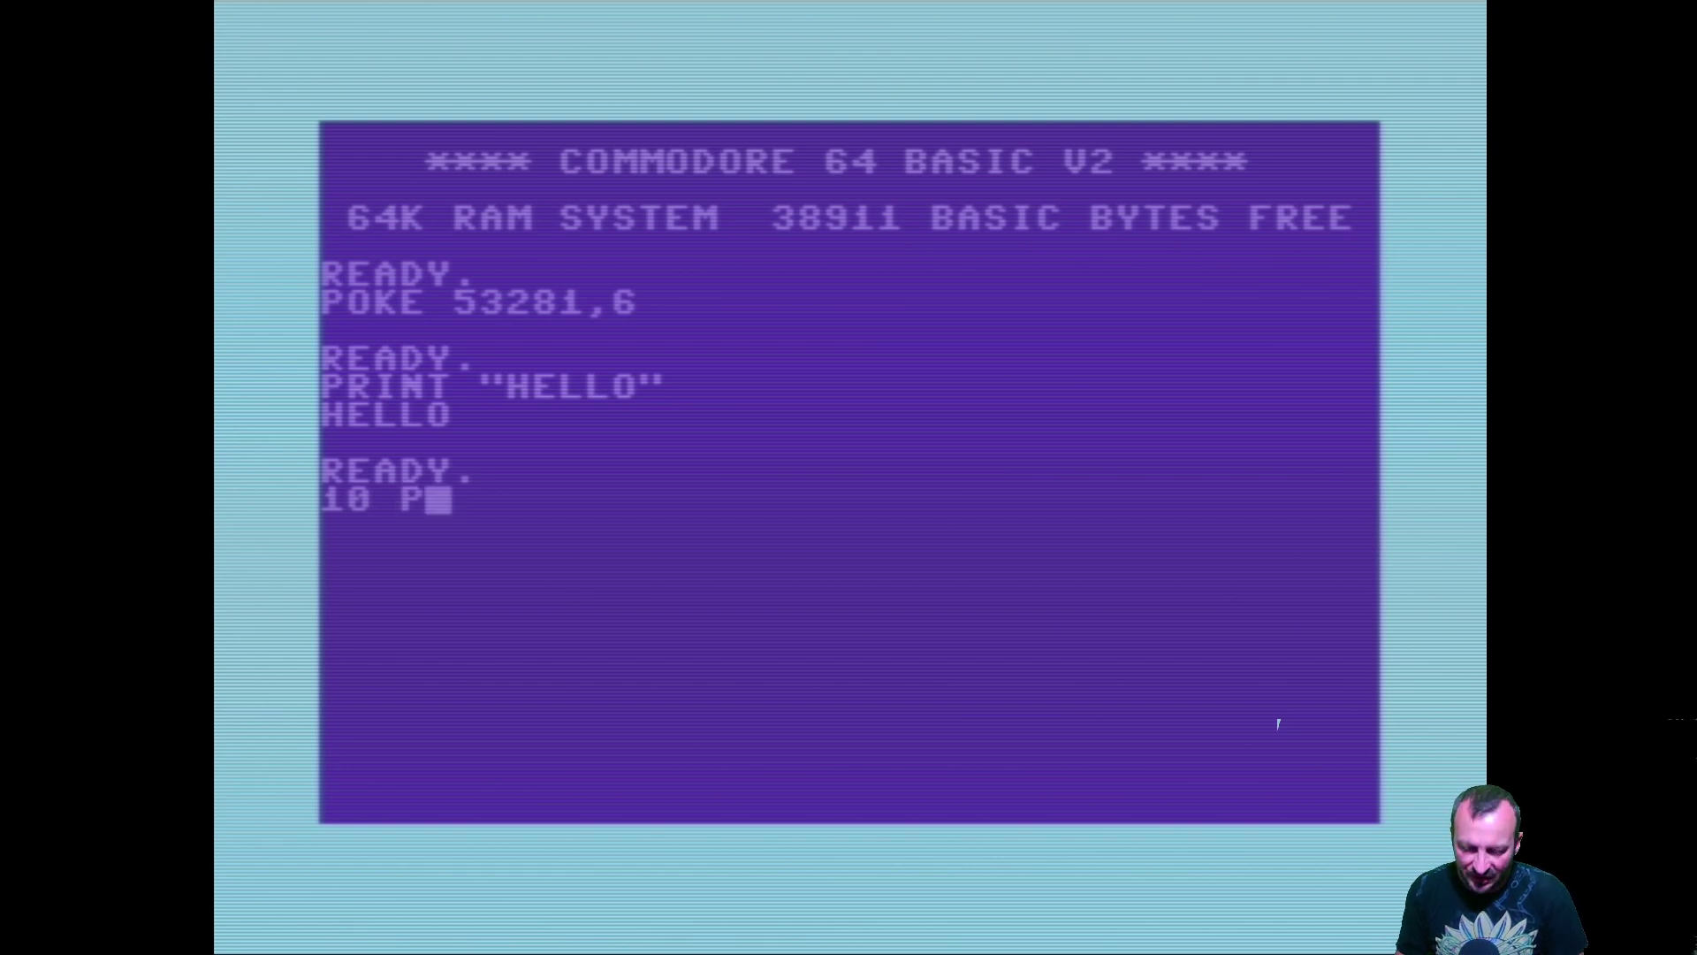
{"action": "type", "text": "RINT \"HELLO"}
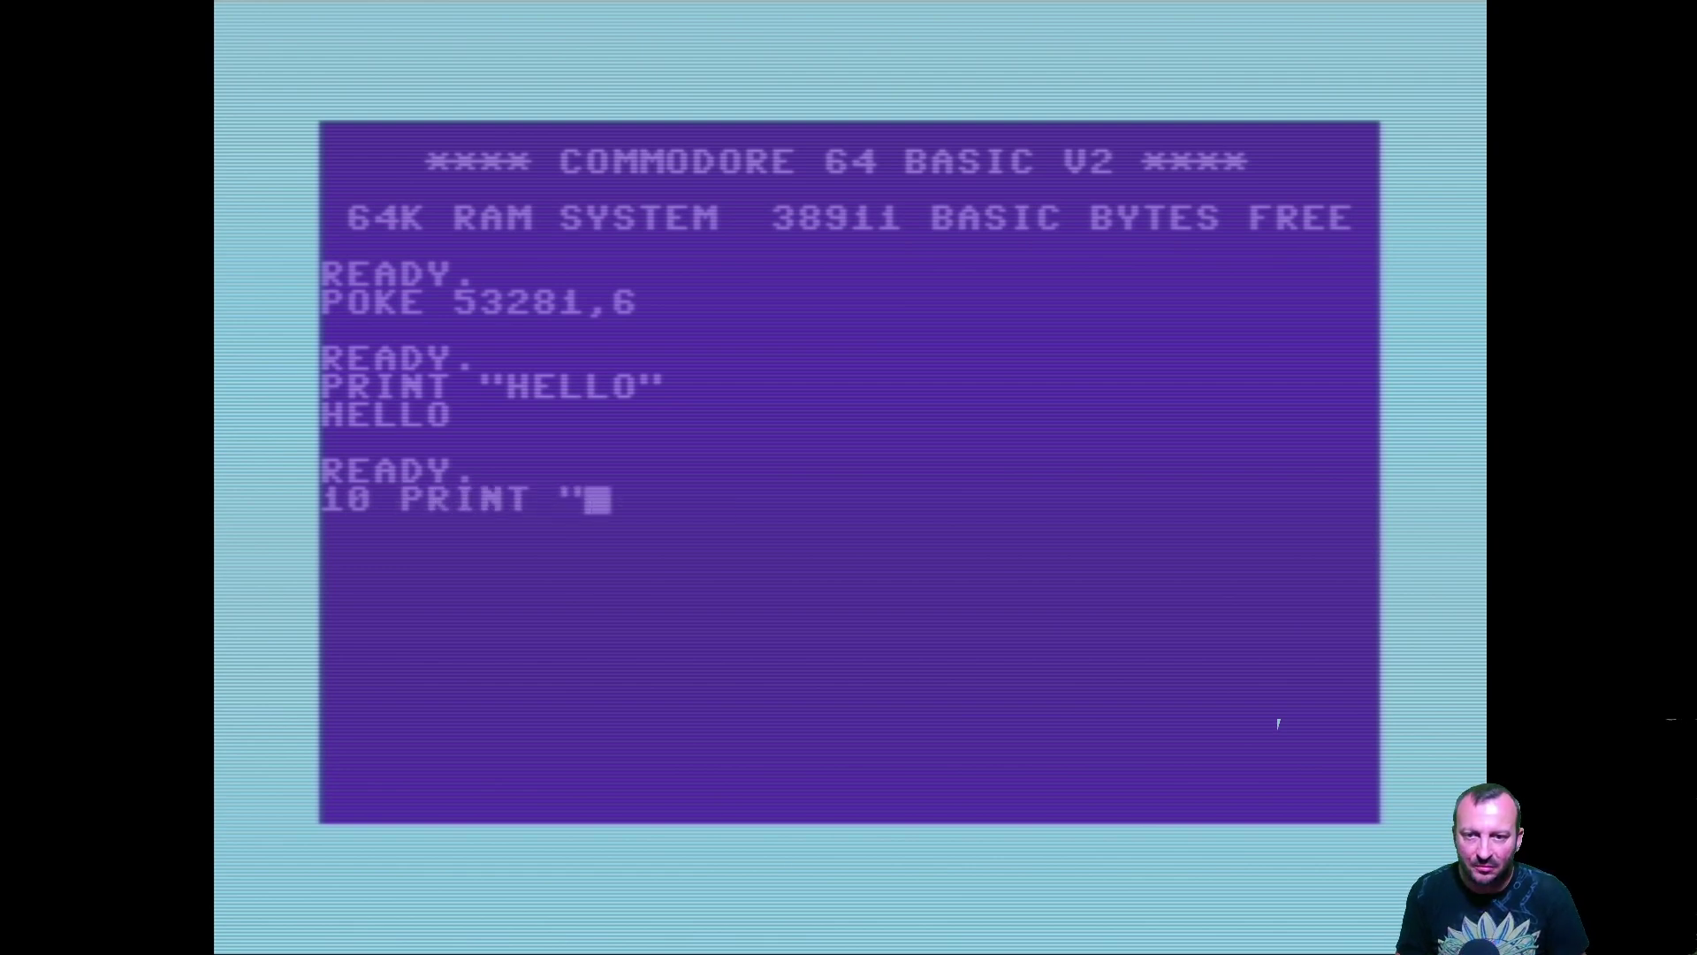
{"action": "type", "text": "\""}
{"action": "key", "text": "Return"}
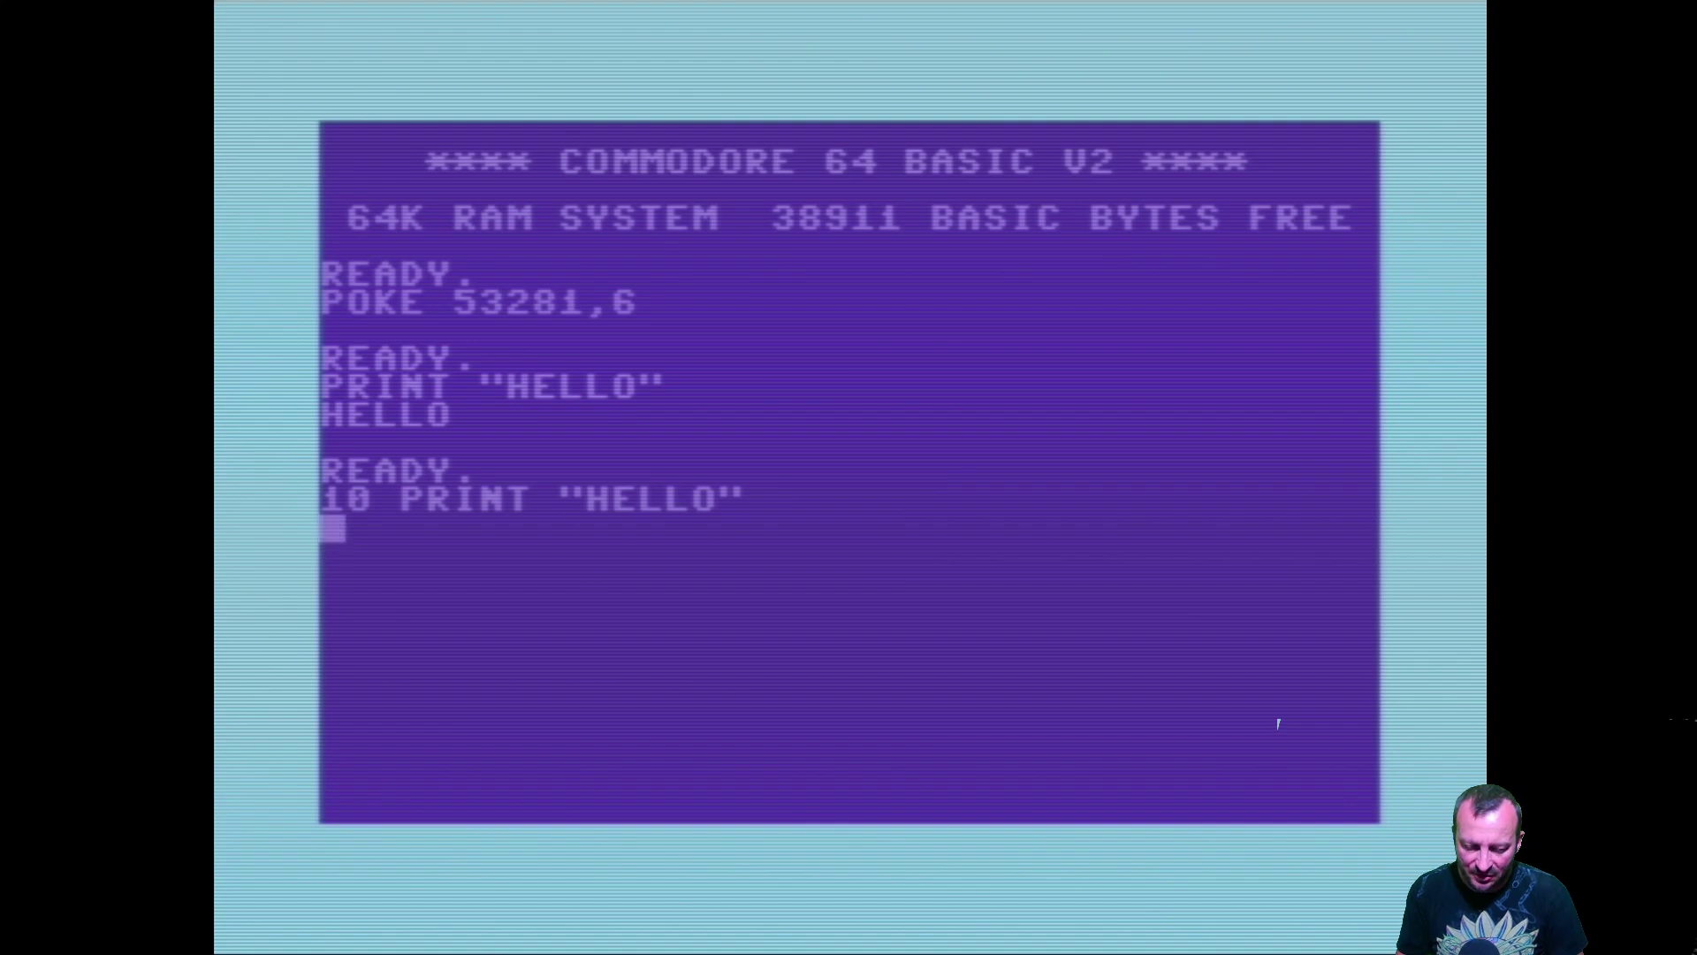
{"action": "type", "text": "20 GOTO 10"}
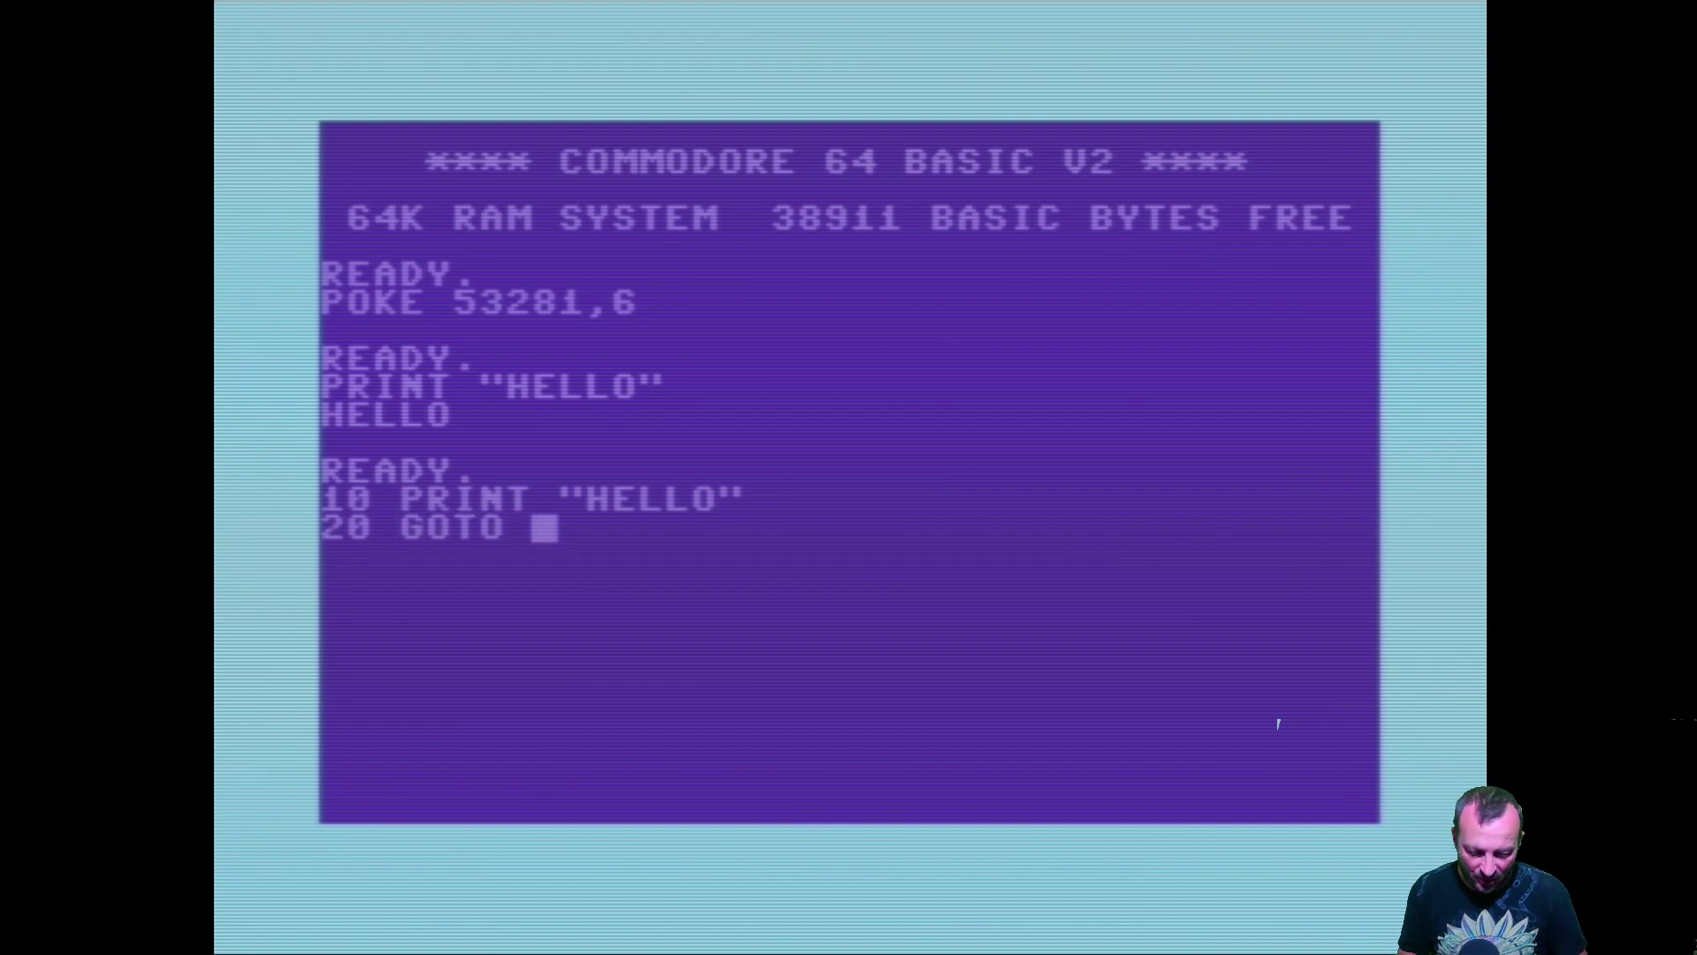
{"action": "key", "text": "Return"}
{"action": "type", "text": "RUN"}
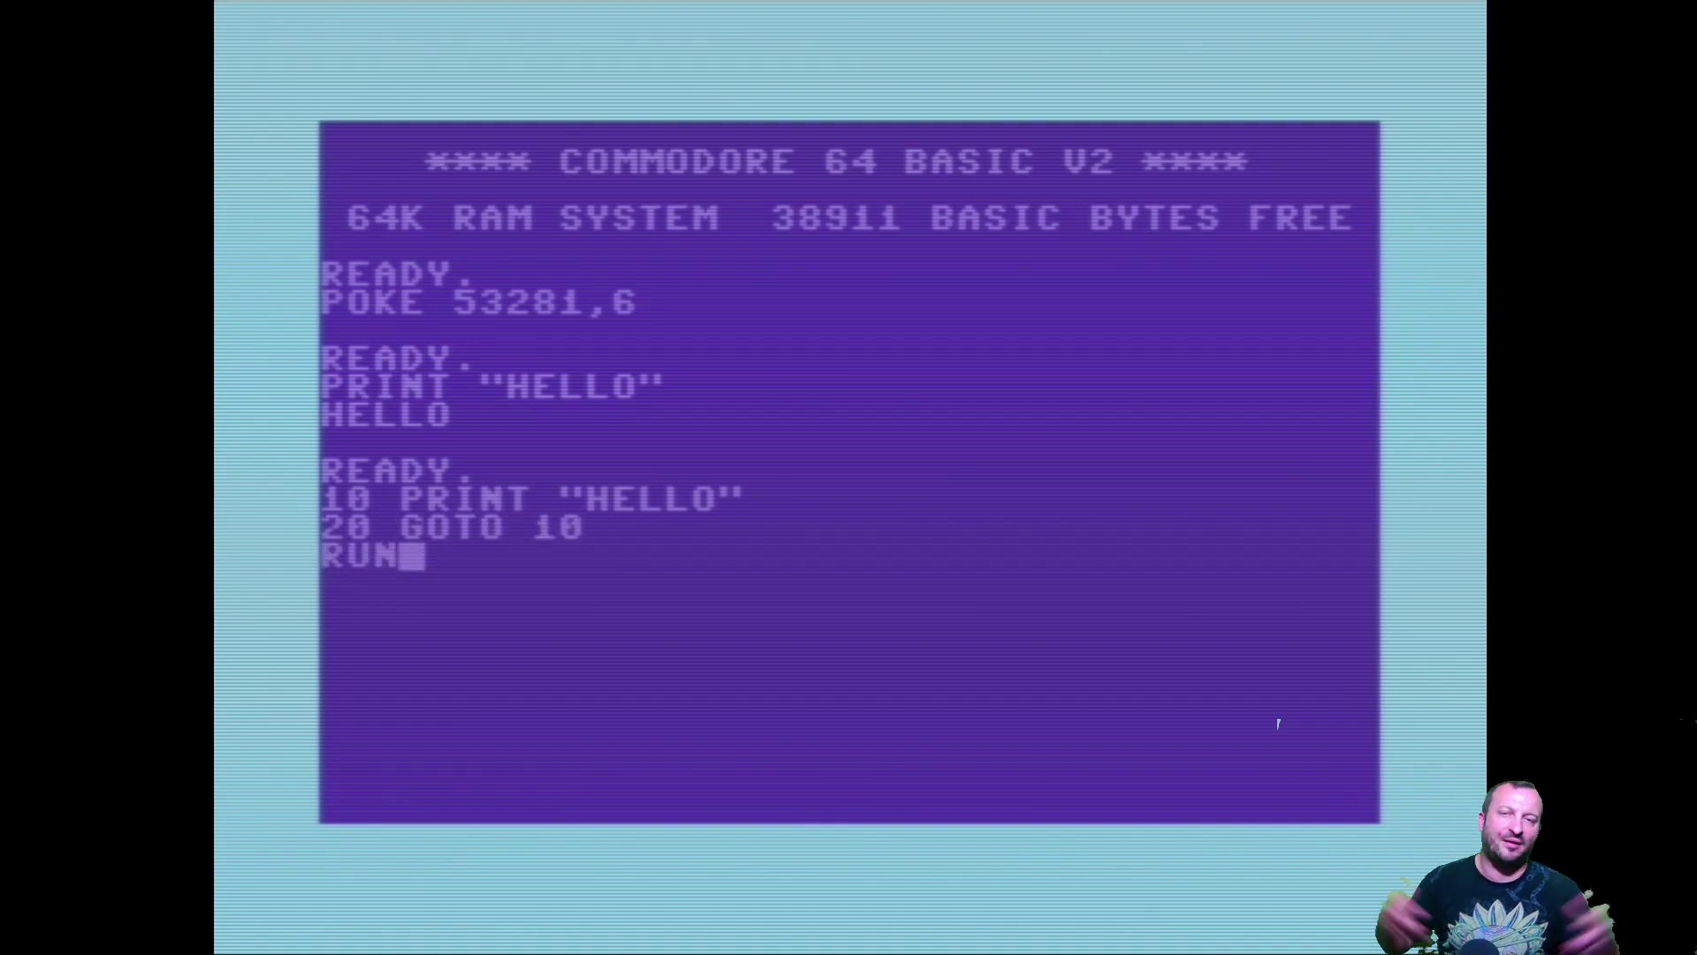
{"action": "key", "text": "Return"}
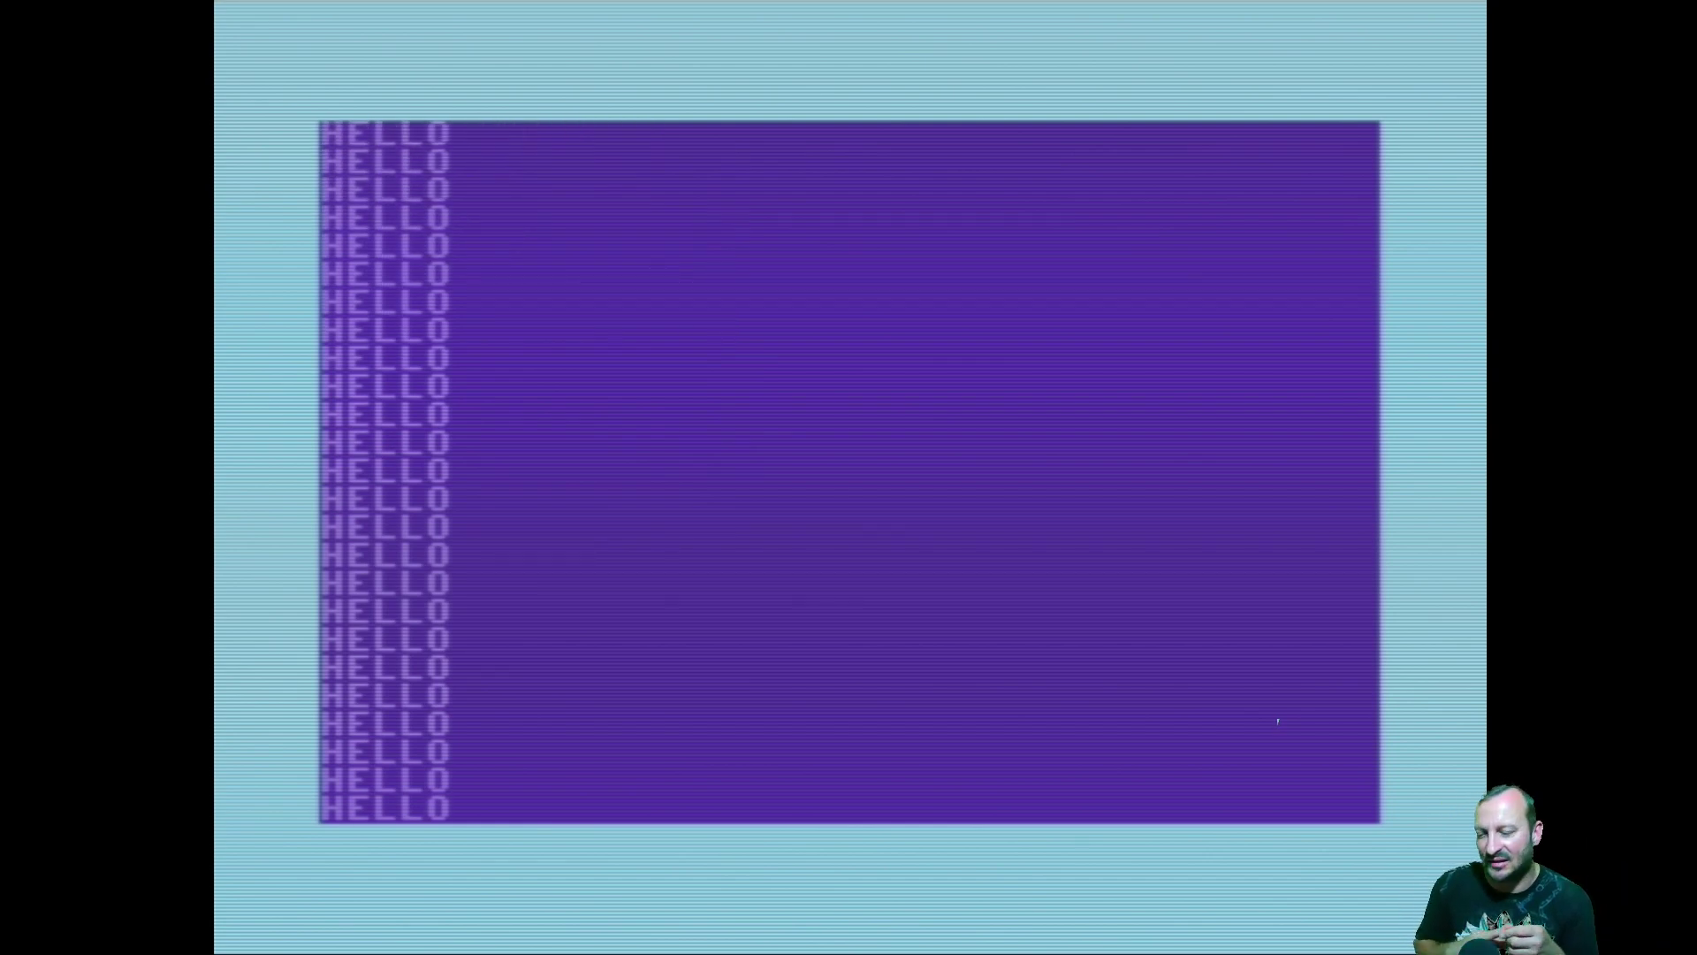
Step: Break the running HELLO loop and list the program with LIST
{"action": "key", "text": "Escape"}
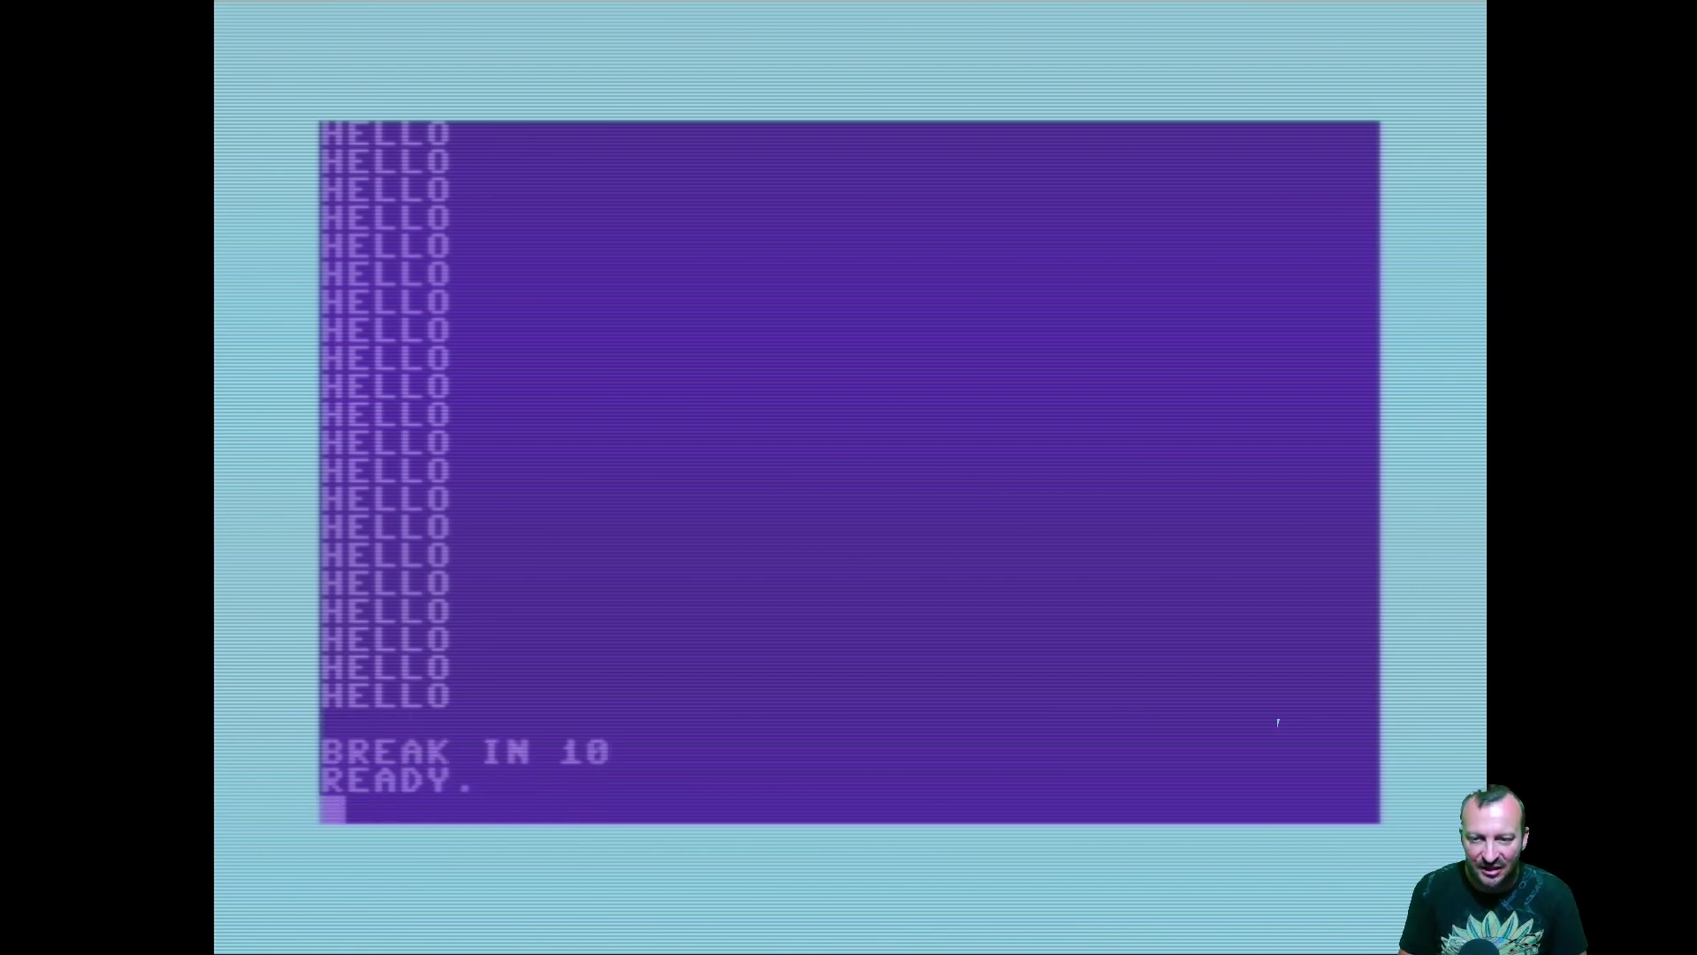
{"action": "type", "text": "LIST"}
{"action": "key", "text": "Return"}
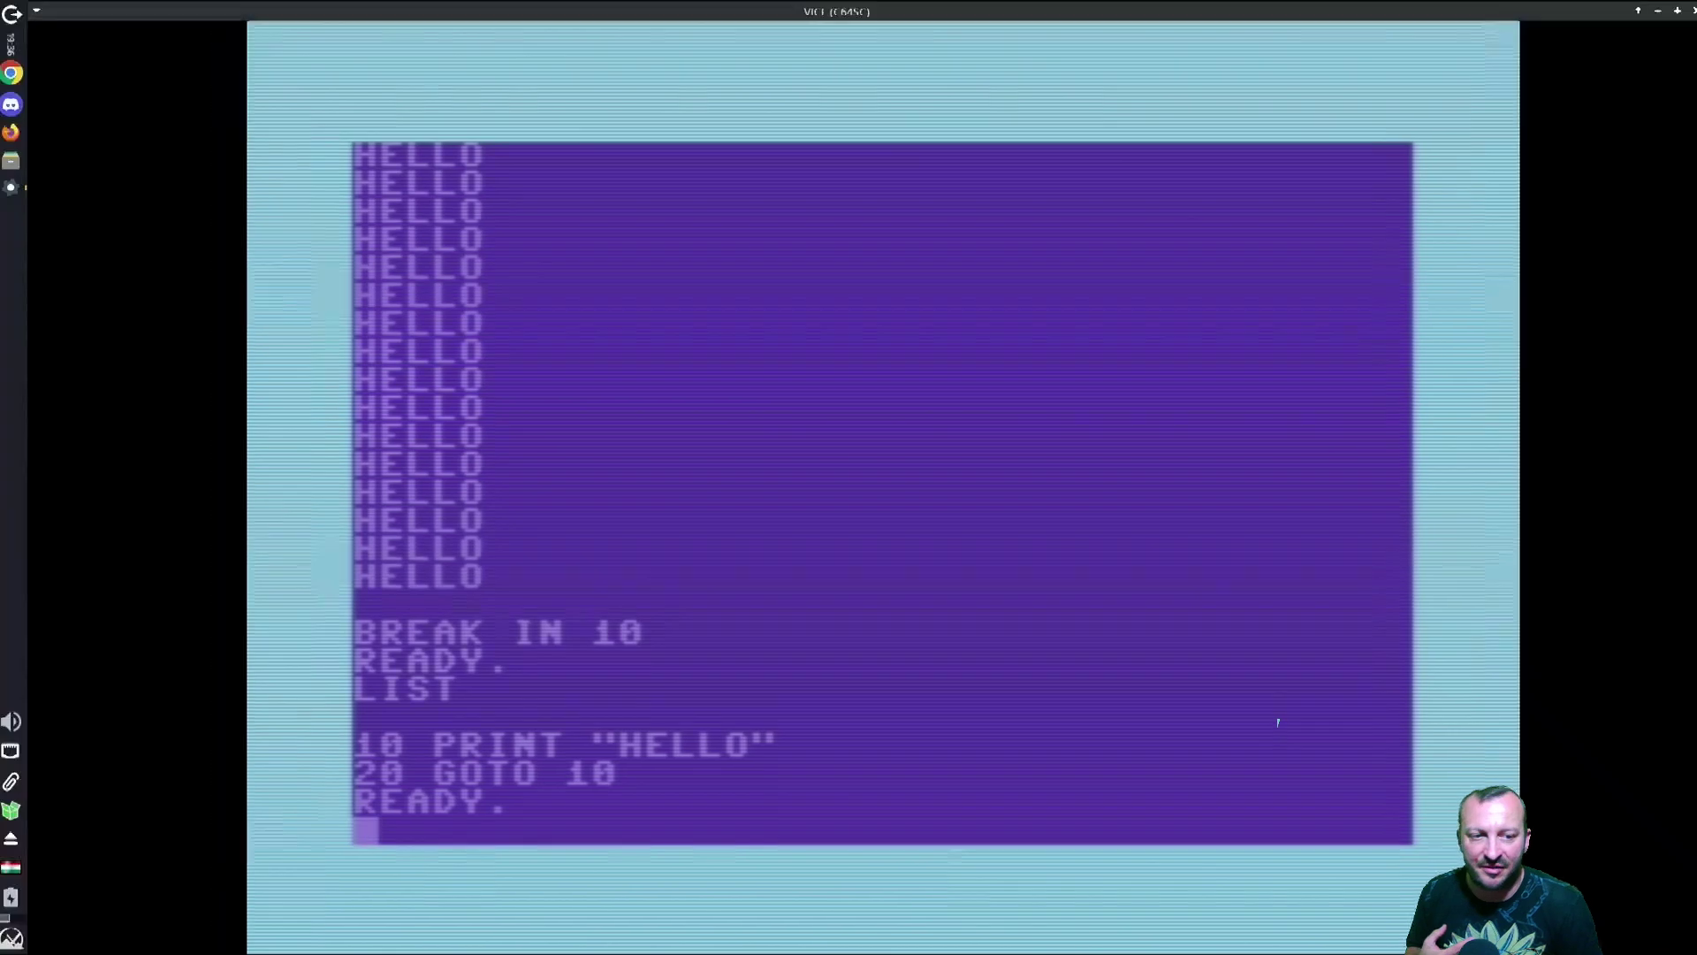
Step: Leave fullscreen mode and close the C64 emulator, confirming the exit
{"action": "key", "text": "alt+d"}
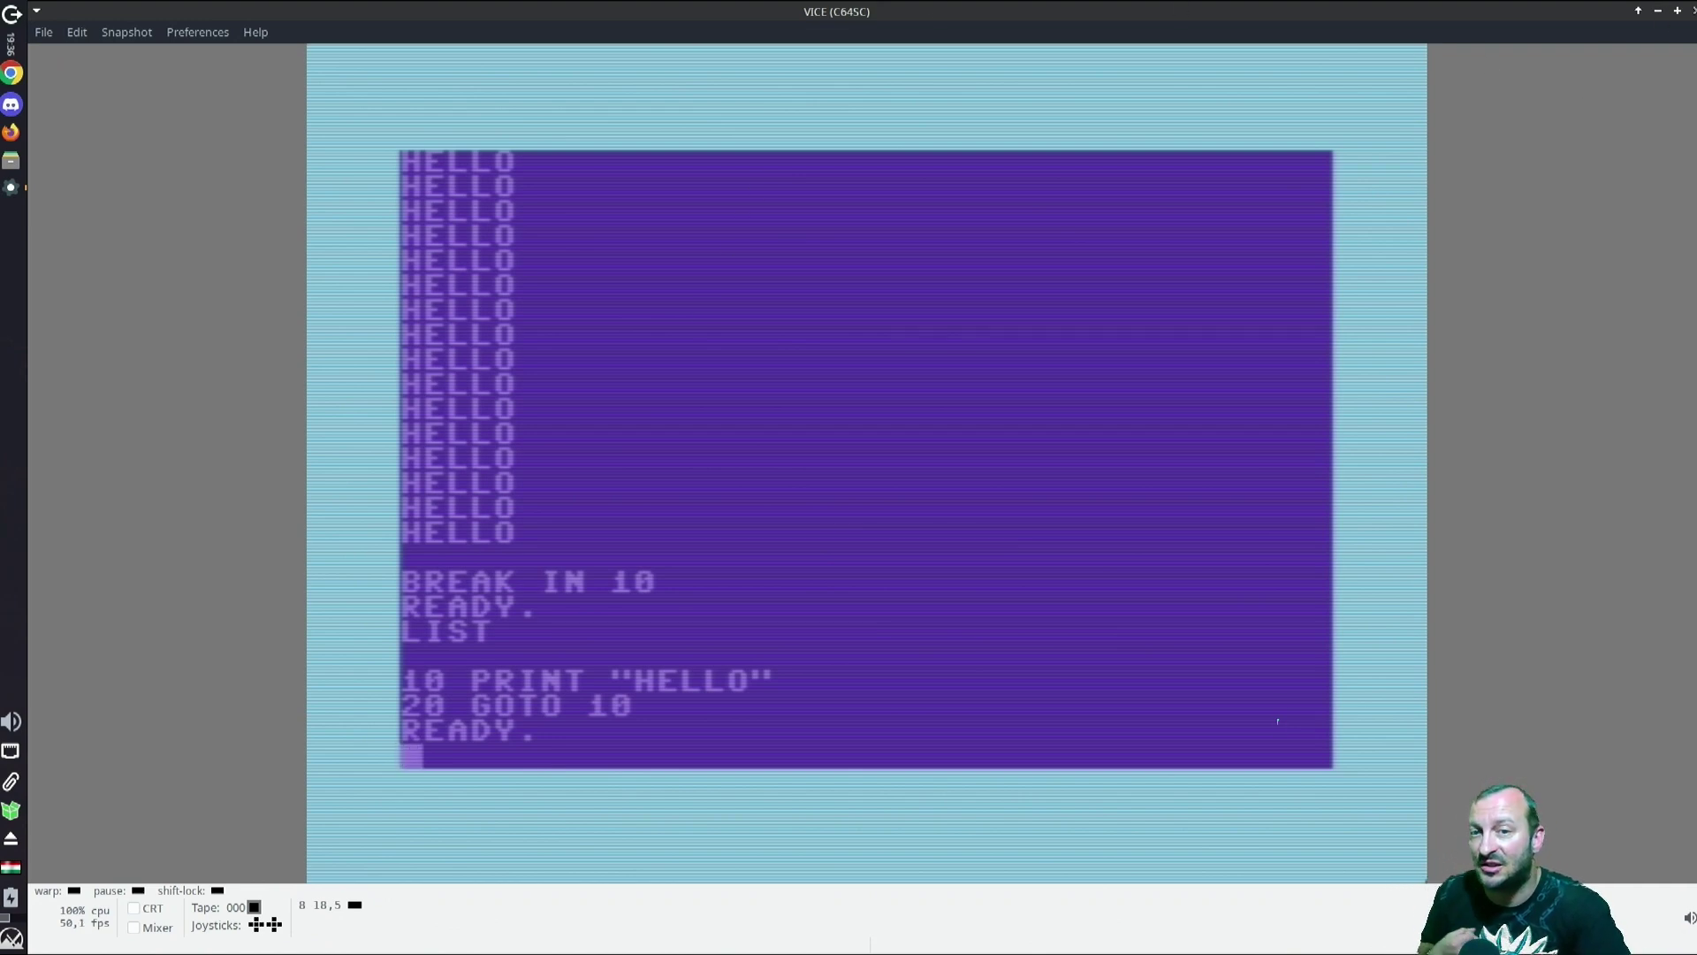
{"action": "left_click", "coordinate": [1694, 11]}
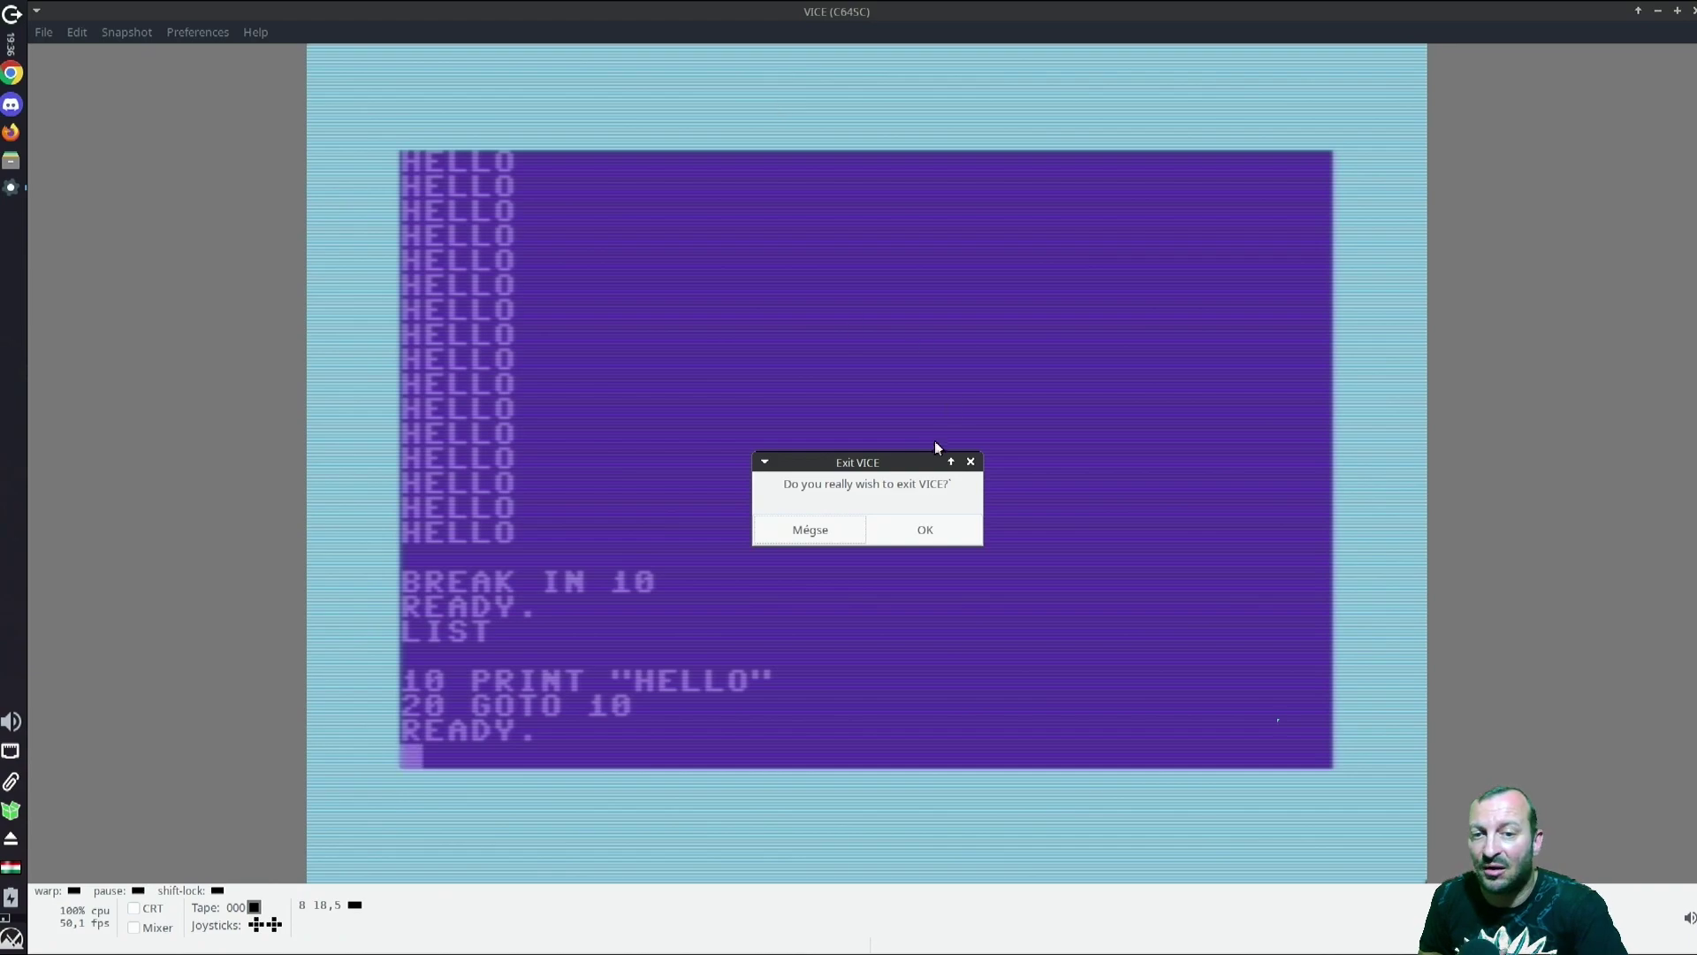
{"action": "left_click", "coordinate": [936, 537]}
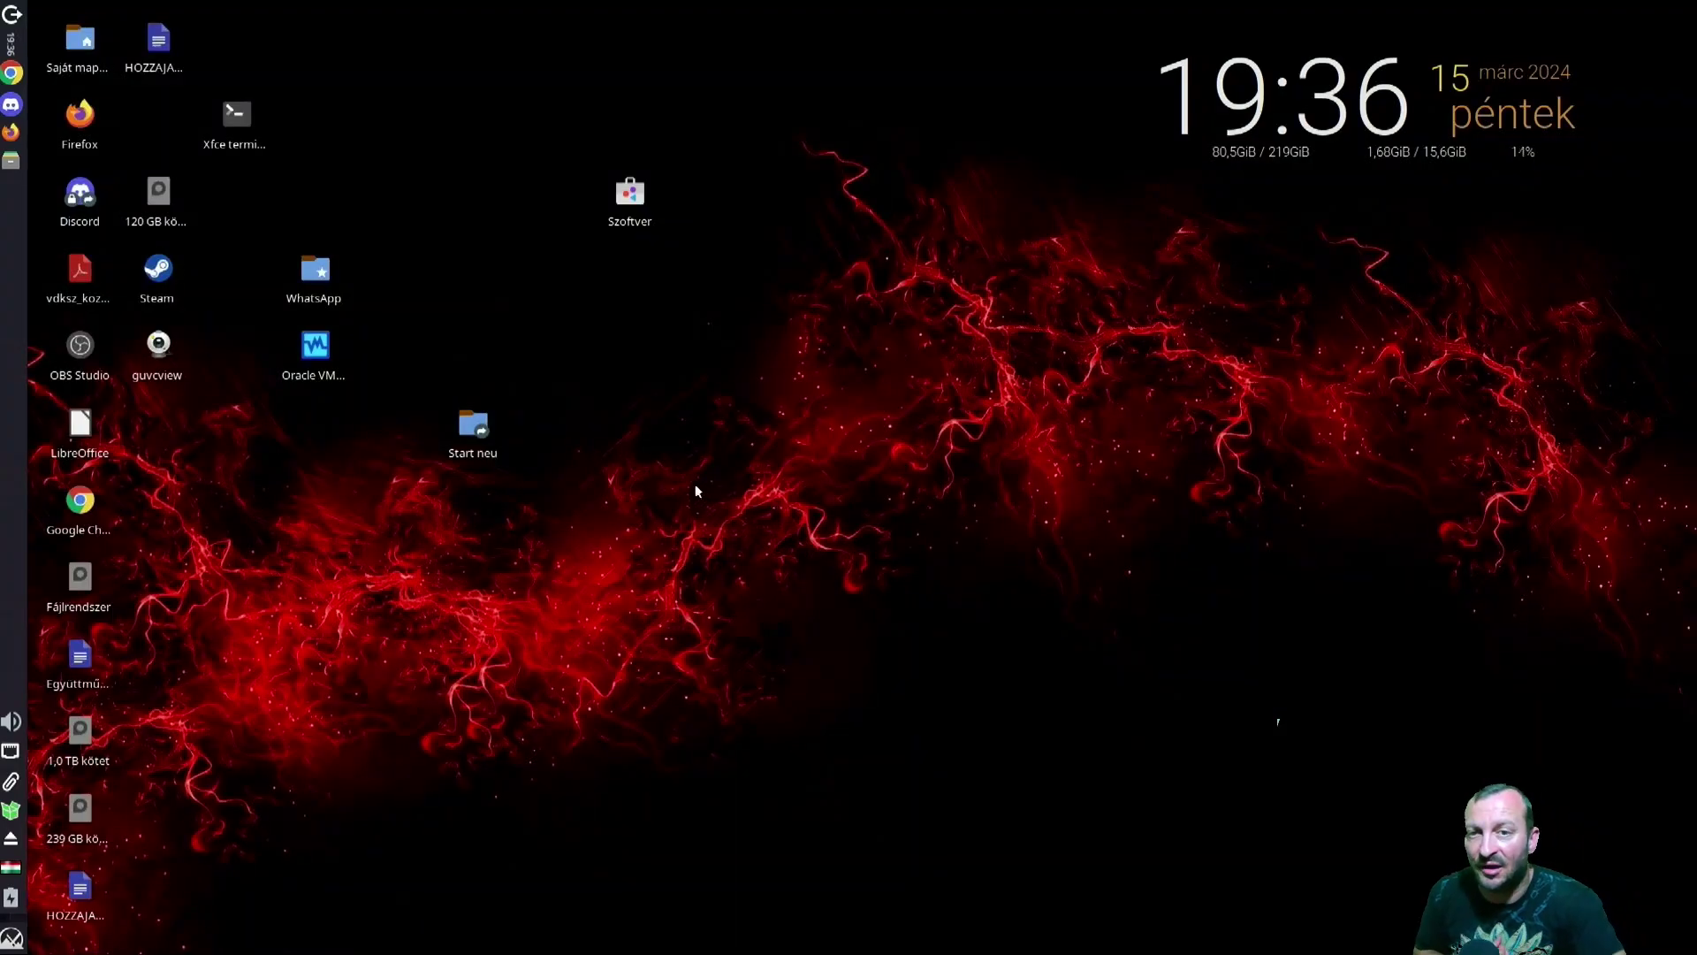